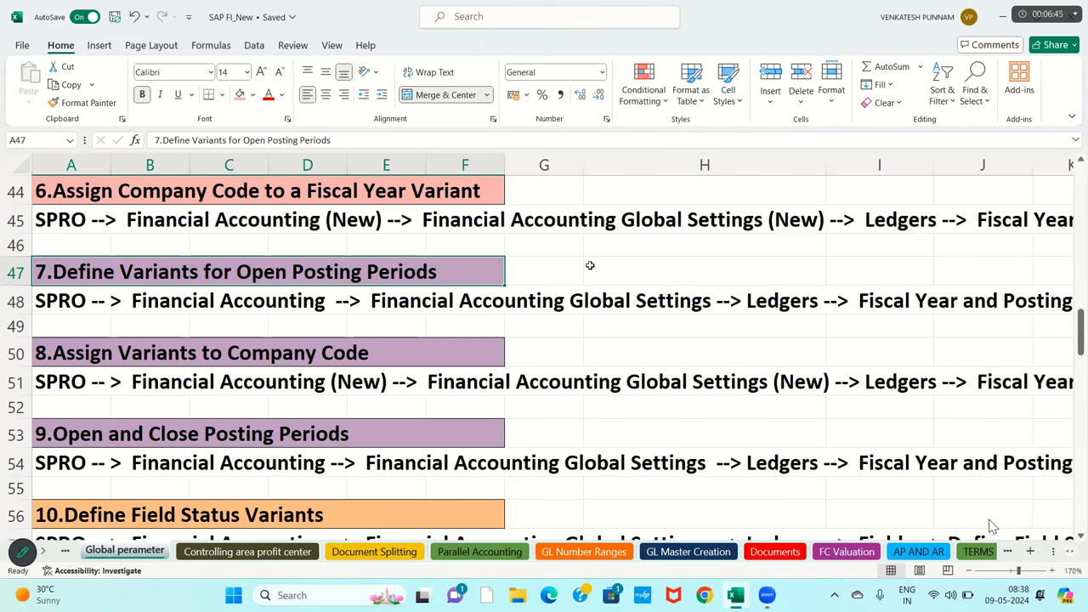
- Move to a blank area of the sheet right of the section list
left_click(963, 347)
key("Right")
key("Right")
key("Right")
key("Right")
key("Right")
key("Right")
key("Right")
key("Right")
key("Right")
key("Right")
key("Right")
key("Right")
key("Right")
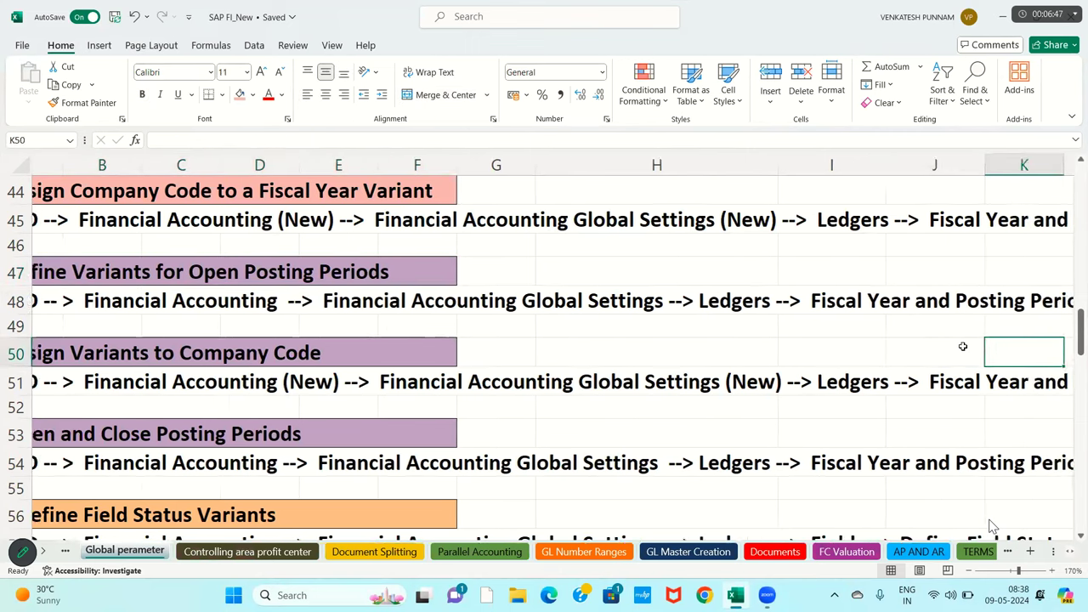
key("Right")
key("Right")
key("Right")
key("Right")
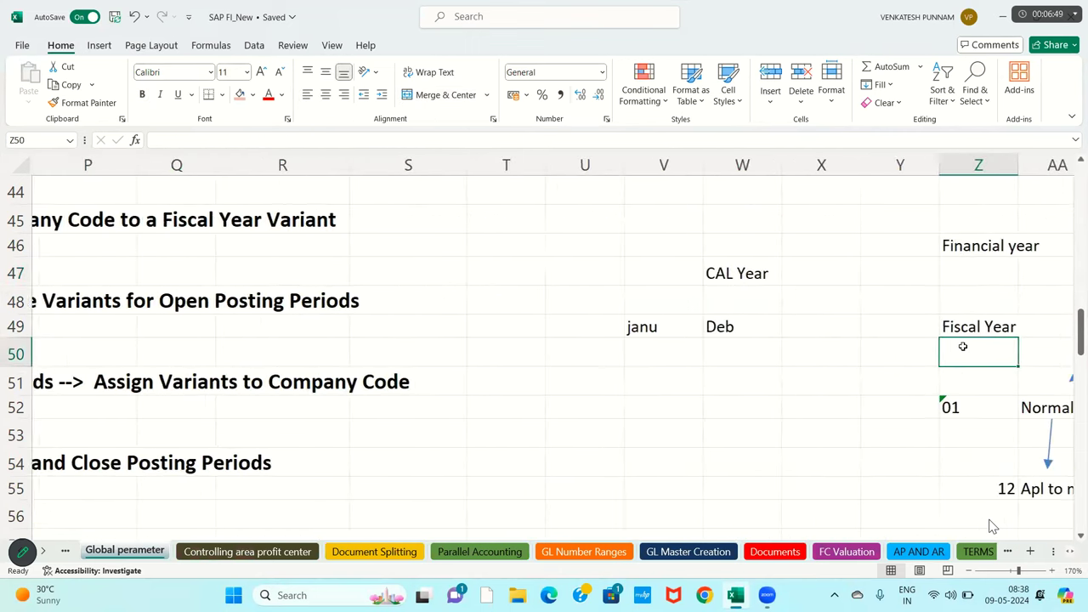
key("Down")
key("Down")
key("Down")
key("Down")
key("Down")
key("Down")
key("Down")
key("Down")
key("Down")
key("Down")
key("Down")
key("Down")
key("Down")
key("Down")
key("Down")
key("Down")
key("Down")
key("Down")
key("Down")
key("Down")
key("Down")
key("Down")
key("Down")
key("Down")
key("Down")
key("Down")
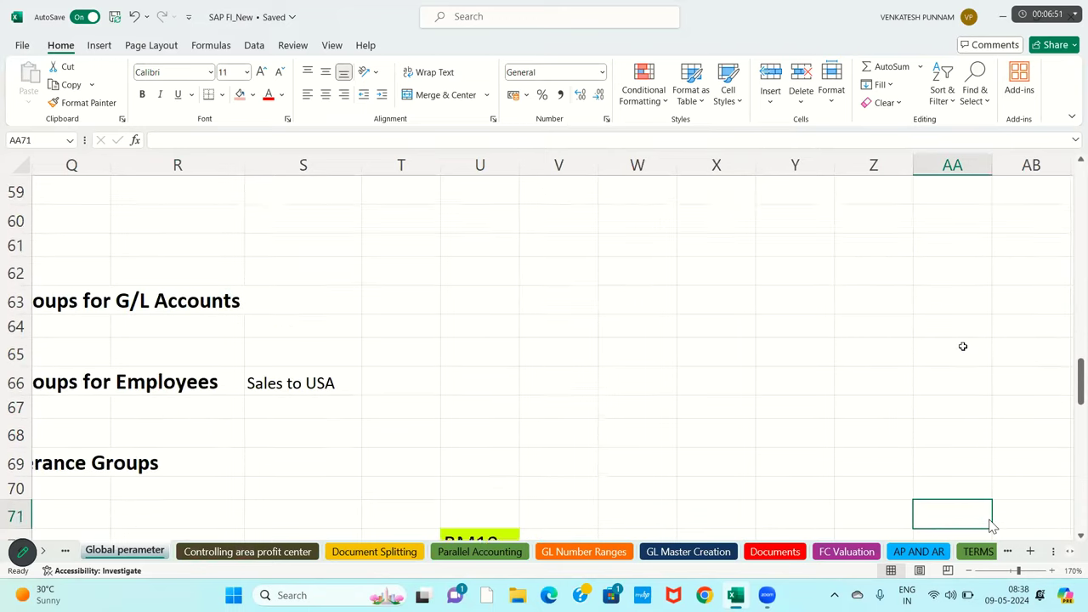
key("Right")
key("Right")
key("Right")
key("Right")
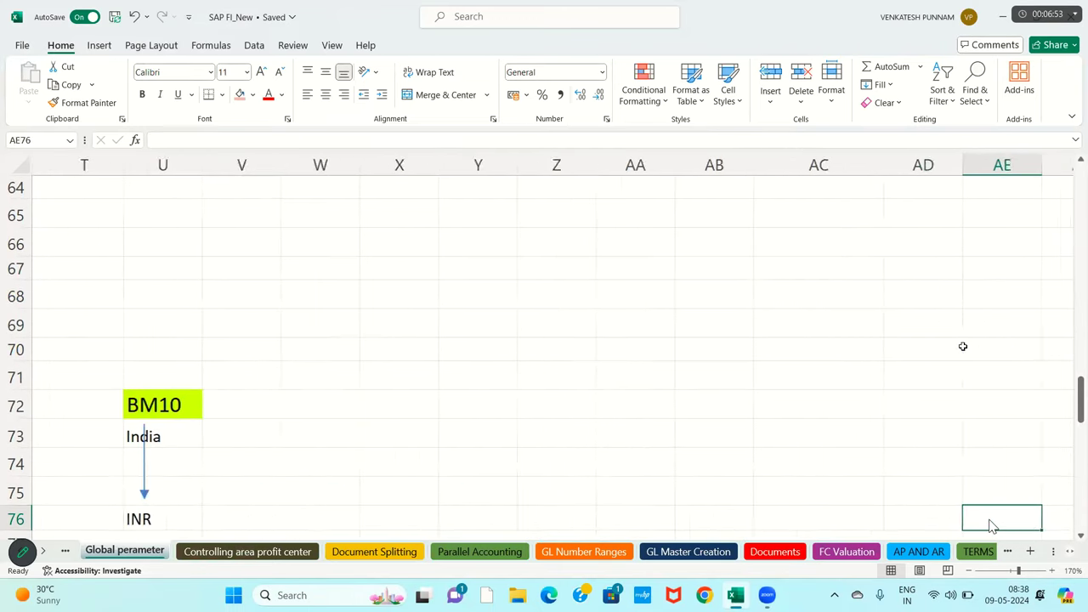
key("Right")
key("Right")
scroll(612, 318, "up", 2)
left_click(602, 314)
left_click(438, 304)
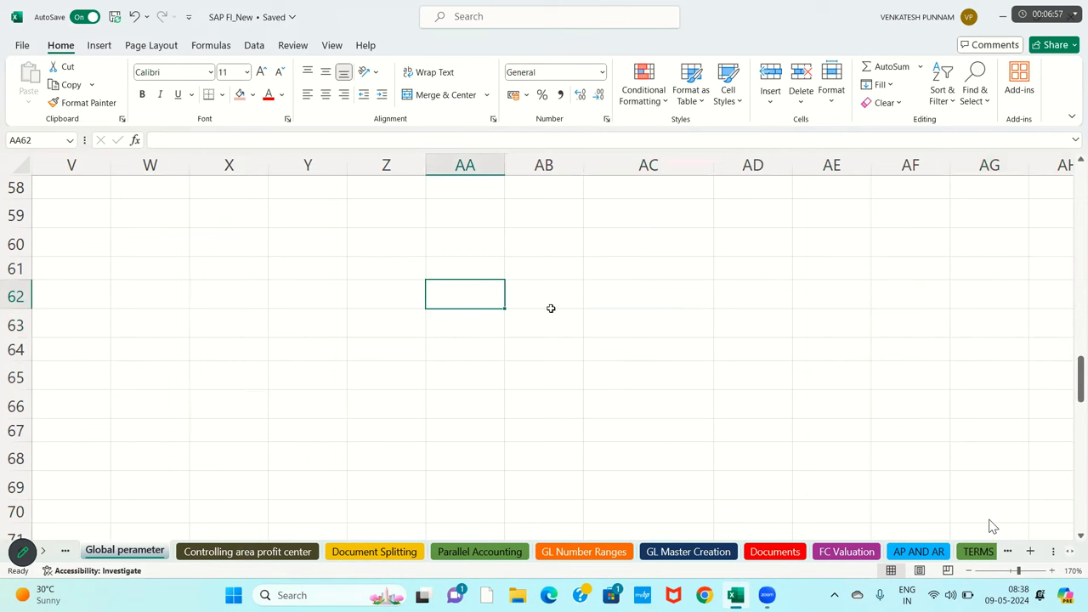
- Enter CONSULTANT in Z61 and ENDUSER in Z65
left_click(396, 260)
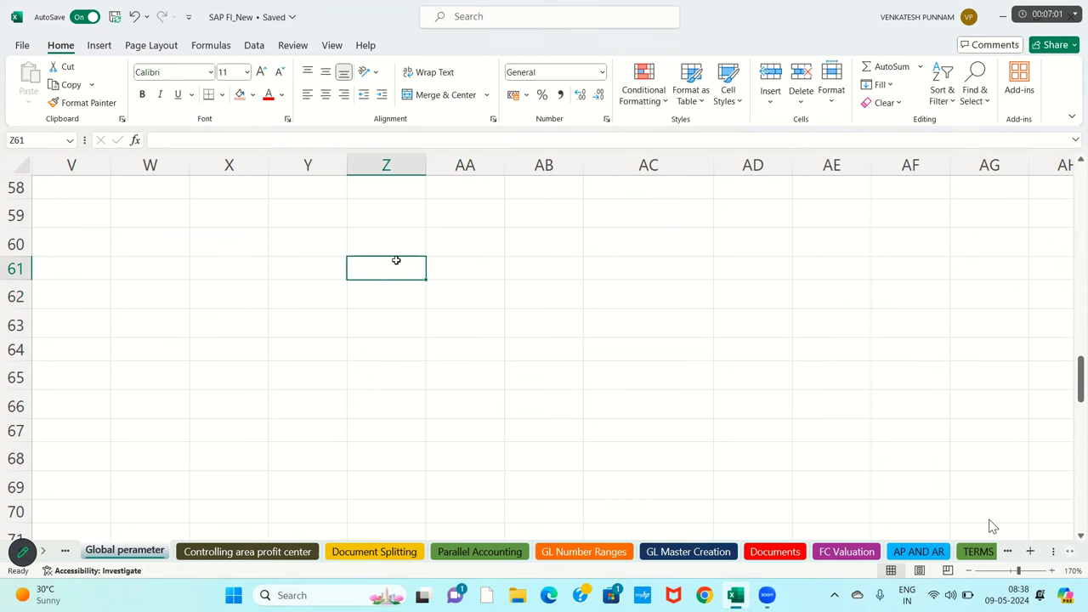
type("CONSULTANT")
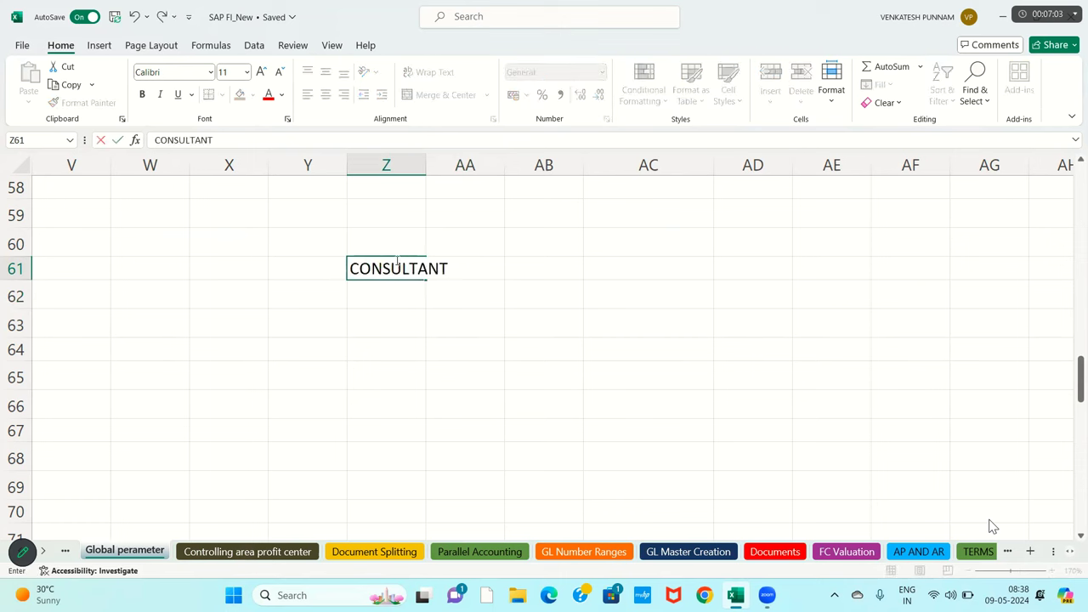
key("Return")
key("Return")
key("Return")
key("Return")
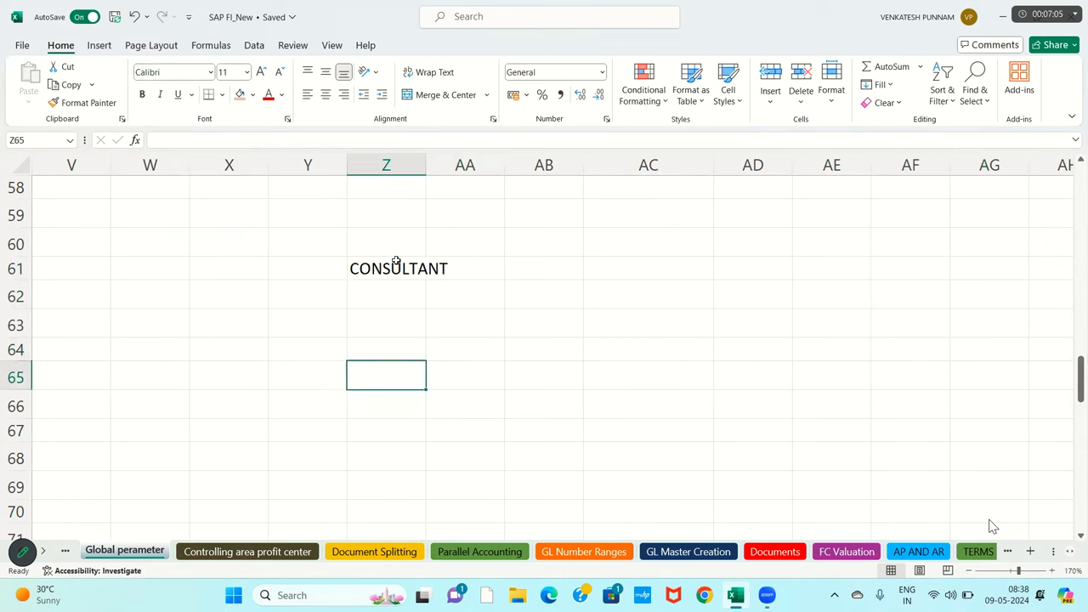
type("eN")
key("BackSpace")
key("BackSpace")
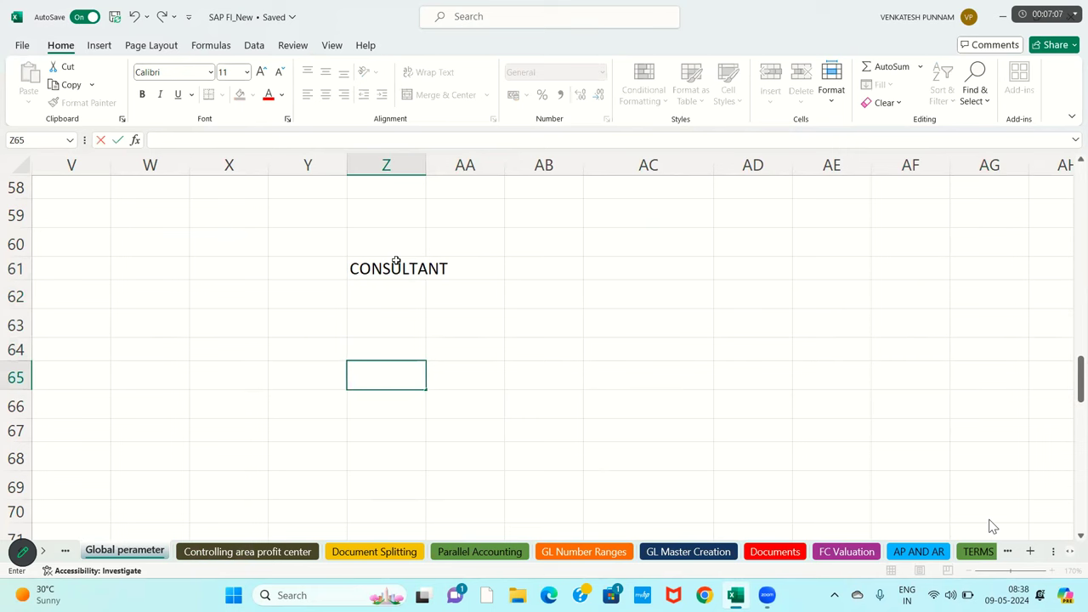
type("ENDUSER")
key("Return")
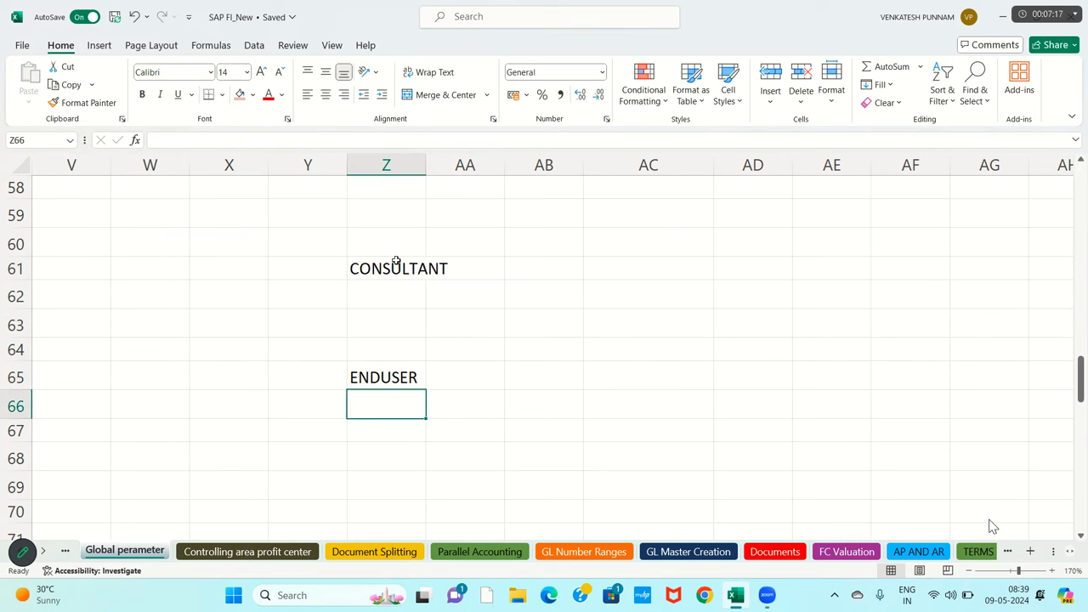
- Draw a right-pointing arrow shape starting beside the ENDUSER cell
left_click(384, 378)
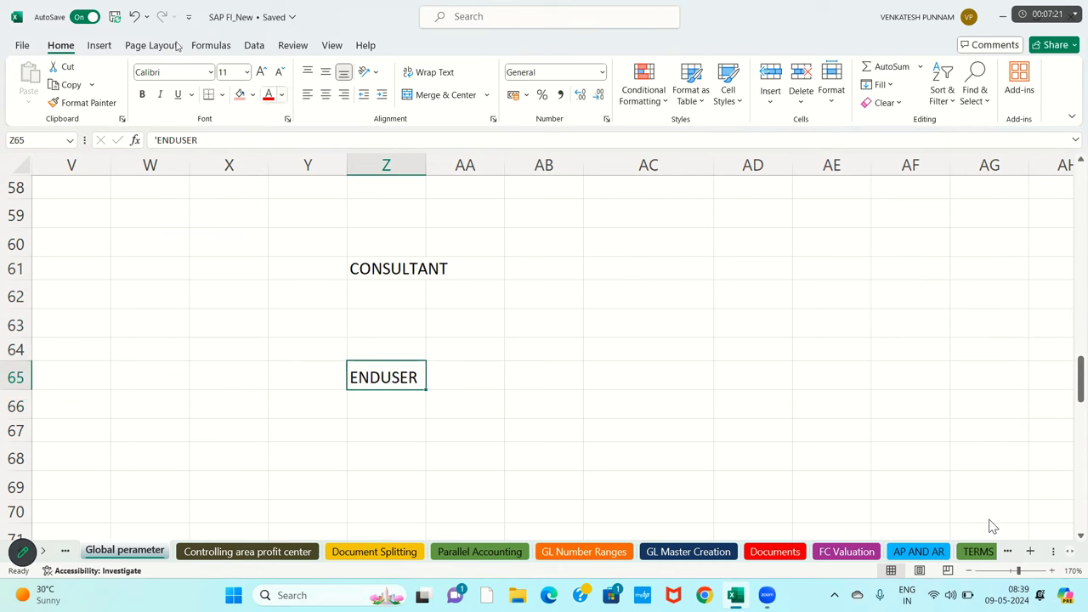
left_click(98, 45)
left_click(223, 66)
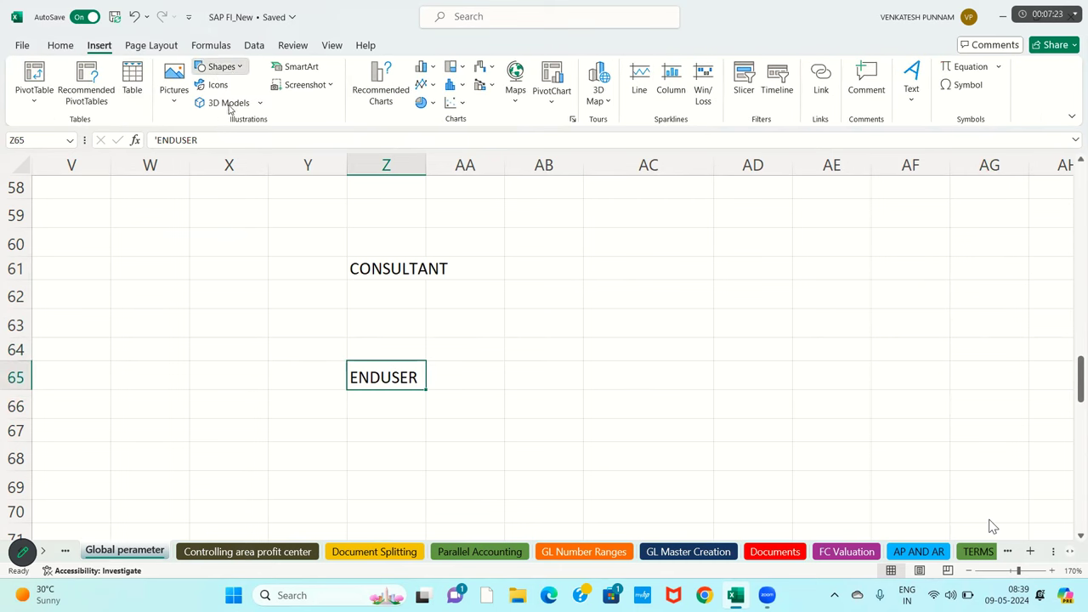
left_click(226, 104)
left_click_drag(426, 383, 493, 382)
- Enter 'Document Enry posting' in AB65 at the arrow's tip
left_click(547, 382)
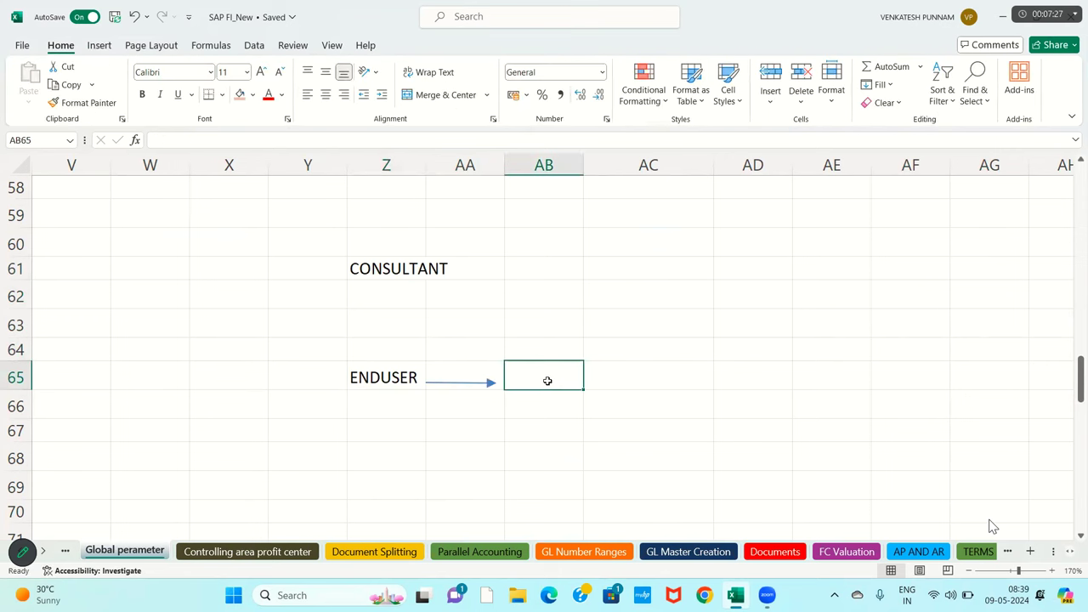
type("Document")
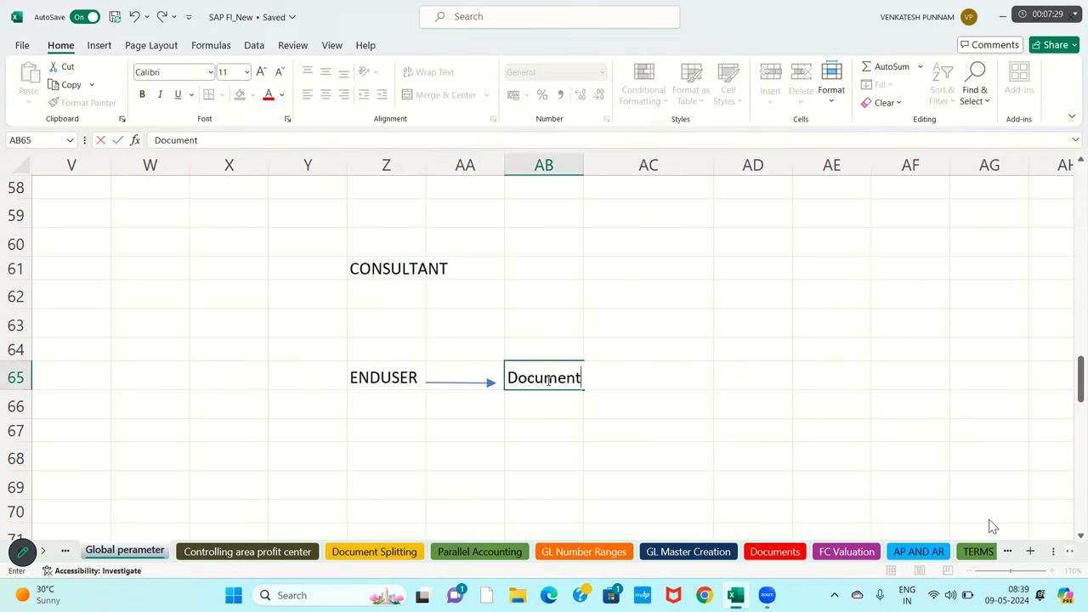
type(" Enry posting")
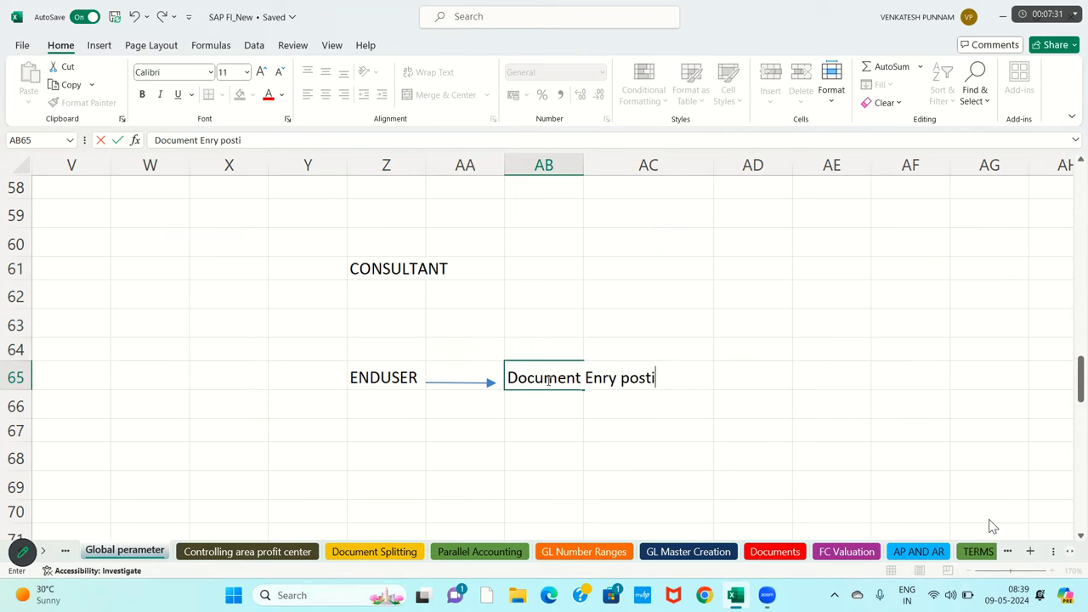
key("Return")
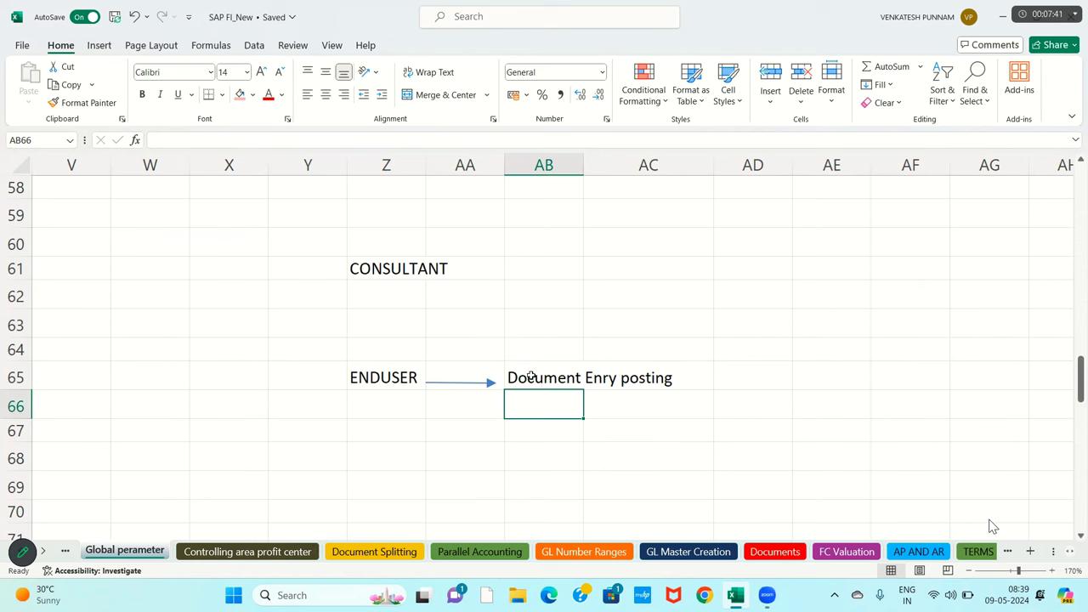
left_click(533, 375)
left_click_drag(604, 379, 710, 377)
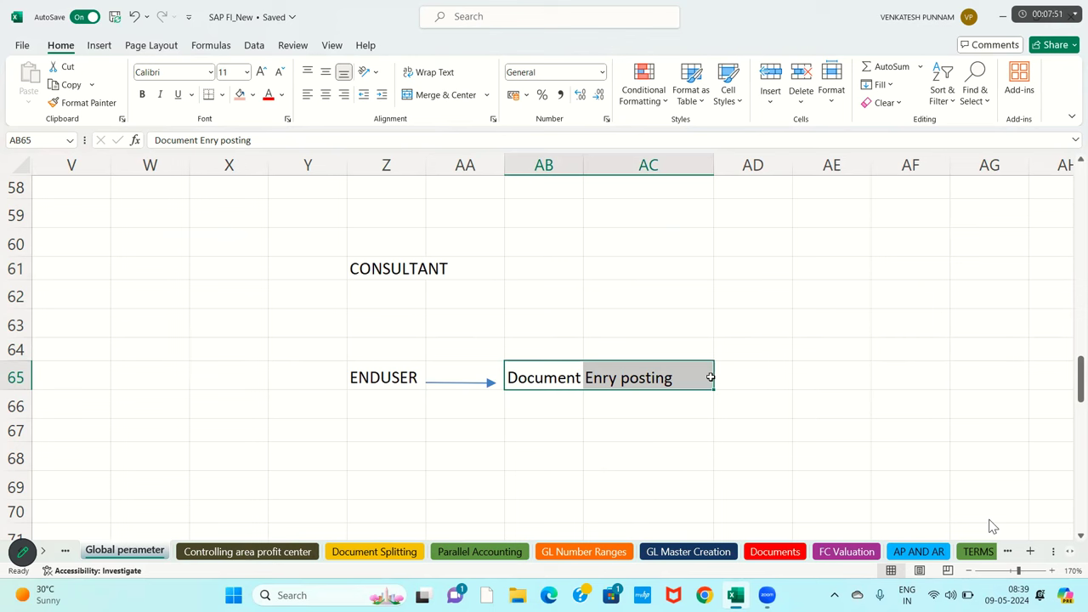
- Enter 1 in AB61 and 12 in AC61 beside CONSULTANT
left_click(438, 268)
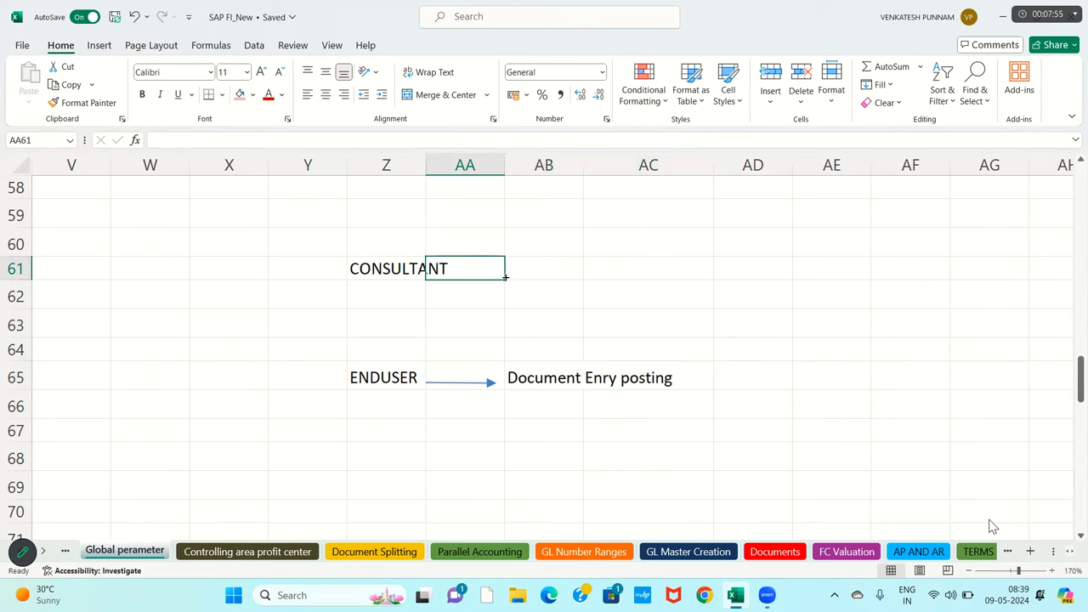
left_click(533, 267)
type("1")
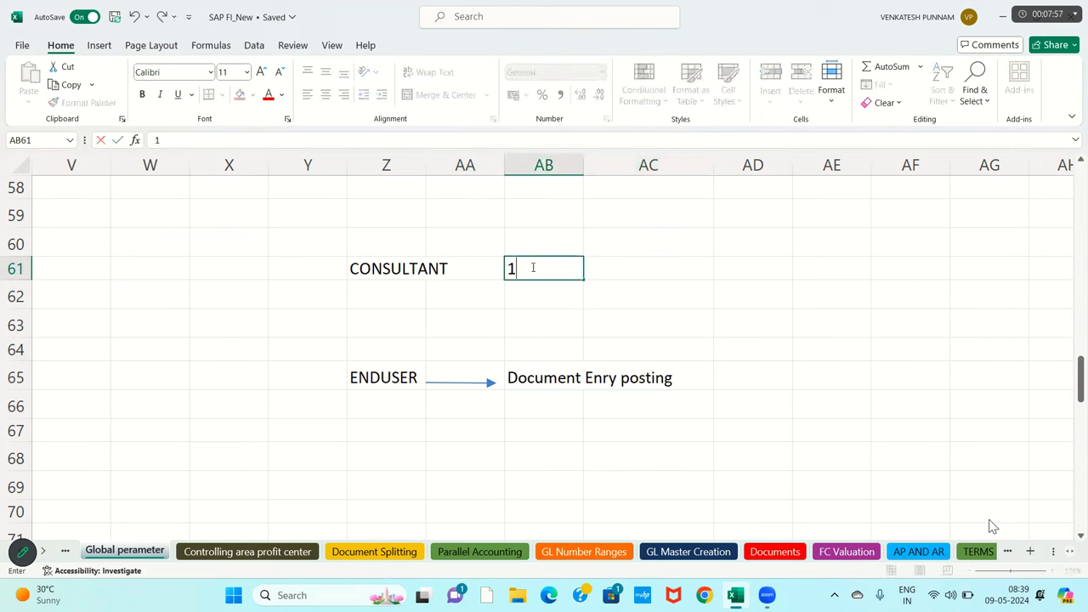
key("Tab")
type("12")
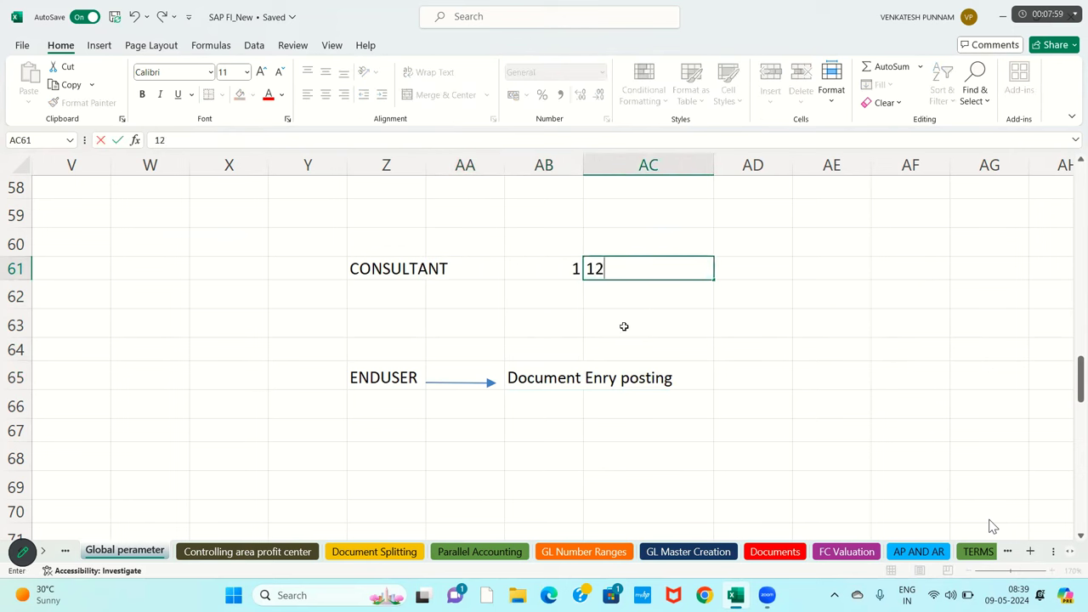
left_click(624, 323)
- Add the headings From in AB60 and To in AC60
left_click(567, 247)
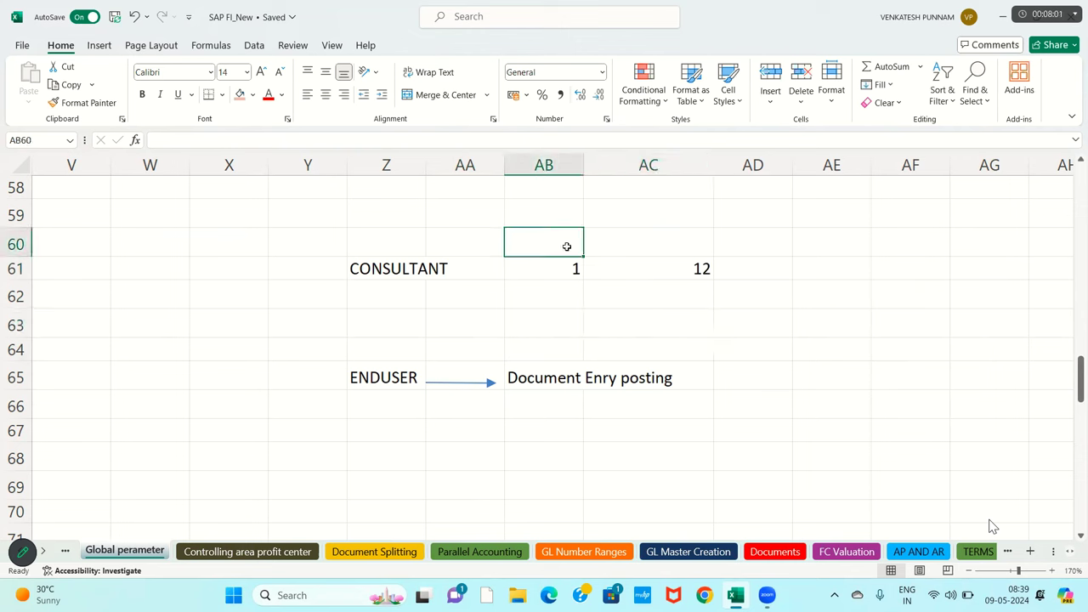
type("fr")
key("BackSpace")
key("BackSpace")
type("From")
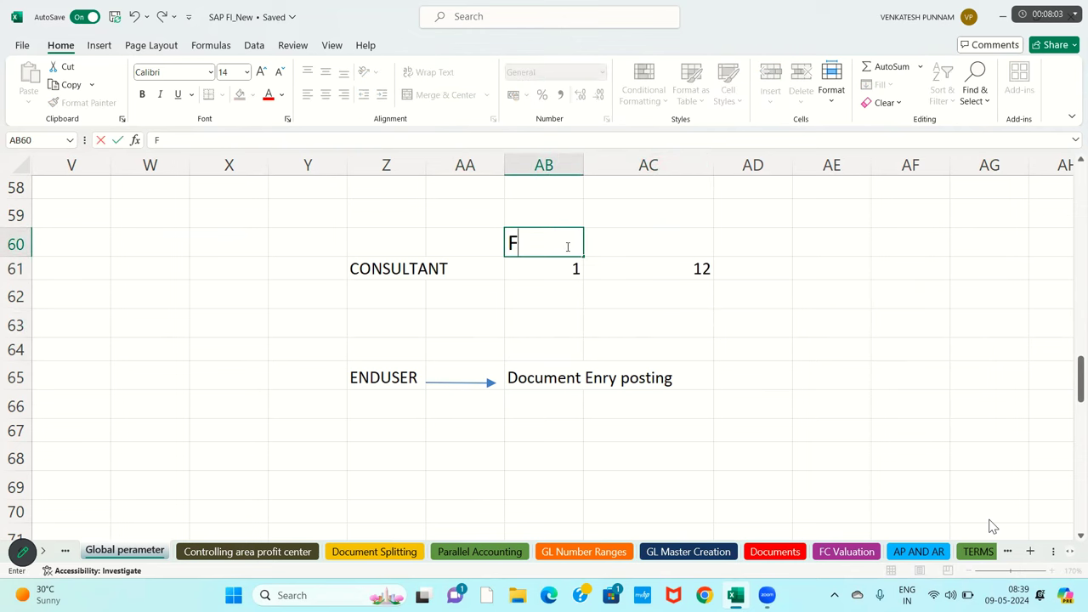
key("Tab")
type("To")
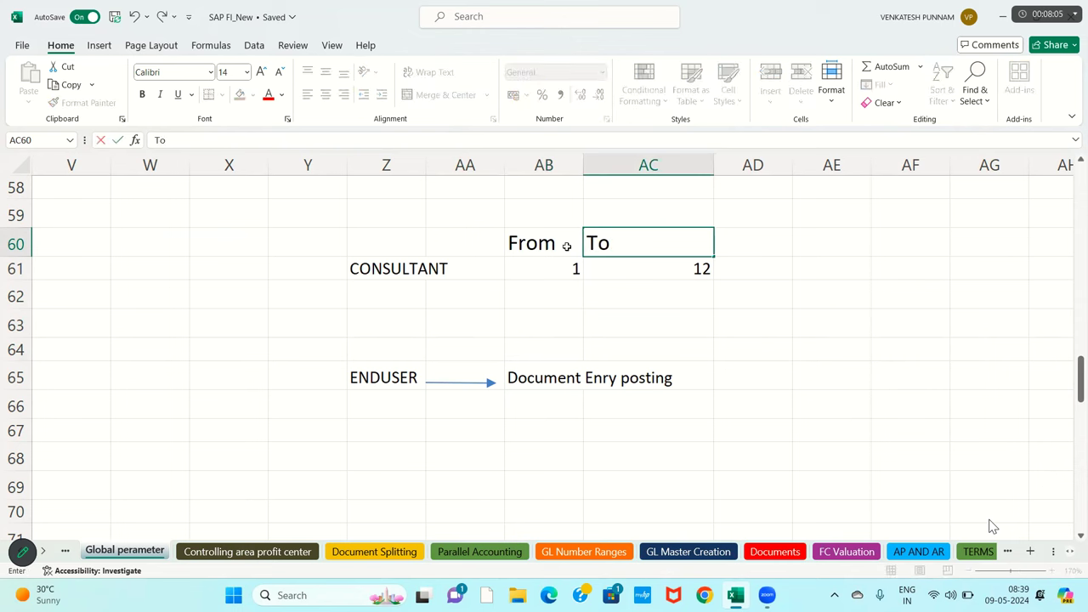
key("Return")
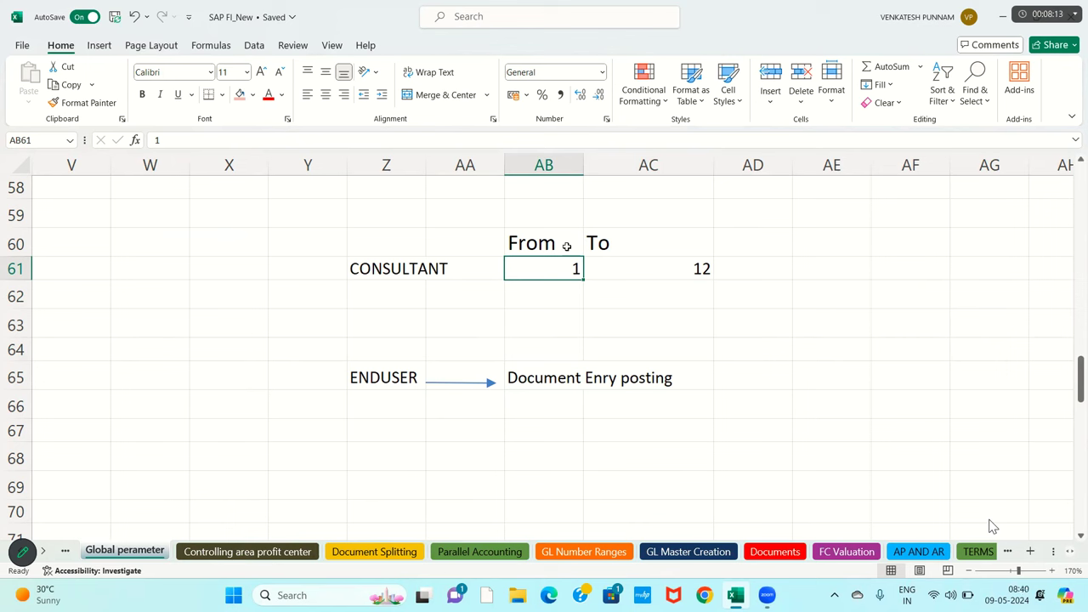
- Add a 'Posting Period' title in AB59
left_click(558, 217)
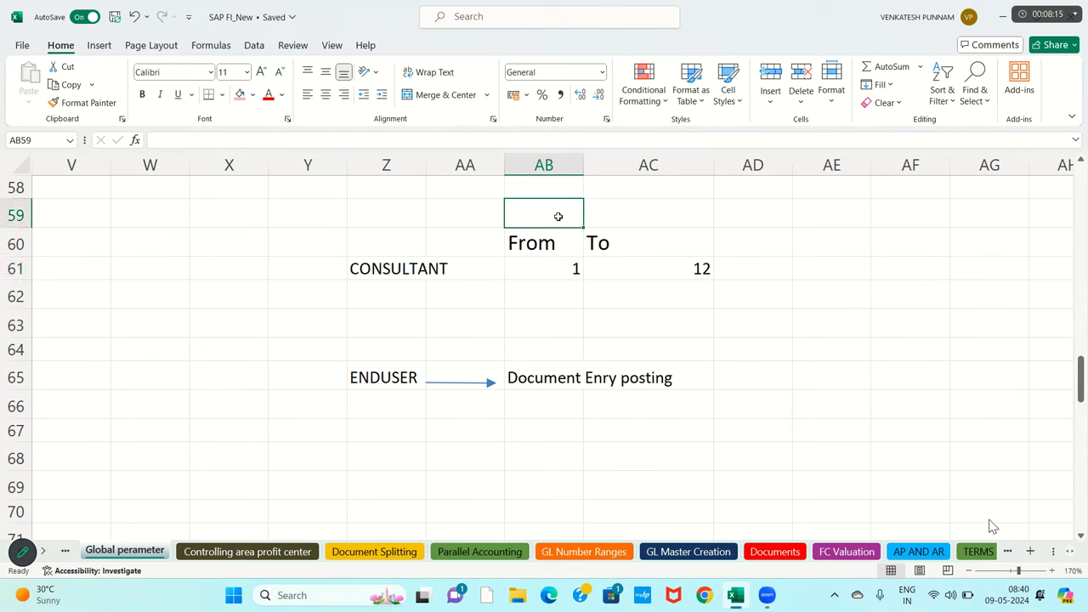
type("Posting Pr")
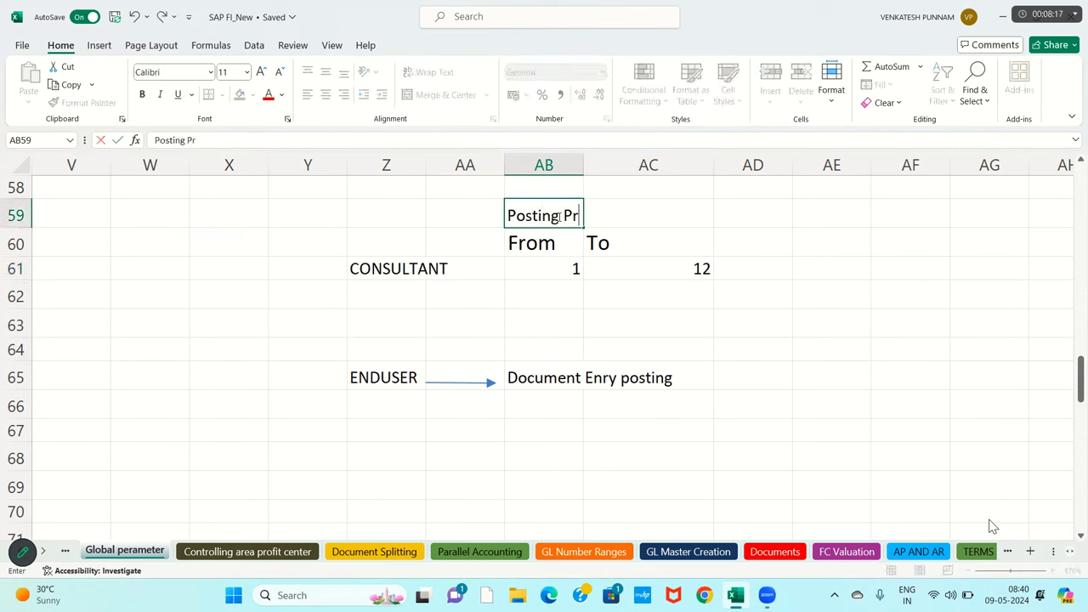
key("BackSpace")
key("BackSpace")
type("Period")
key("Return")
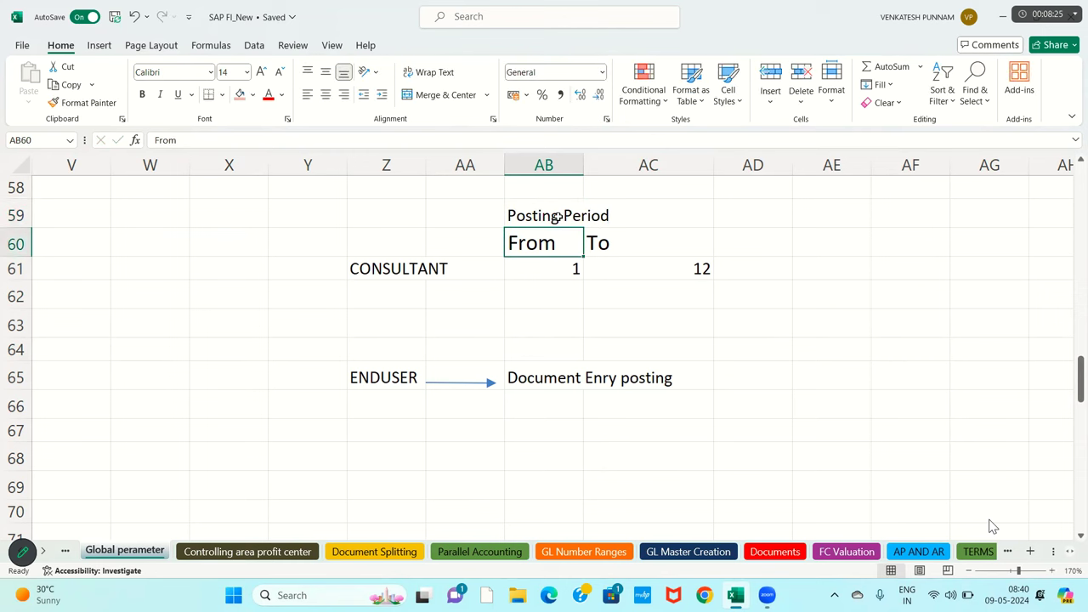
- Fill the From heading light red and the To heading light blue
left_click(240, 94)
left_click(606, 247)
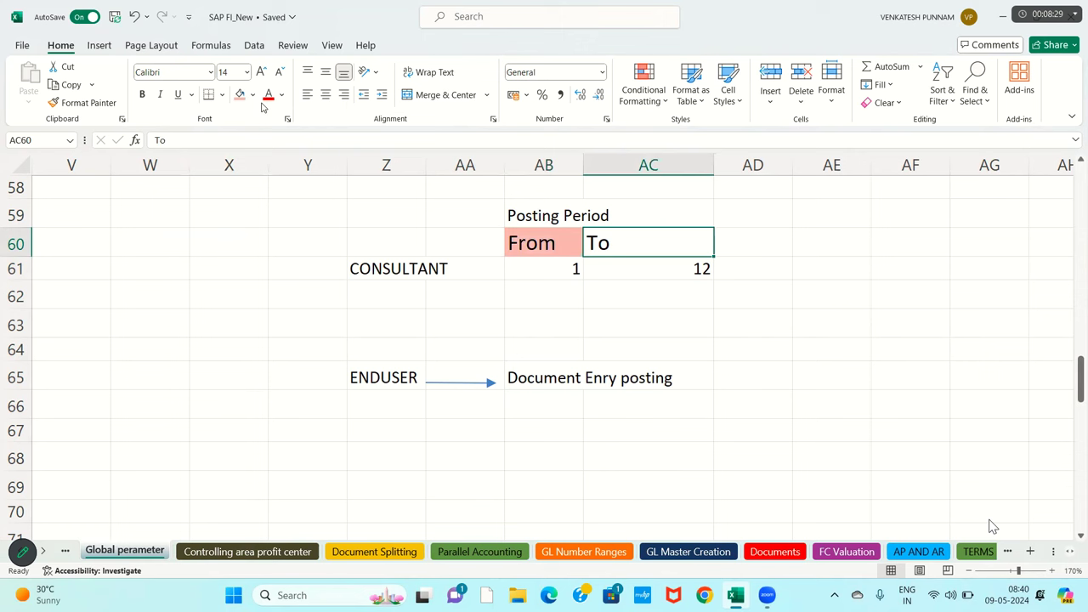
left_click(252, 94)
left_click(330, 168)
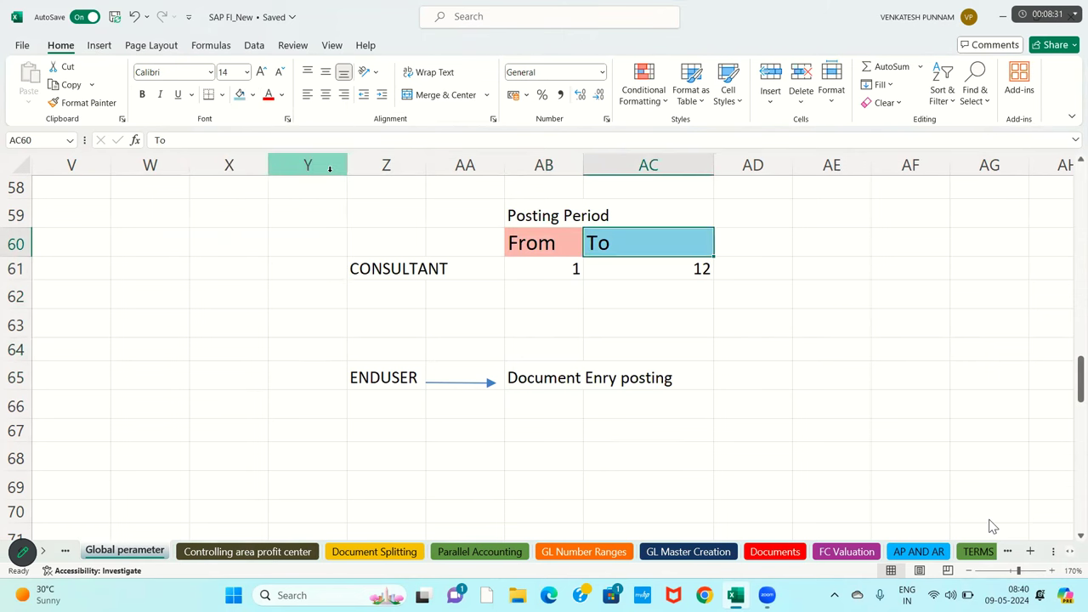
- Change AC61 to 1, then centre both period cells and fill them orange
left_click(573, 269)
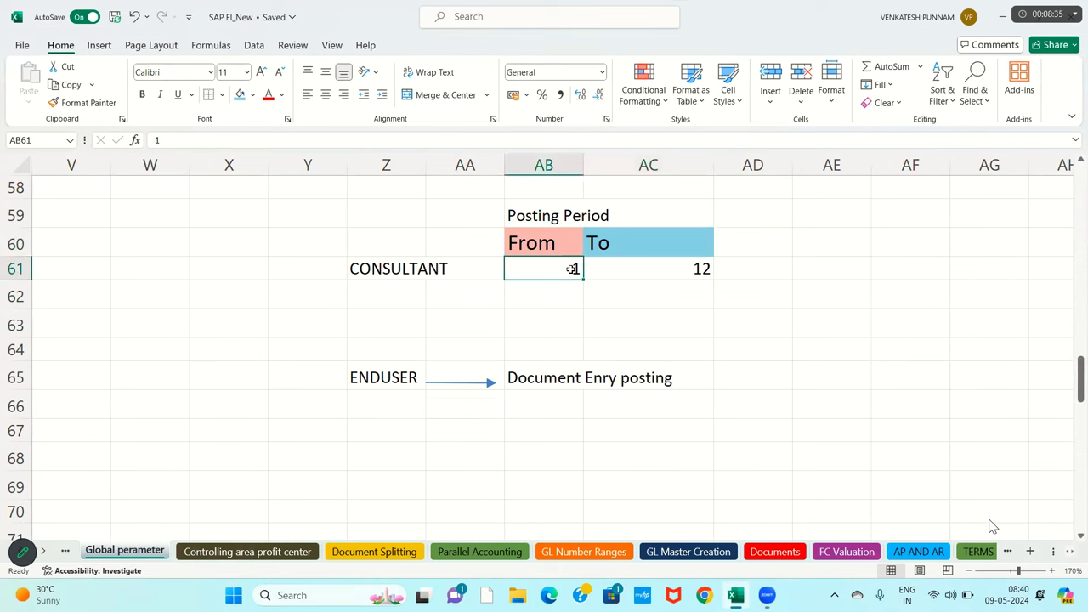
key("Right")
type("1")
left_click_drag(561, 272, 649, 273)
left_click(327, 94)
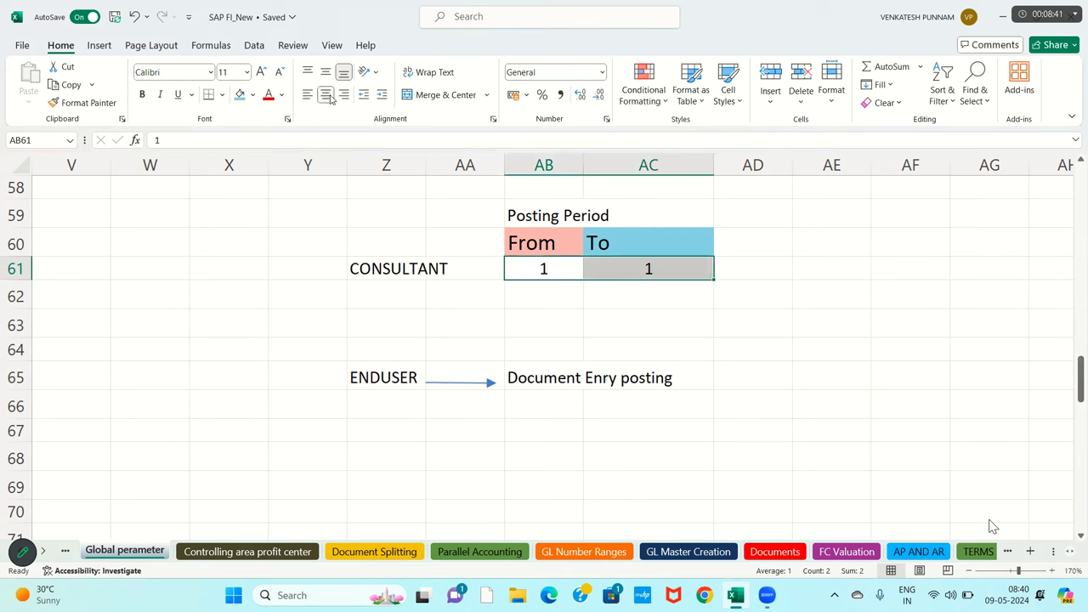
left_click(252, 94)
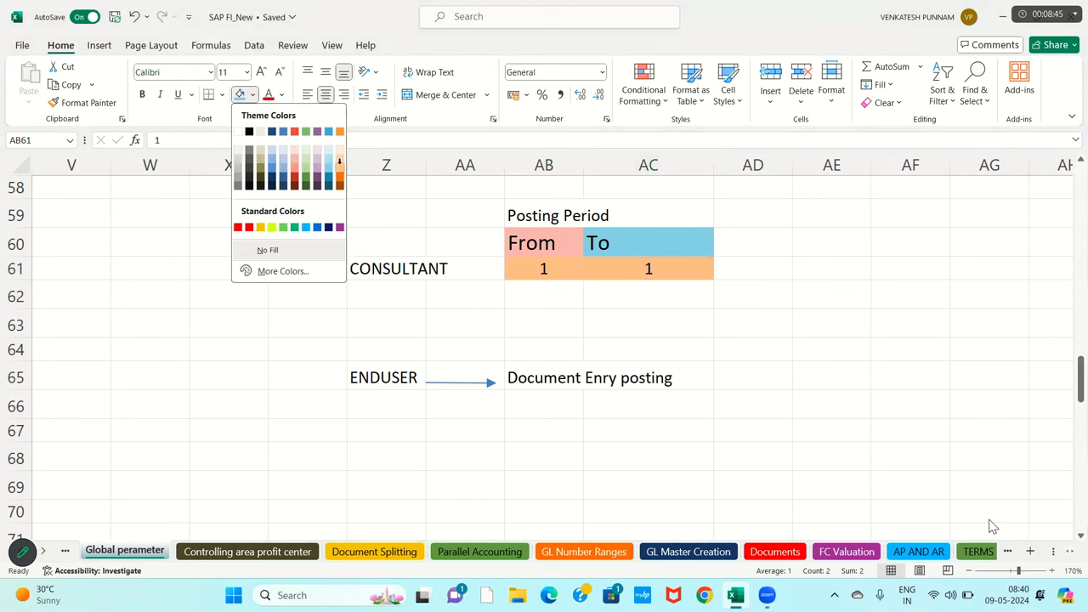
left_click(339, 164)
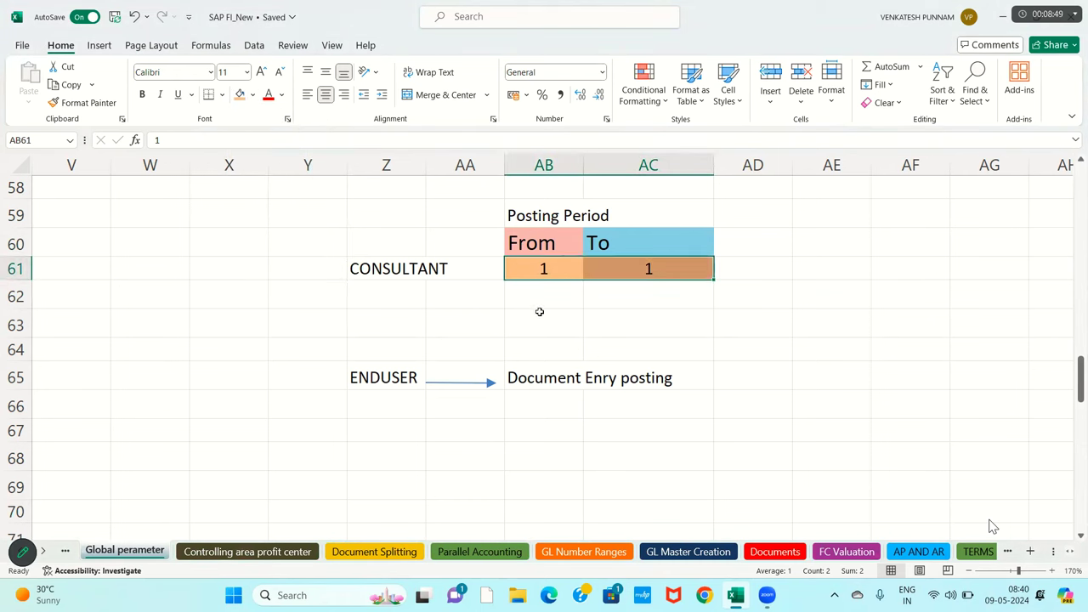
left_click(540, 269)
left_click(597, 270)
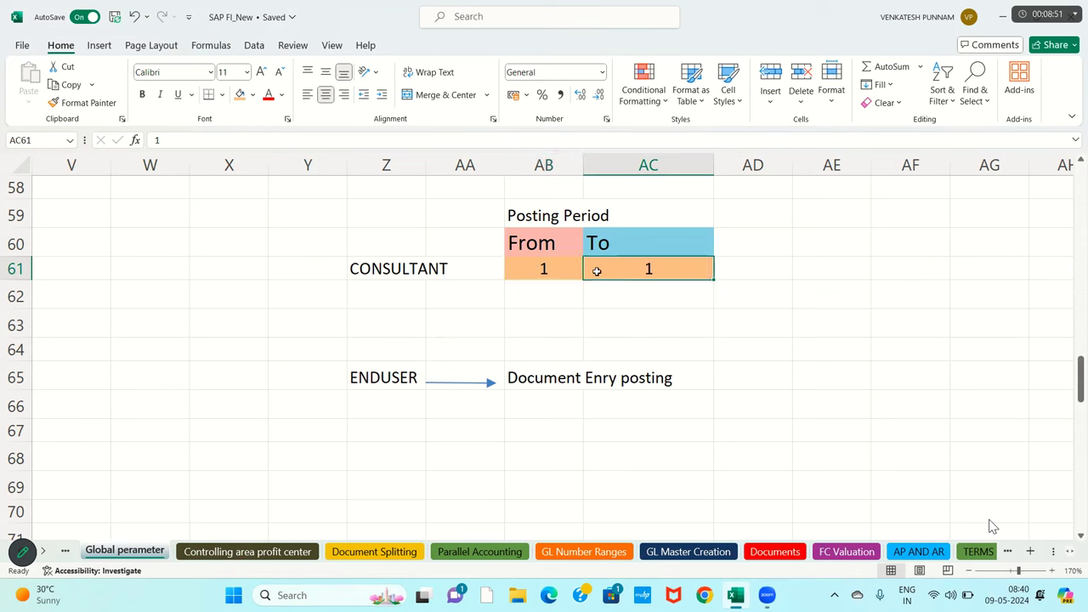
- Draw a downward arrow from the From period cell to the Document Enry posting row
left_click(100, 45)
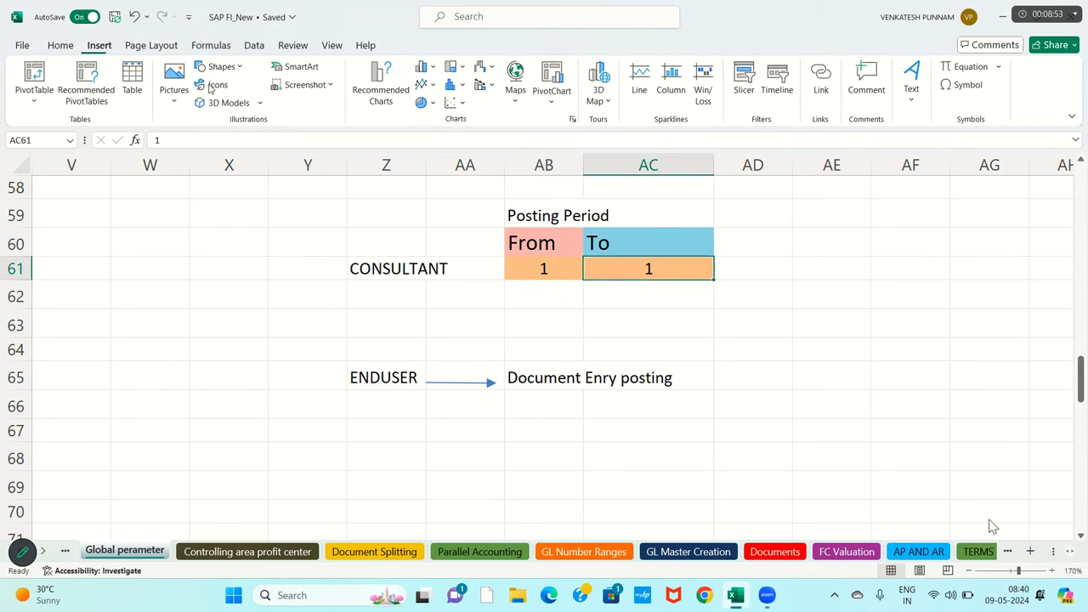
left_click(222, 66)
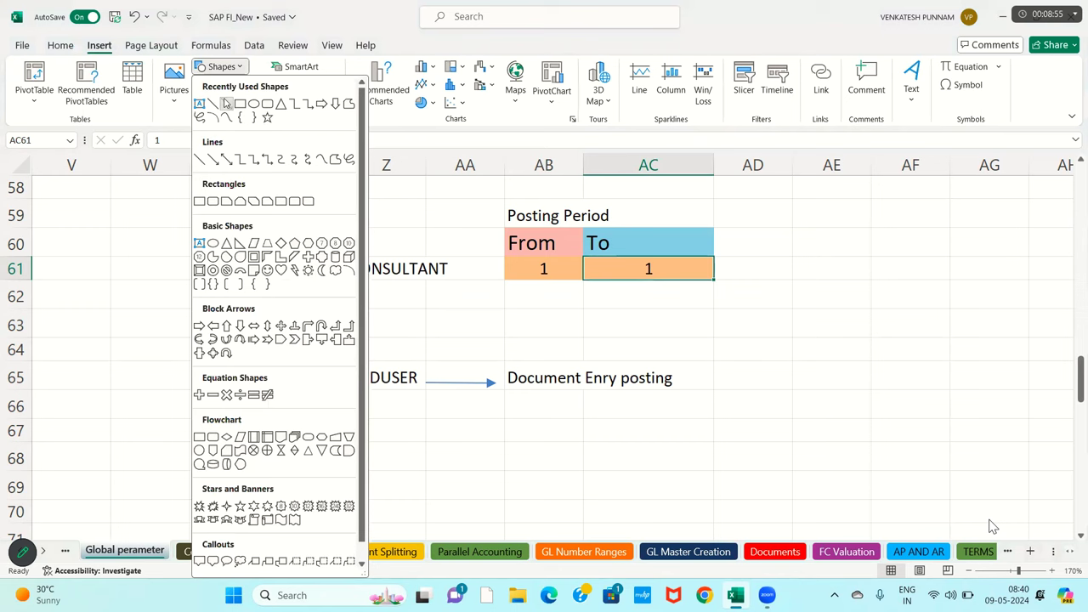
left_click(226, 103)
left_click_drag(549, 286, 549, 362)
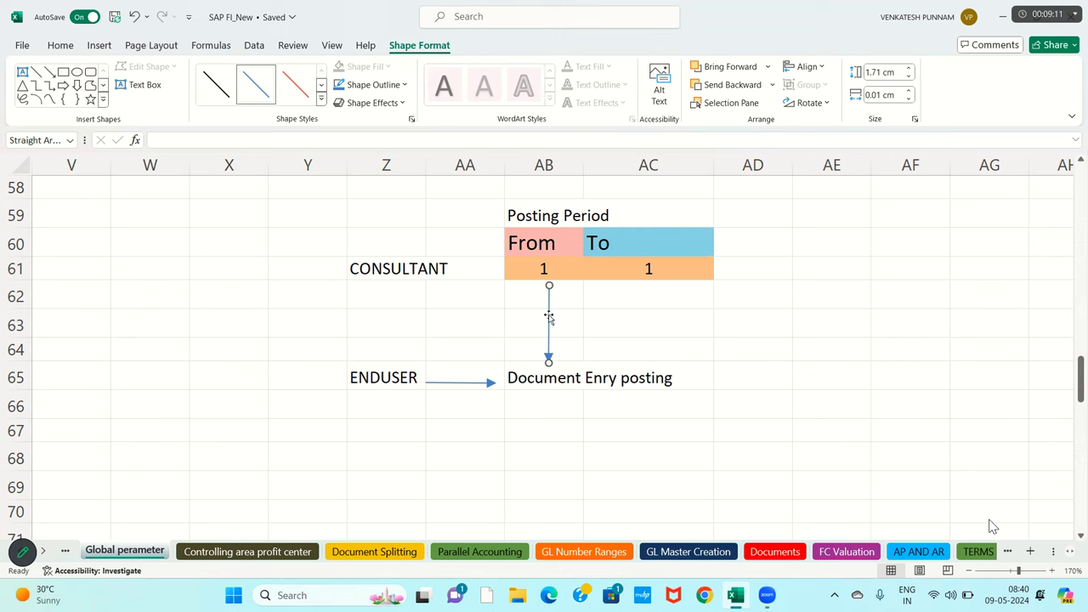
- Try other period values: To period 2, then 5 to 5
left_click(549, 270)
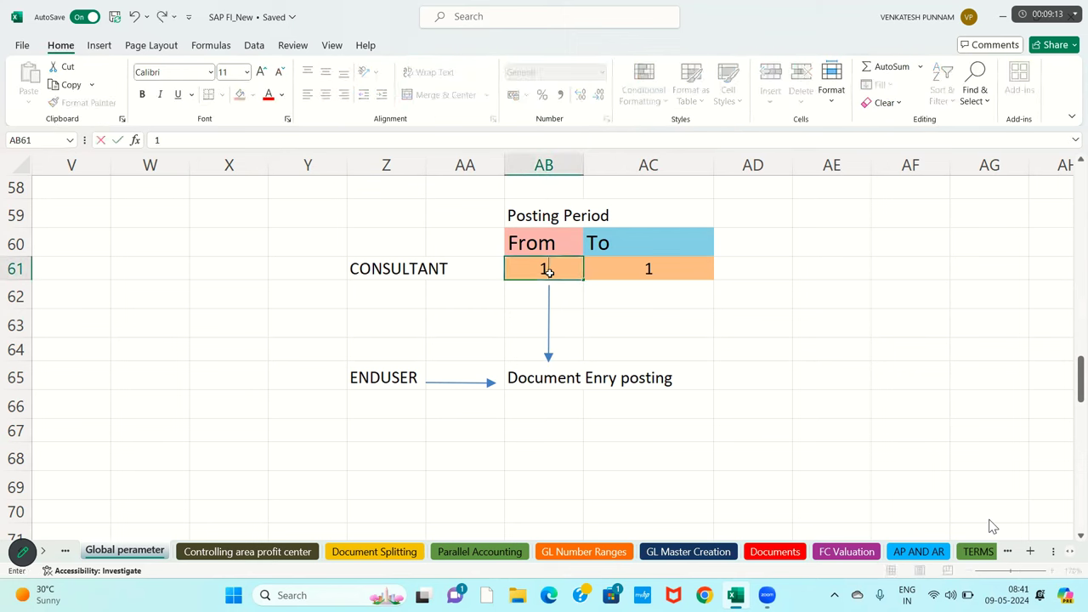
key("Right")
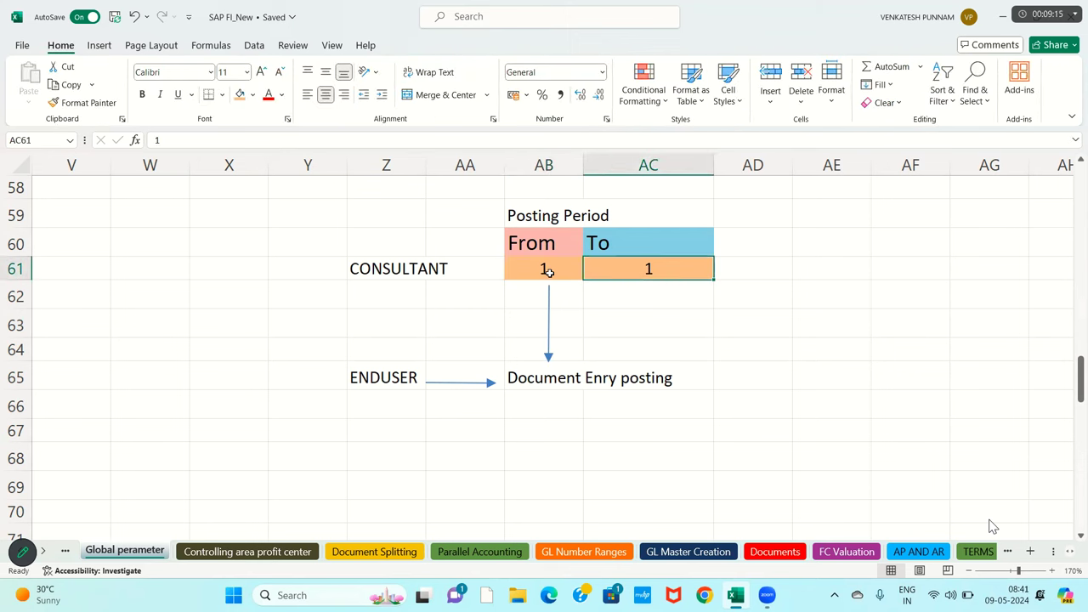
type("2")
left_click(657, 336)
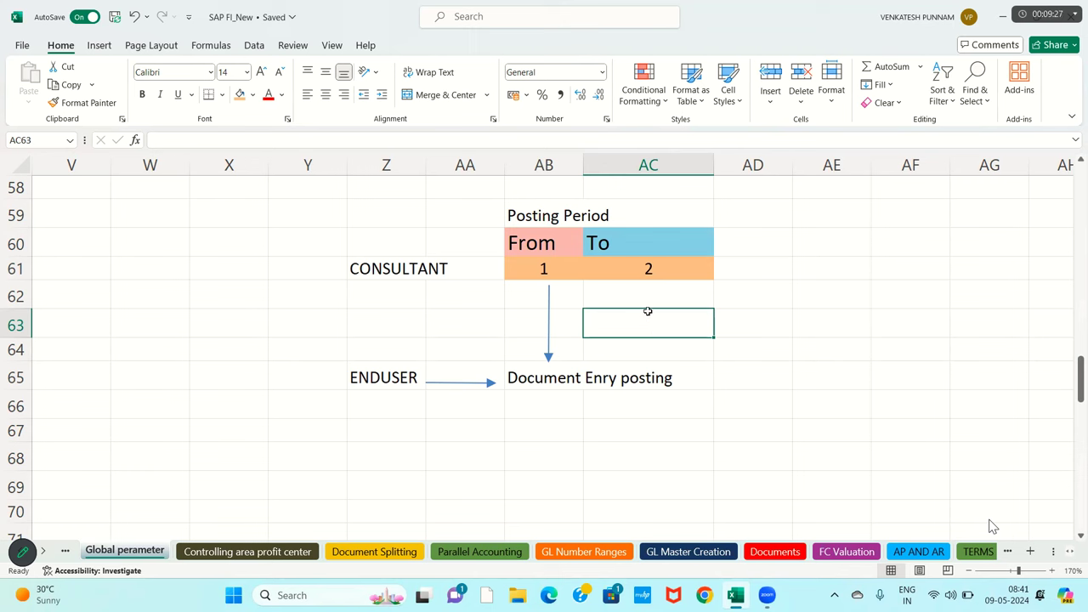
left_click(557, 270)
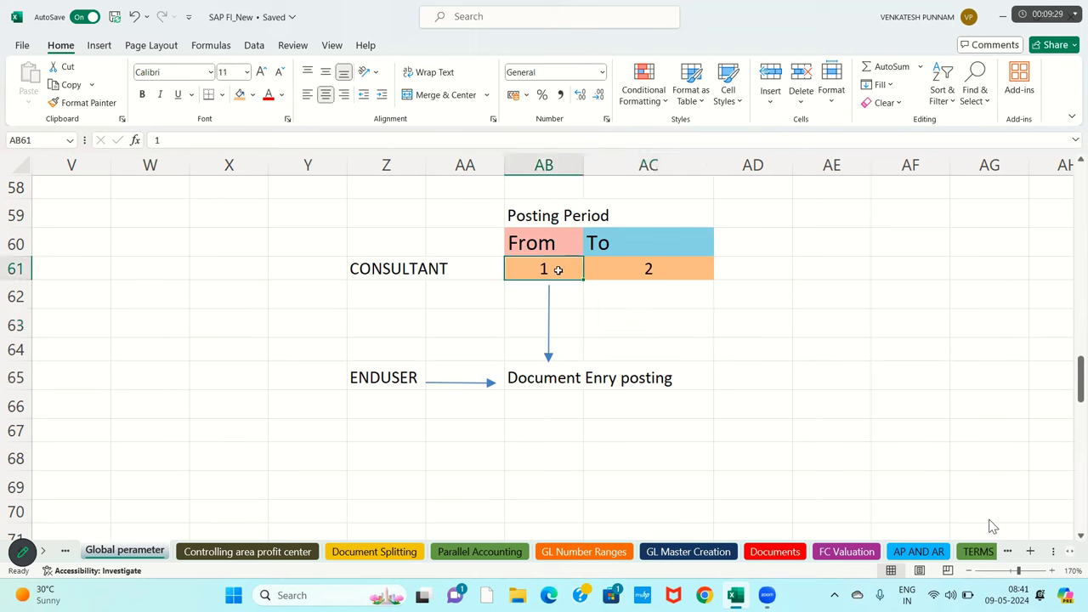
type("5")
key("Tab")
type("5")
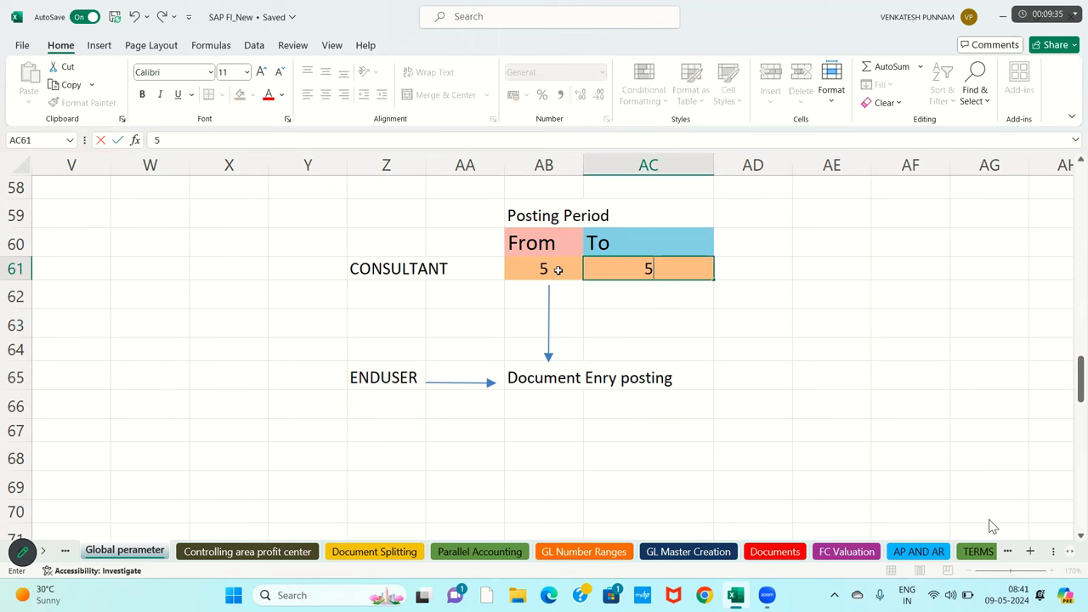
left_click(611, 323)
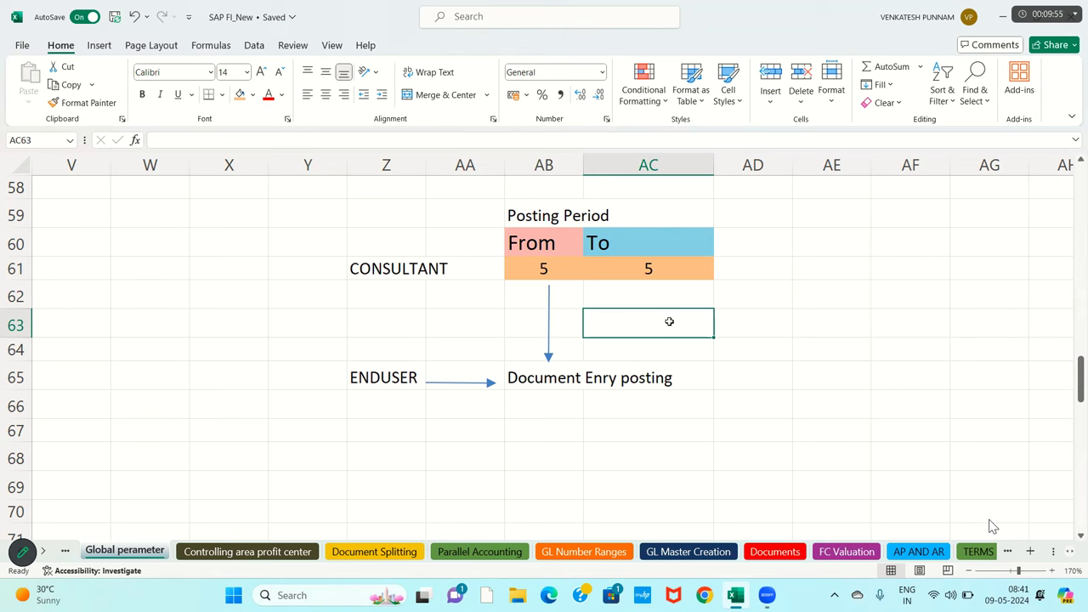
- Re-enter the consultant period as 2 to 2
left_click(553, 271)
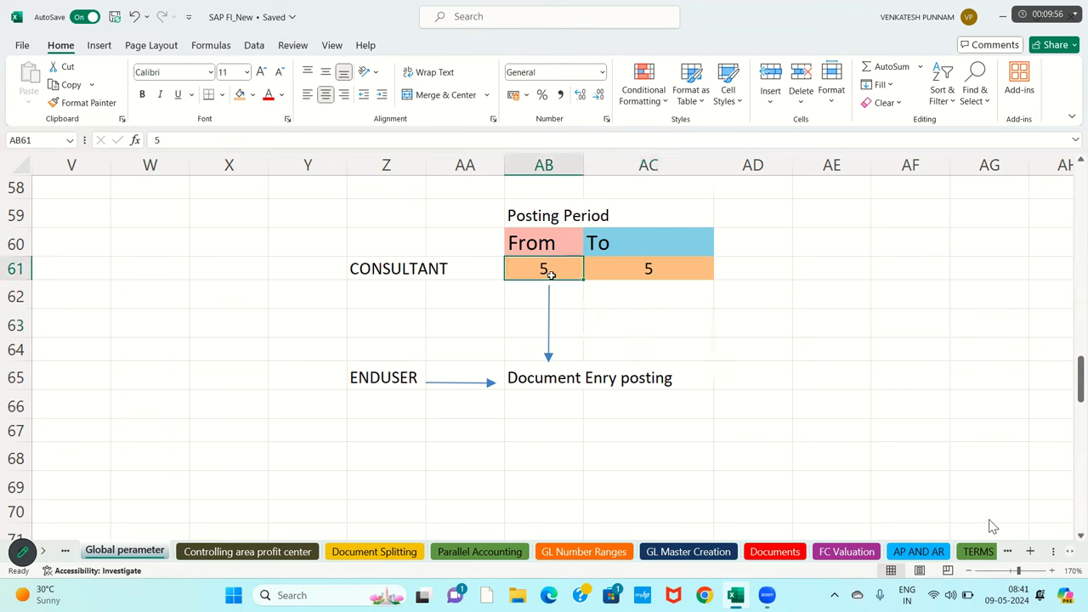
left_click(648, 262)
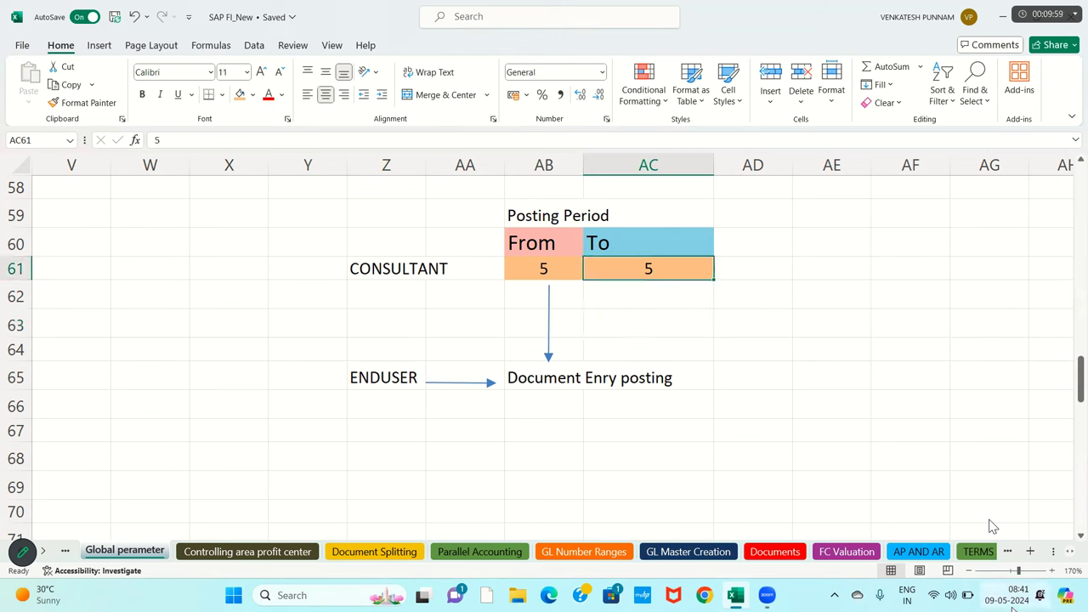
left_click(1011, 600)
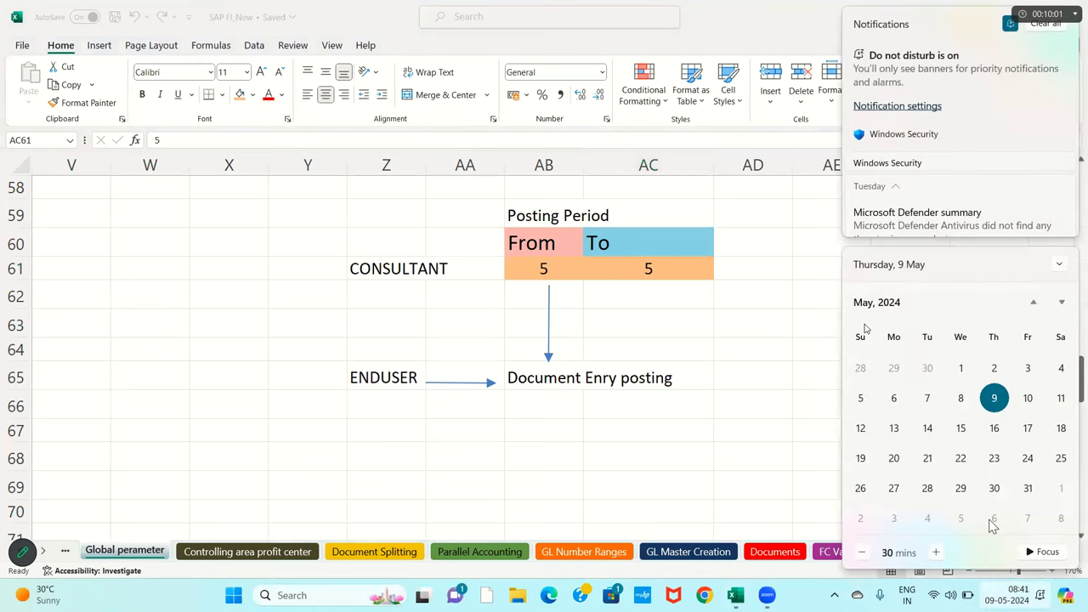
left_click(552, 267)
type("2")
key("Tab")
type("2")
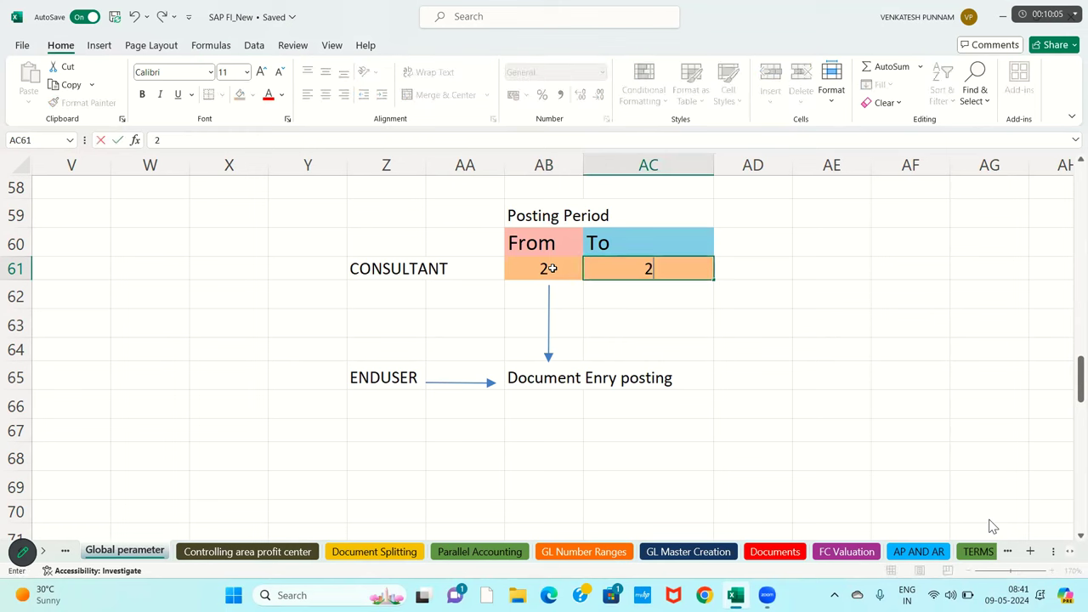
left_click(634, 319)
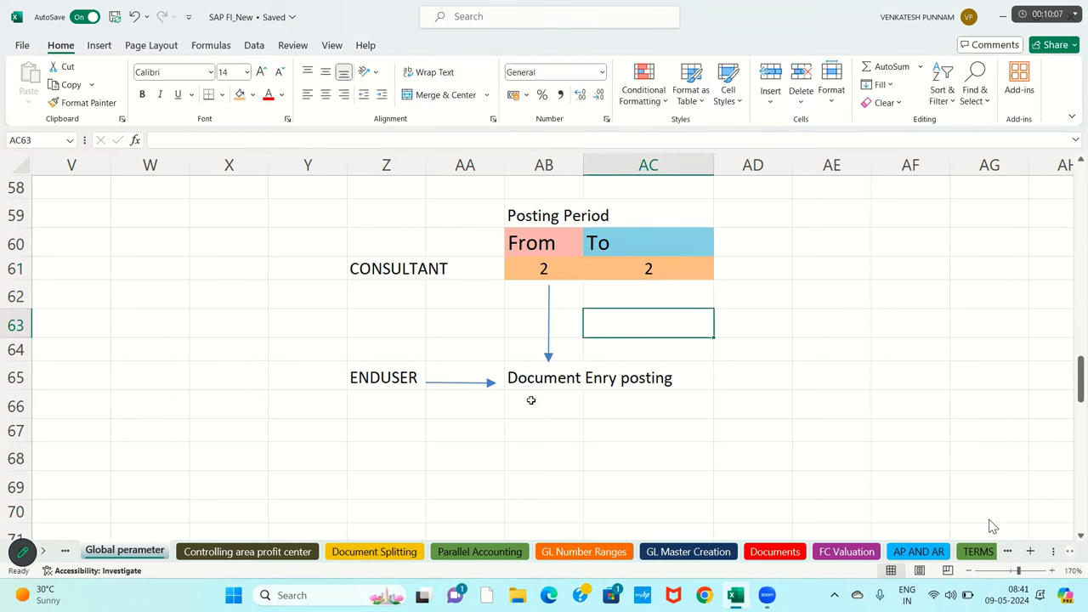
- Edit the To period in AC61 to 3
left_click_drag(520, 382, 657, 380)
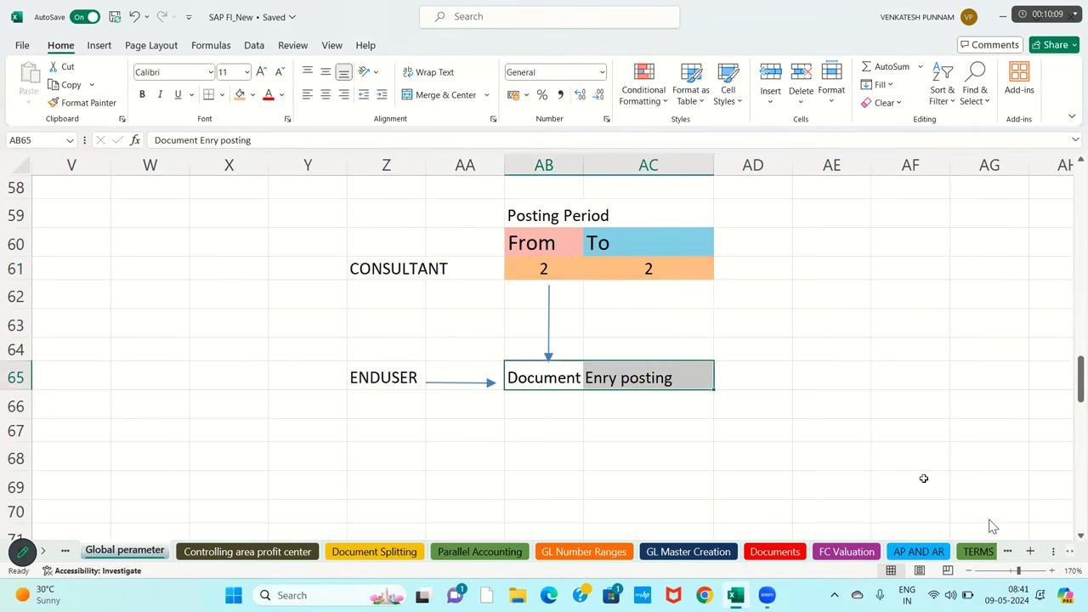
left_click(1012, 598)
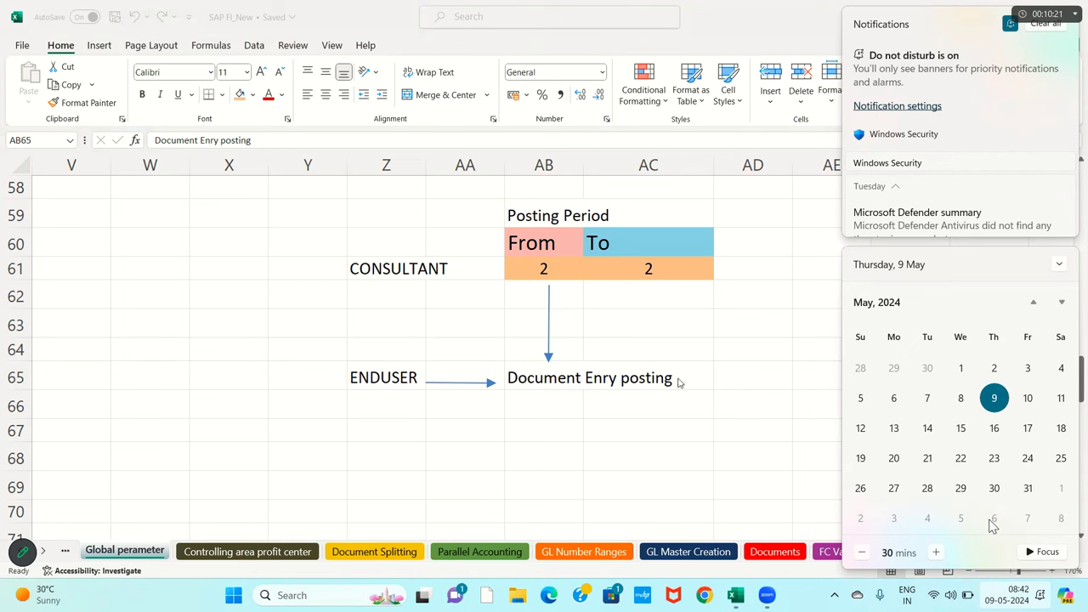
left_click(435, 274)
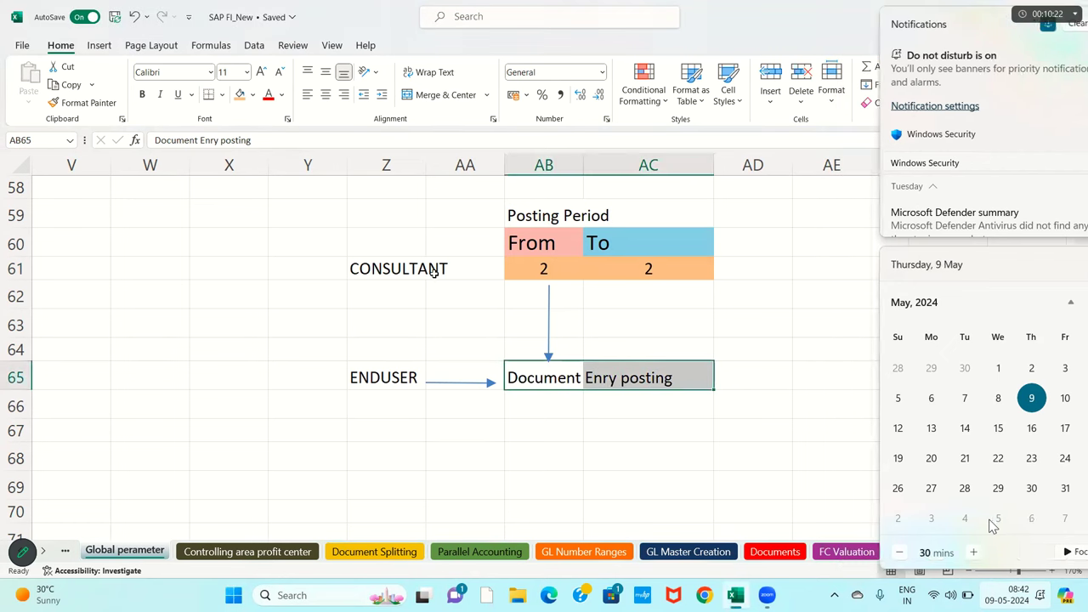
left_click(543, 269)
key("Right")
key("F2")
key("BackSpace")
type("3")
left_click(796, 365)
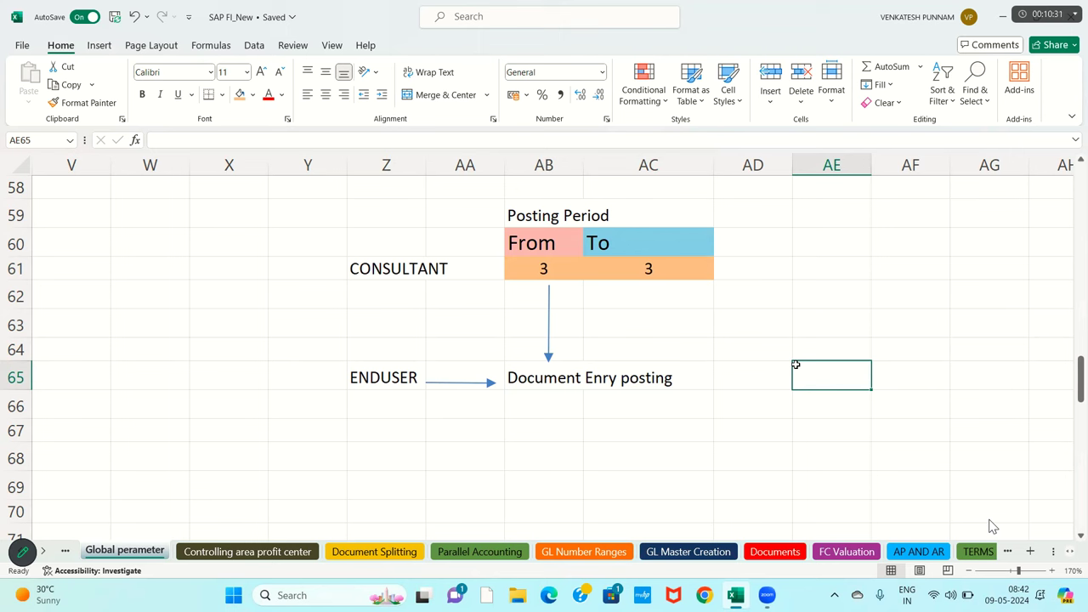
- Enter 1 in AB61 and 12 in AC61, with AB61 briefly retyped as 11
left_click(569, 266)
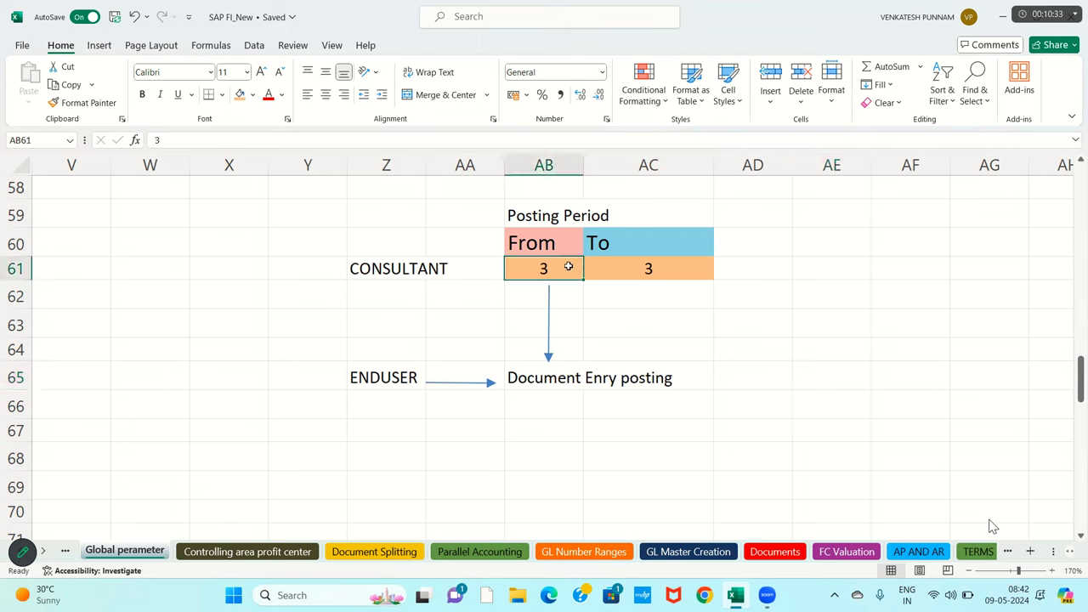
type("1")
key("Tab")
type("12")
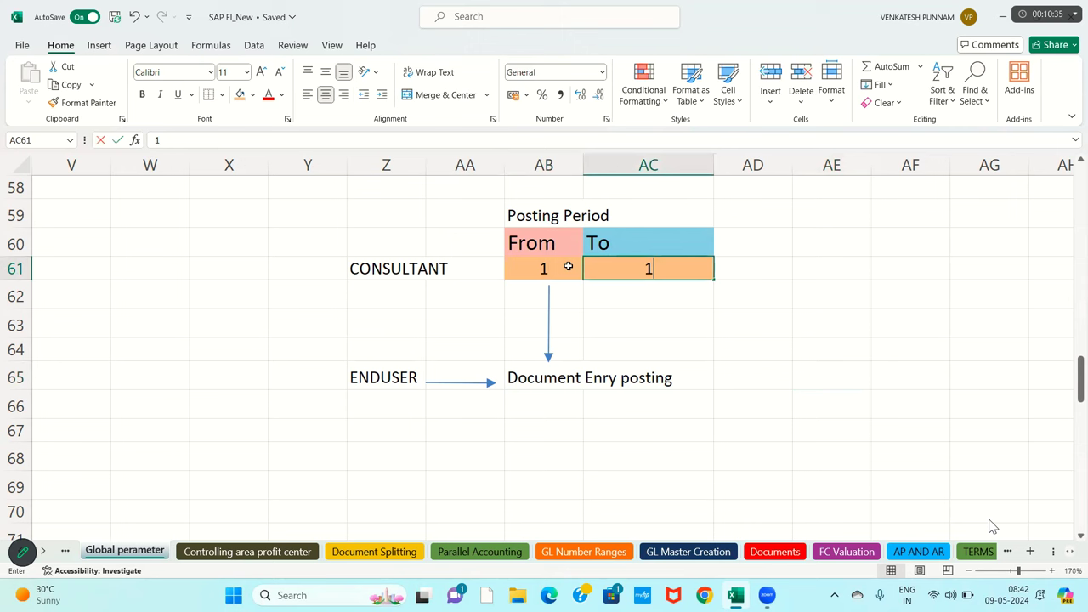
left_click(718, 331)
left_click_drag(544, 270, 650, 270)
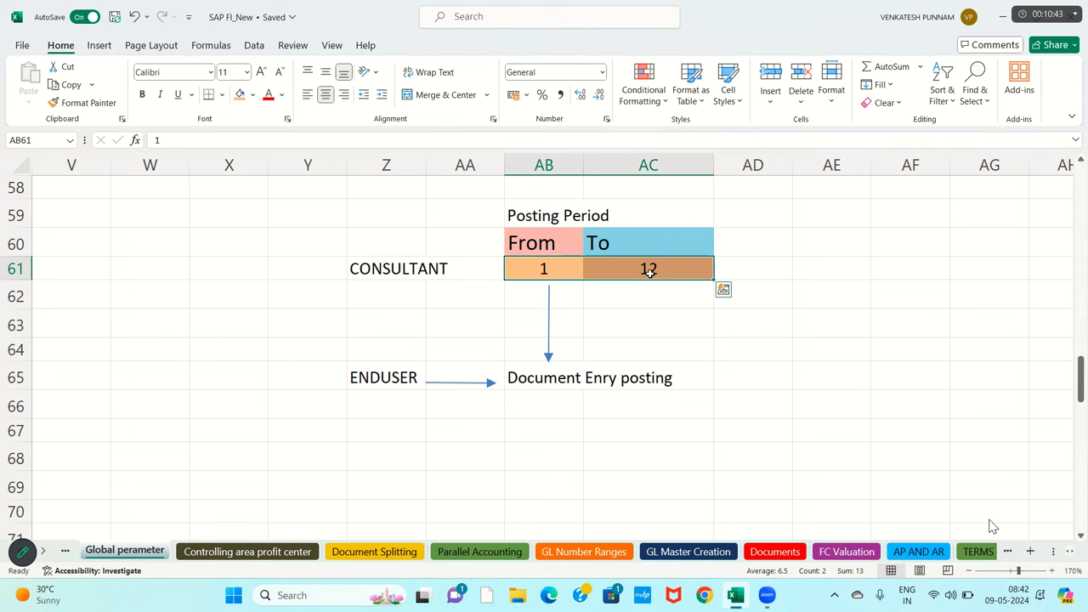
left_click(550, 269)
type("11")
key("Tab")
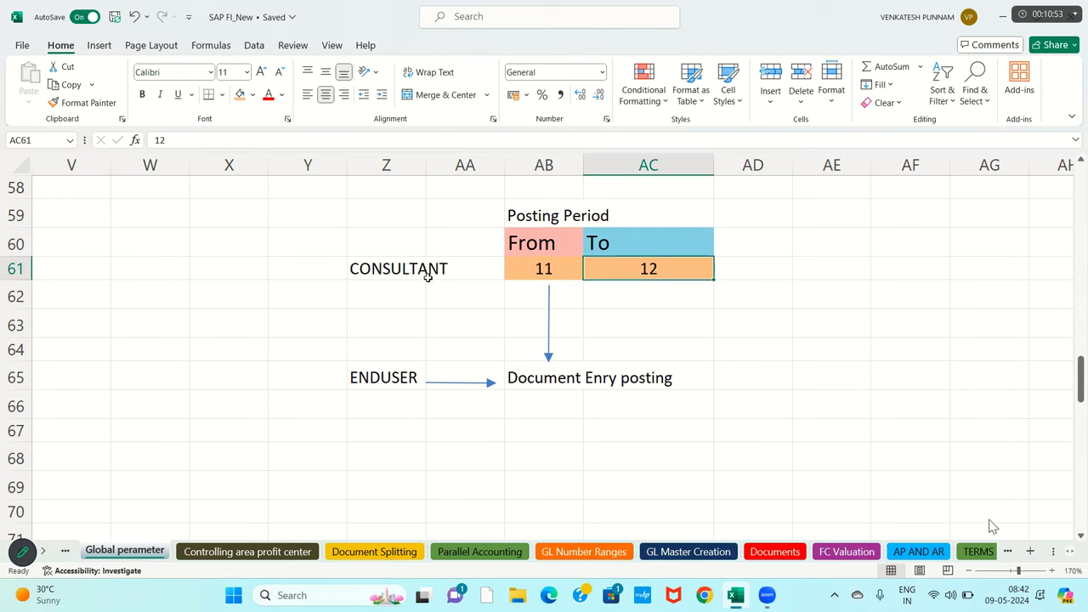
left_click_drag(357, 214, 678, 382)
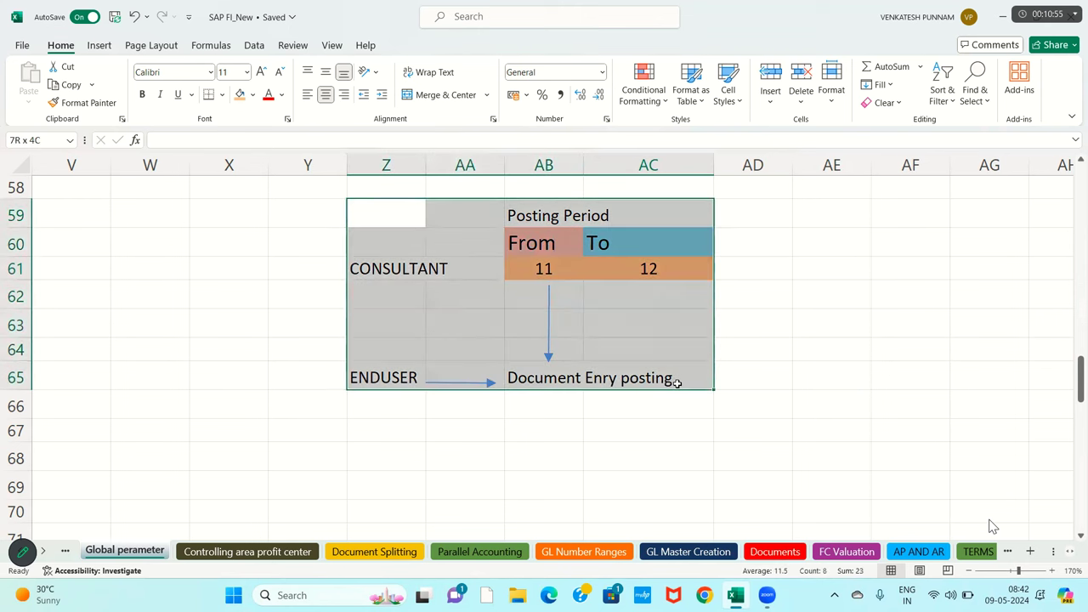
left_click(537, 269)
- Restore the From period in AB61 to 1
type("1")
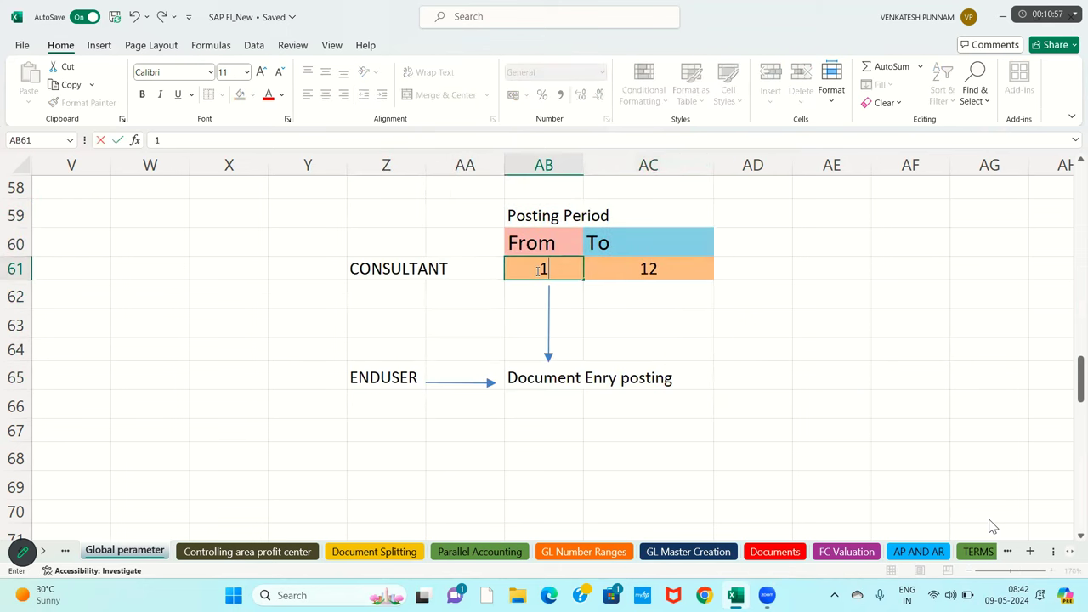
key("Tab")
left_click(664, 312)
left_click_drag(417, 216, 653, 400)
left_click(468, 297)
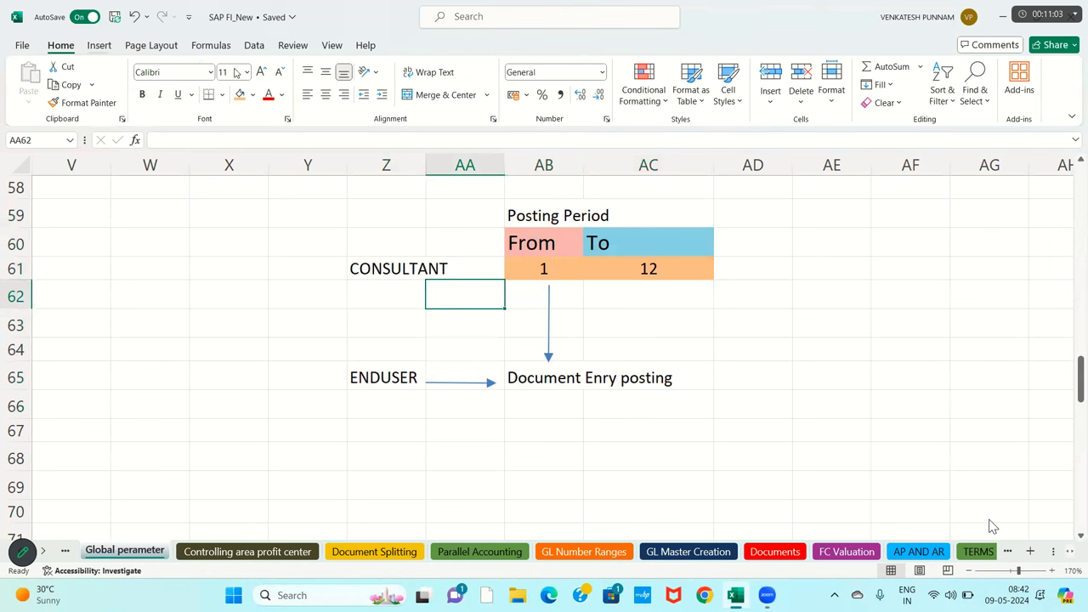
- Draw an arrow from CONSULTANT right to the period cells
left_click(99, 45)
left_click(221, 67)
left_click(227, 104)
left_click_drag(455, 269, 498, 267)
left_click(680, 312)
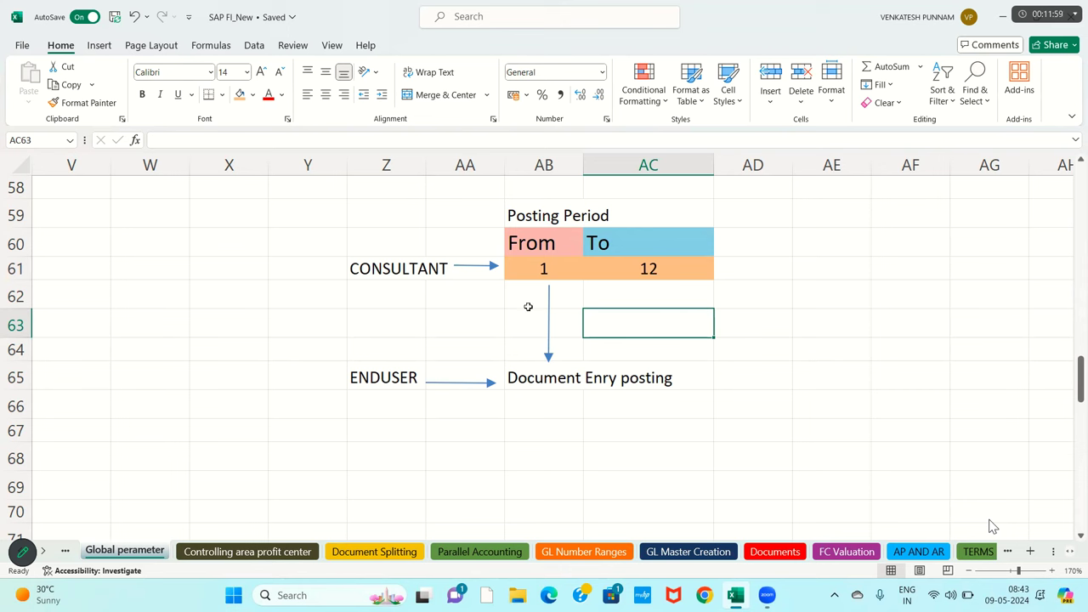
- Return to column A and move up the step list to step 7, Define Variants for Open Posting Periods
left_click(482, 311)
key("Left")
key("Left")
key("Left")
key("Left")
key("Left")
key("Left")
key("Left")
key("Left")
key("Left")
key("Left")
key("Left")
key("Left")
key("Left")
key("Left")
key("Left")
key("Left")
key("Left")
key("Left")
key("Left")
key("Left")
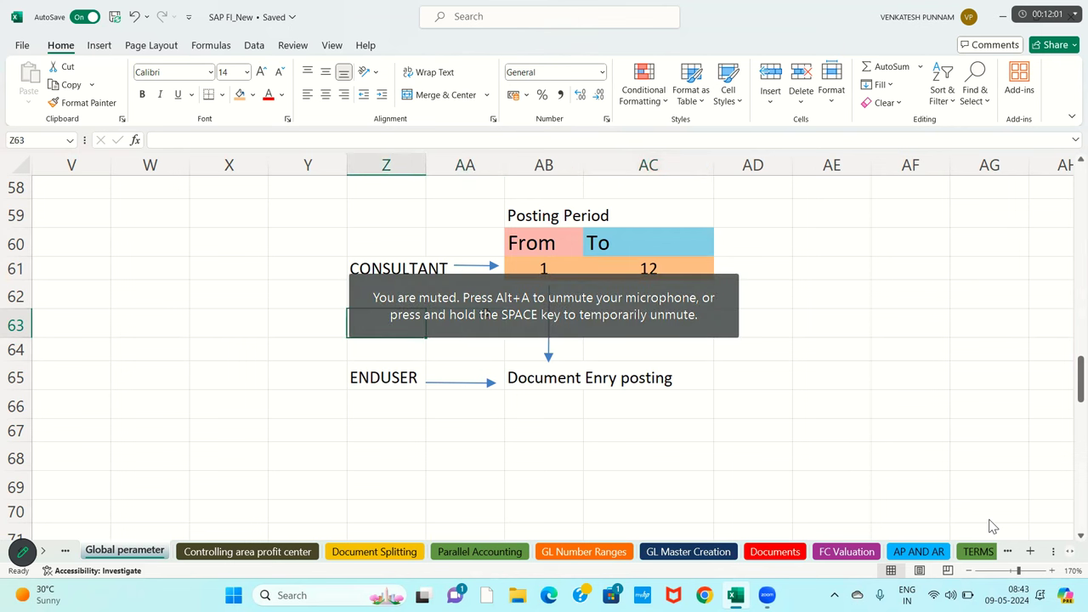
key("Left")
key("Left")
key("Left")
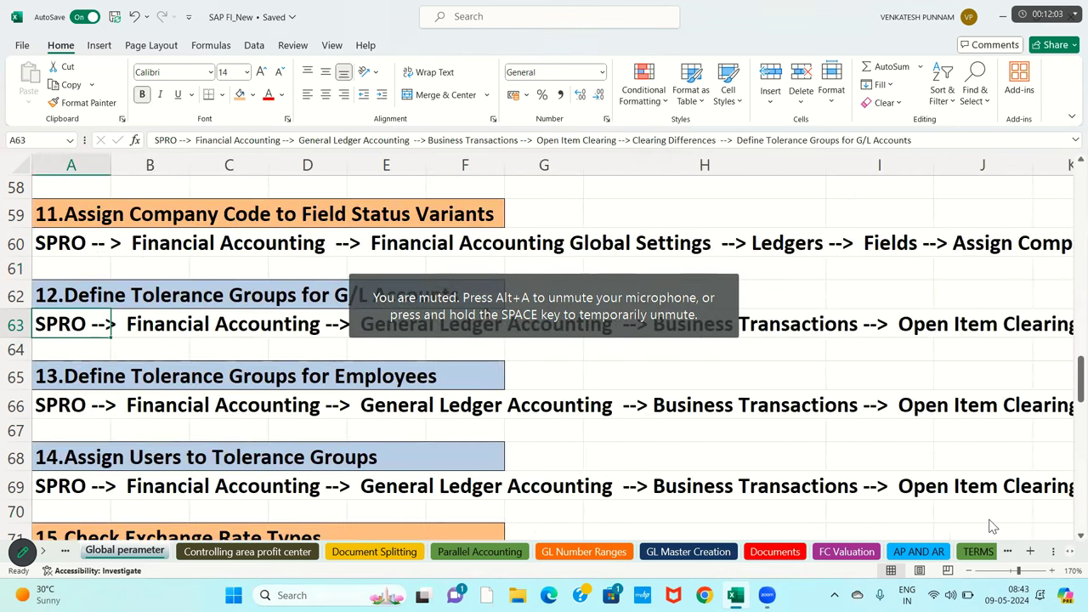
key("Down")
key("Down")
key("Down")
key("Down")
key("Down")
key("Down")
key("Up")
key("Up")
key("Up")
key("Up")
key("Up")
key("Up")
key("Up")
key("Up")
key("Up")
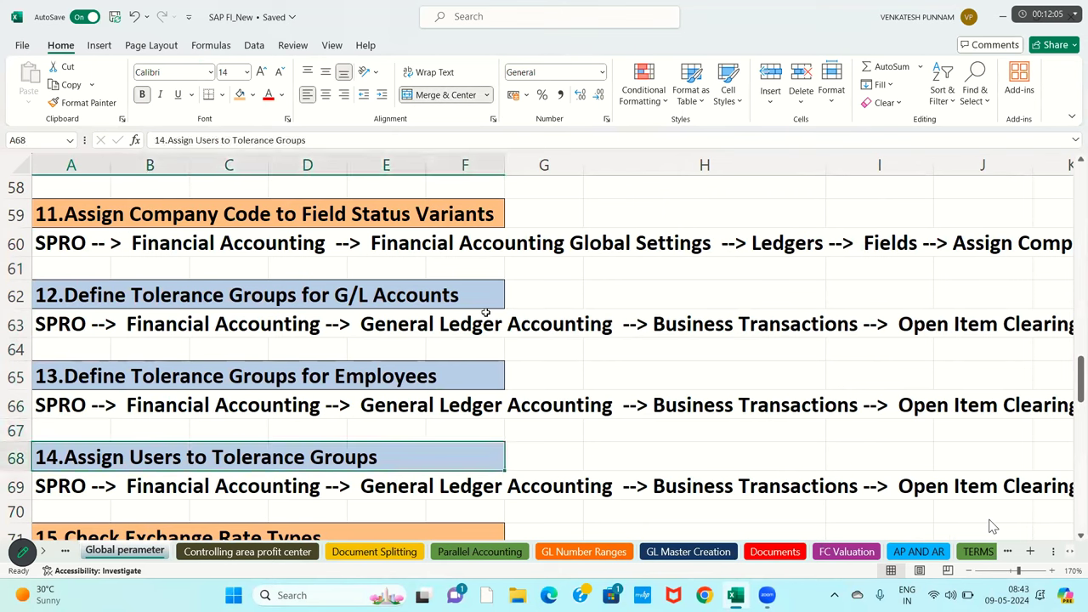
key("Up")
key("Up")
key("Up")
key("Up")
key("Up")
key("Up")
key("Up")
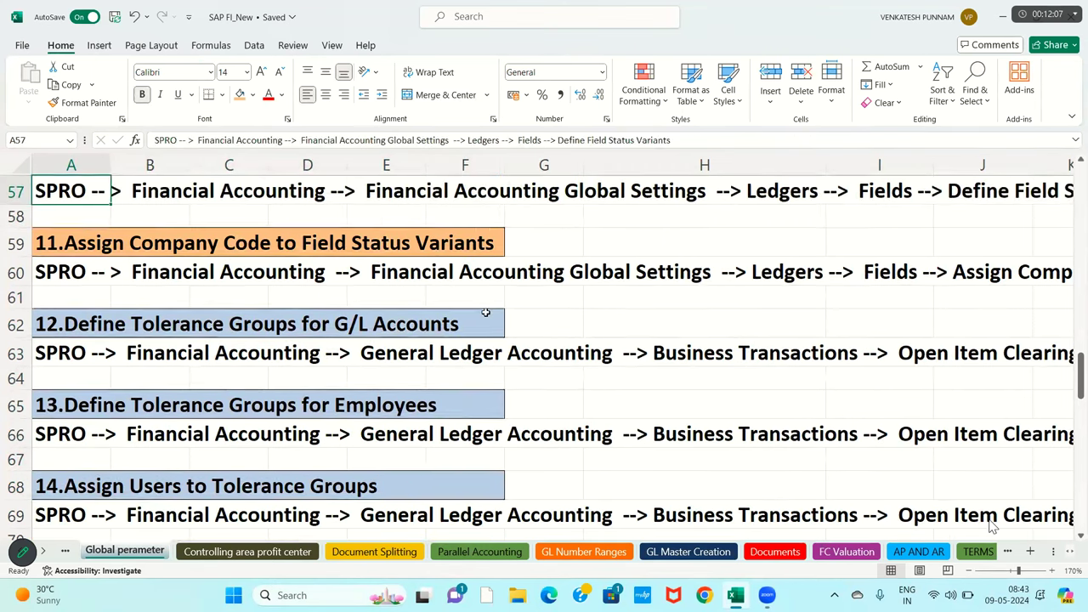
key("Up")
key("Up")
key("Up")
key("Up")
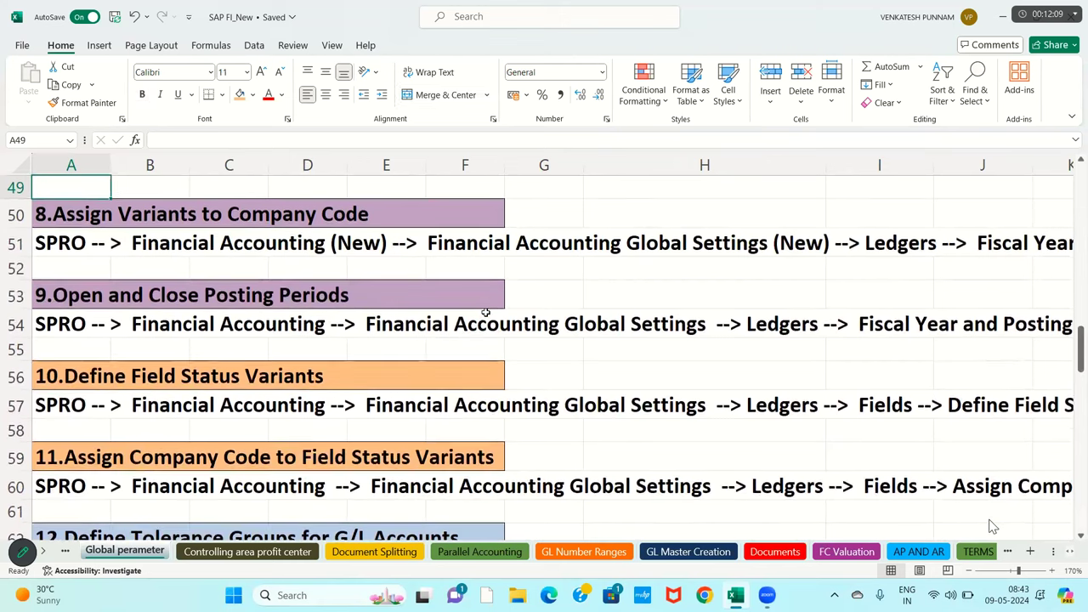
key("Up")
key("Up")
key("Up")
key("Up")
key("Up")
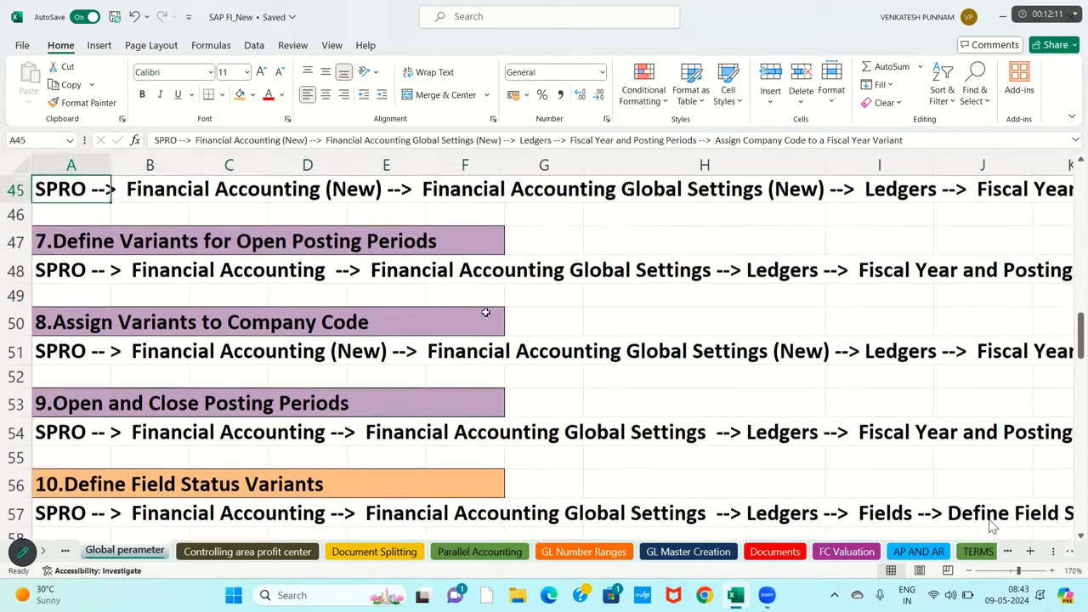
key("Up")
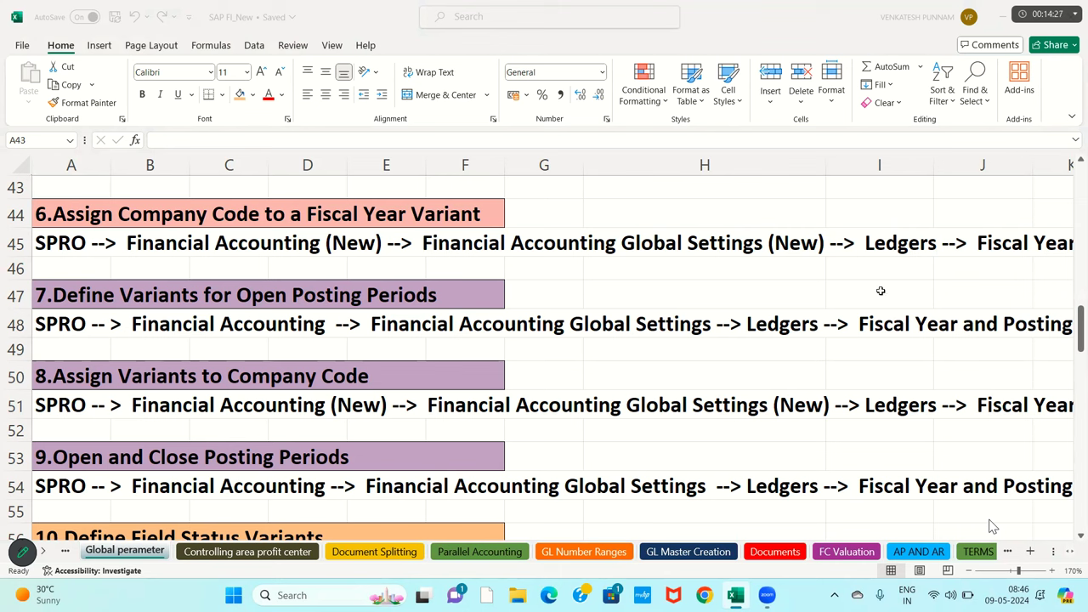
- Try From/To values 4 and 5 in the Posting Period example
key("Right")
key("Right")
key("Right")
key("Right")
key("Right")
key("Right")
key("Right")
key("Right")
key("Right")
key("Right")
key("Right")
key("Right")
key("Right")
key("Right")
key("Right")
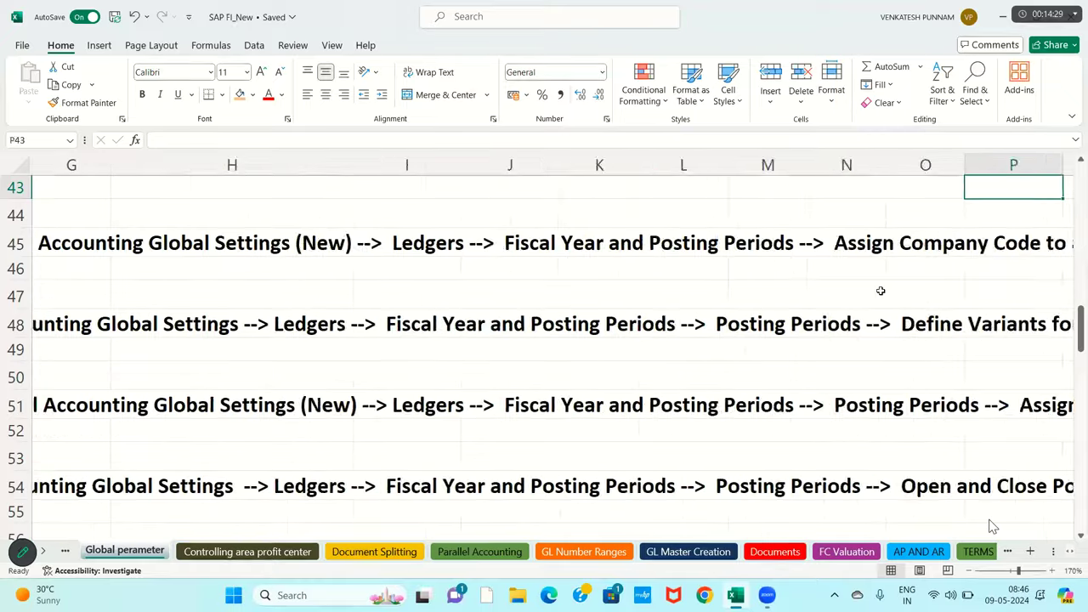
key("Right")
key("Right")
key("Right")
key("Right")
key("Right")
key("Right")
key("Right")
key("Right")
key("Right")
key("Right")
key("Right")
key("Right")
key("Right")
key("Right")
key("Right")
key("Right")
key("Right")
key("Right")
key("Down")
key("Down")
key("Down")
key("Down")
key("Down")
key("Down")
key("Down")
key("Down")
key("Down")
key("Down")
key("Down")
key("Down")
key("Down")
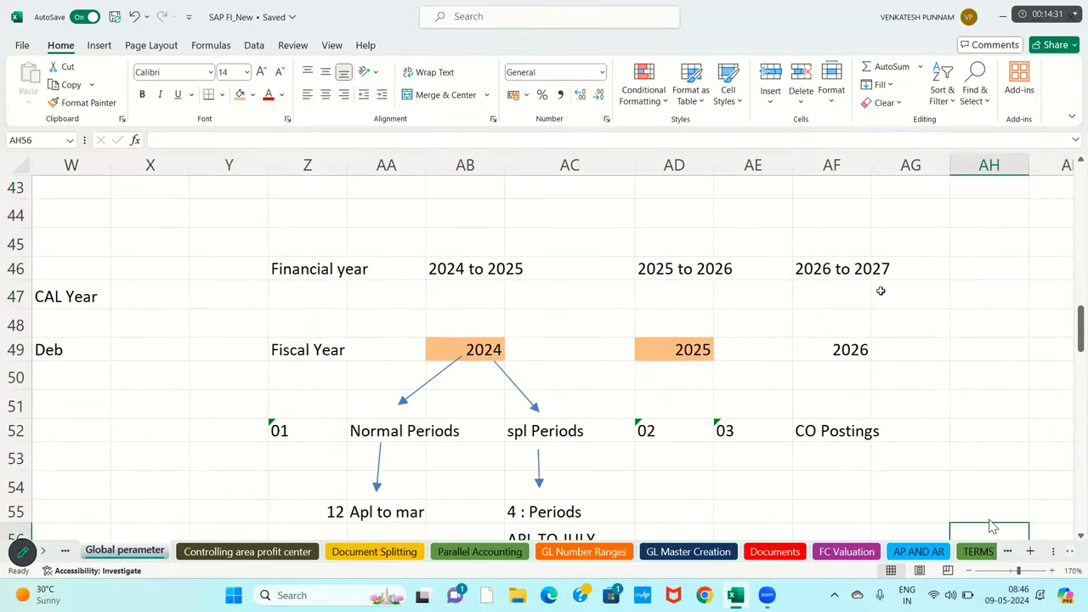
key("Down")
key("Down")
key("Down")
key("Down")
key("Down")
key("Down")
key("Down")
key("Down")
key("Down")
key("Down")
key("Down")
key("Down")
key("Down")
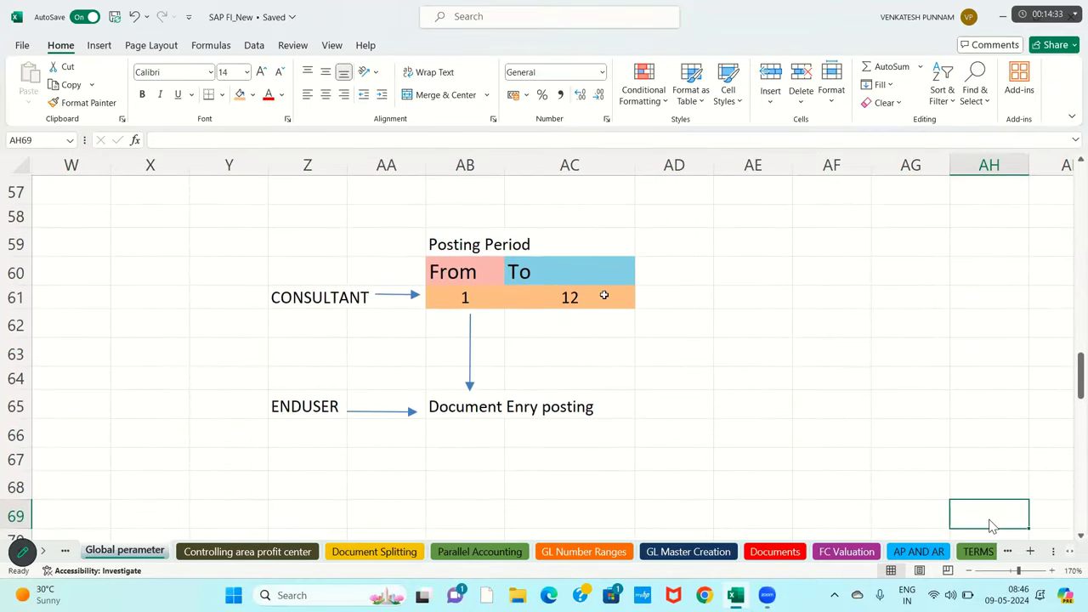
left_click(480, 276)
left_click(524, 276)
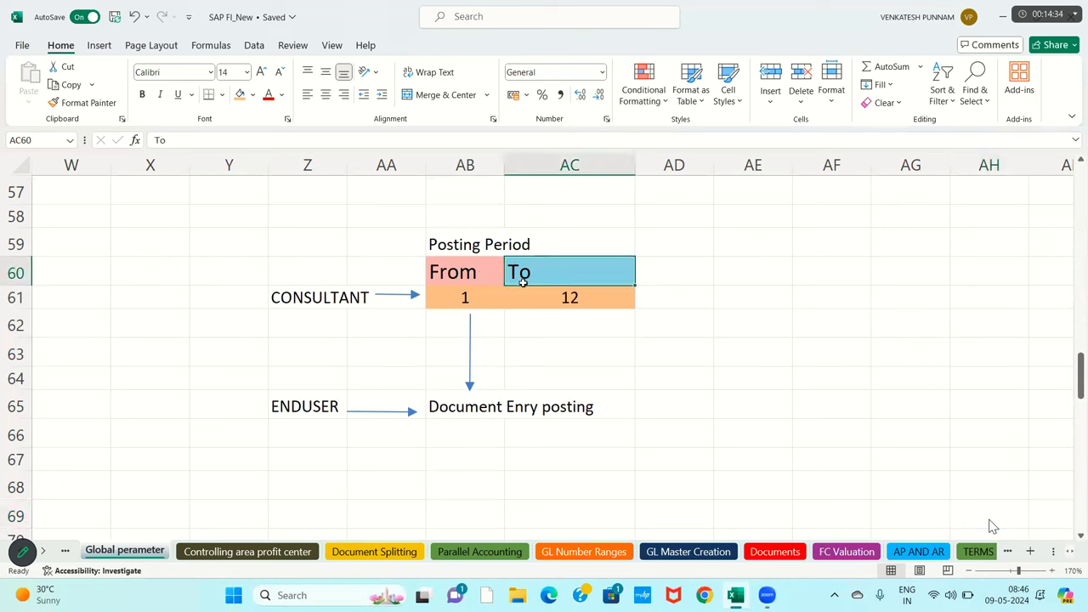
left_click(473, 305)
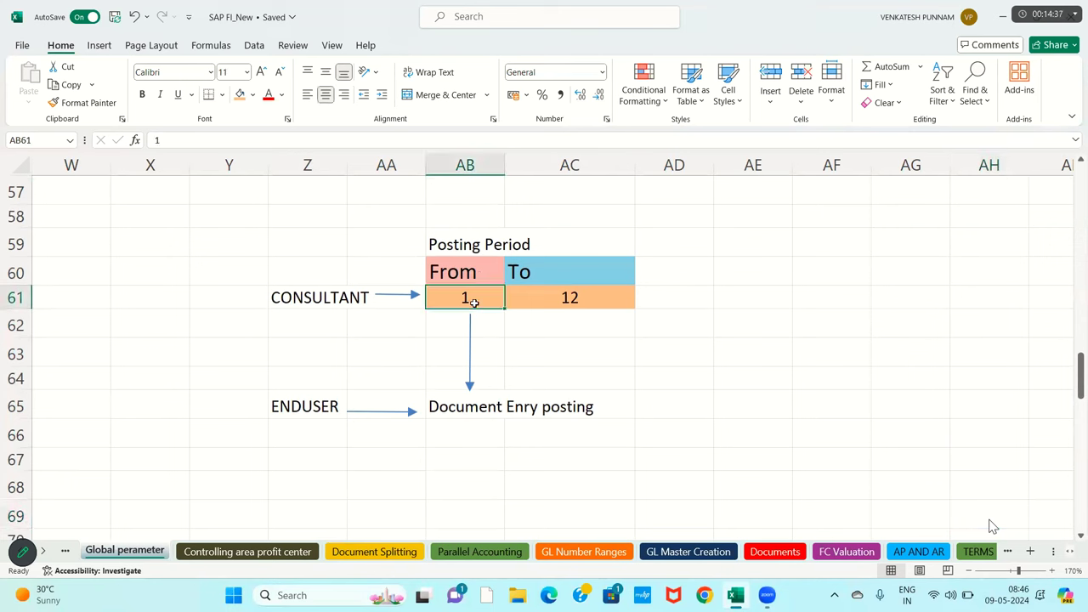
type("4")
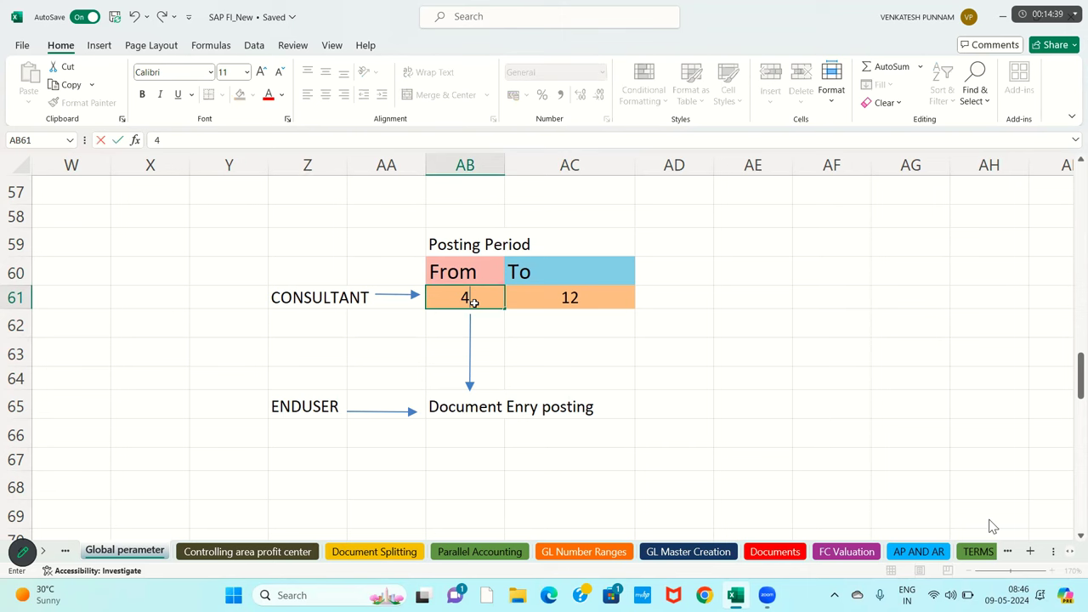
key("Tab")
type("4")
left_click(600, 327)
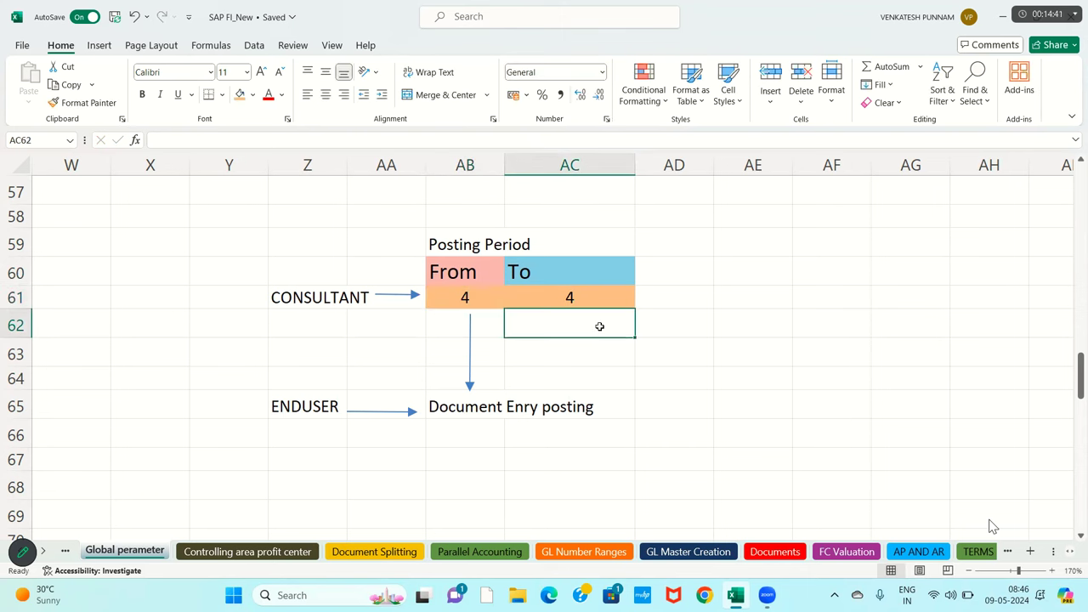
left_click_drag(454, 415, 546, 420)
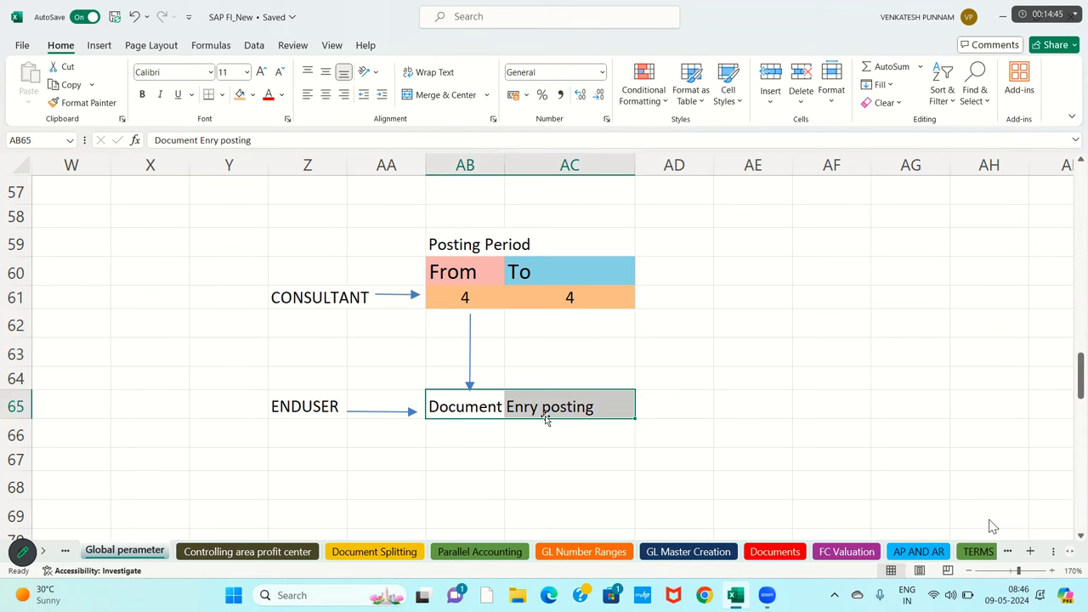
left_click(484, 300)
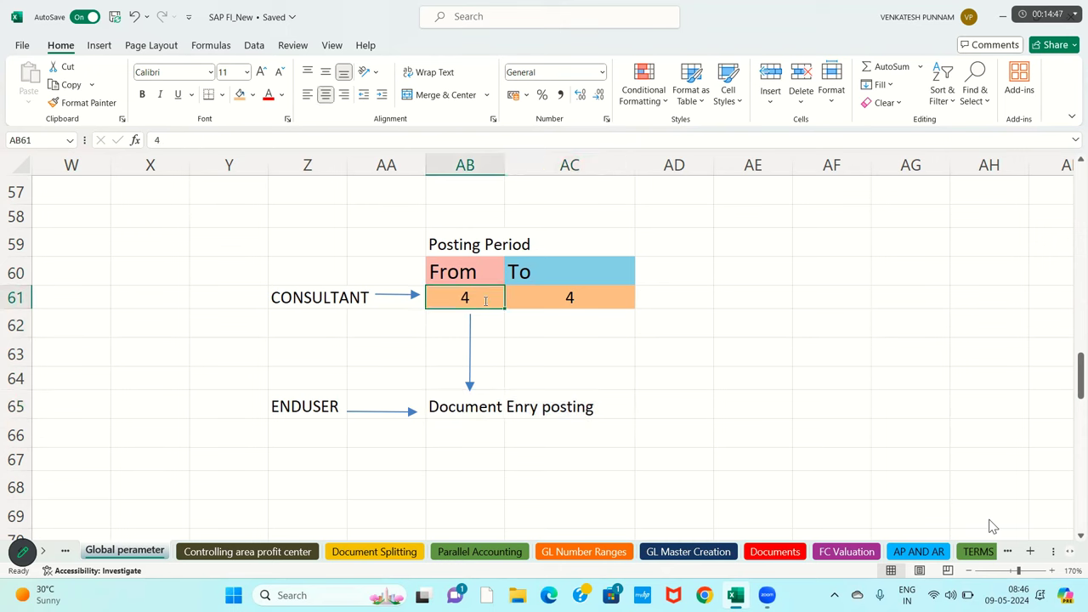
type("5")
key("Tab")
type("5")
key("Tab")
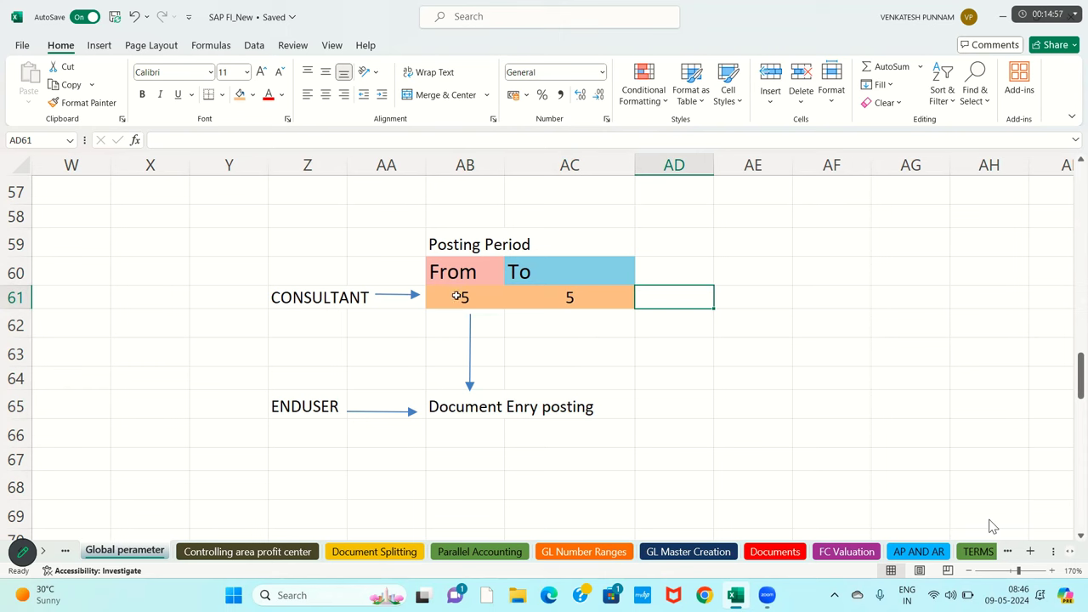
- Reset the posting period to 1–12, then change it to From 7 To 10
left_click_drag(457, 296, 610, 303)
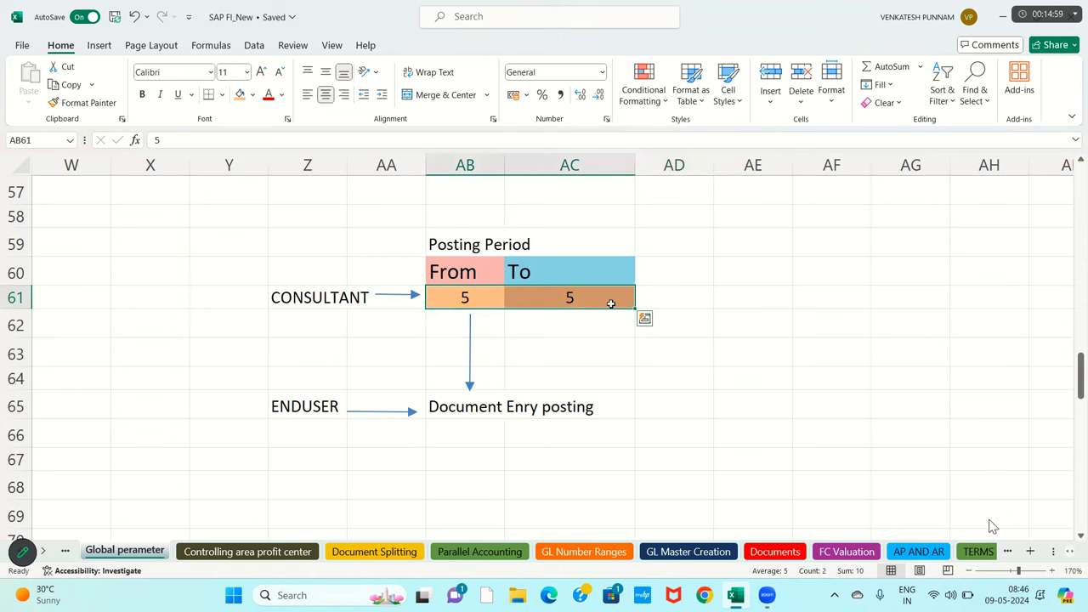
left_click(303, 321)
left_click(462, 299)
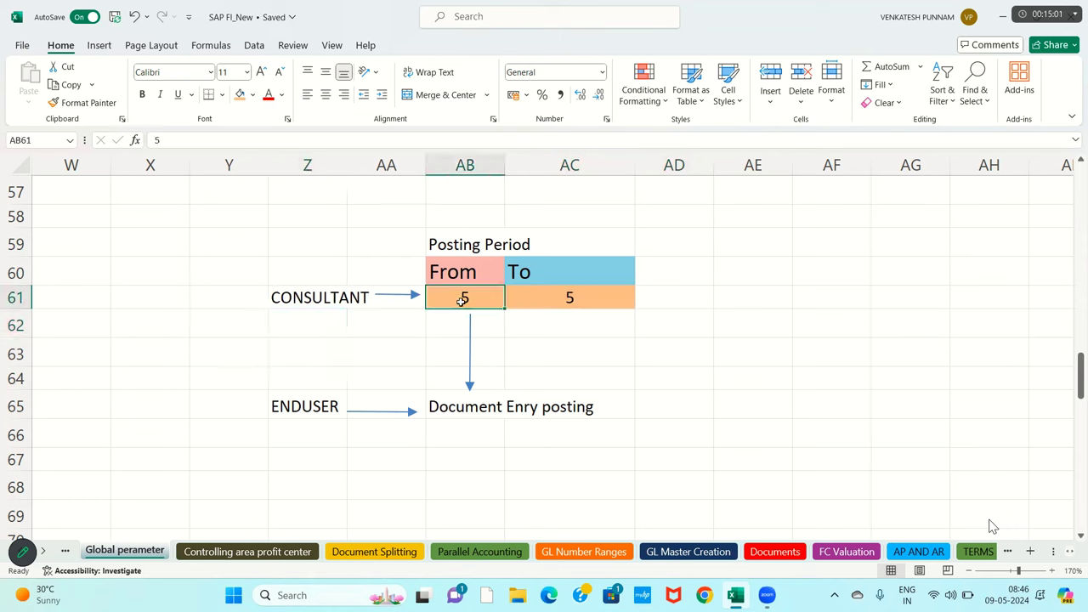
type("1")
key("Tab")
type("12")
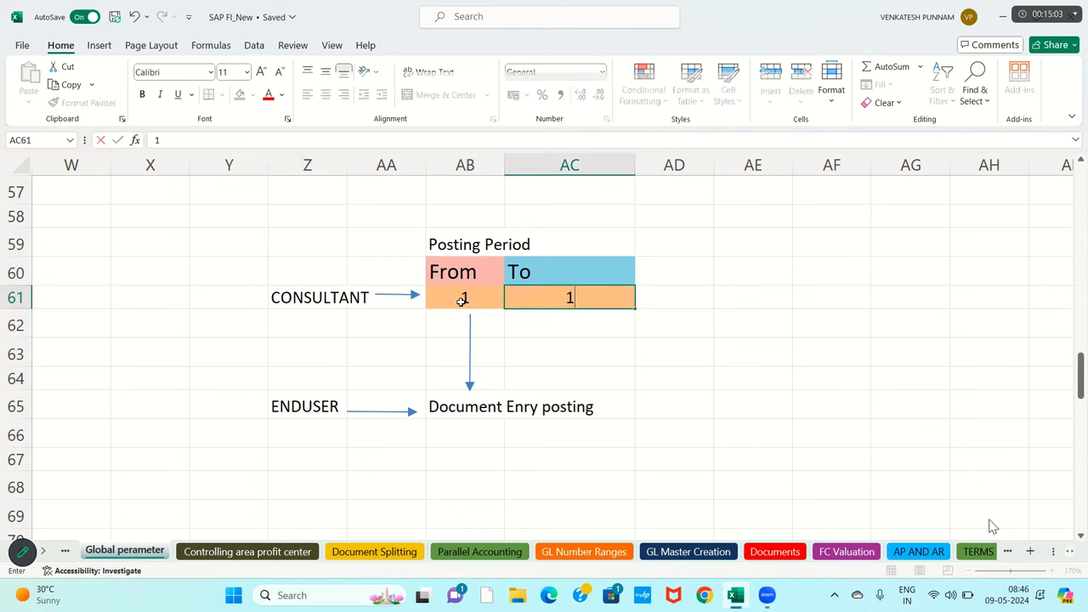
left_click(597, 344)
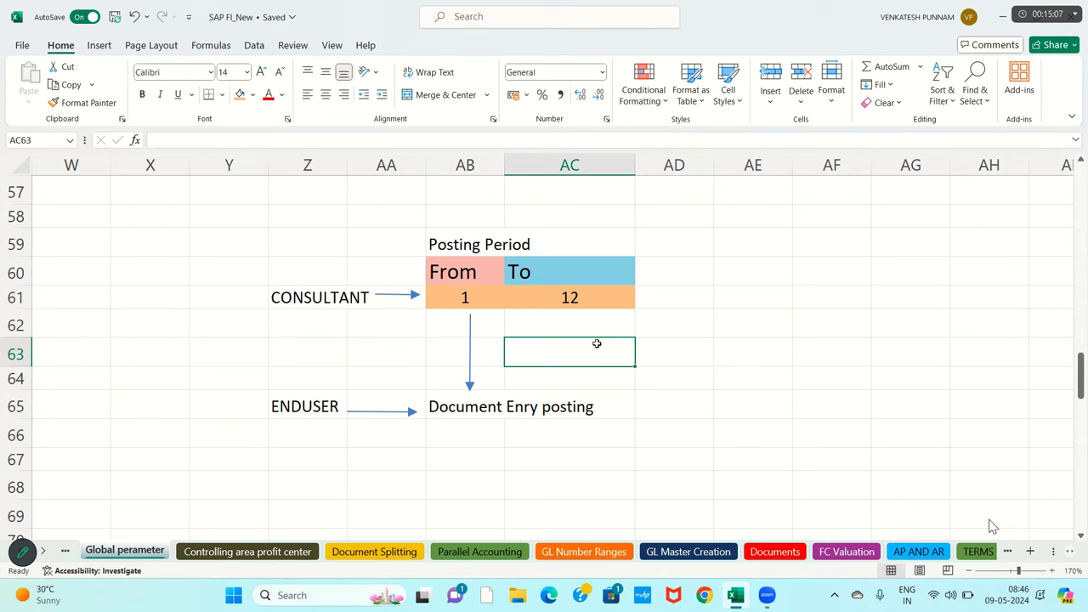
left_click(466, 298)
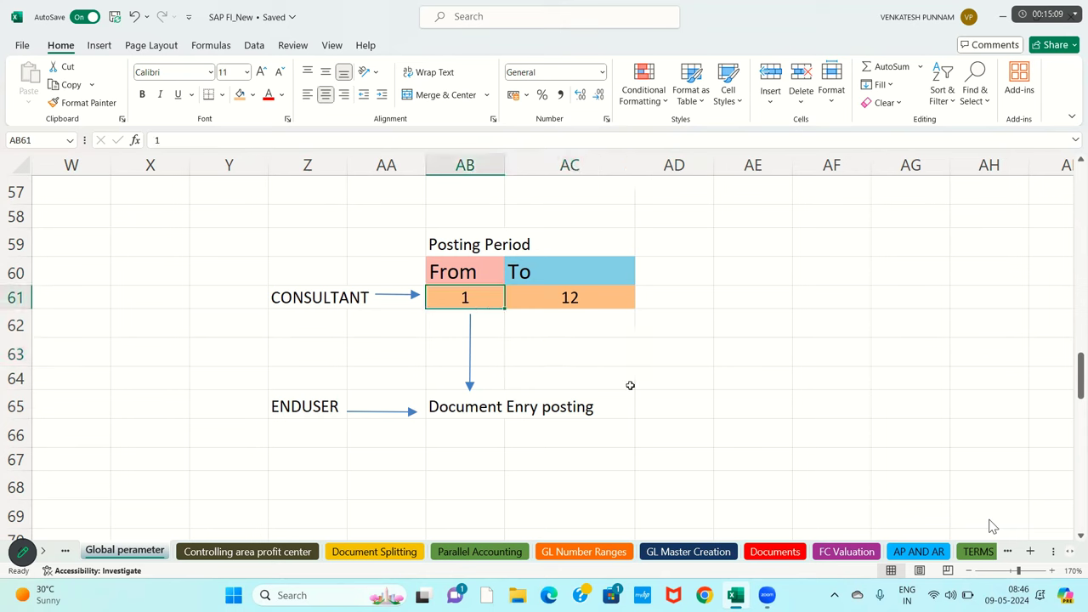
type("7")
key("Tab")
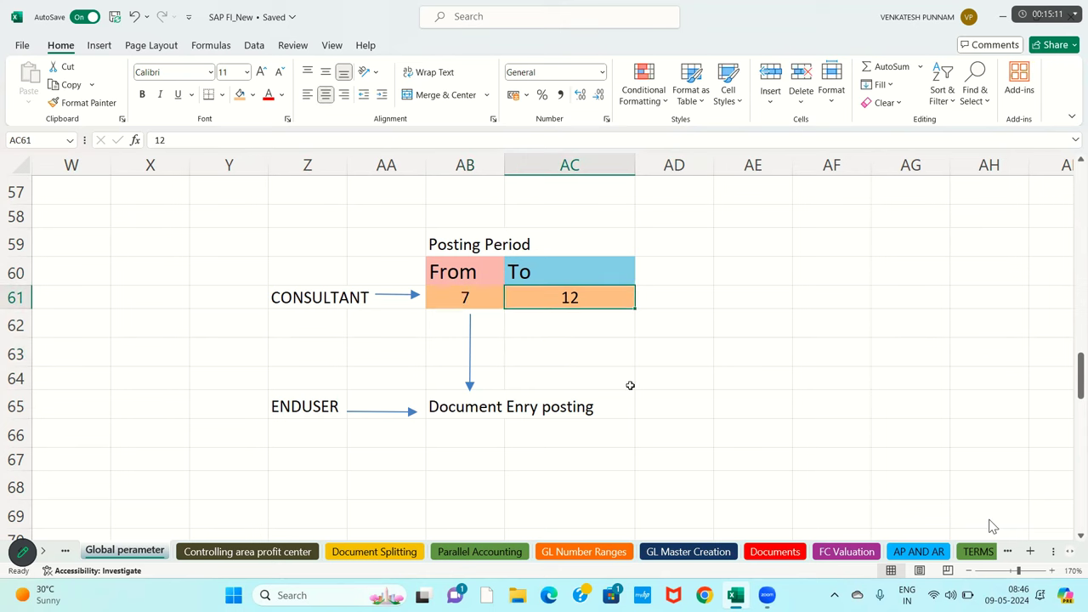
type("1")
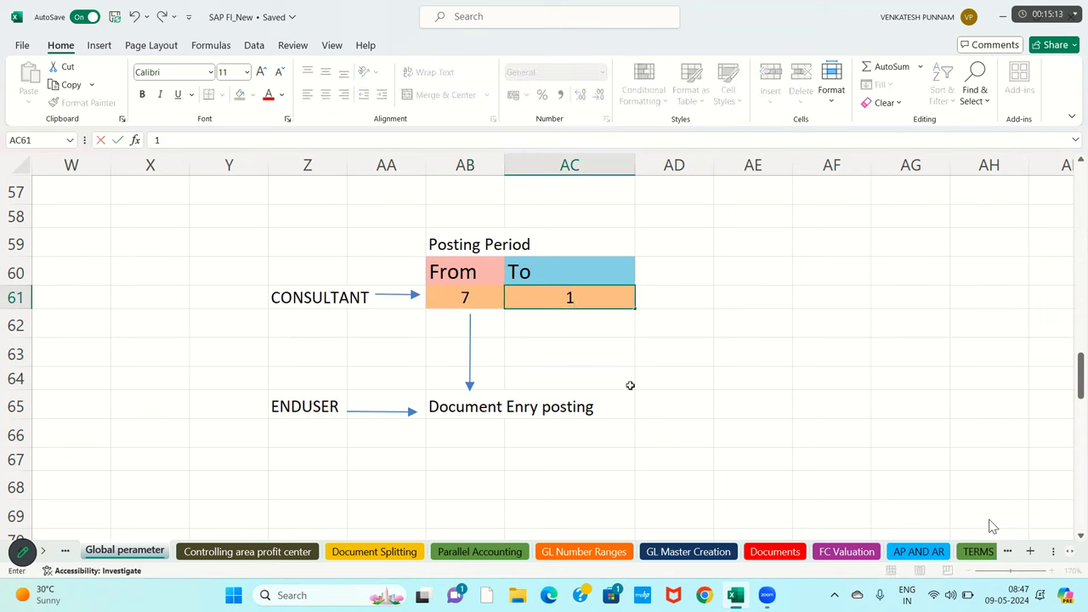
type("0")
- Undo the accidental move of the Posting Period diagram and jump back to column A
left_click_drag(235, 235, 610, 411)
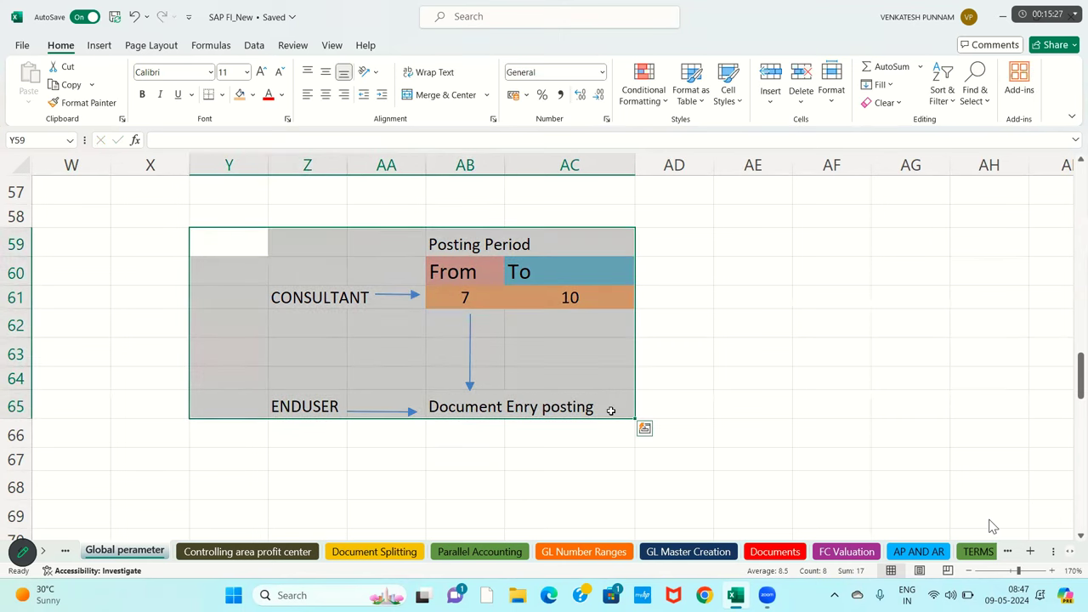
left_click_drag(263, 231, 459, 325)
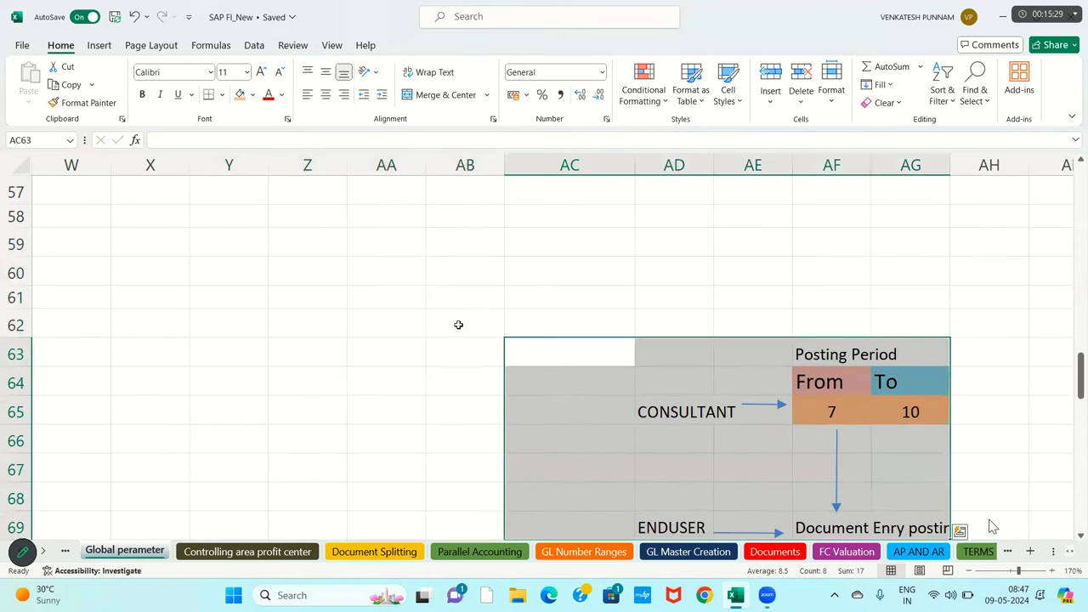
key("ctrl+z")
left_click(365, 323)
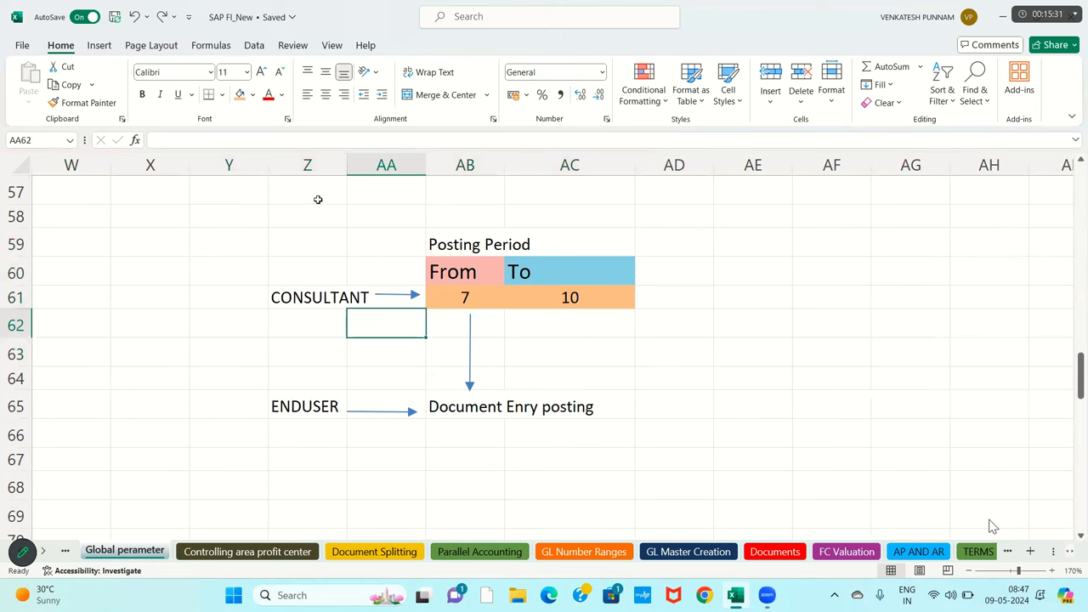
left_click(203, 318)
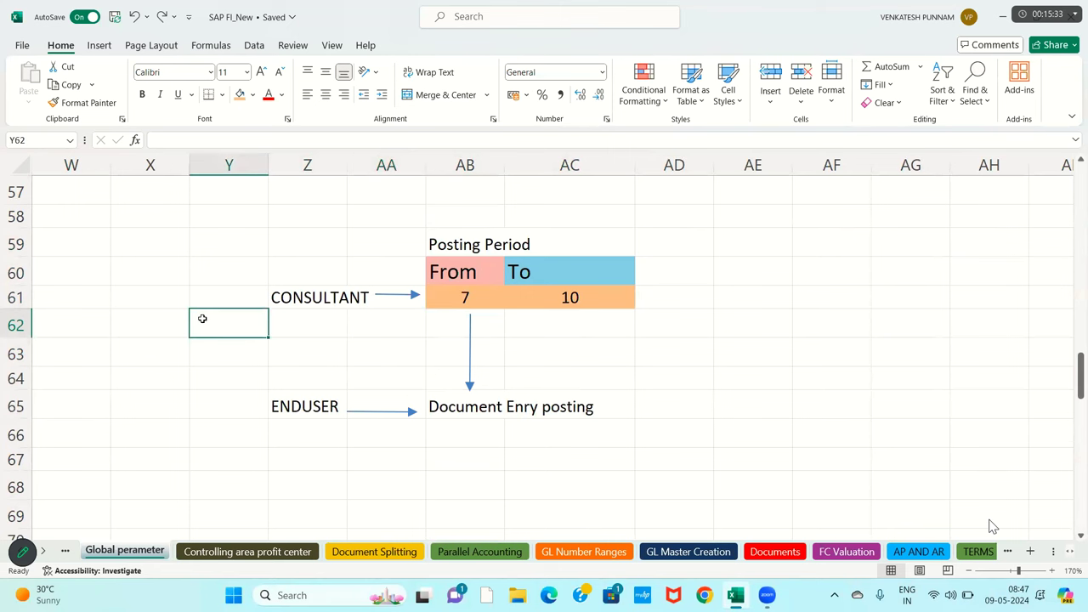
key("Left")
key("Left")
key("Left")
key("Left")
key("Left")
key("Left")
key("Left")
key("Left")
key("Left")
key("Left")
key("Left")
key("Left")
key("Left")
key("Left")
key("Left")
key("Left")
key("Left")
key("Left")
key("Left")
key("Left")
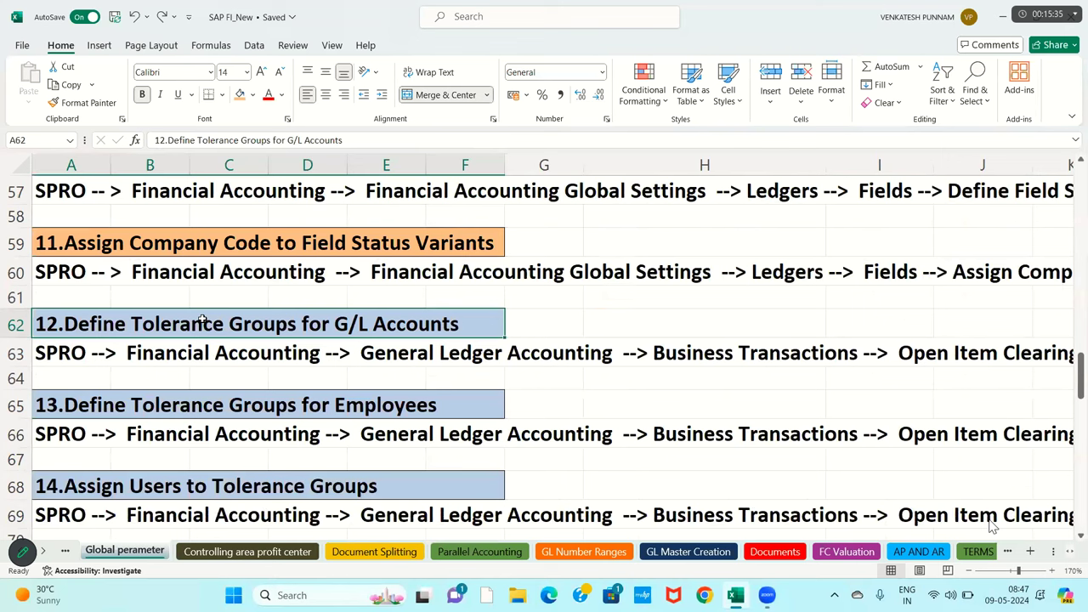
- Scroll up and select the notes for steps 7–9 on posting period variants and opening periods
key("Right")
key("Right")
key("Right")
key("Right")
key("Right")
key("Up")
key("Up")
key("Up")
key("Up")
key("Up")
key("Up")
key("Up")
key("Up")
key("Up")
key("Up")
key("Up")
key("Up")
key("Up")
key("Up")
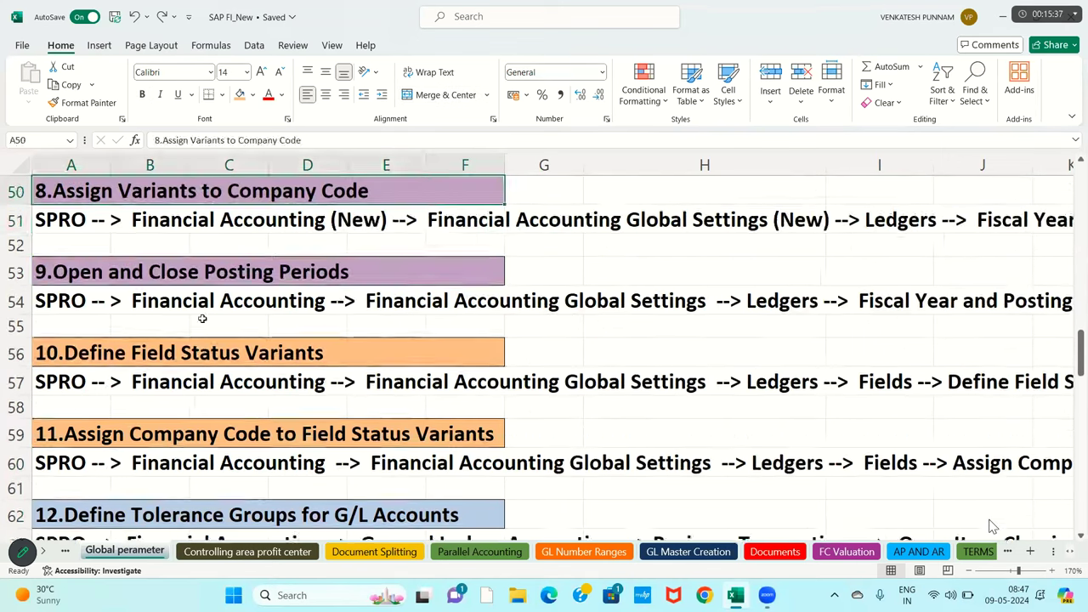
key("Up")
key("Up")
key("Up")
key("Up")
key("Up")
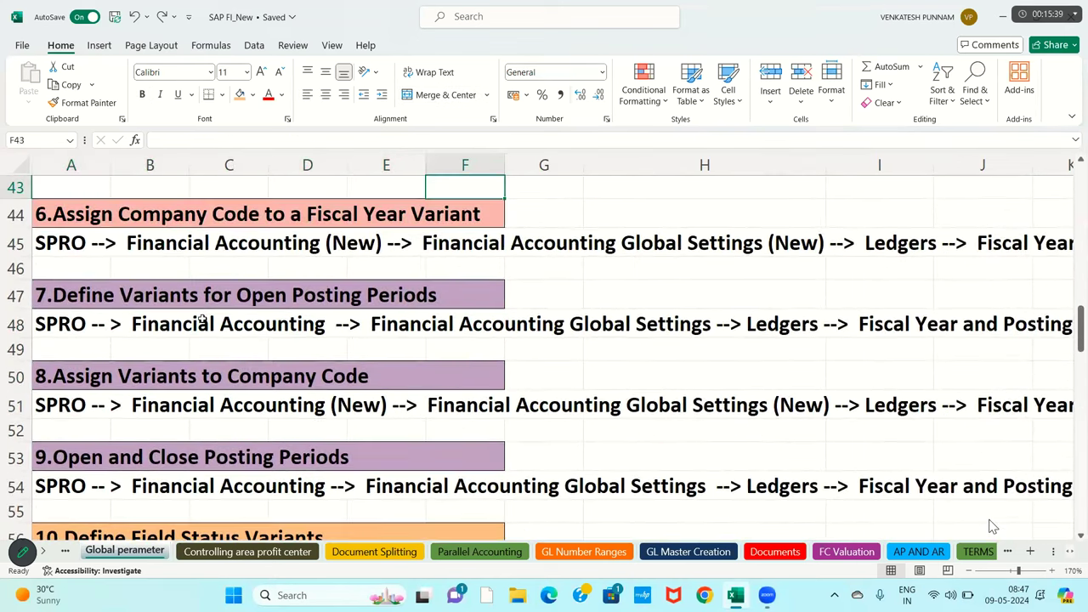
left_click_drag(95, 292, 484, 447)
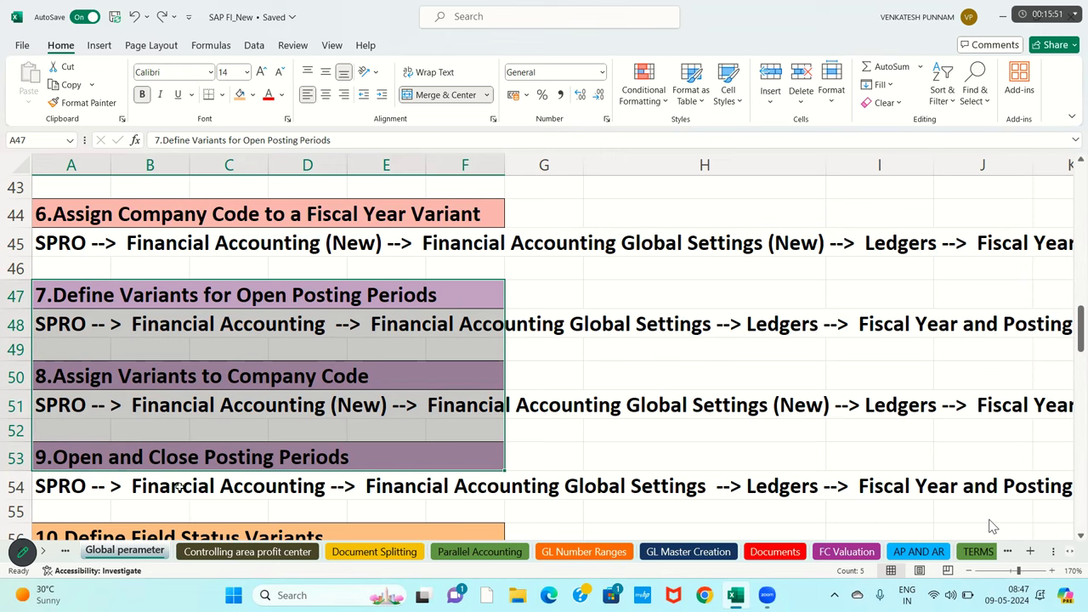
left_click(136, 461)
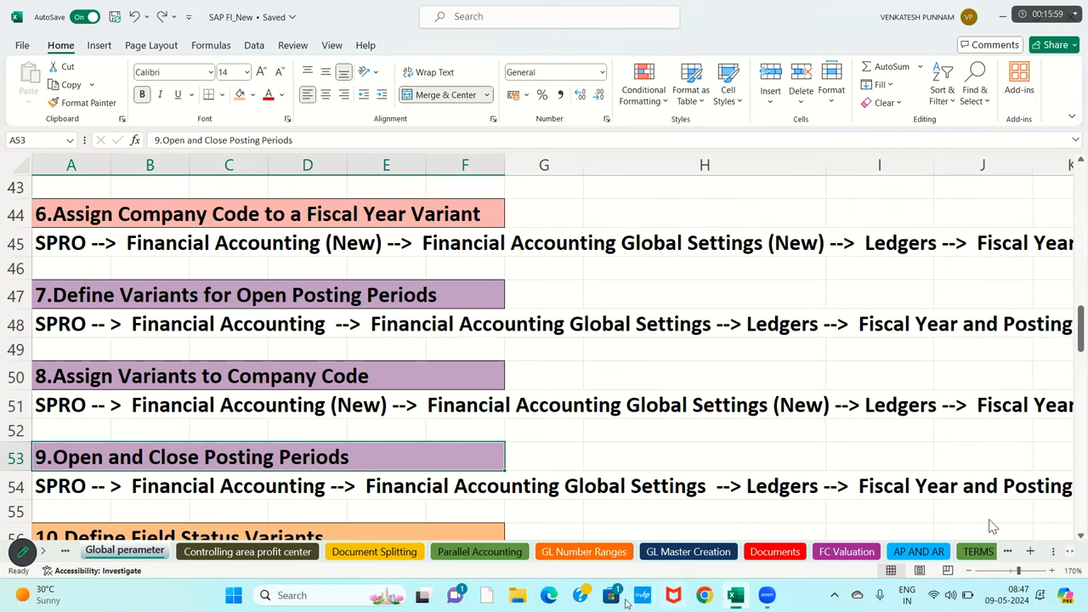
- Start a Remote Desktop session via mstsc, enter the account password and accept the certificate warning
key("super+r")
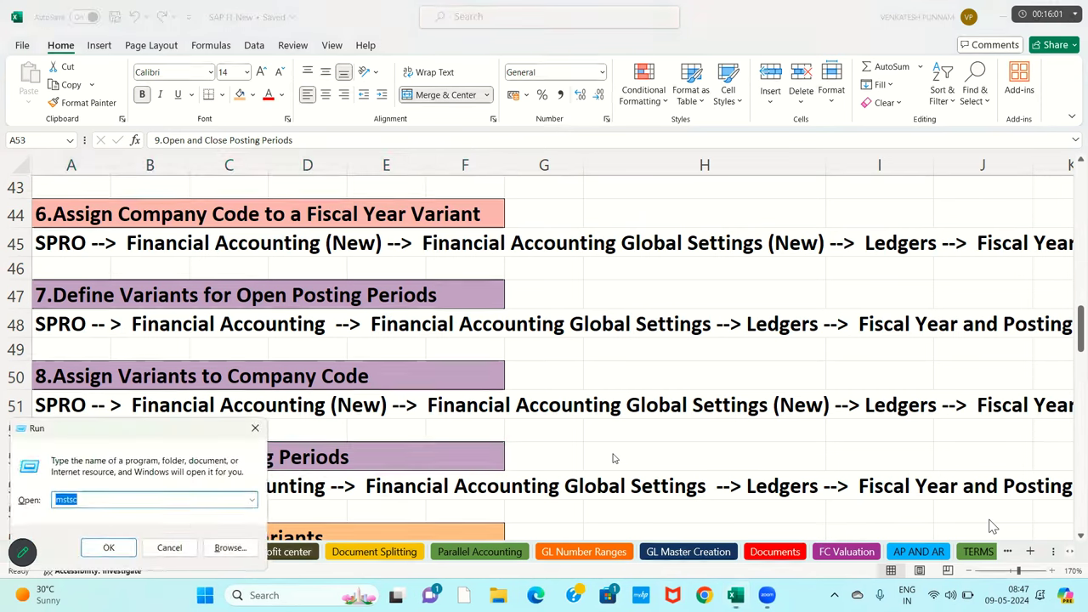
key("Return")
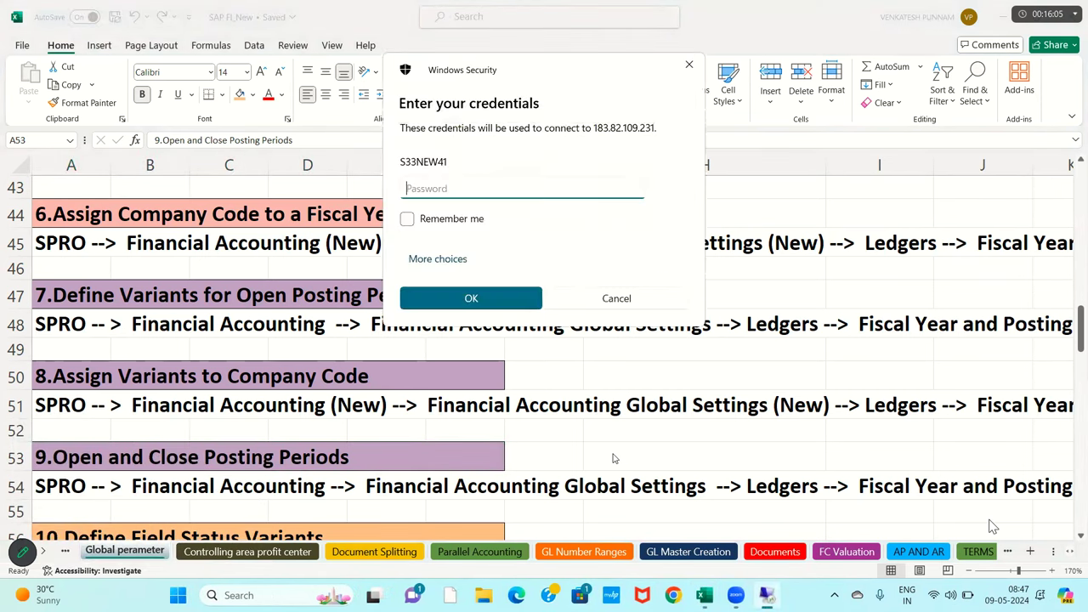
key("BackSpace")
key("BackSpace")
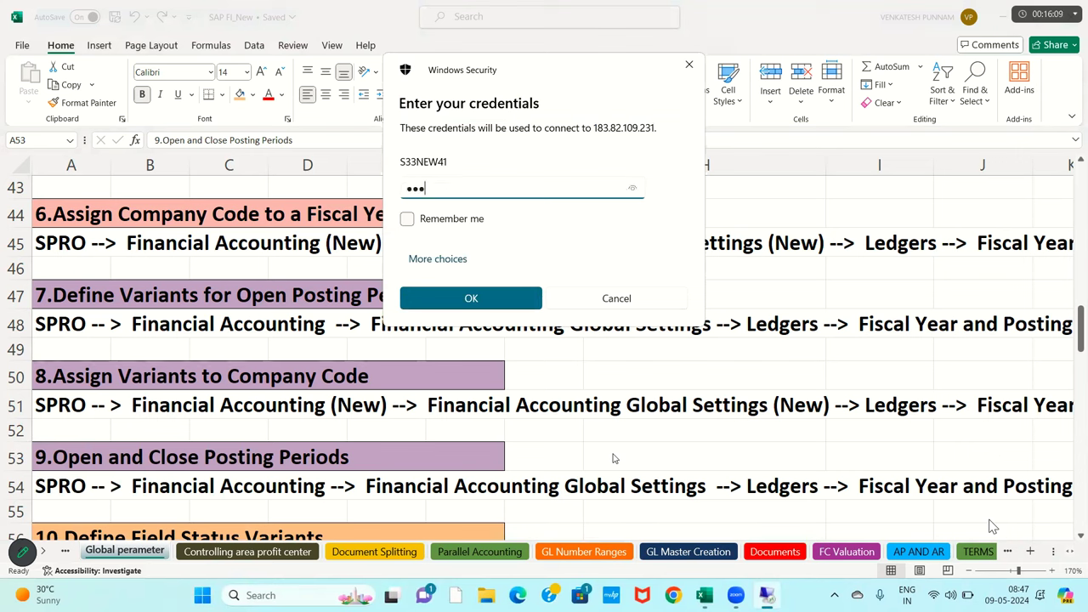
key("Return")
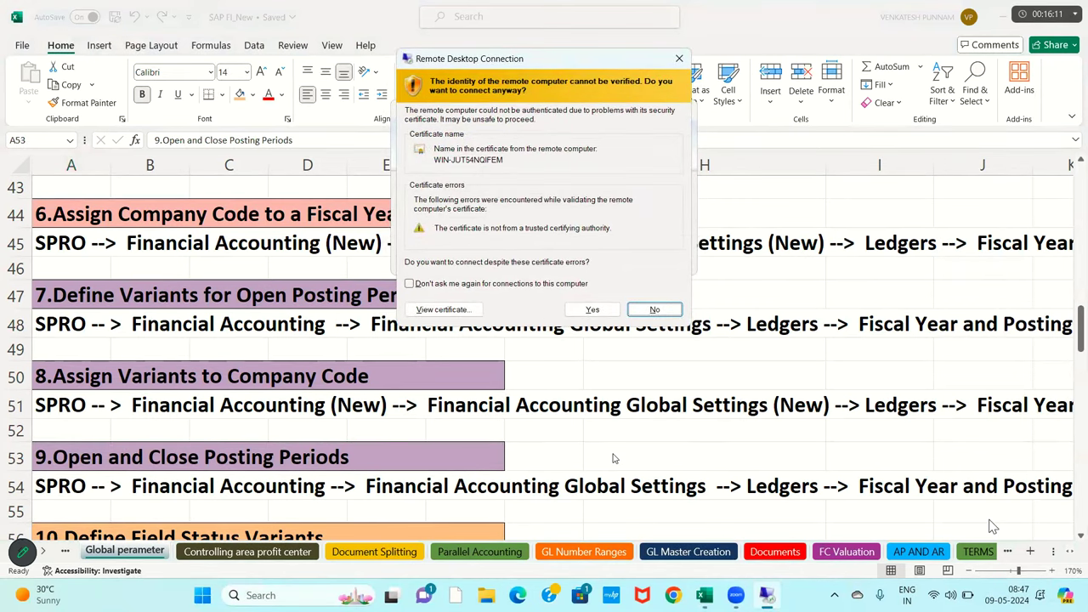
key("Left")
key("Return")
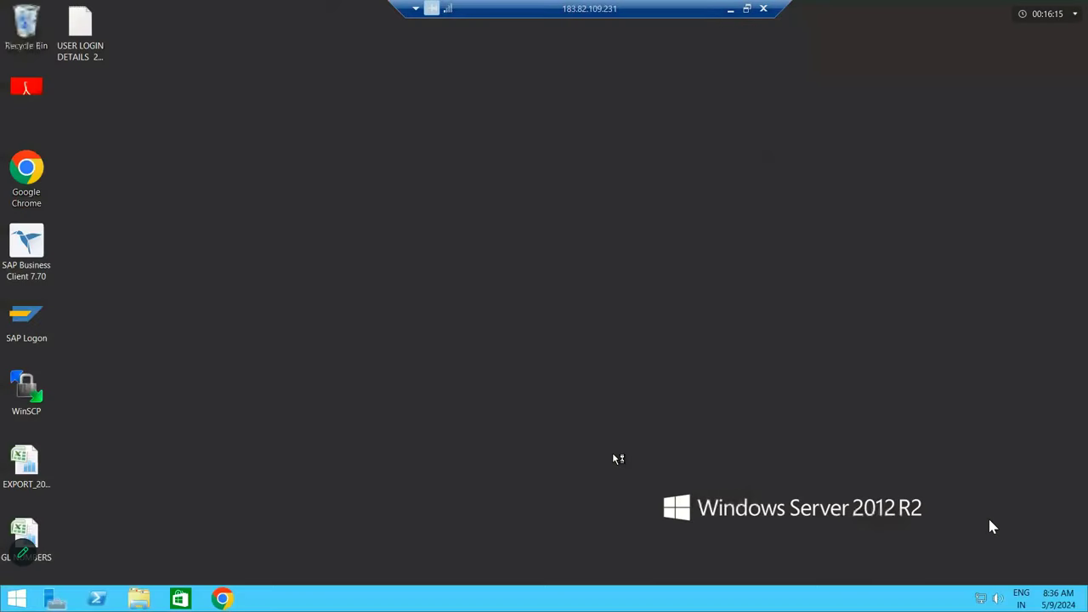
- Log on to the S4HANA system in client 220 with the saved user and password
double_click(18, 314)
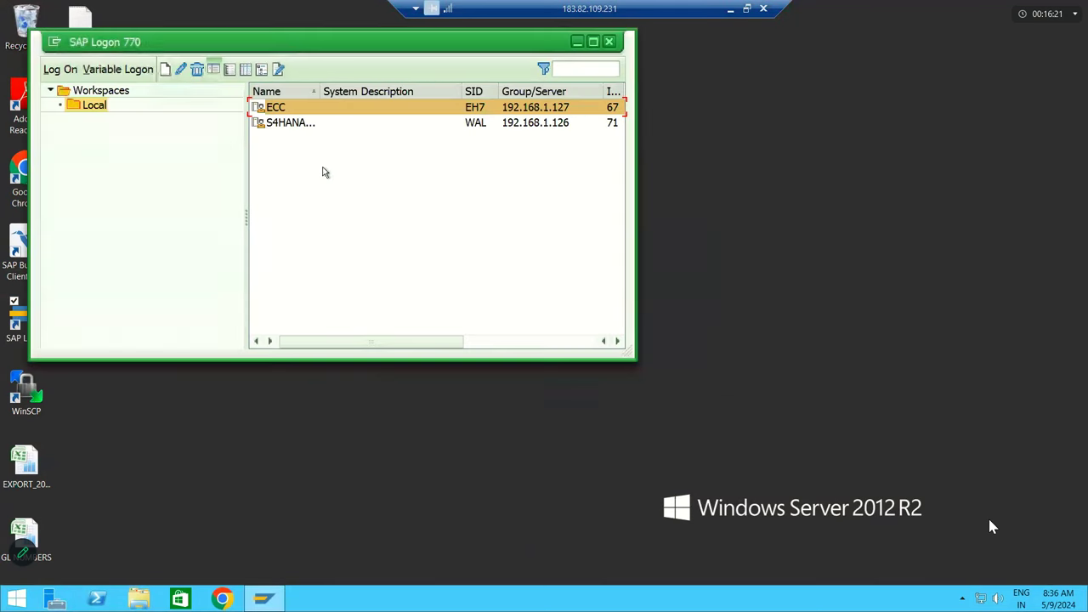
left_click(303, 125)
double_click(303, 125)
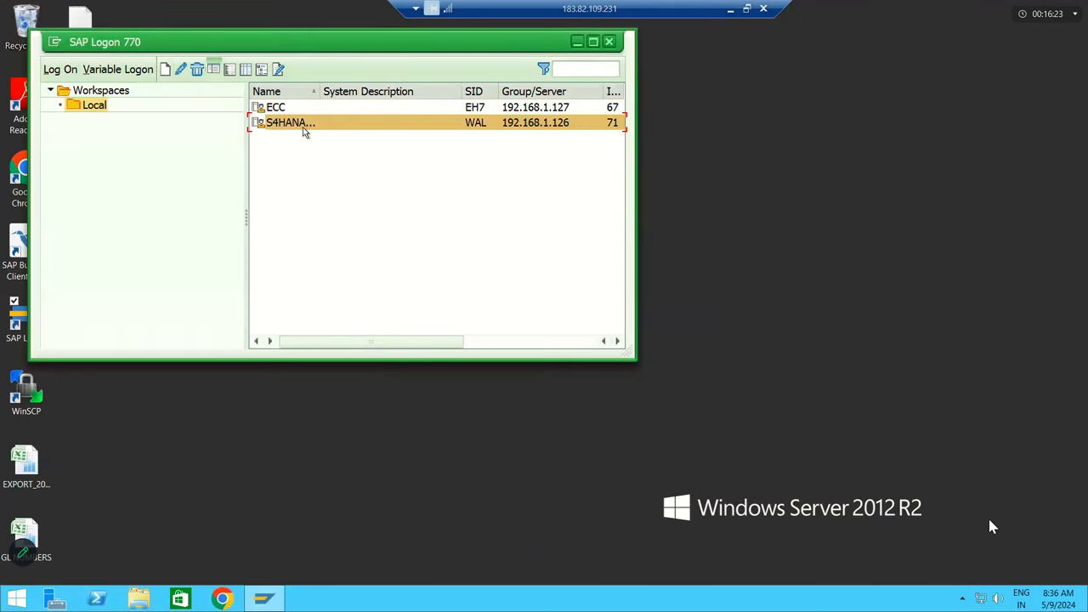
type("k")
left_click(203, 186)
key("Tab")
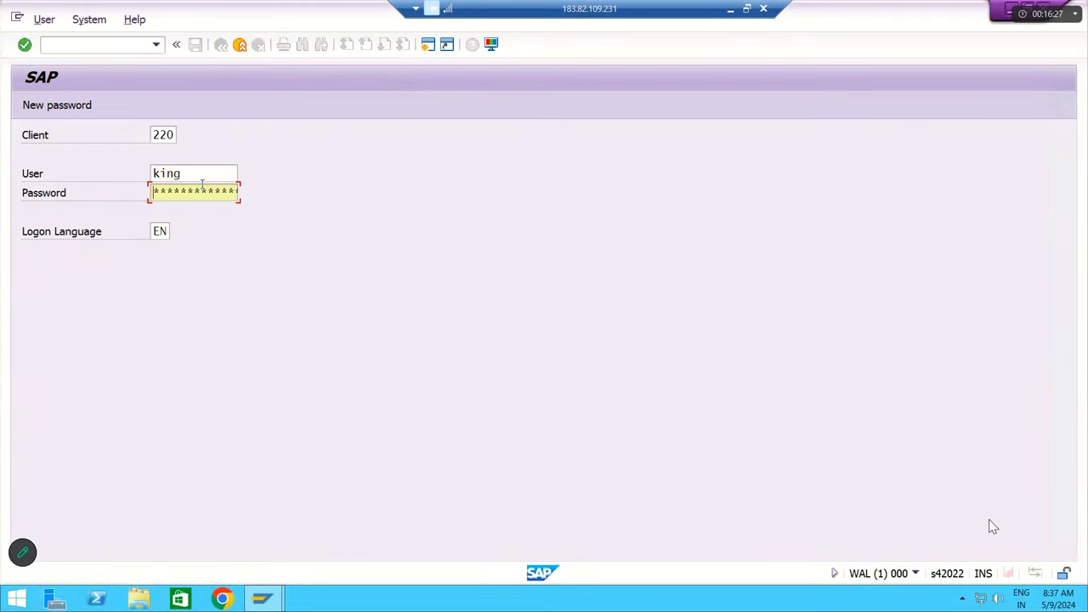
key("Return")
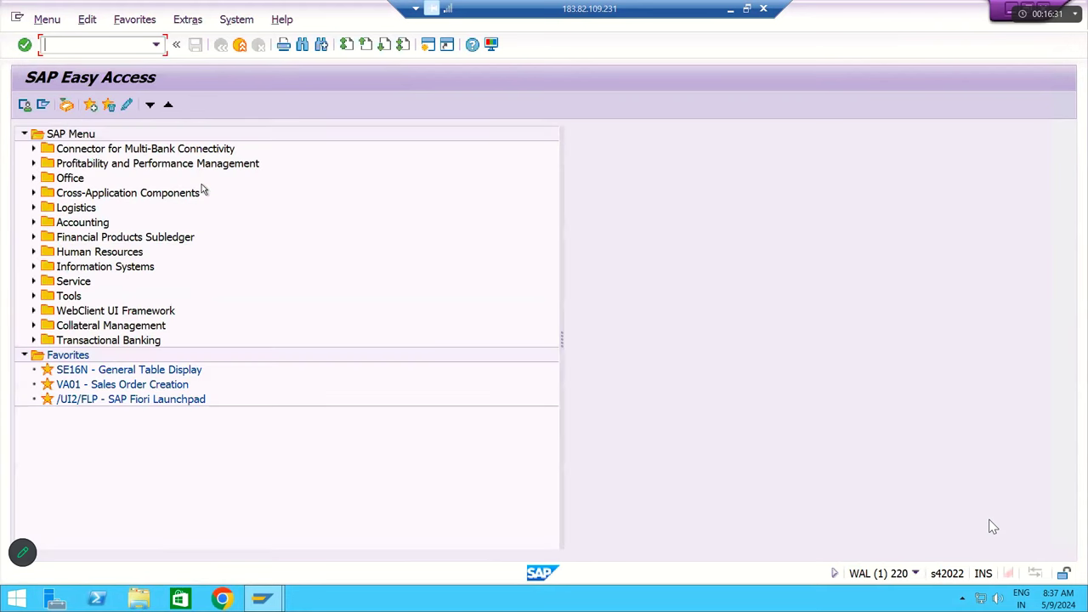
- Minimize the remote session and select the Excel notes for steps 7 to 9
left_click(731, 9)
left_click(220, 423)
left_click_drag(128, 306, 367, 453)
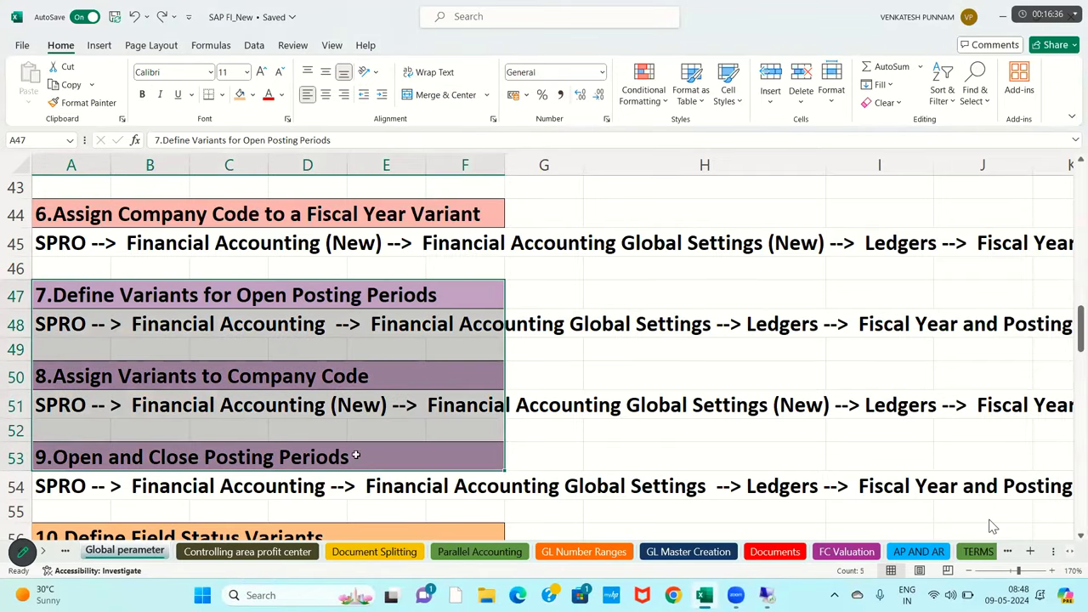
- Review the step 7, 8 and 9 headings in A47, A50 and A53, then return to SAP
left_click(215, 301)
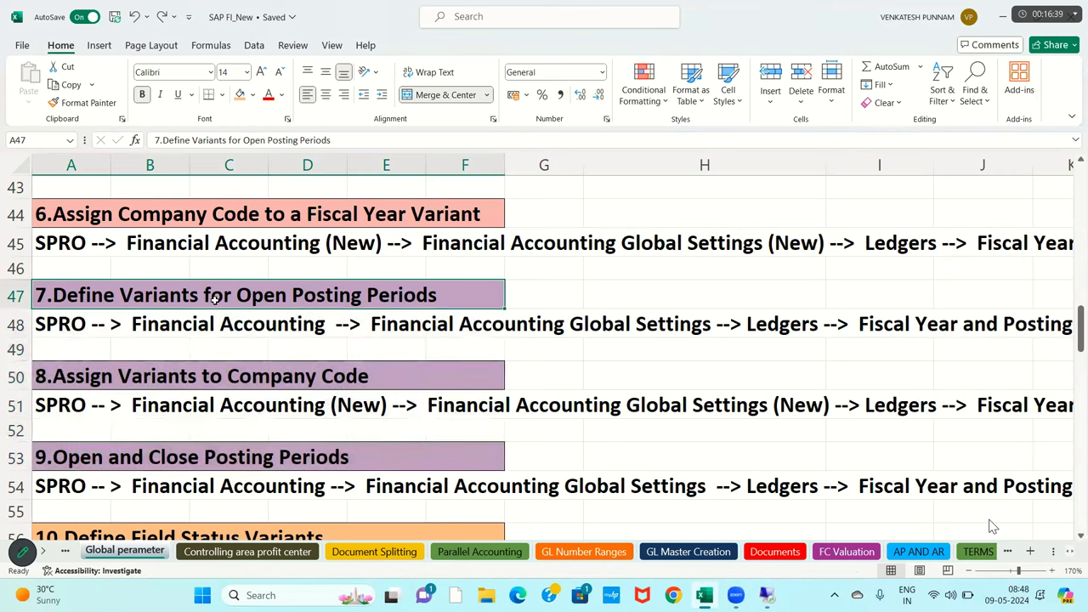
left_click(162, 381)
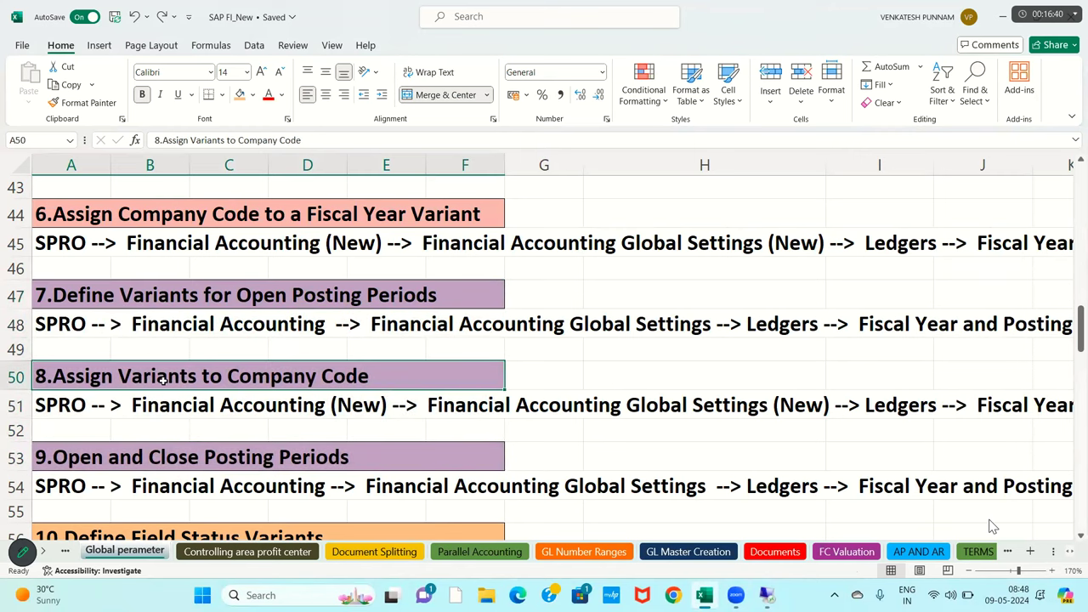
left_click(154, 461)
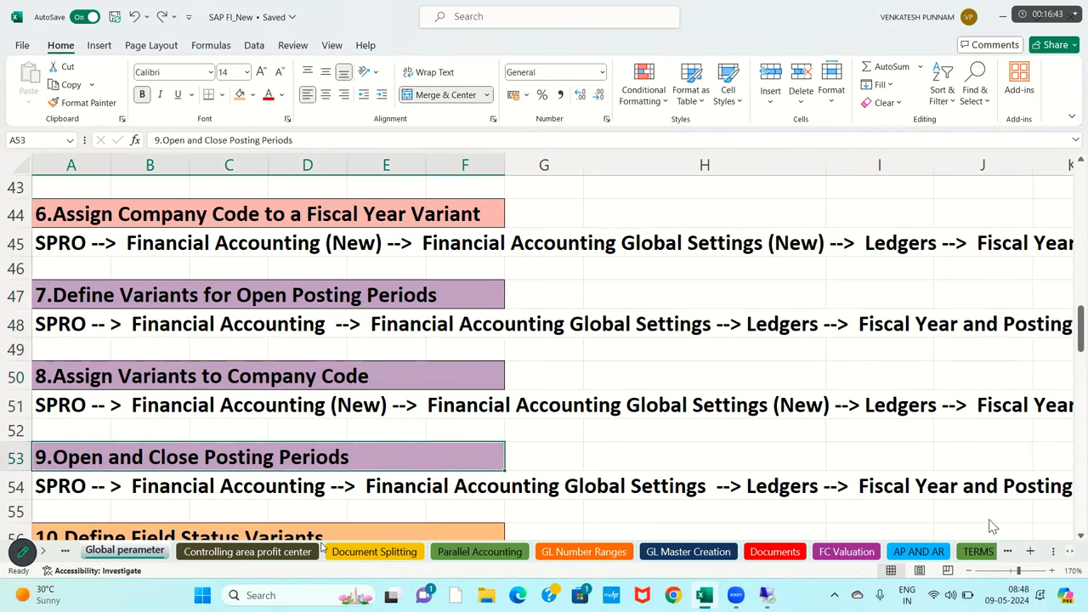
left_click(768, 598)
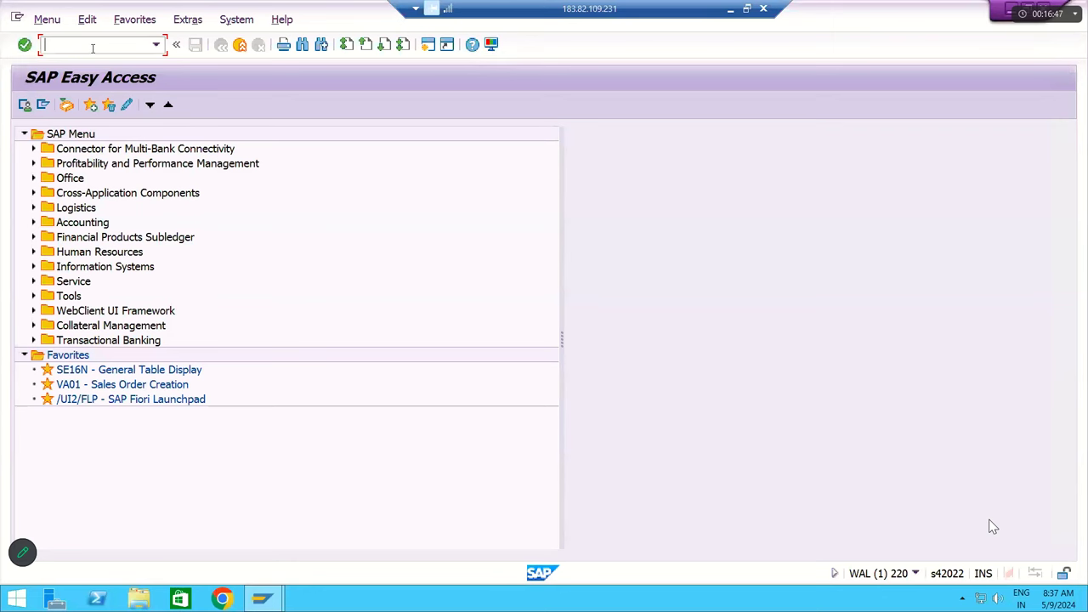
- Run SPRO and expand Financial Accounting Global Settings down to Fiscal Year and Posting Periods
type("SPRO")
key("Return")
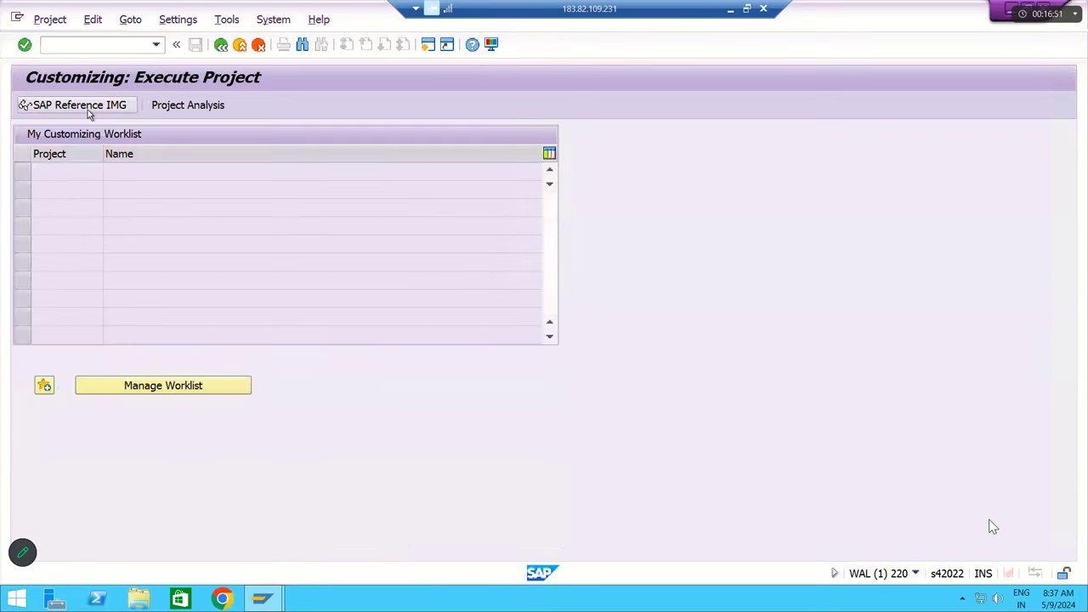
left_click(85, 105)
left_click(163, 298)
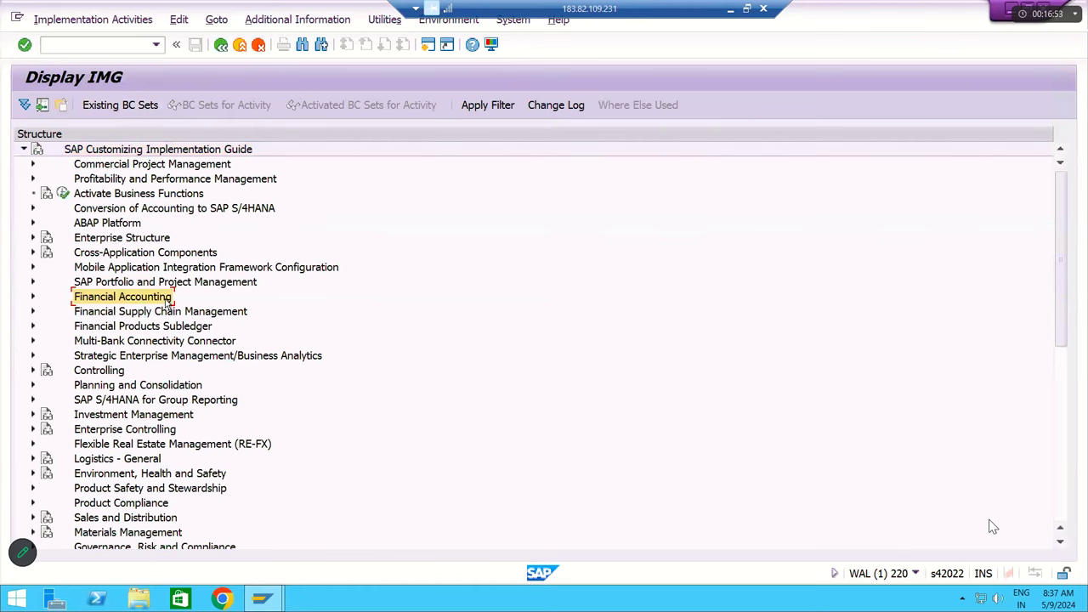
double_click(166, 304)
key("Down")
key("Up")
double_click(167, 307)
key("Down")
key("Down")
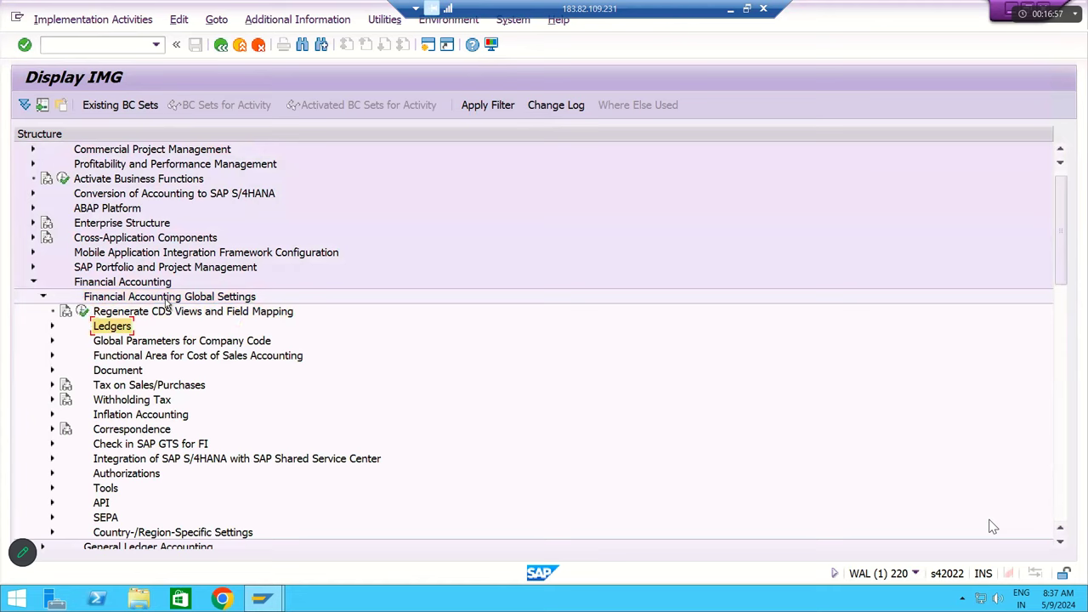
key("Right")
key("Down")
key("Down")
key("Down")
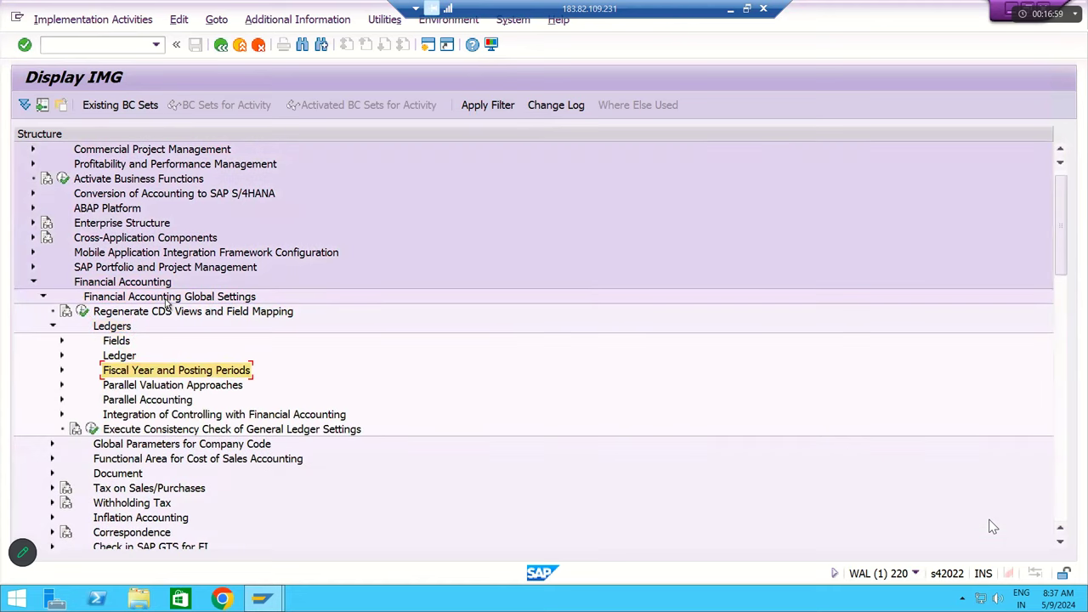
key("Right")
key("Down")
key("Down")
key("Down")
key("Down")
key("Down")
key("Down")
key("Down")
key("Down")
key("Down")
key("Down")
key("Down")
key("Down")
key("Down")
key("Down")
key("Down")
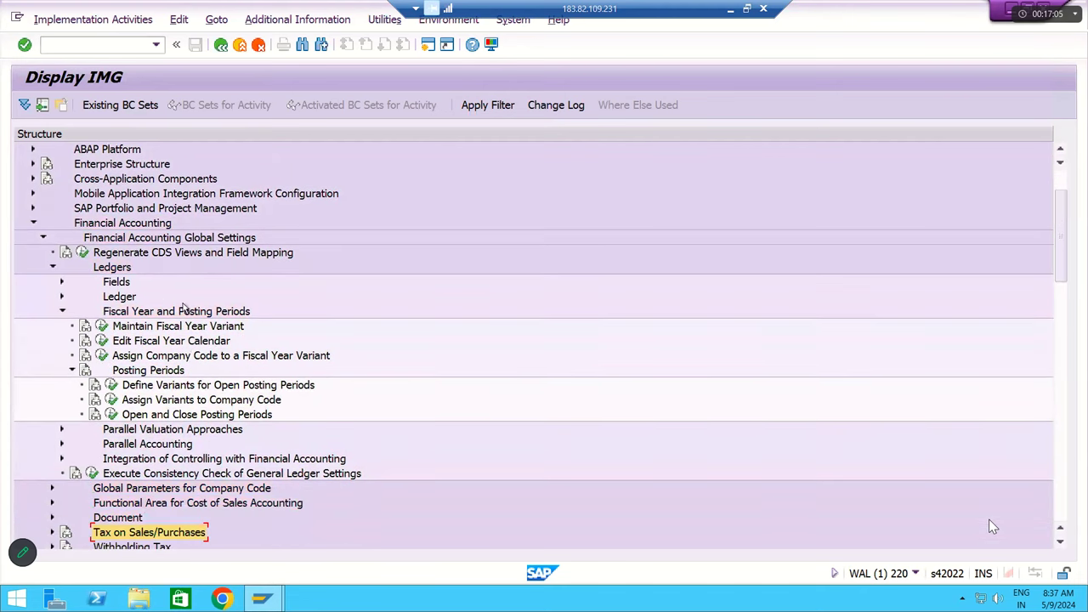
- Expand Posting Periods to reveal Define Variants, Assign Variants and Open and Close Posting Periods
left_click(146, 392)
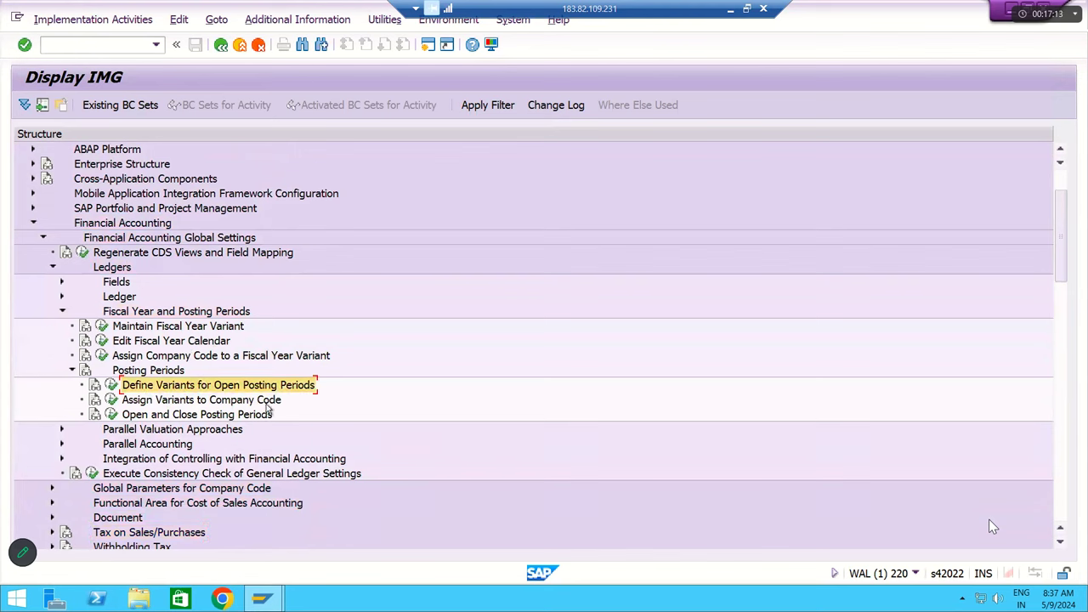
left_click(179, 400)
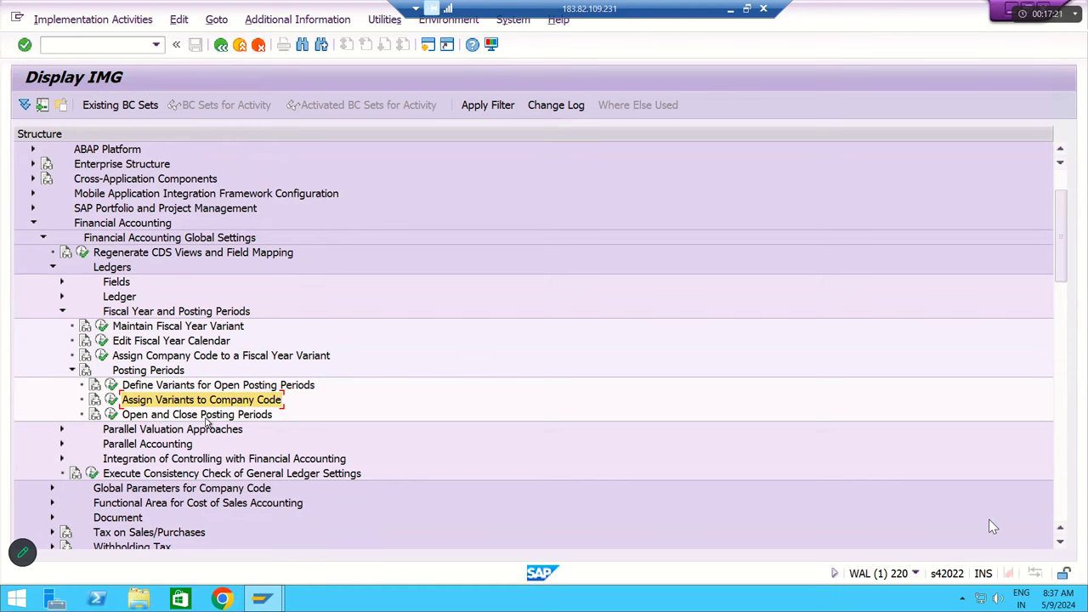
key("Down")
left_click(109, 239)
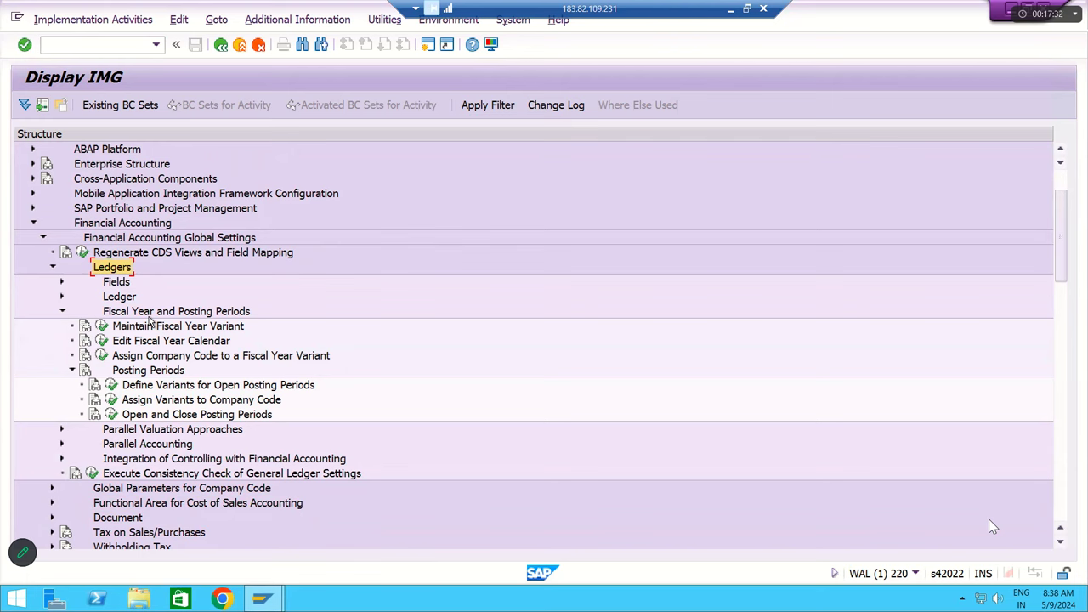
left_click(149, 314)
left_click(150, 372)
left_click(145, 388)
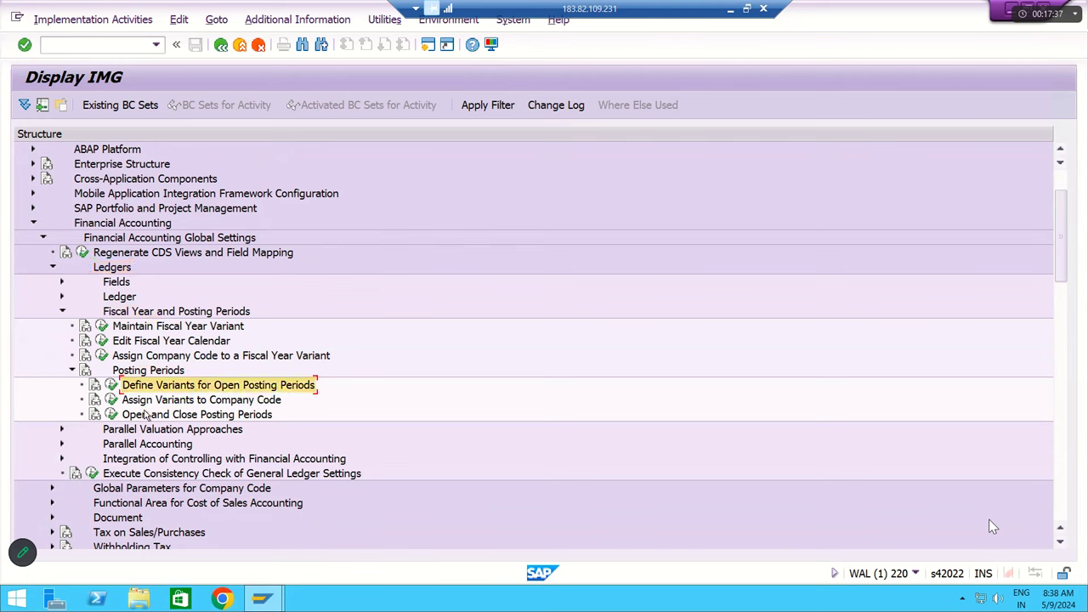
left_click(144, 414)
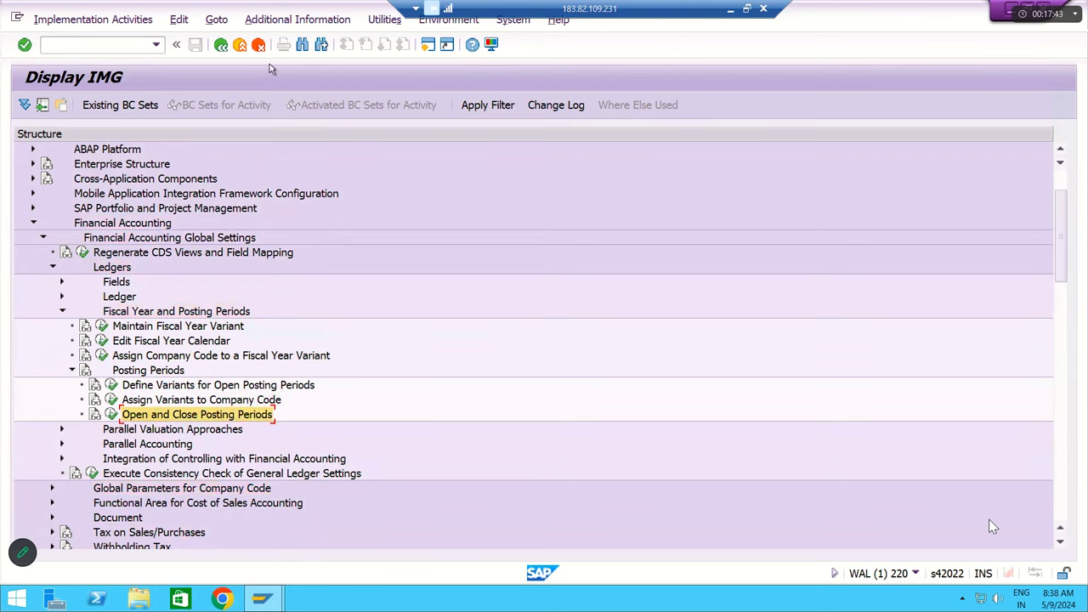
left_click(278, 24)
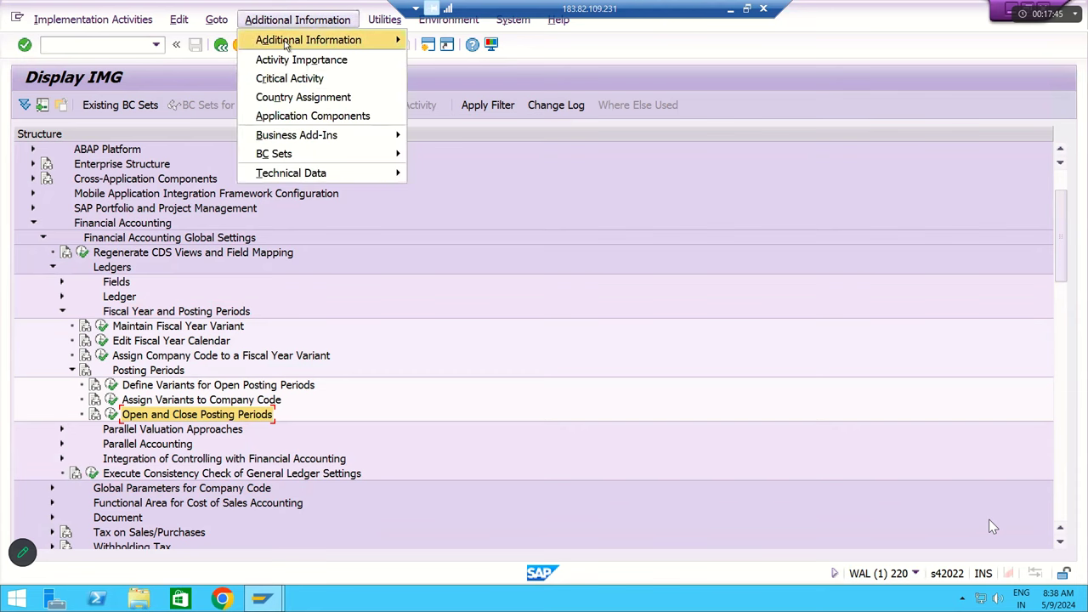
- Show IMG activity IDs in a widened column and execute Define Variants for Open Posting Periods
mouse_move(287, 47)
mouse_move(427, 65)
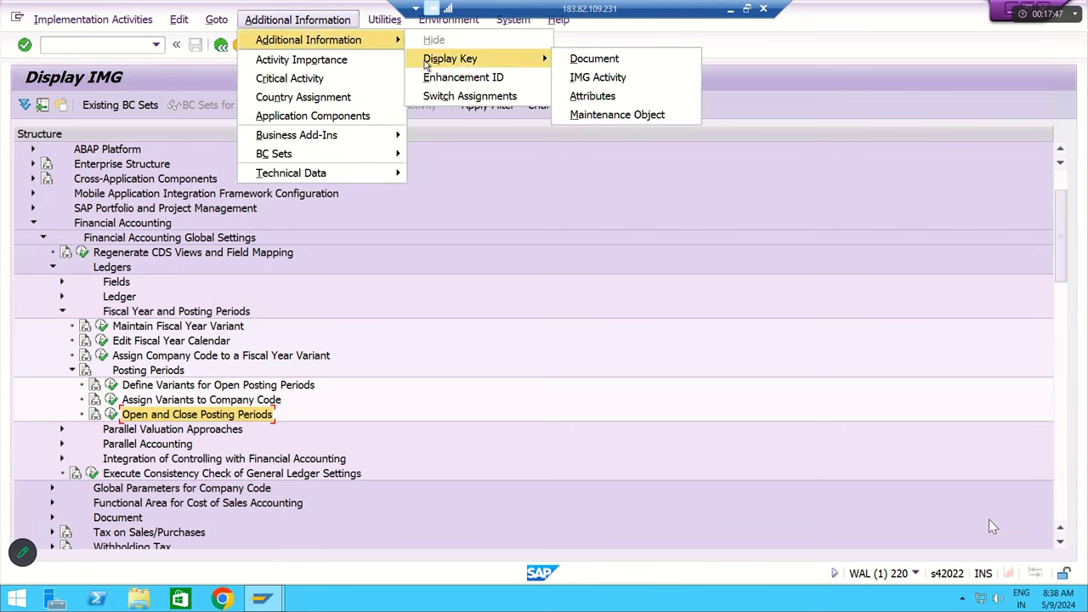
left_click(638, 77)
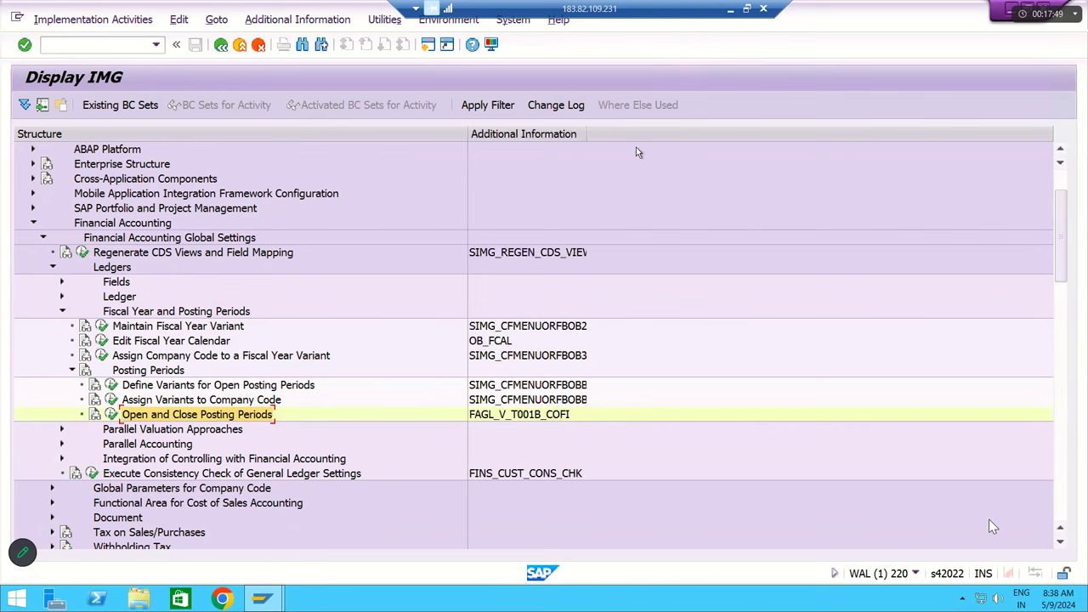
left_click_drag(587, 136, 798, 320)
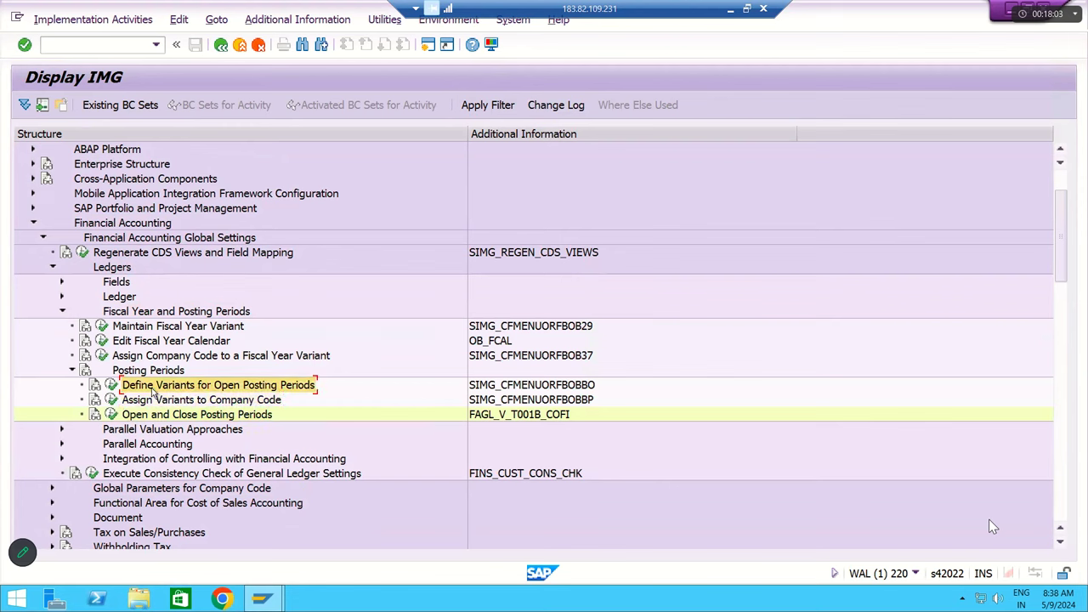
left_click(111, 384)
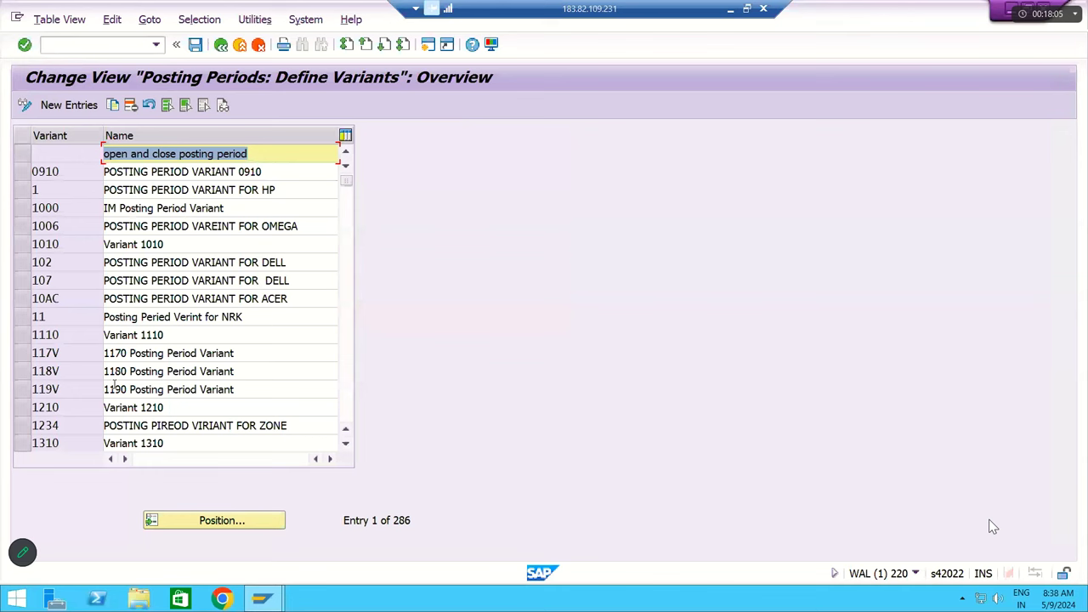
- Add variant RMPV named 'RM Posting Period Varint', save it under a customizing request, and go back
left_click(88, 105)
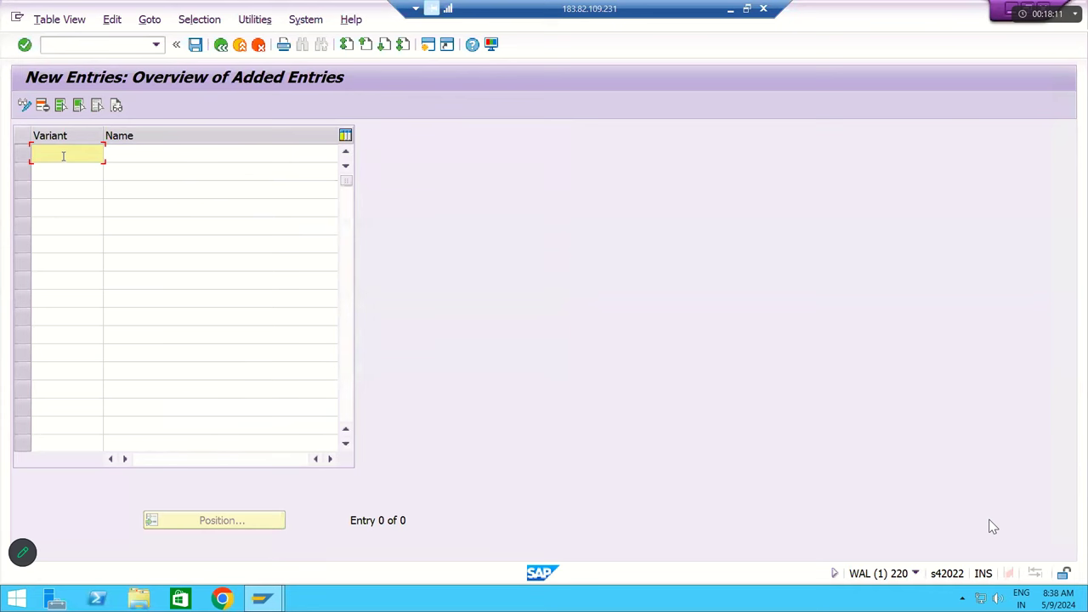
left_click(111, 156)
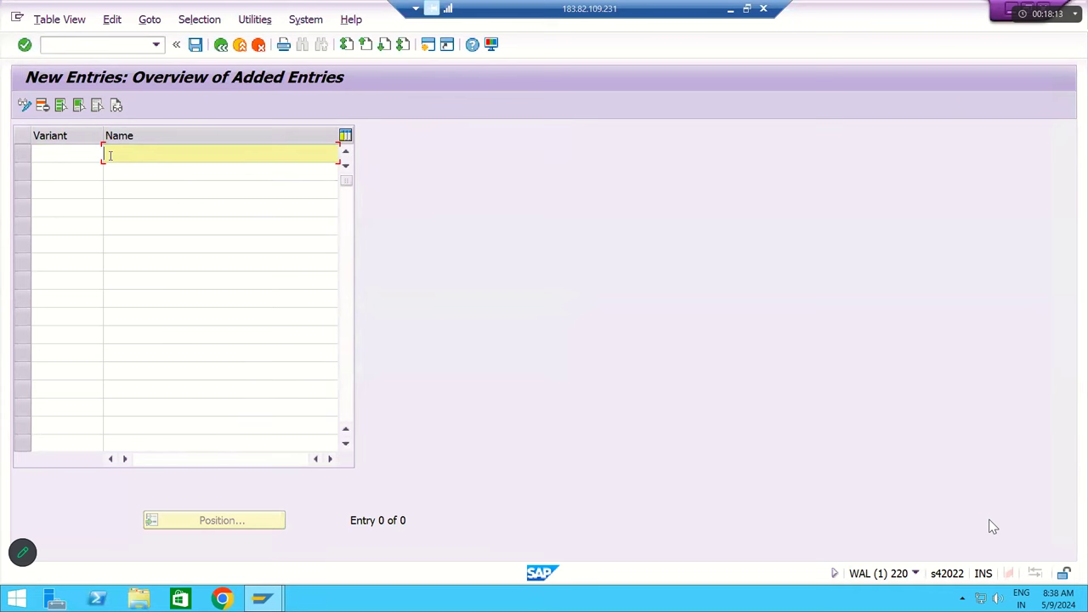
left_click(80, 152)
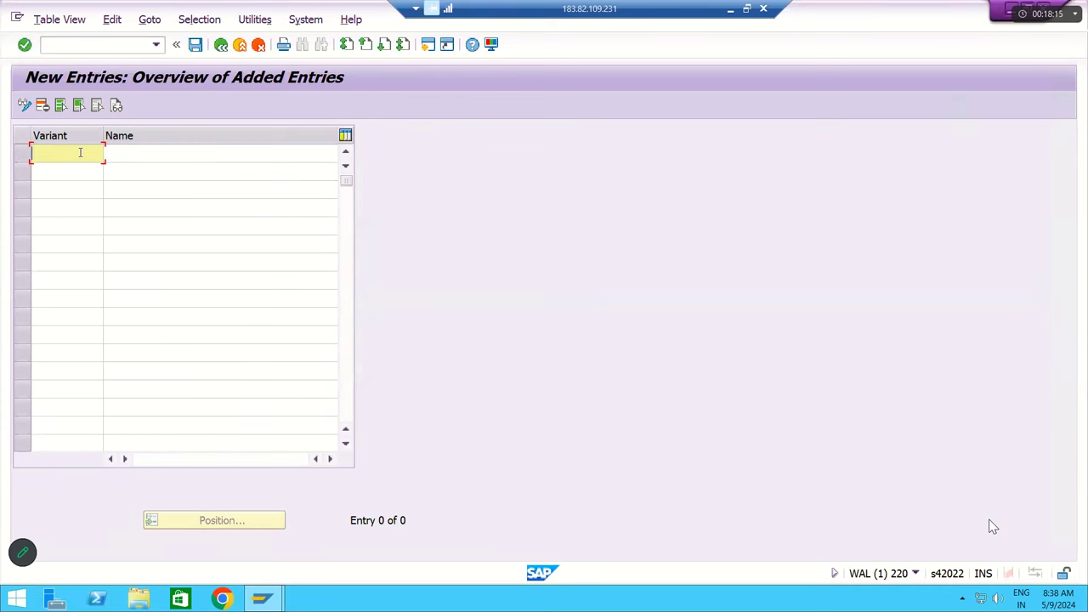
type("RMPV")
key("Tab")
type("RM Posting ")
type("Perio")
type("d Varint")
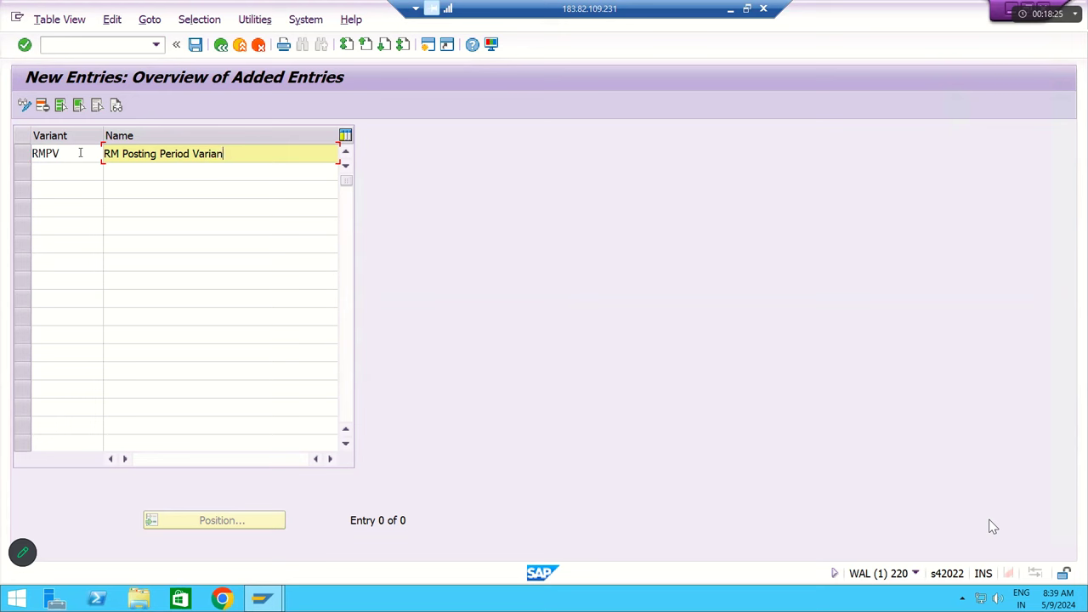
key("Return")
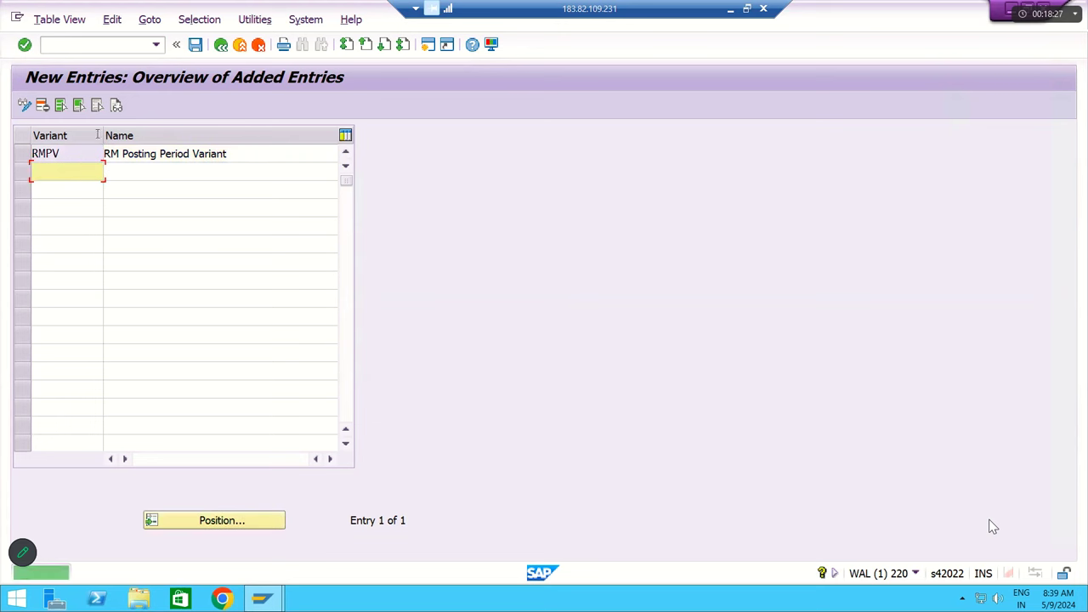
left_click(196, 44)
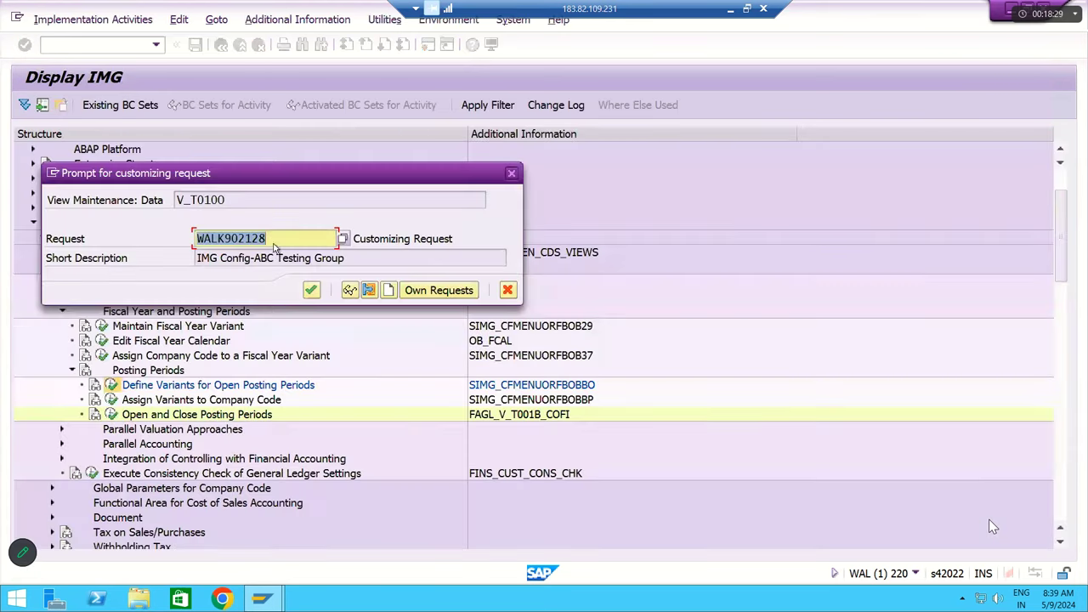
left_click(311, 290)
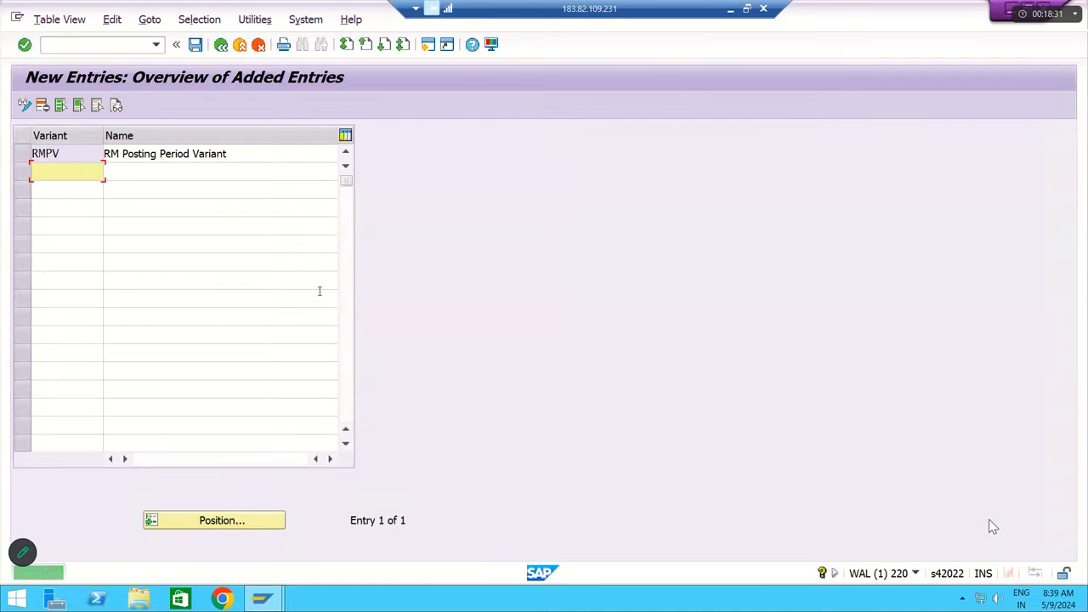
left_click(221, 44)
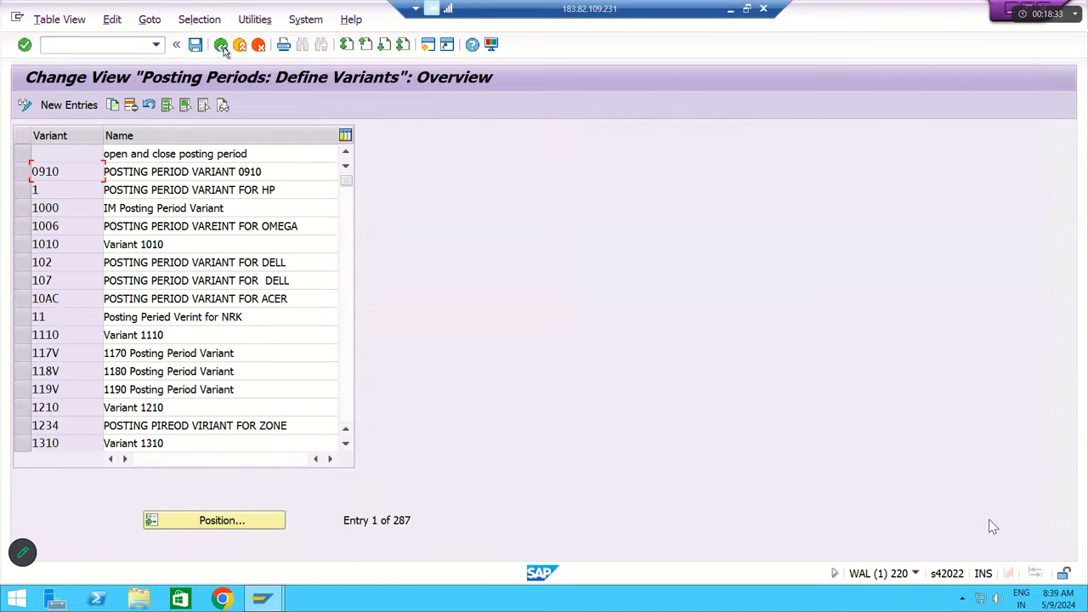
- Execute Assign Variants to Company Code and position the table on company codes RM11 and RM12
left_click(221, 45)
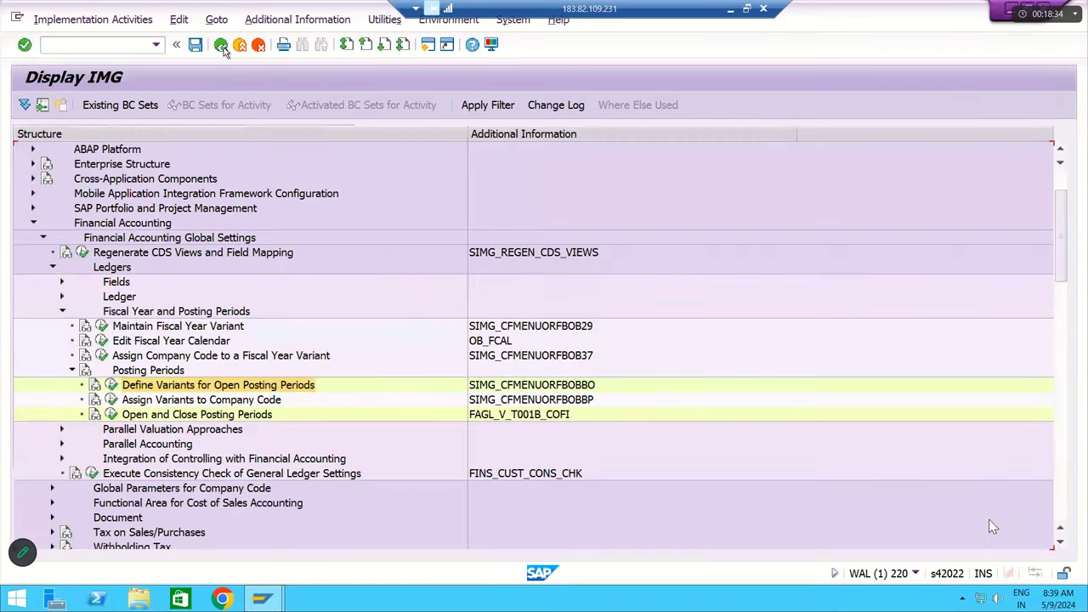
left_click(158, 403)
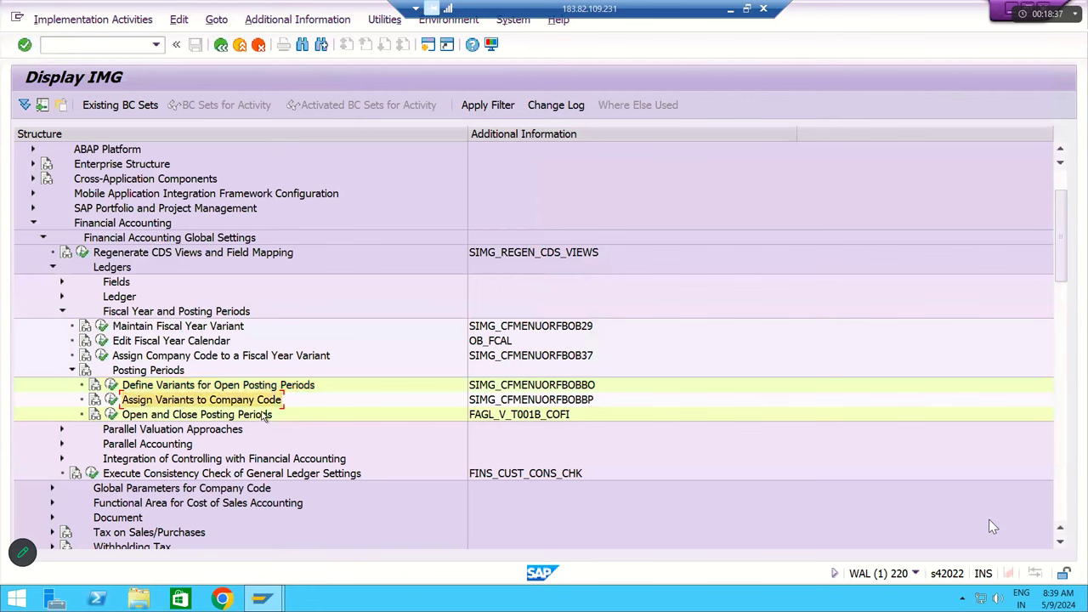
left_click(112, 399)
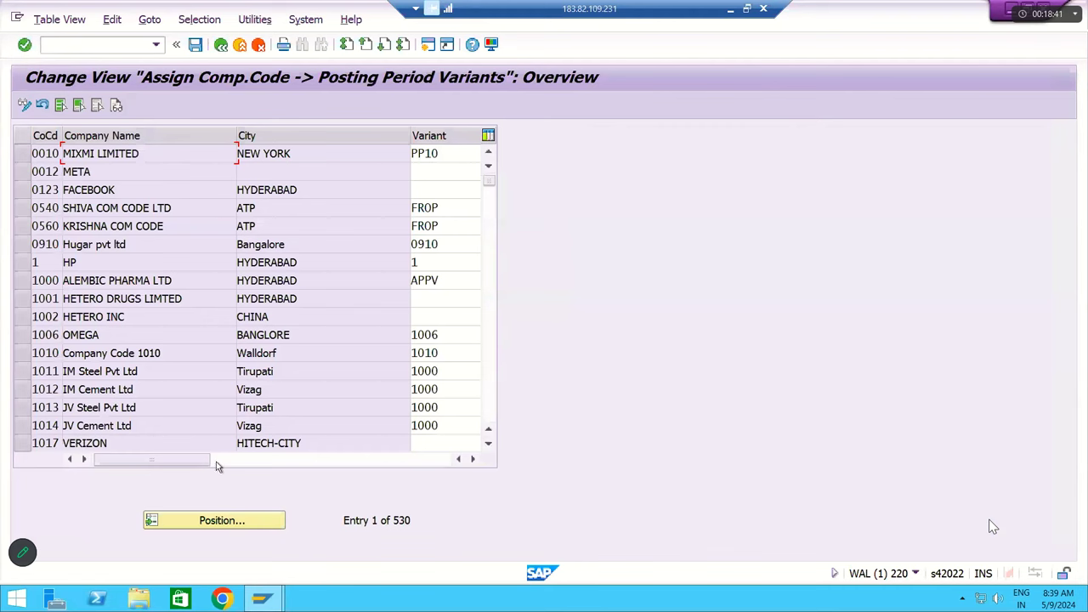
left_click(224, 524)
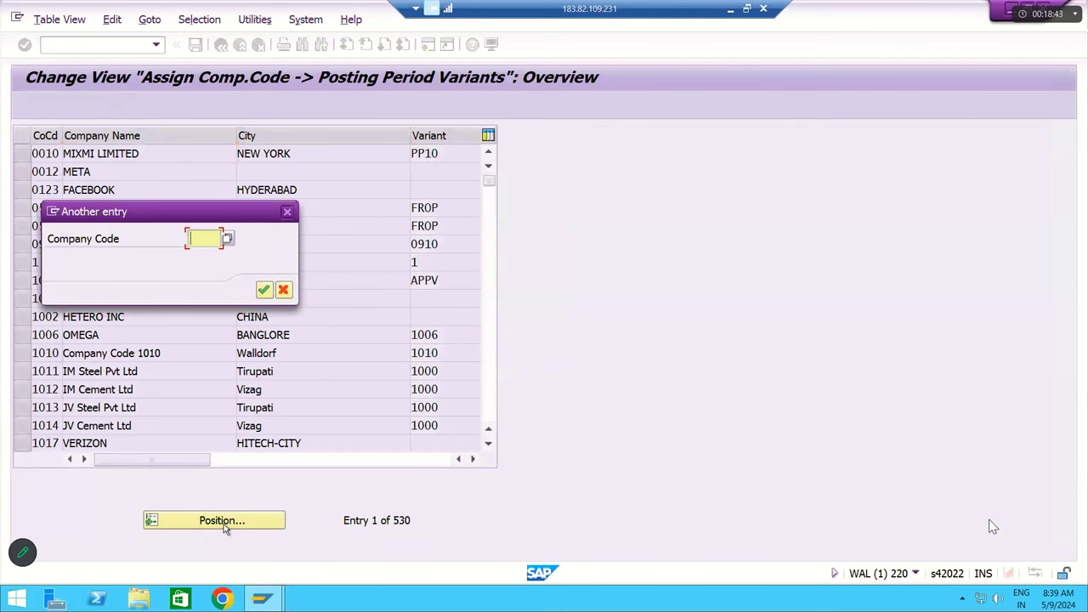
type("rm11")
key("Return")
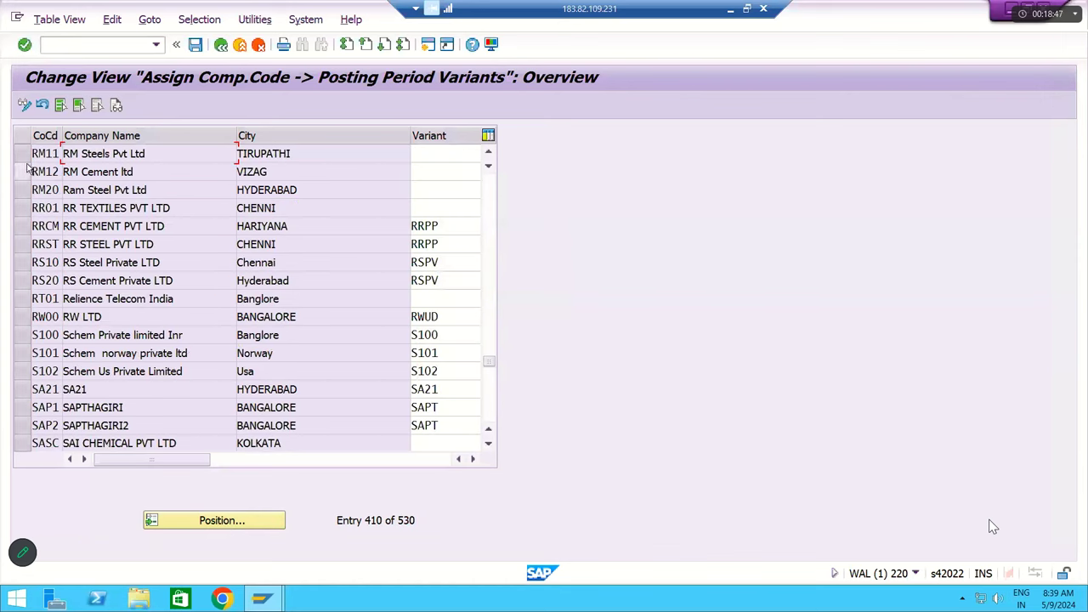
left_click(22, 154)
left_click(25, 173)
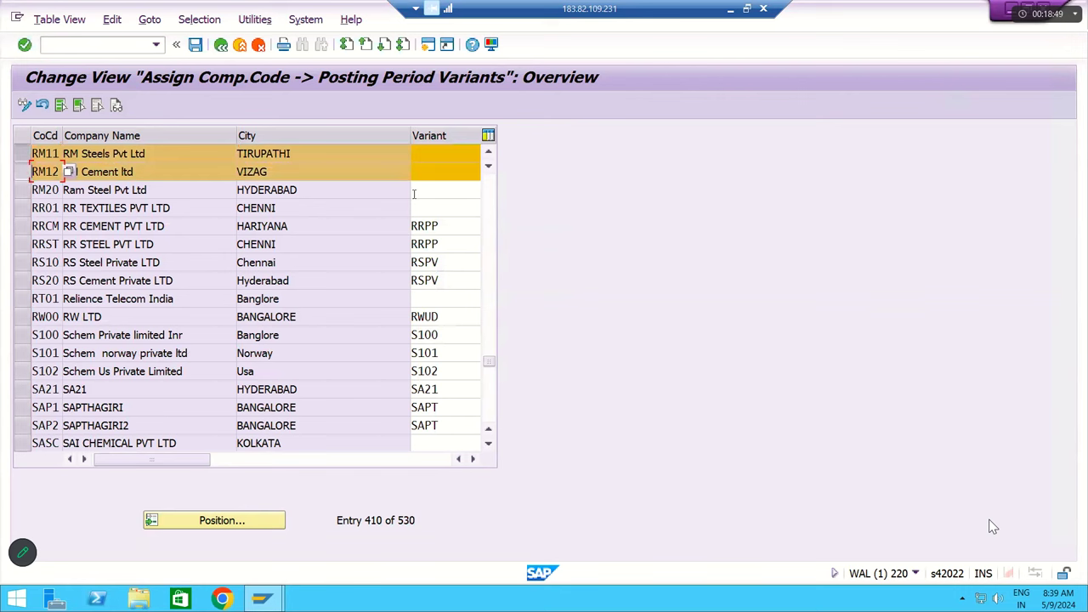
- Enter variant RMPV for RM11 and RM12 and save the assignment
left_click(427, 153)
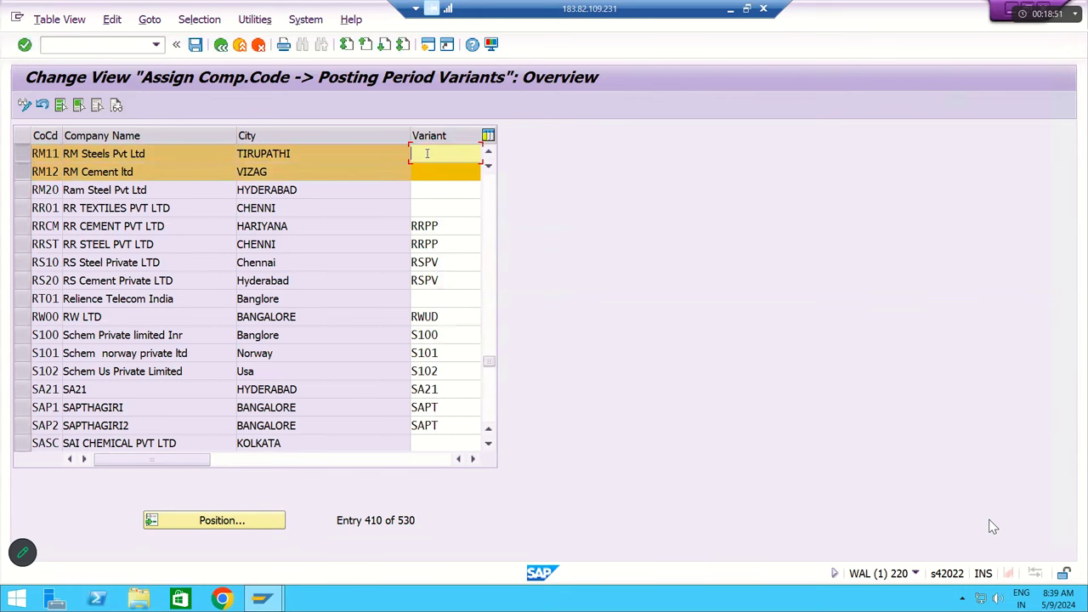
type("rm")
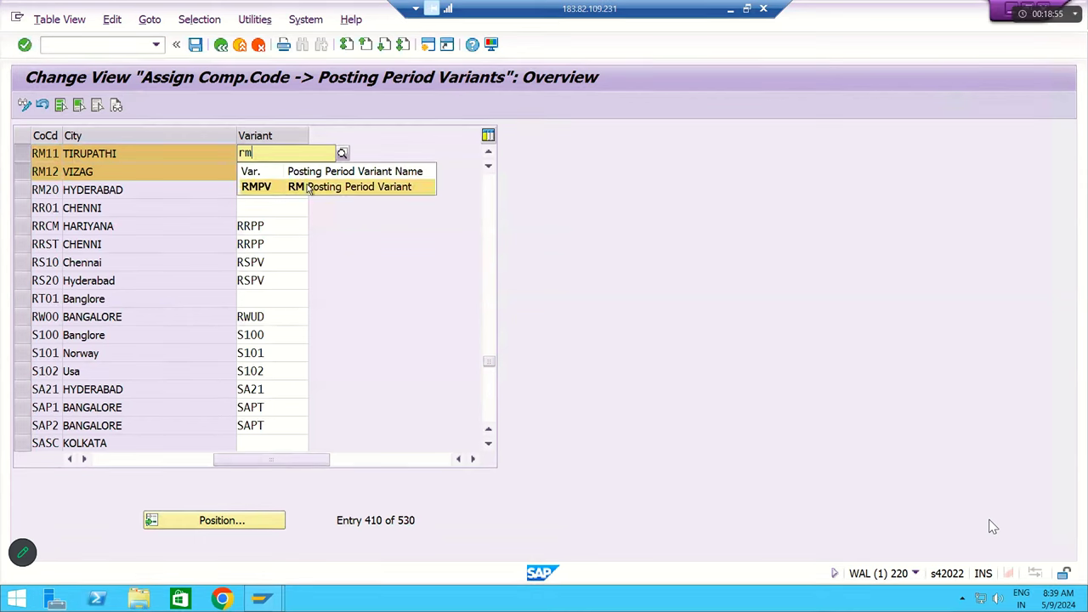
left_click(337, 186)
left_click(267, 176)
type("rm")
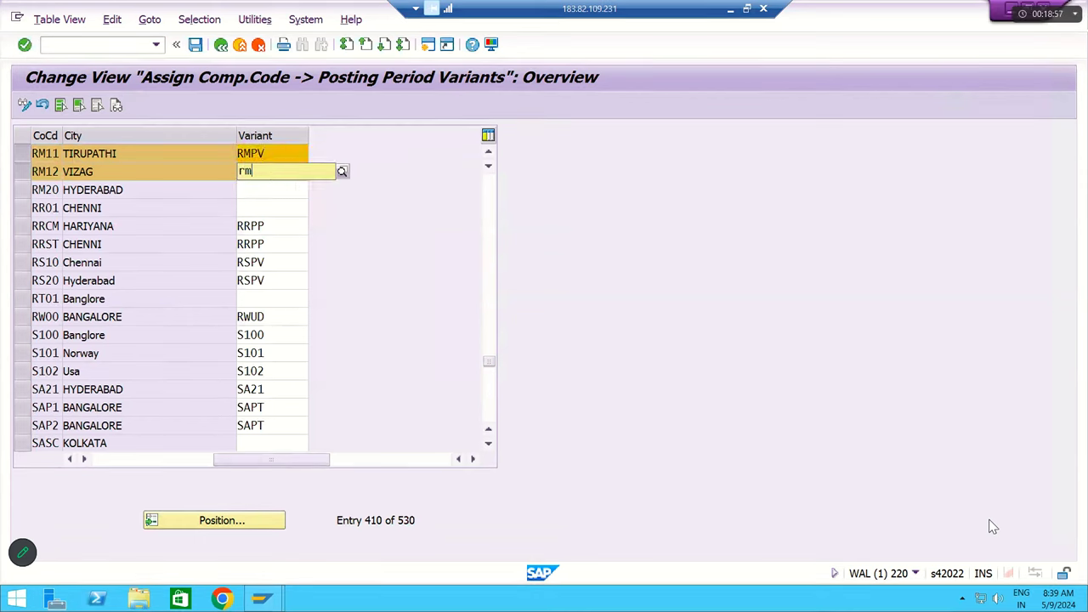
left_click(260, 204)
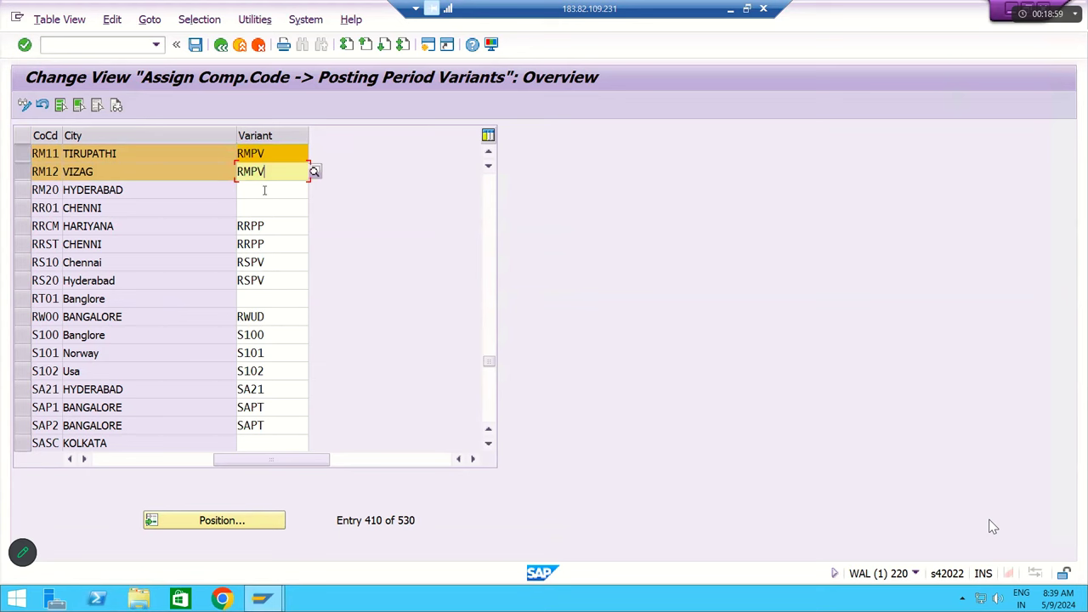
left_click(268, 153)
left_click_drag(269, 153, 244, 170)
left_click(269, 171)
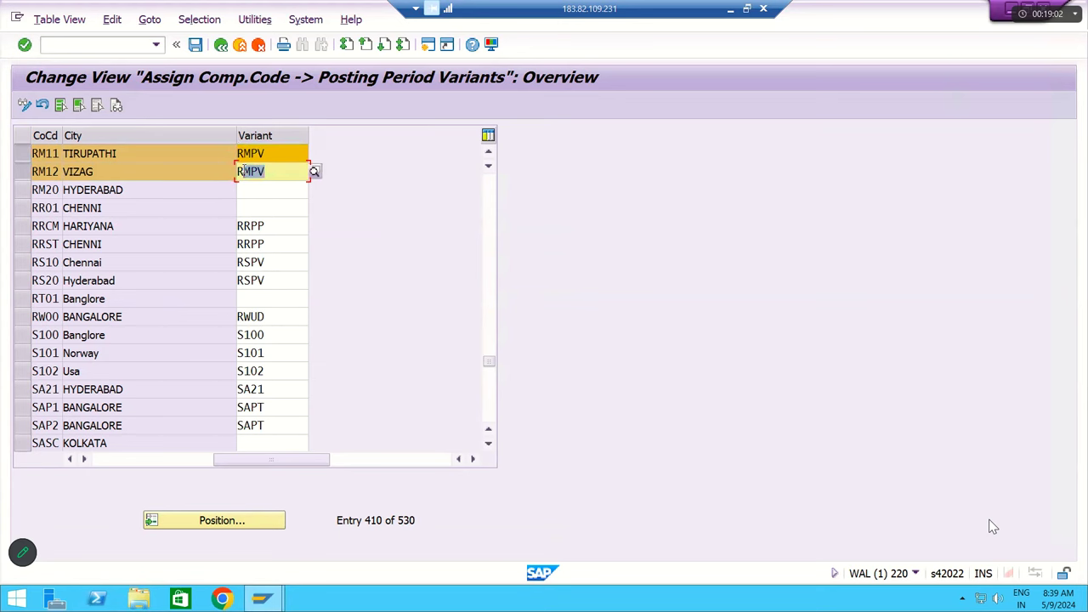
left_click(60, 153)
left_click_drag(59, 153, 32, 153)
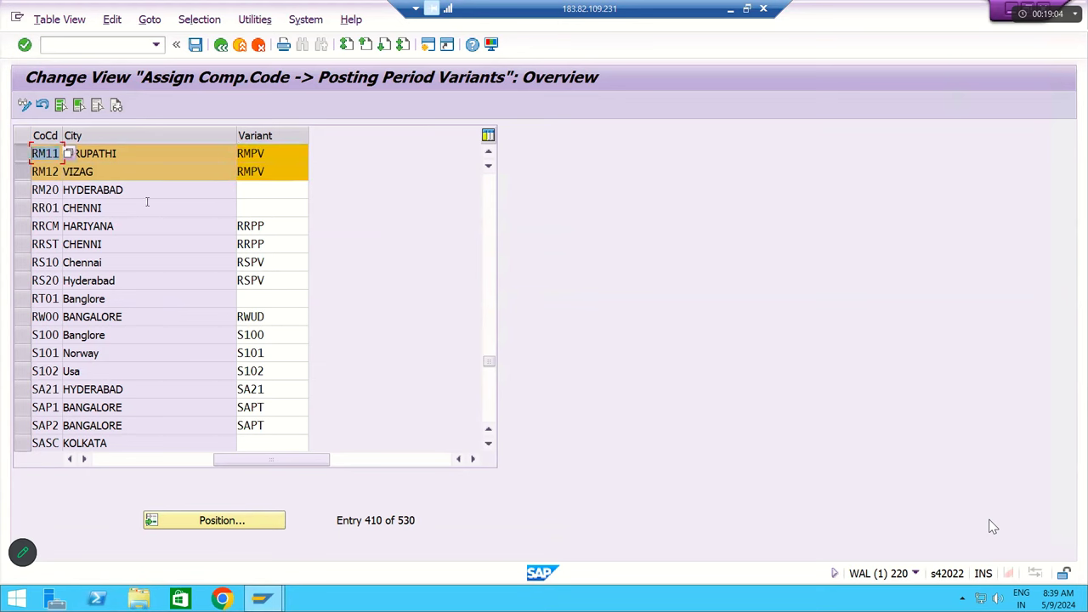
left_click(195, 44)
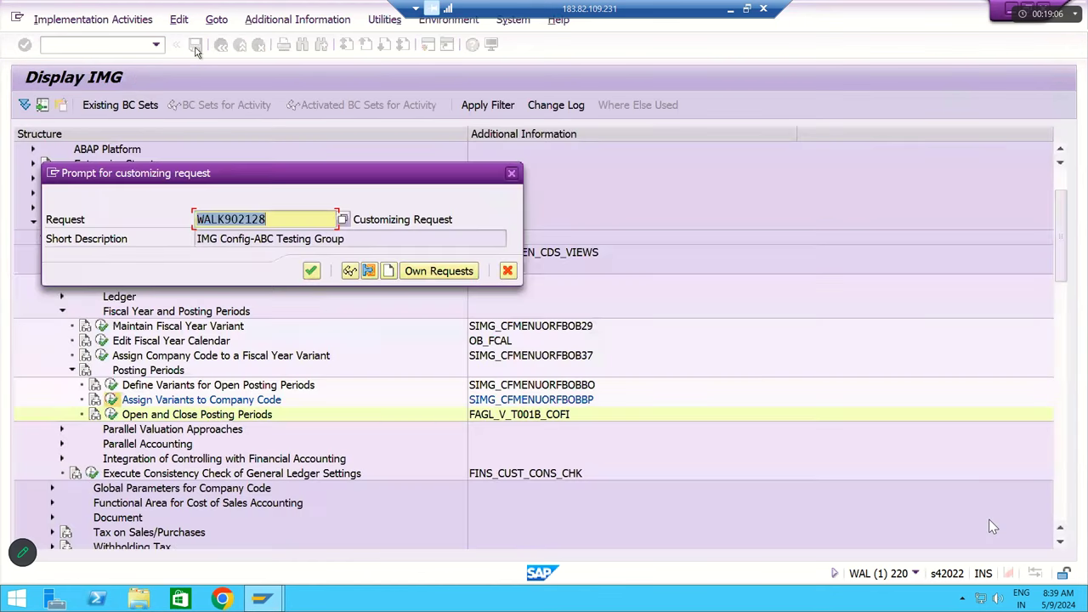
- Confirm the customizing request and return to the Display IMG tree
left_click(313, 272)
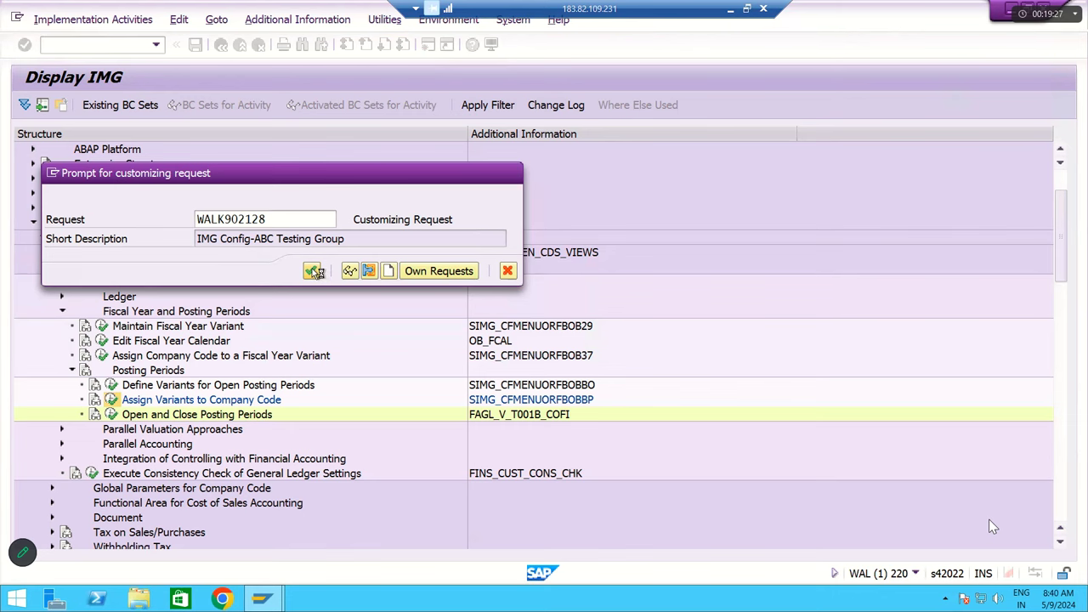
left_click(315, 272)
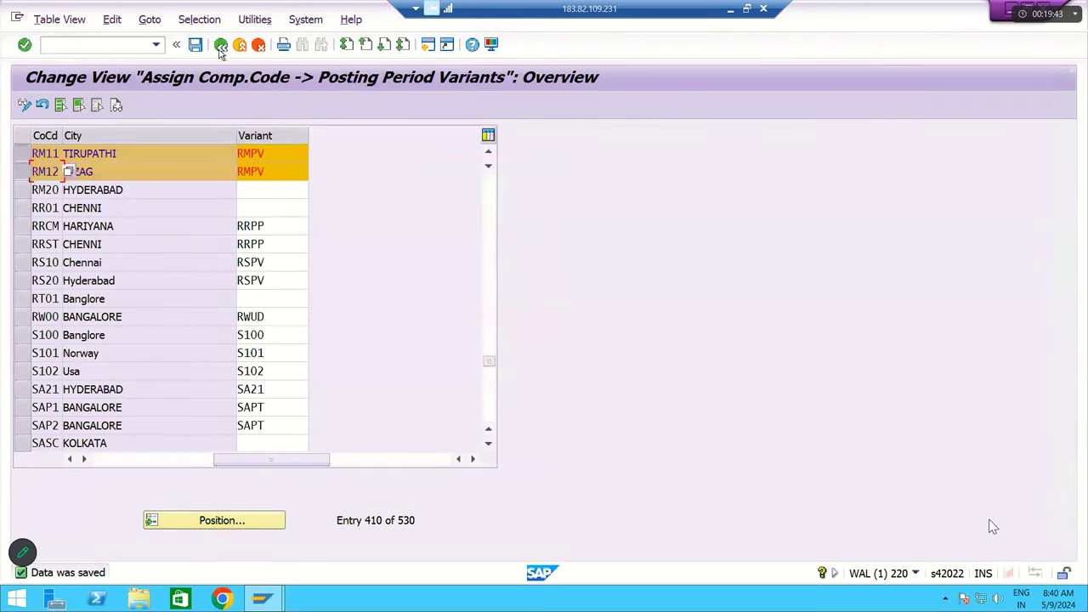
left_click(220, 46)
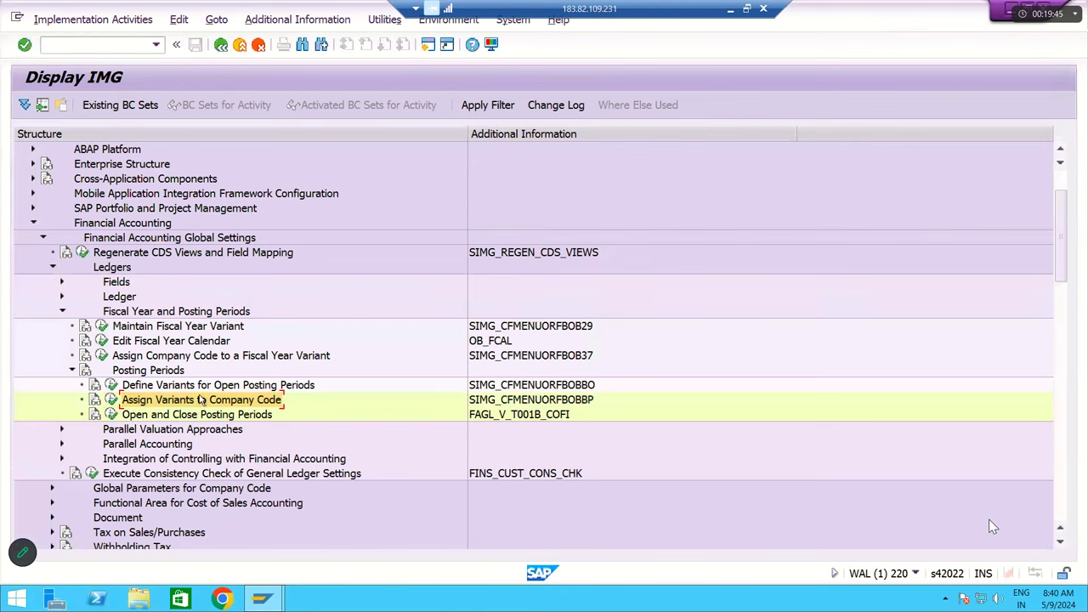
- Start the Open and Close Posting Periods activity and try RMPV in the variant field
left_click(135, 416)
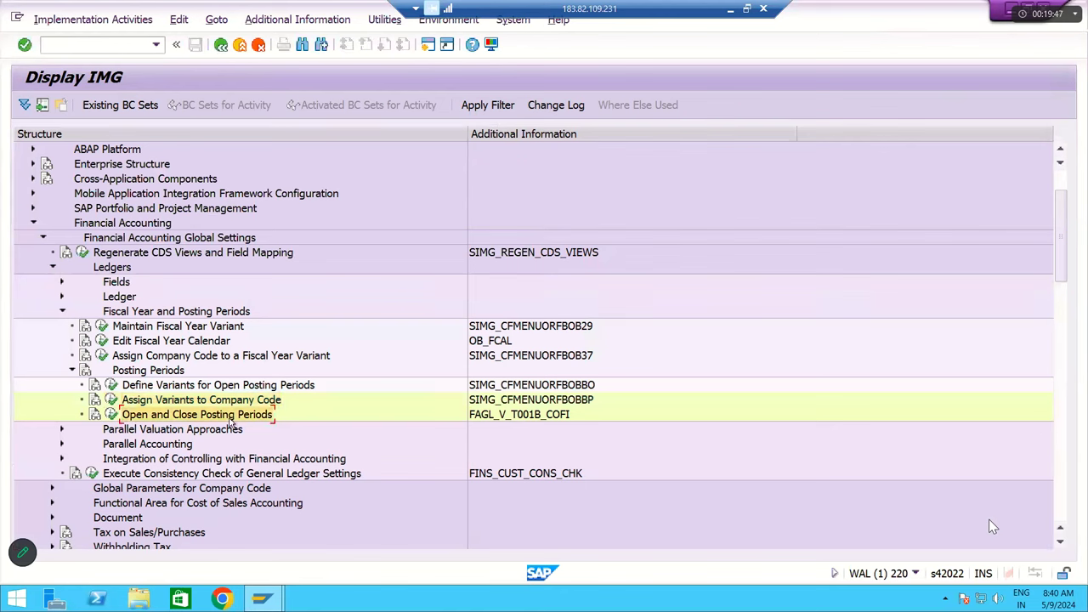
left_click(110, 415)
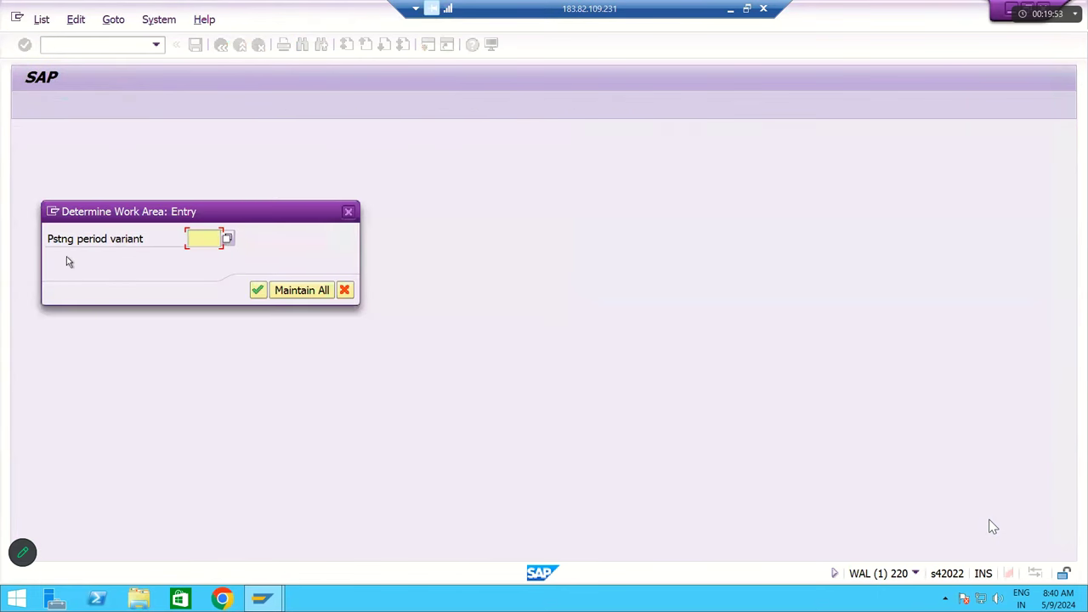
left_click_drag(143, 239, 107, 240)
left_click(200, 238)
type("RMPV")
key("BackSpace")
key("BackSpace")
key("BackSpace")
key("BackSpace")
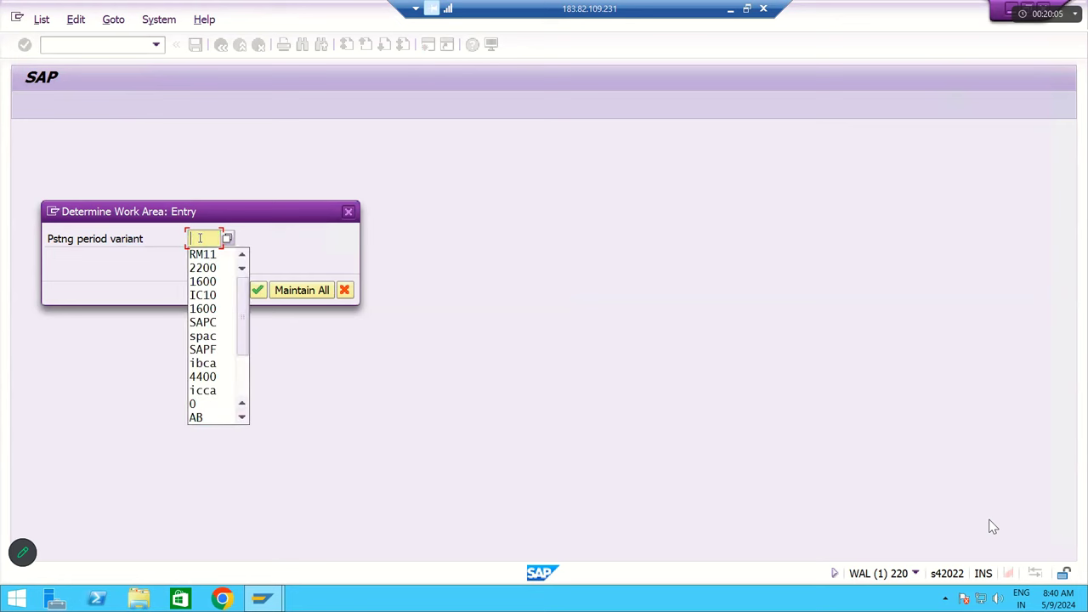
- Pick RMPV (RM Posting Period Variant) from the variant list and confirm it as the work area
left_click(227, 238)
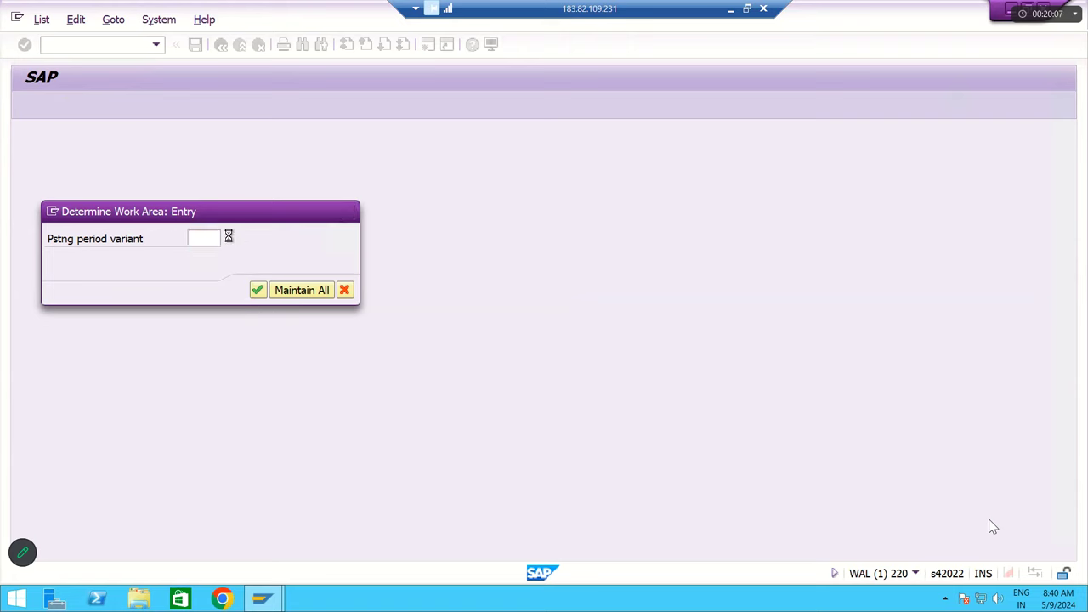
left_click_drag(341, 211, 643, 255)
scroll(577, 346, "down", 20)
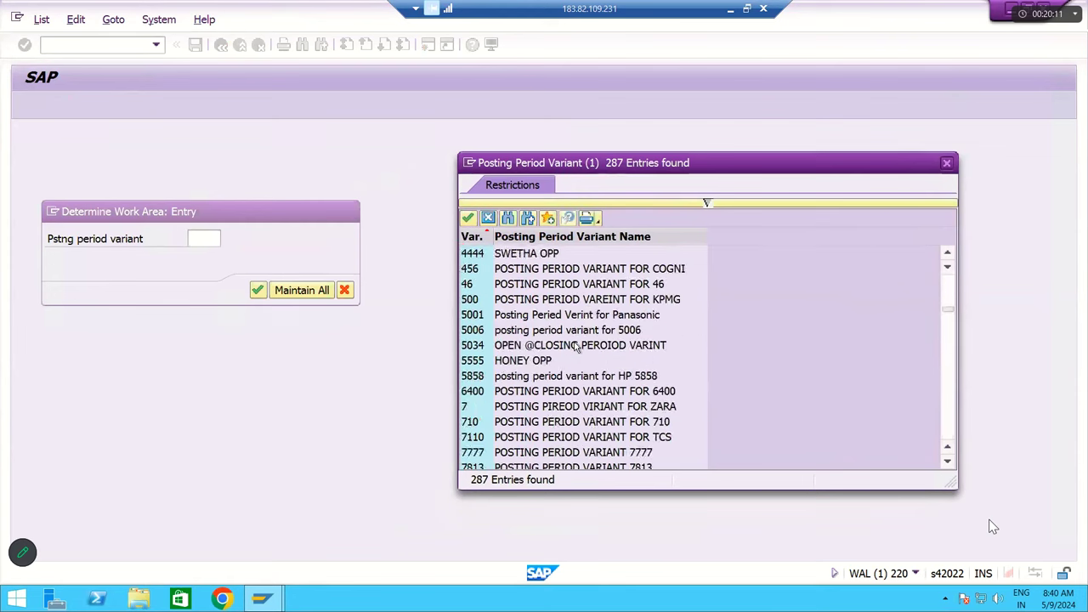
scroll(576, 346, "down", 20)
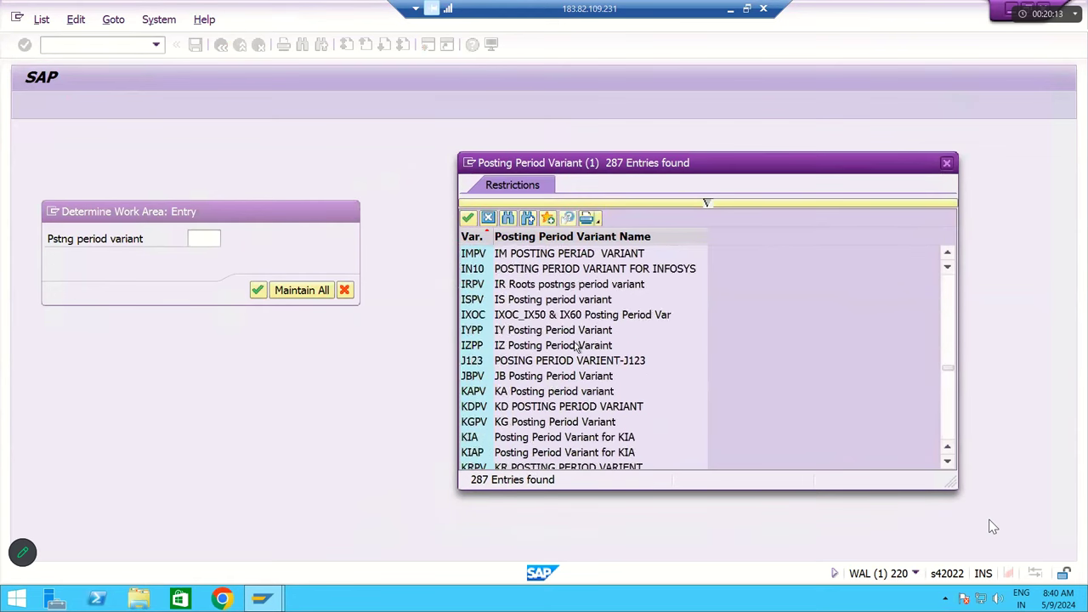
scroll(577, 346, "down", 20)
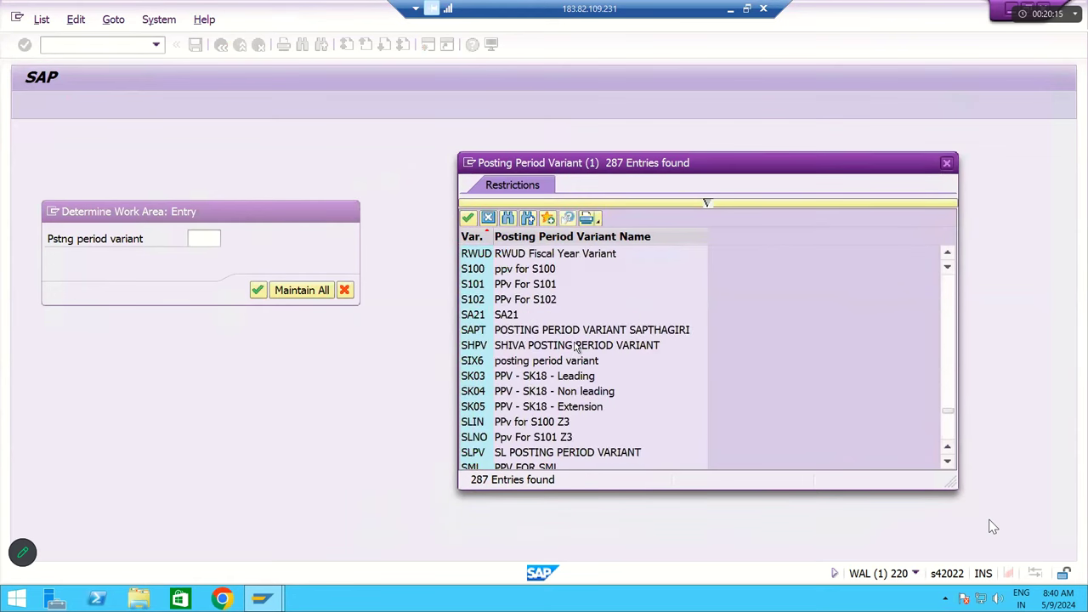
scroll(576, 347, "down", 5)
scroll(577, 346, "down", 4)
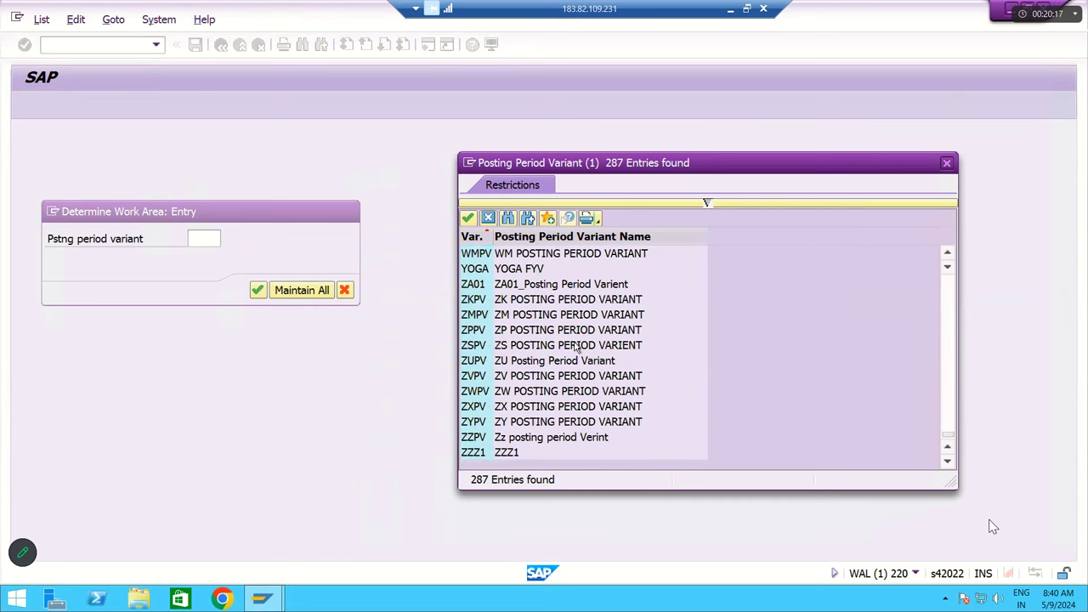
scroll(576, 346, "up", 10)
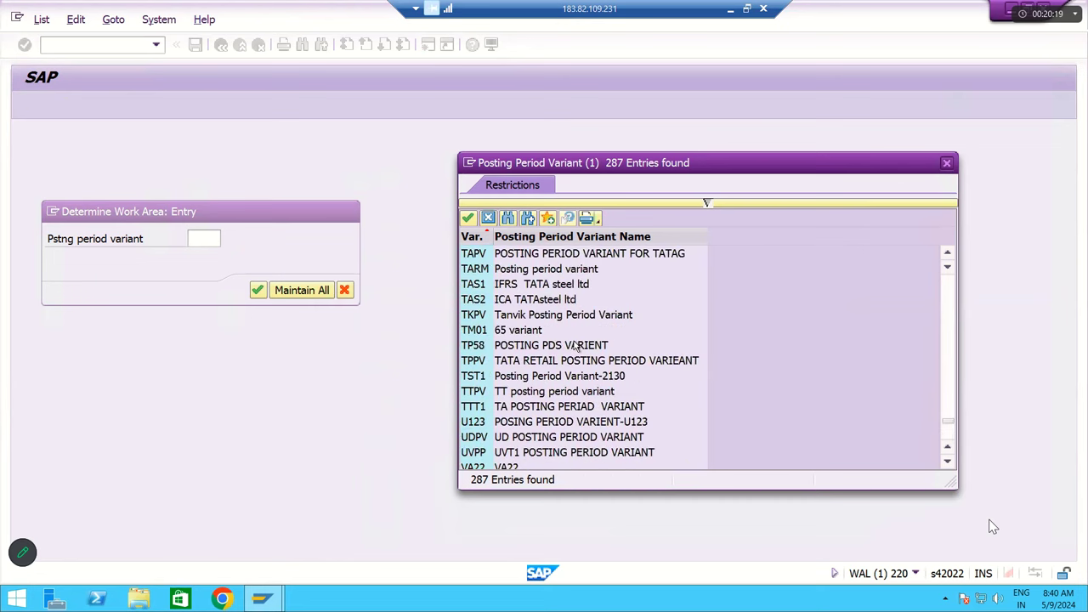
scroll(576, 346, "up", 8)
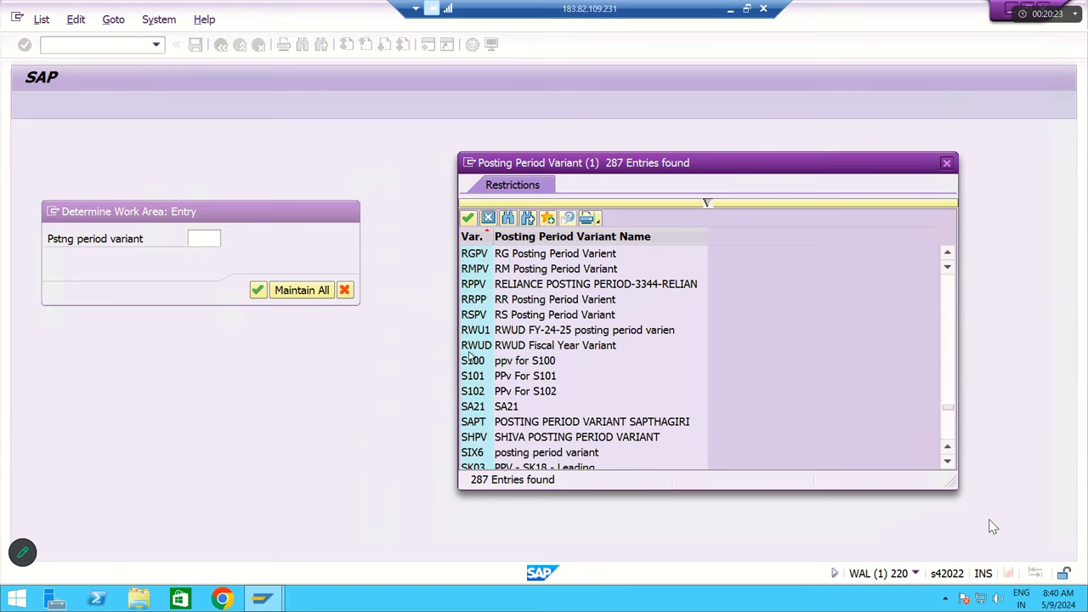
left_click(476, 269)
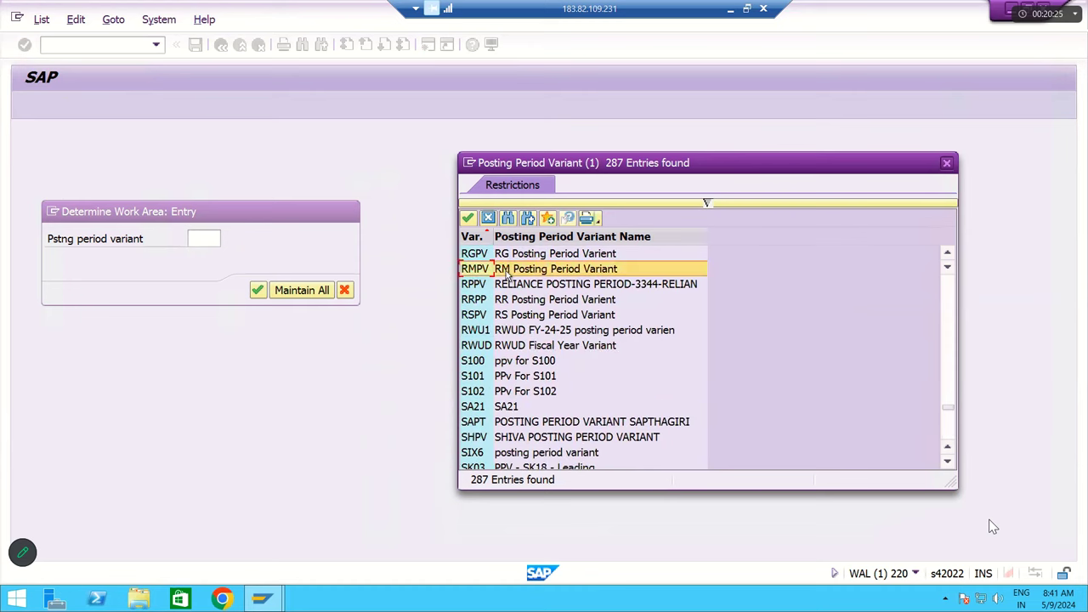
double_click(560, 276)
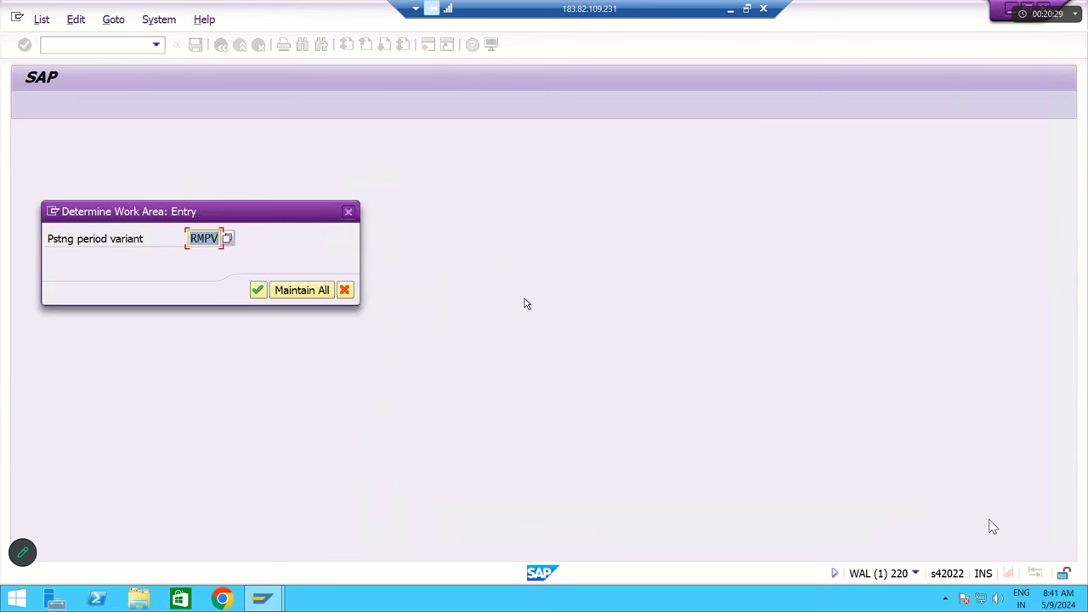
left_click(257, 290)
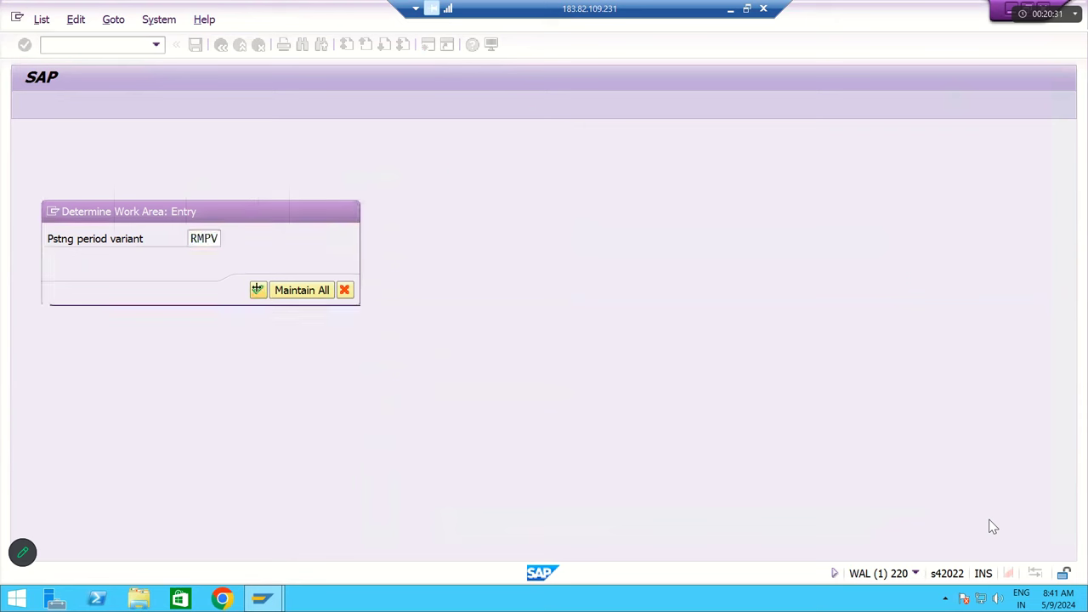
- Start new posting period entries and widen the account type column A
left_click(70, 108)
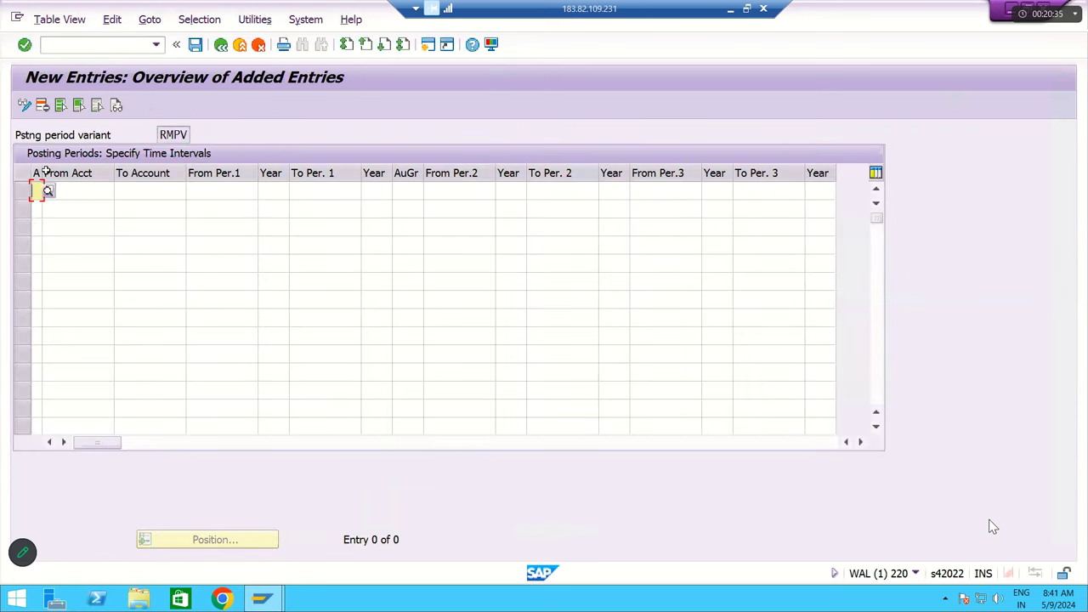
left_click_drag(46, 173, 104, 176)
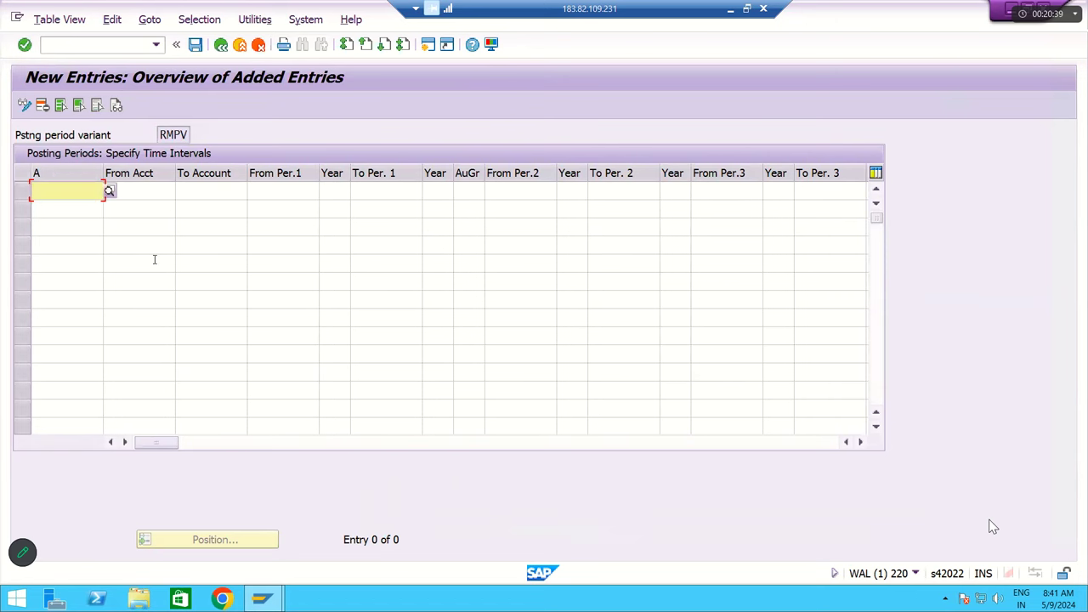
left_click(278, 188)
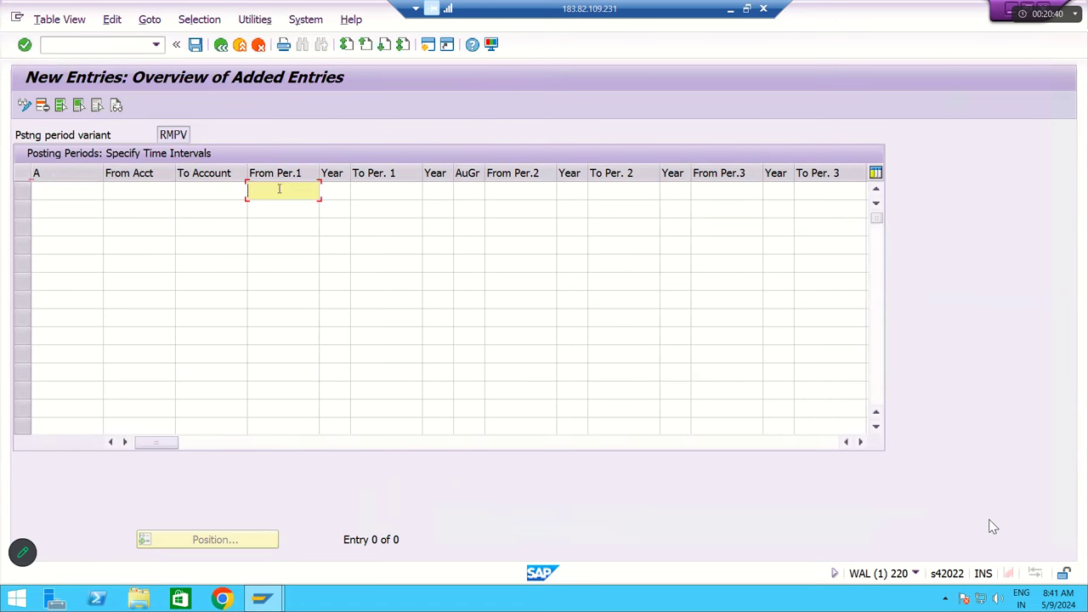
left_click(402, 188)
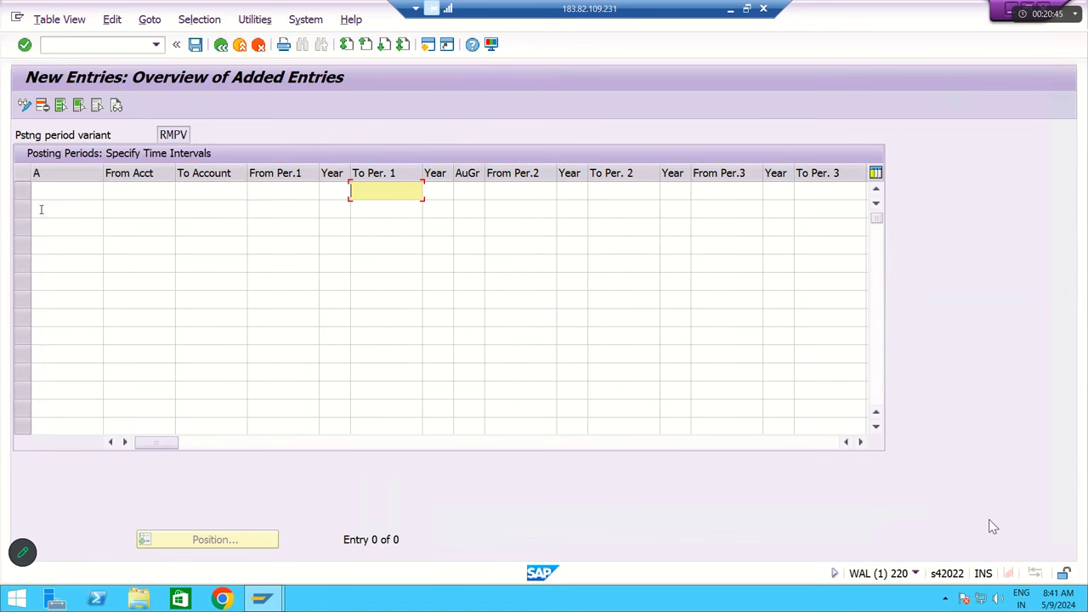
left_click(64, 195)
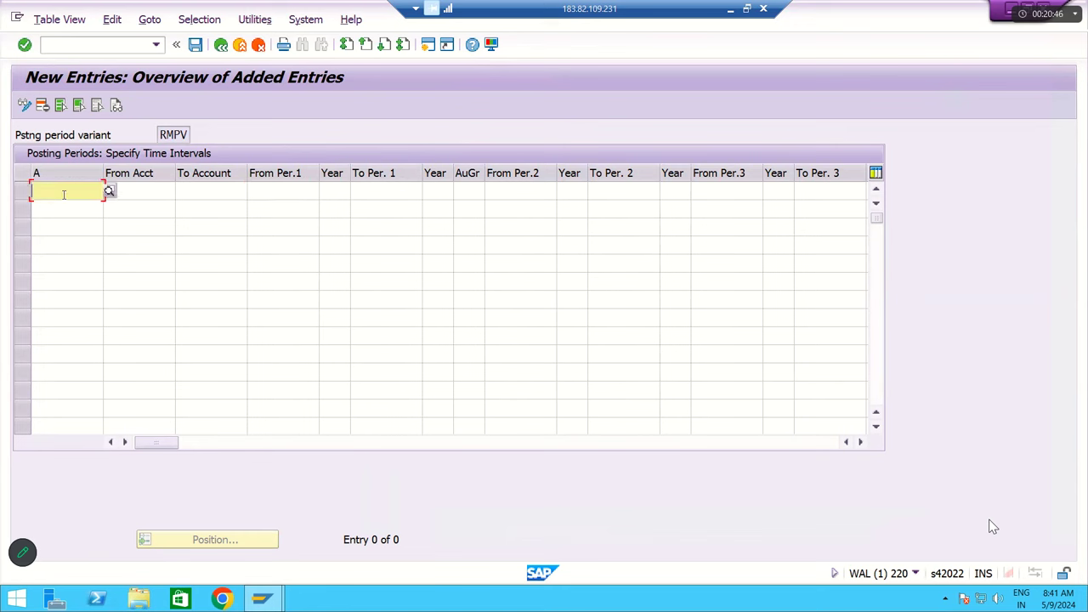
- List the possible account types, reviewing Assets, Customers and Vendors
left_click(109, 192)
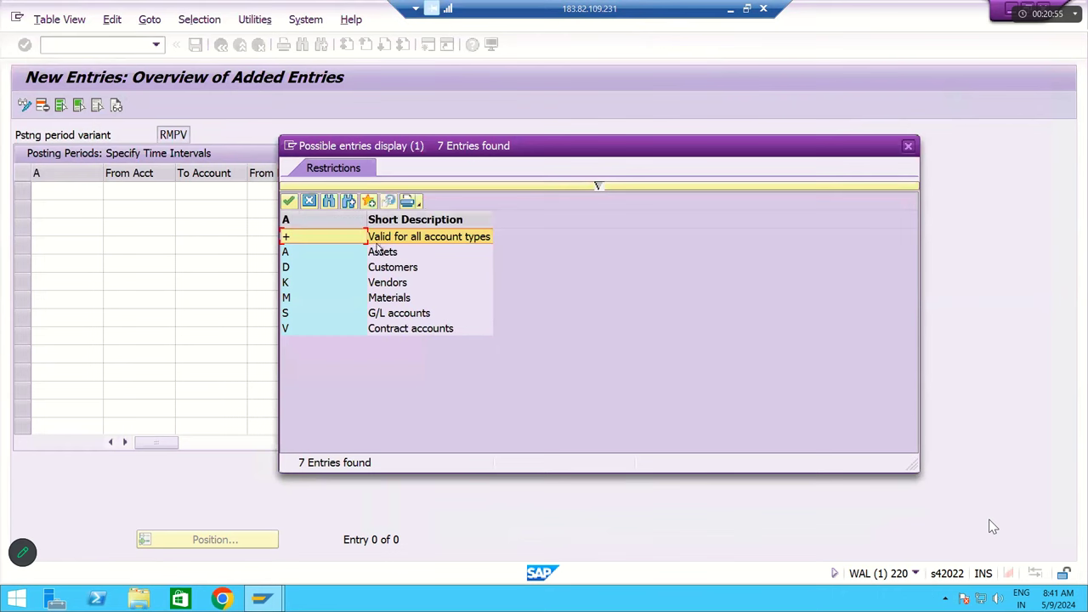
left_click(289, 252)
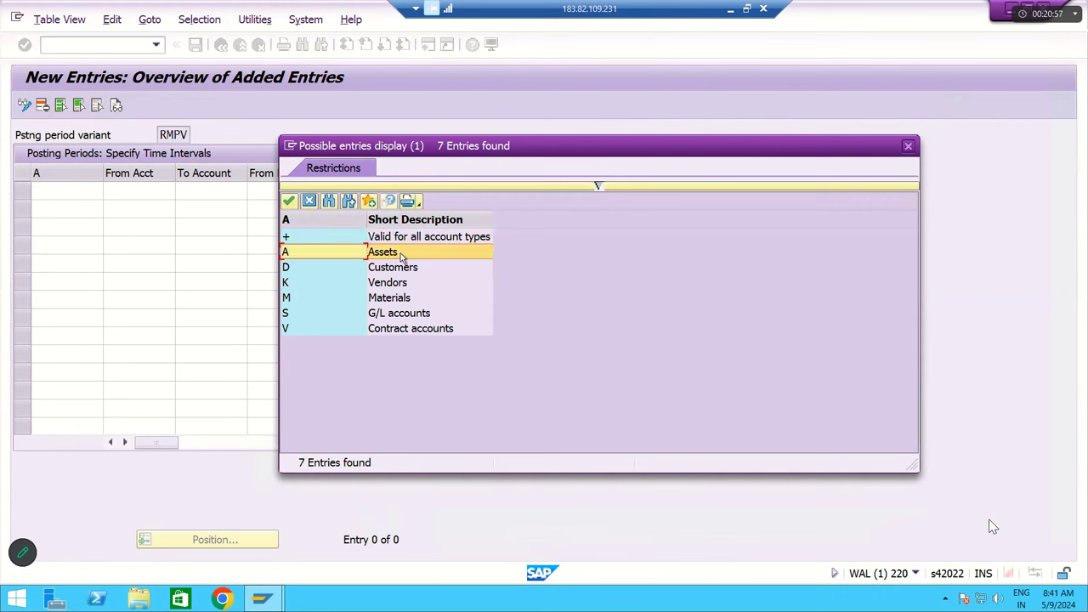
left_click(286, 269)
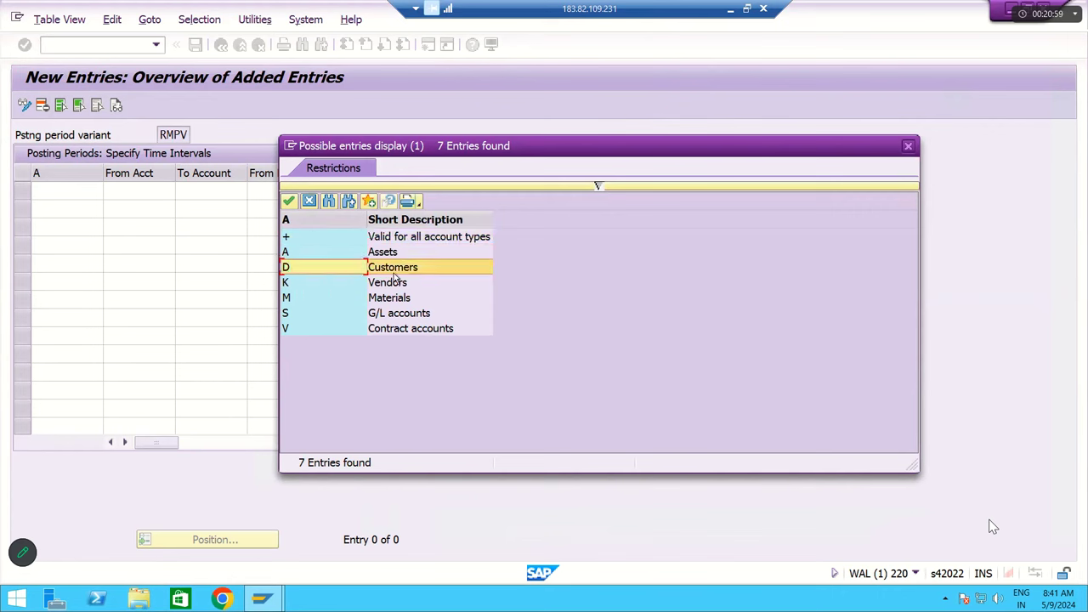
left_click(362, 287)
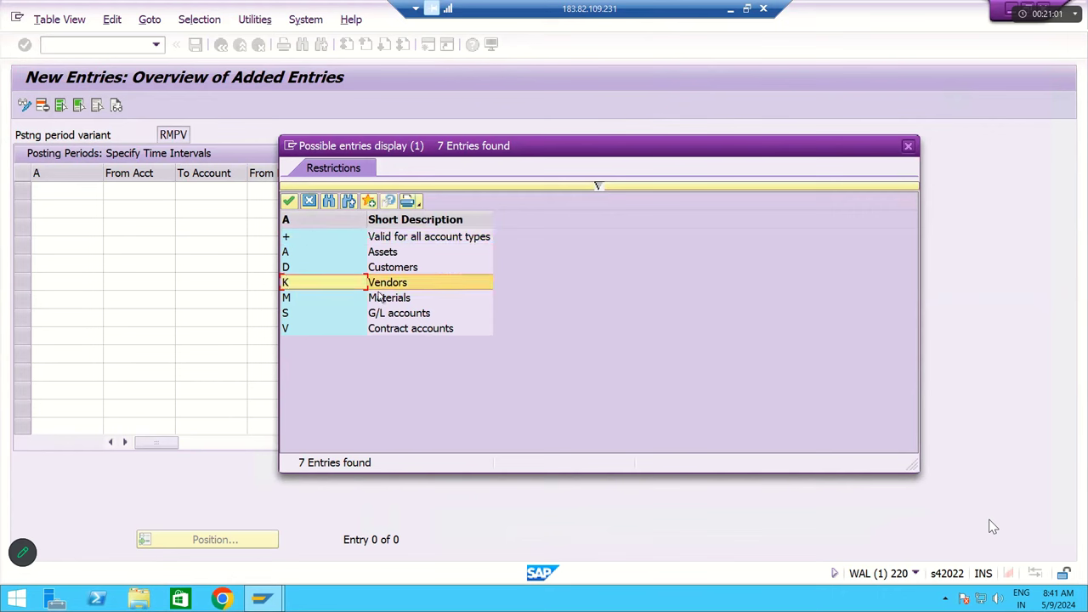
- Review Materials, G/L accounts and Contract accounts, then choose '+' valid for all account types
left_click(385, 303)
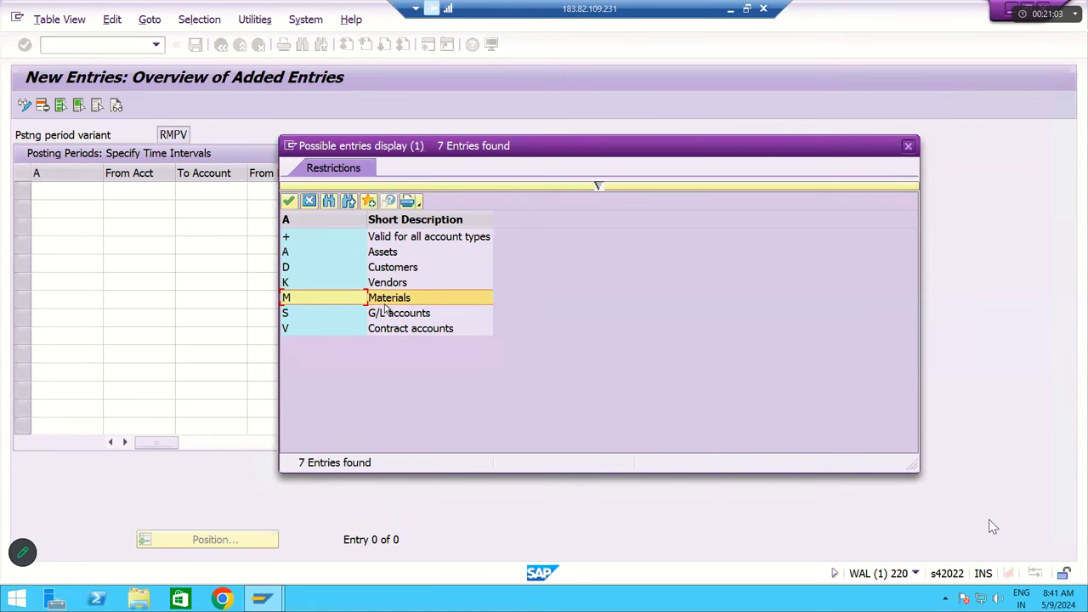
left_click(308, 317)
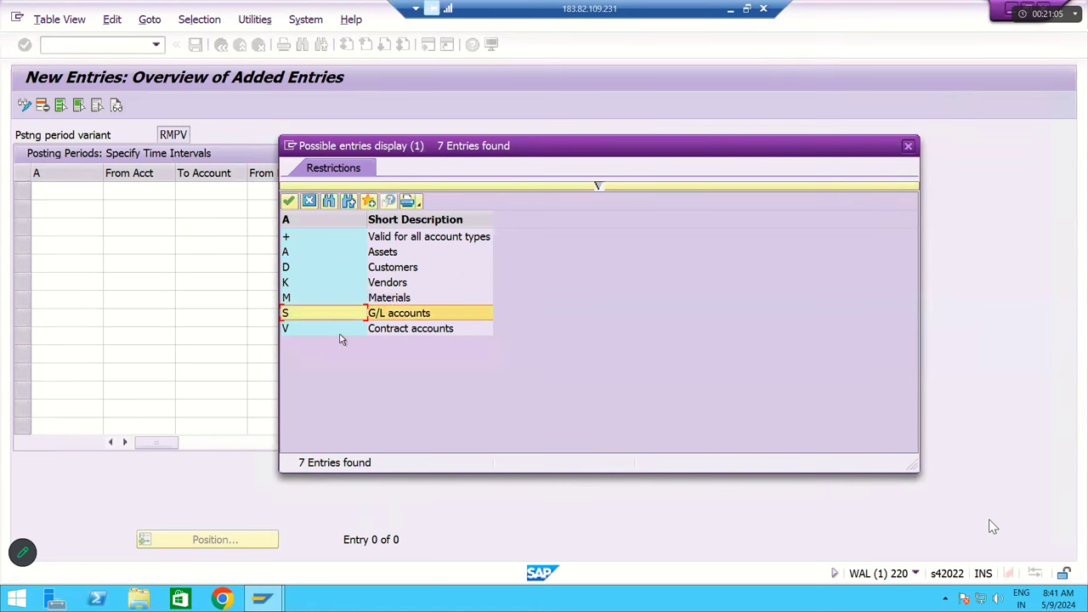
left_click(377, 332)
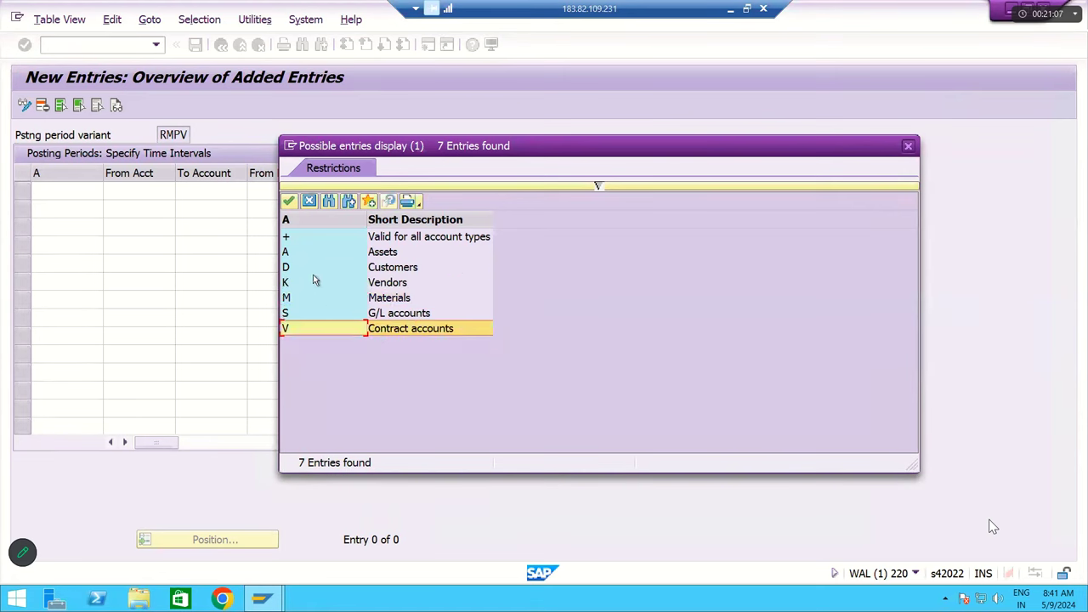
left_click(308, 241)
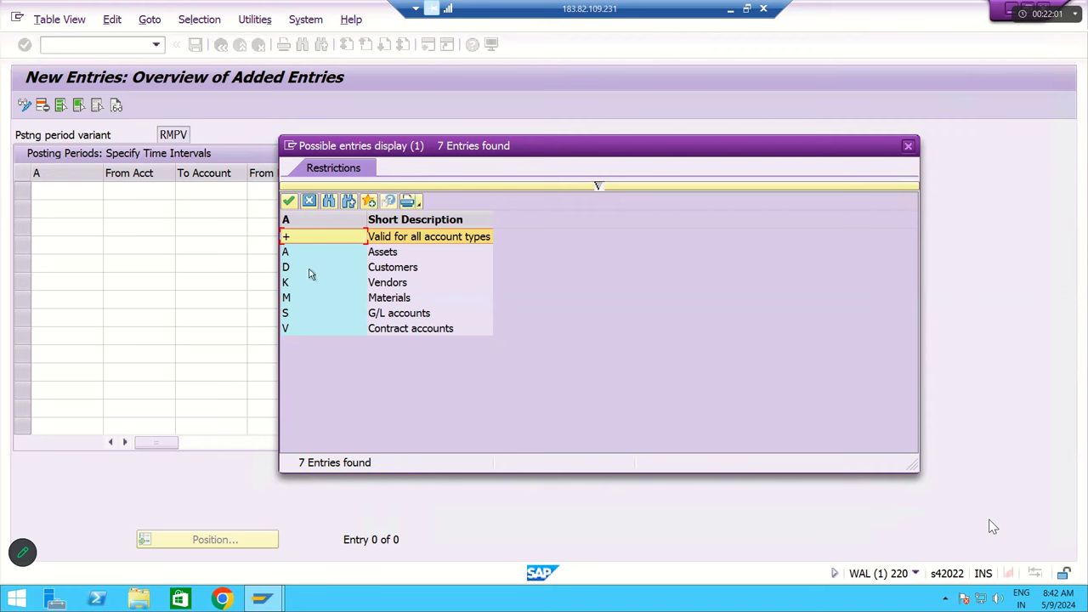
left_click(299, 257)
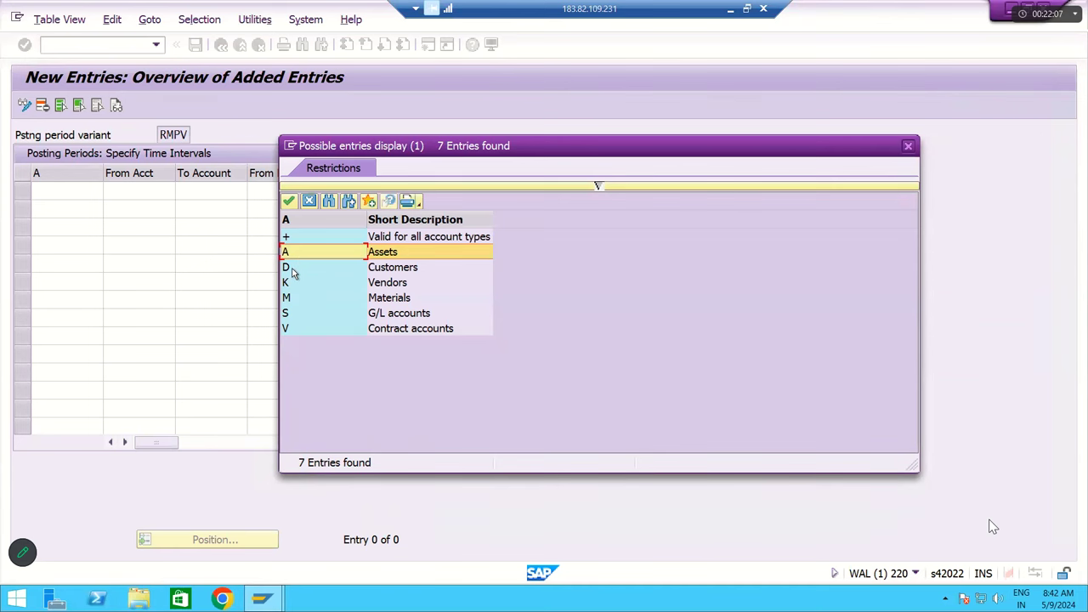
left_click(292, 271)
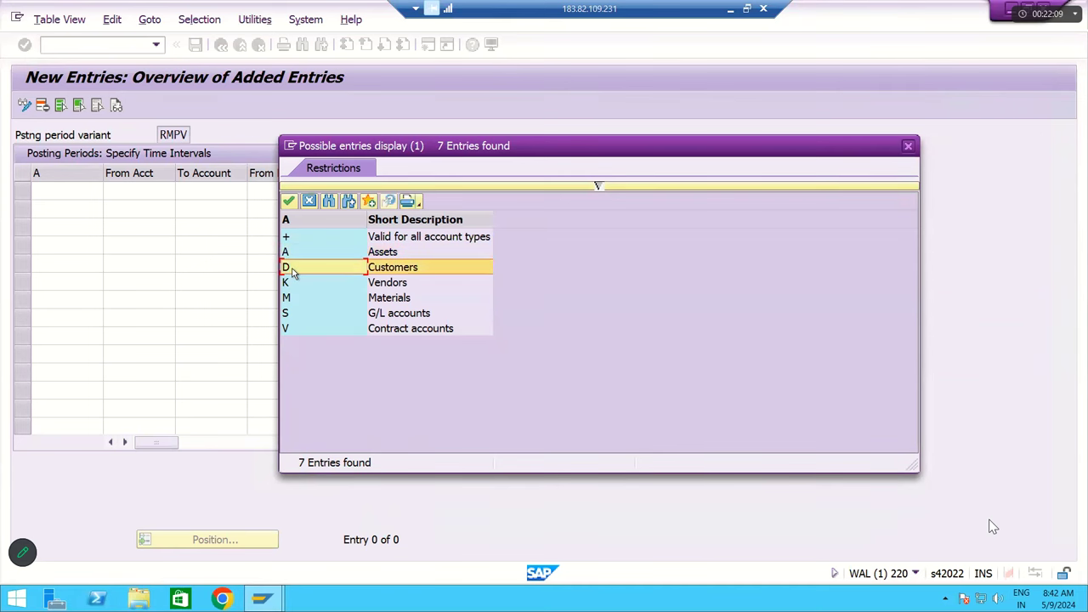
left_click(291, 284)
left_click(292, 298)
left_click(292, 311)
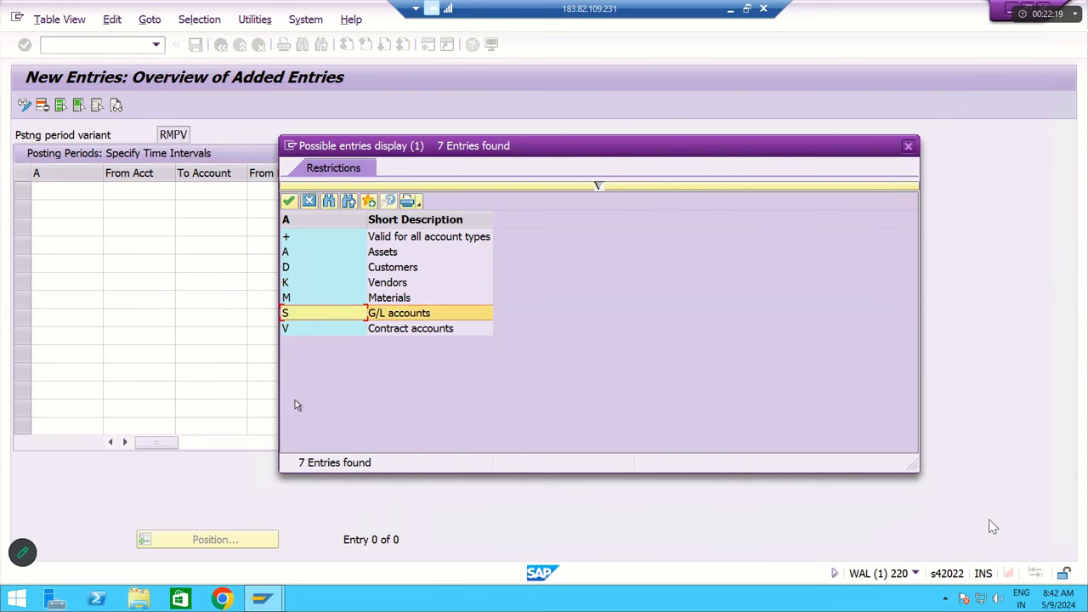
double_click(299, 240)
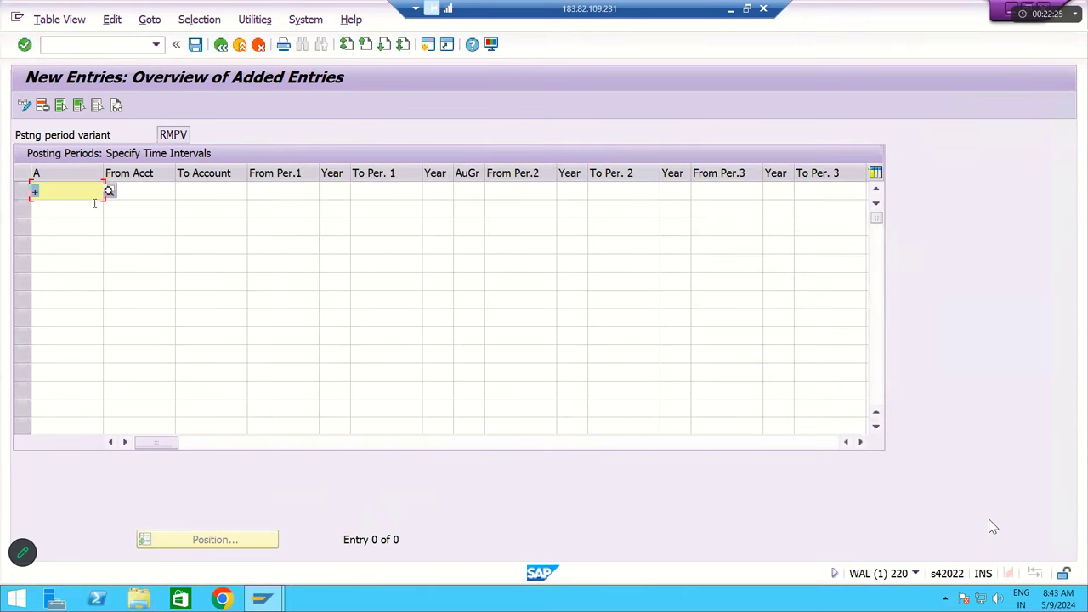
- Enter From Per.1 as 1 with year 2024 and To Per.1 as 12
left_click(155, 193)
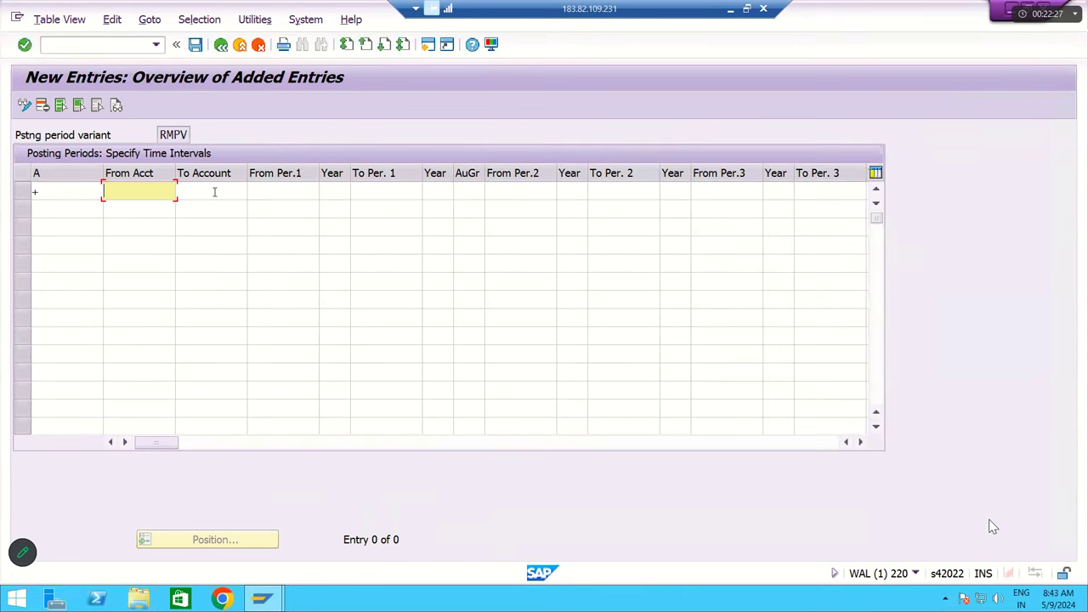
left_click(201, 195)
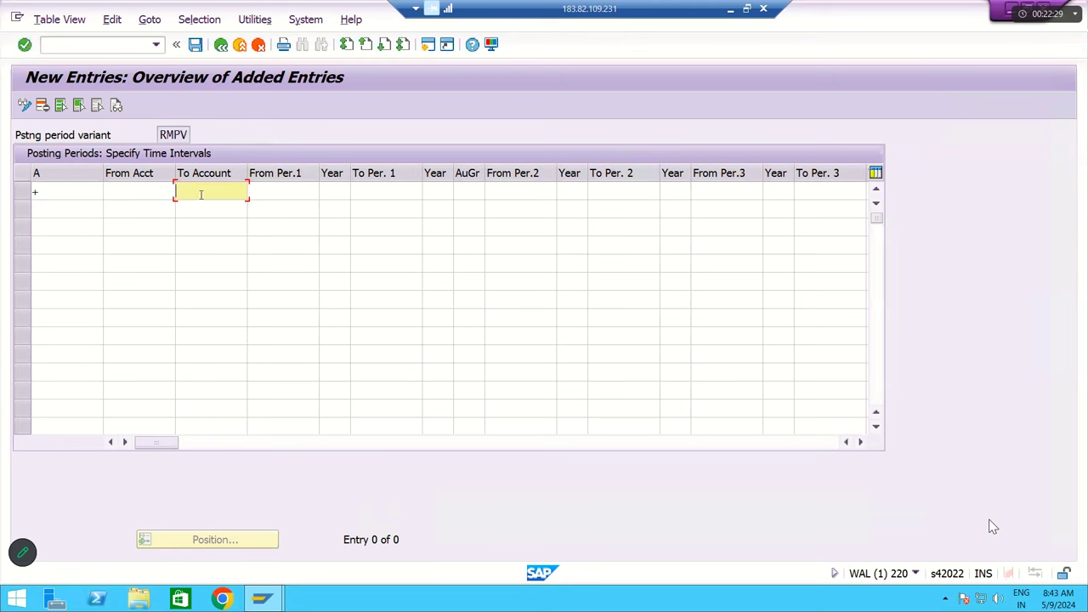
left_click(279, 191)
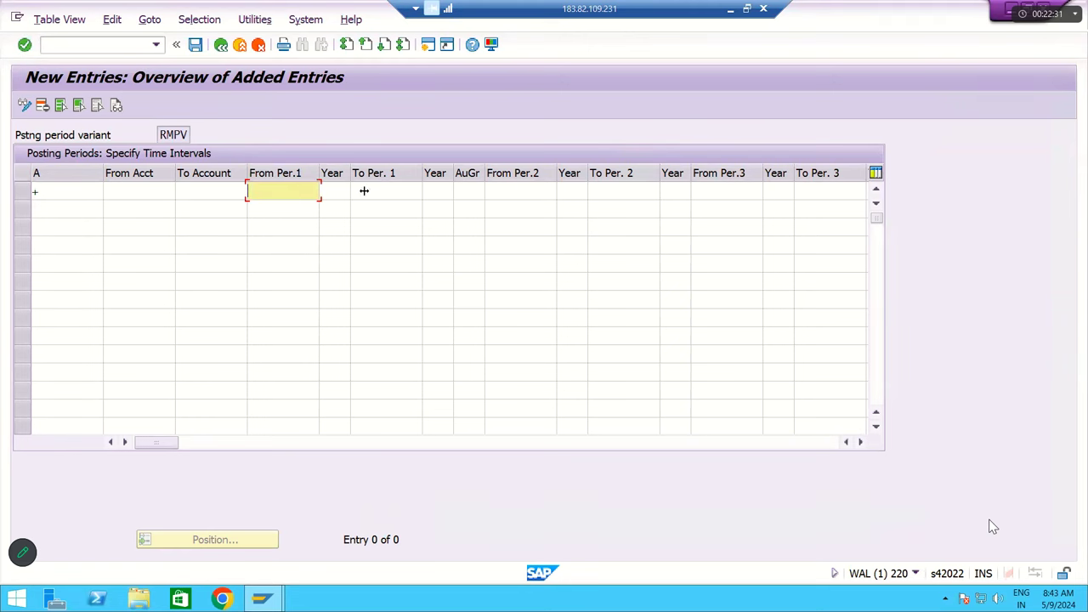
left_click(392, 188)
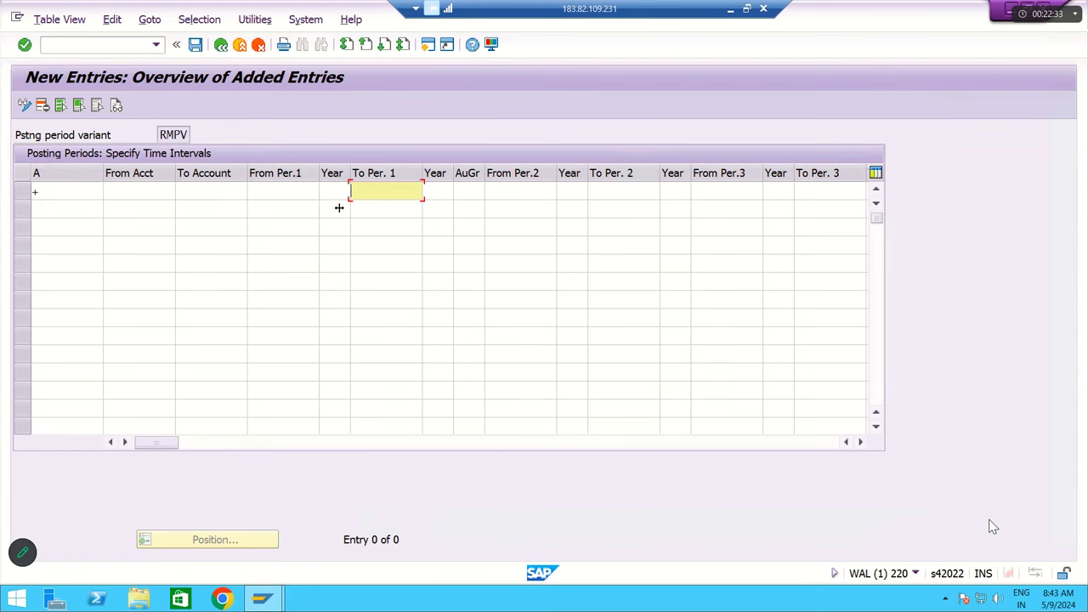
left_click(278, 188)
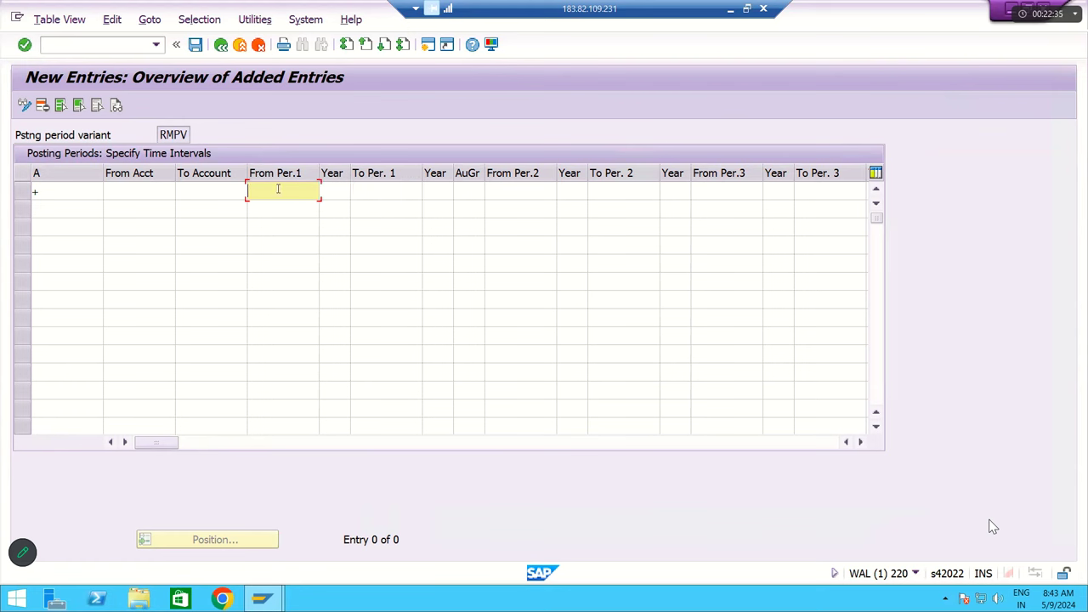
type("1")
key("Tab")
type("20")
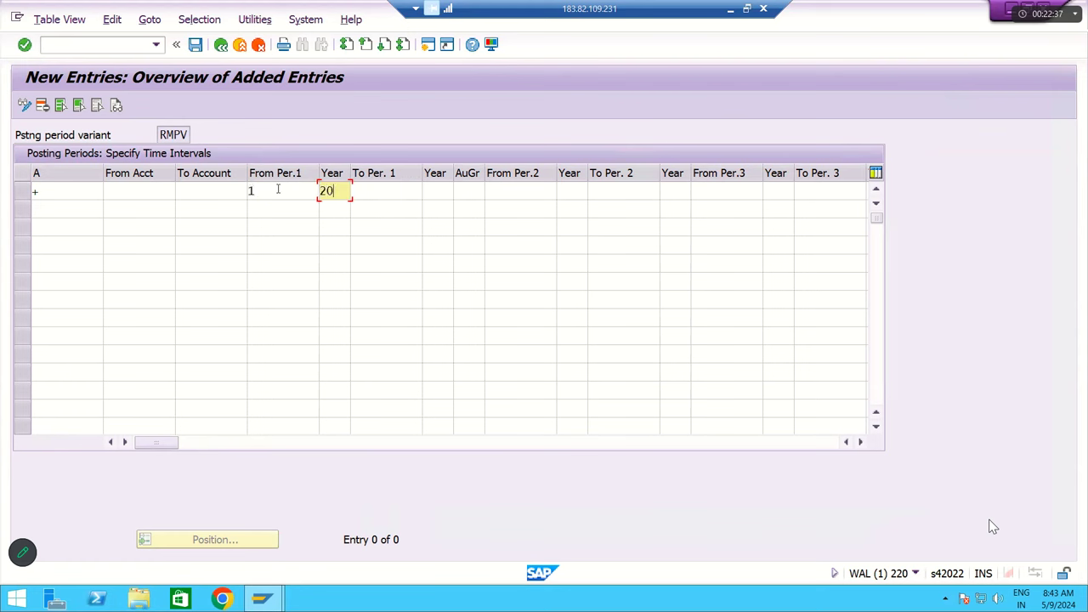
type("24")
key("Tab")
type("1")
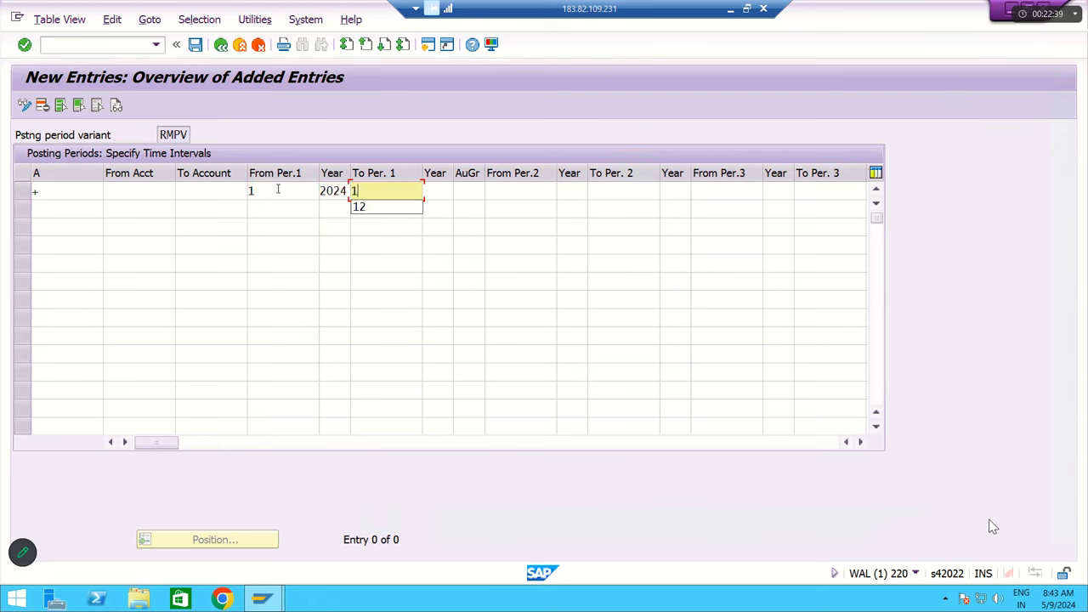
type("2")
key("Tab")
type("2024")
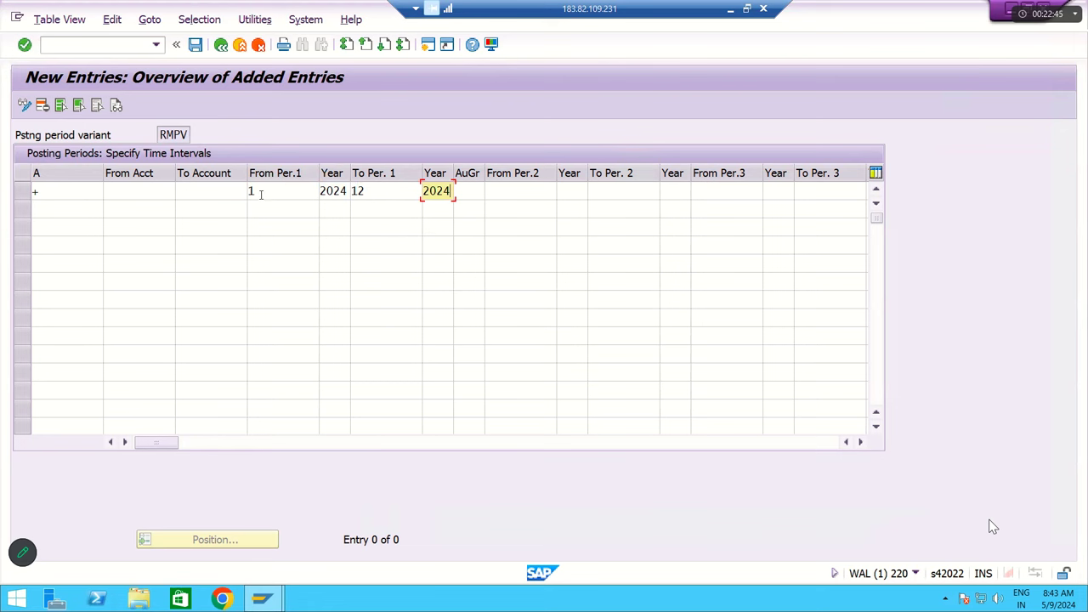
- Revise the first interval's starting and ending period values
double_click(250, 190)
double_click(366, 190)
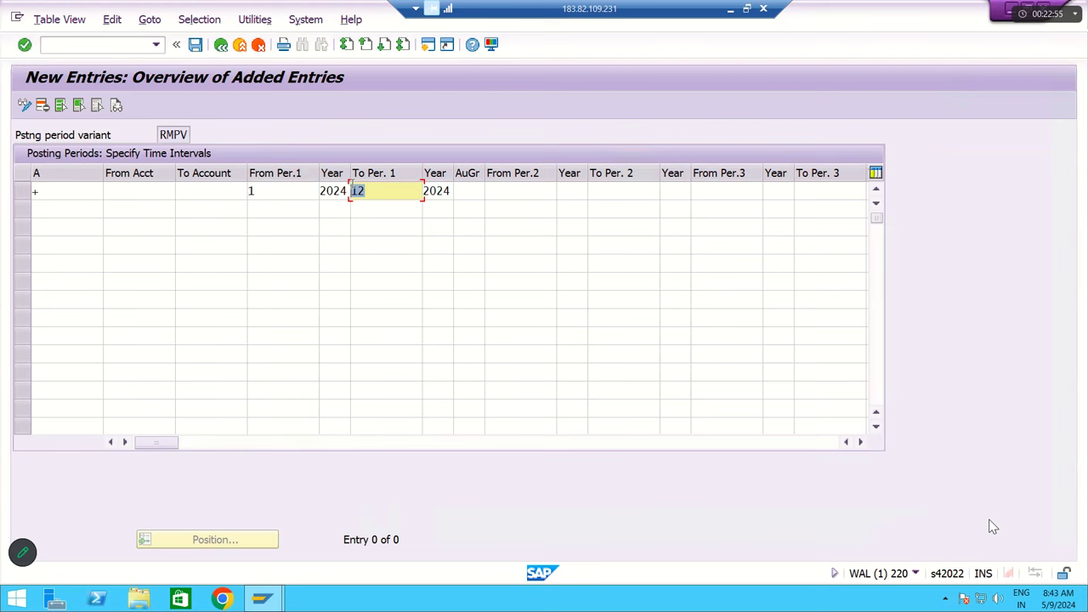
left_click(286, 191)
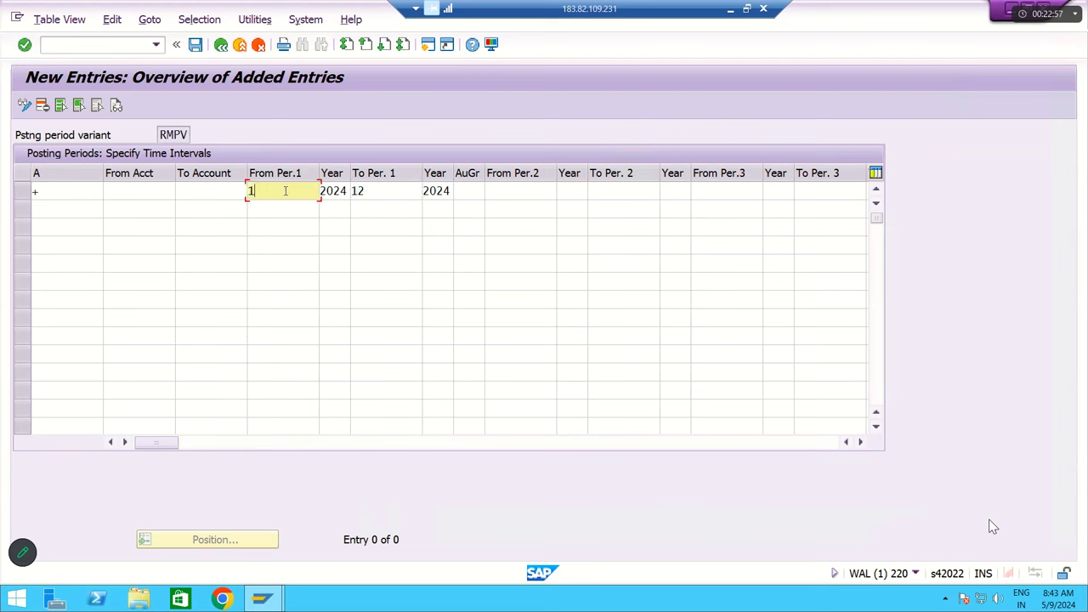
key("Tab")
key("Tab")
type("1")
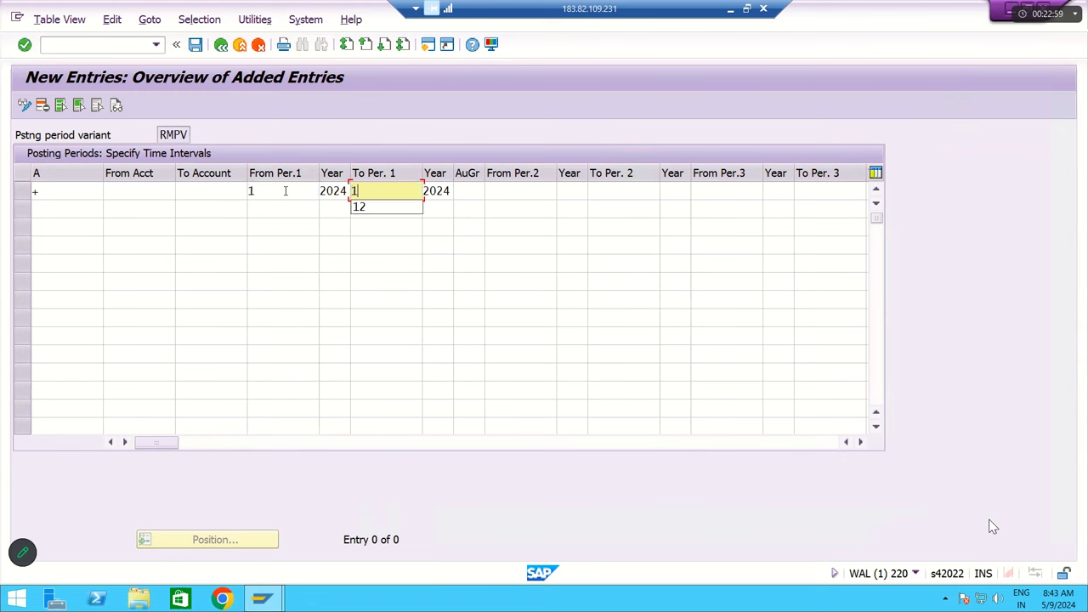
key("Tab")
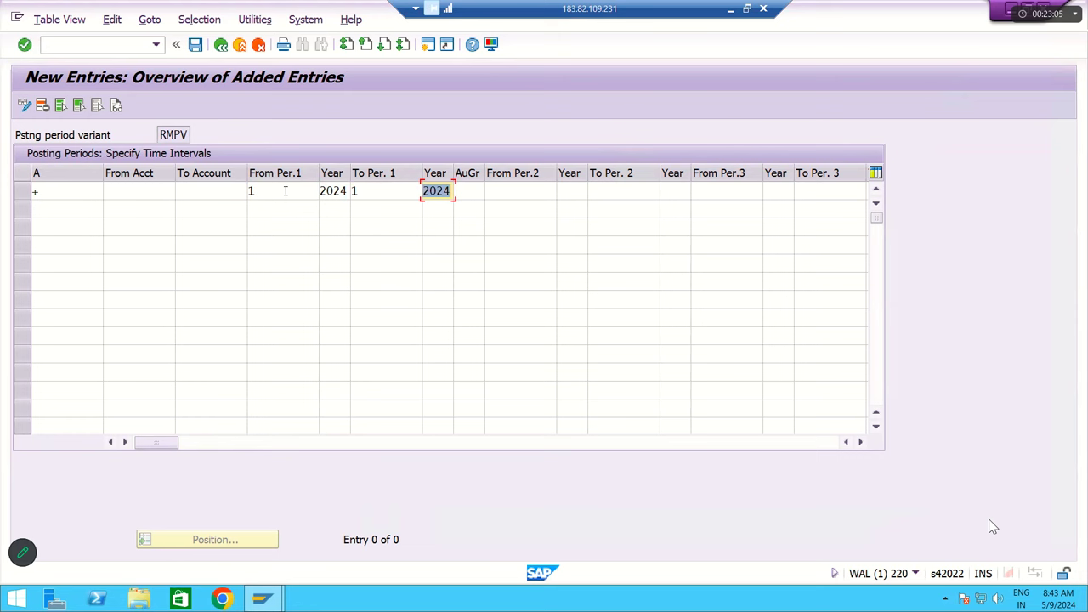
left_click(269, 188)
key("BackSpace")
type("2")
key("Tab")
key("Tab")
type("2")
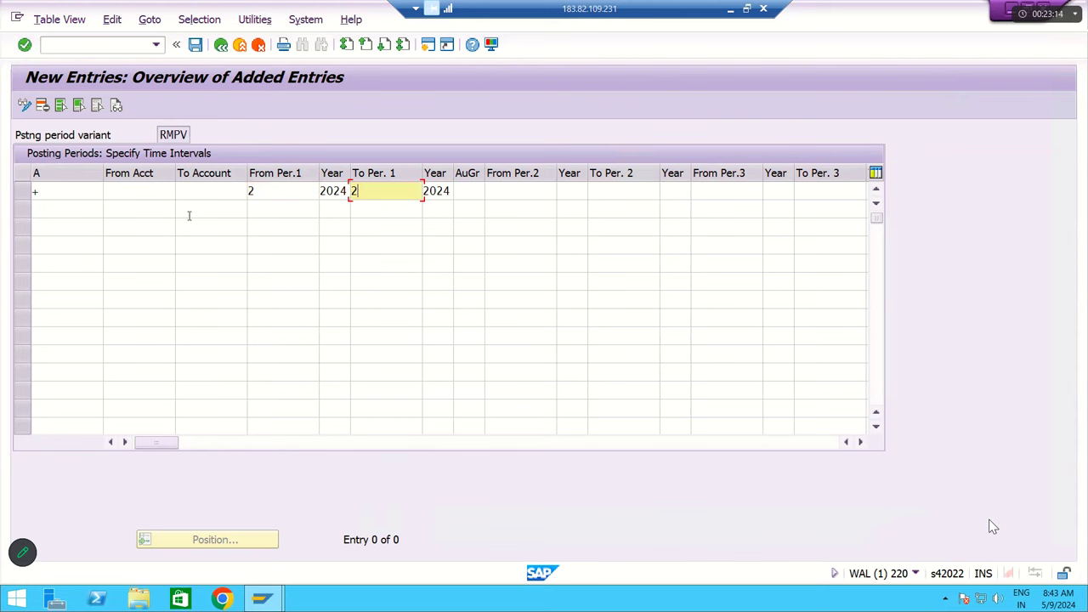
- Settle the first interval back to starting period 1 and ending period 12
left_click(274, 193)
key("BackSpace")
type("11")
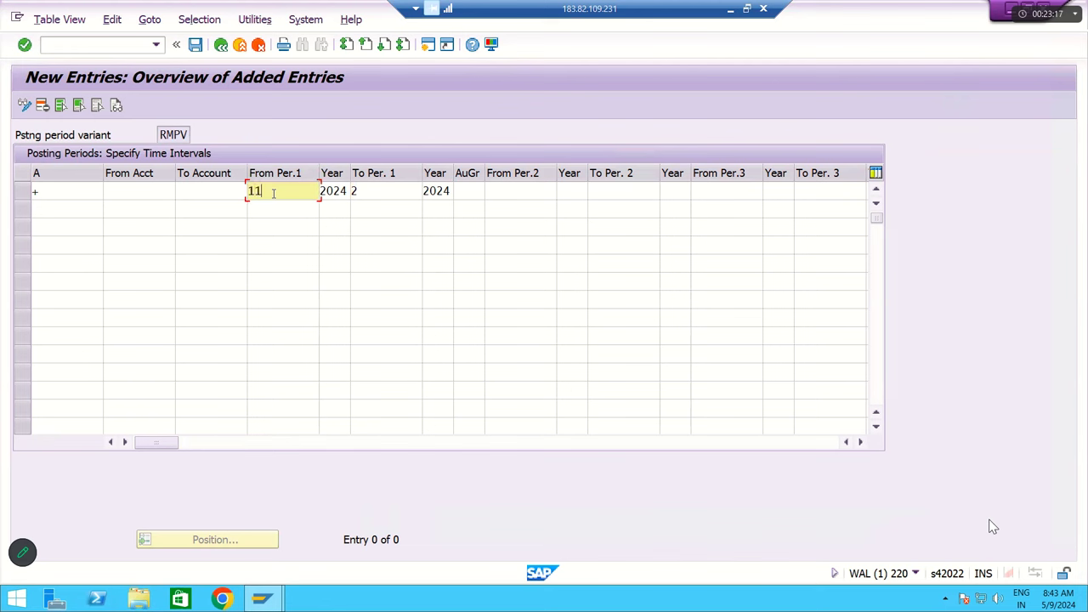
key("Tab")
key("Tab")
type("12")
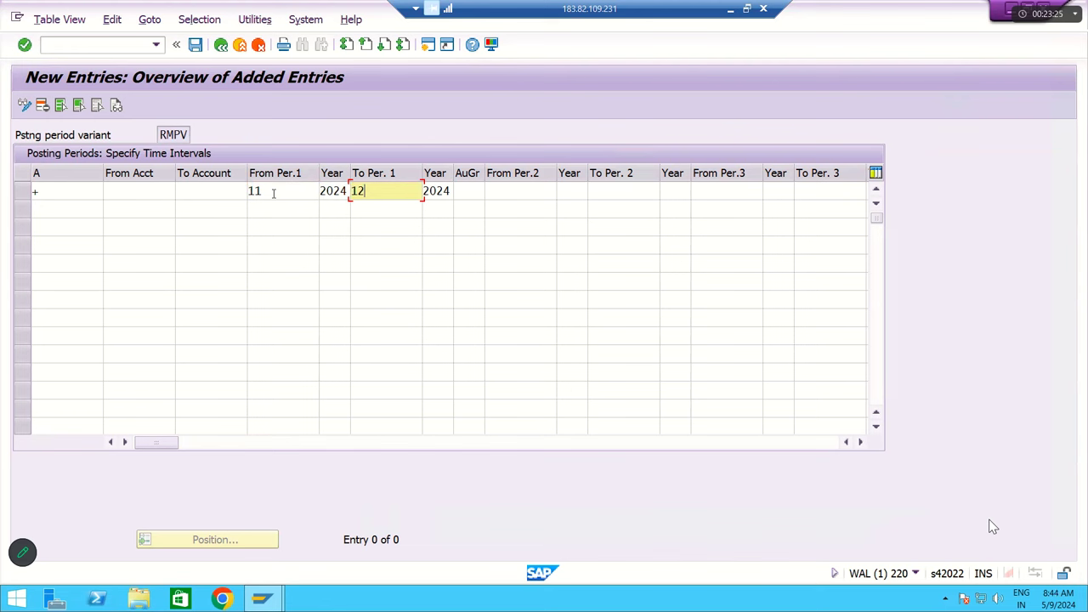
key("shift+Tab")
key("shift+Tab")
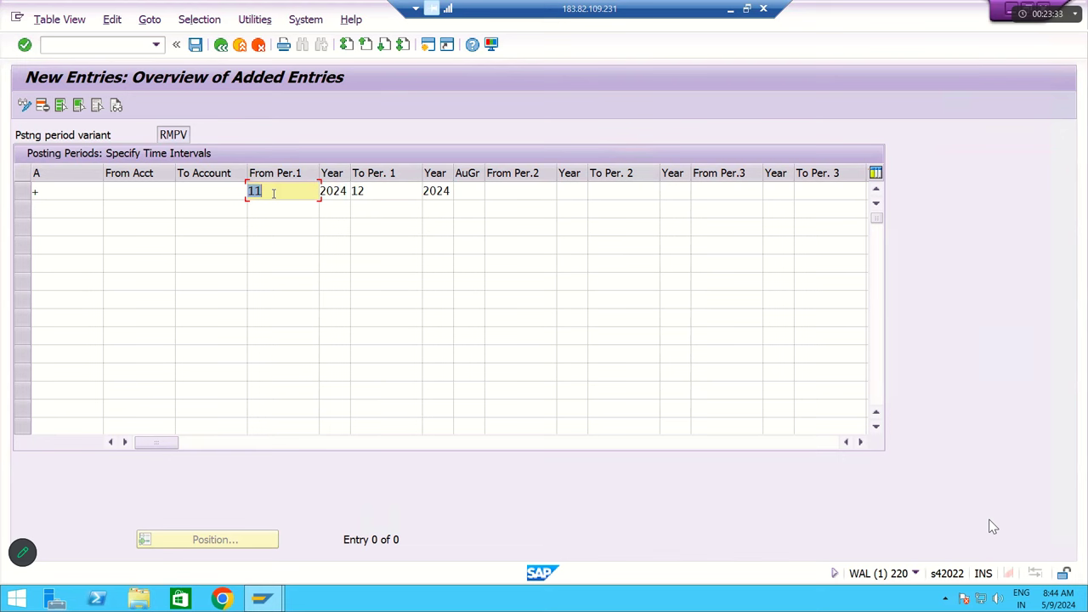
type("1")
key("Tab")
key("Tab")
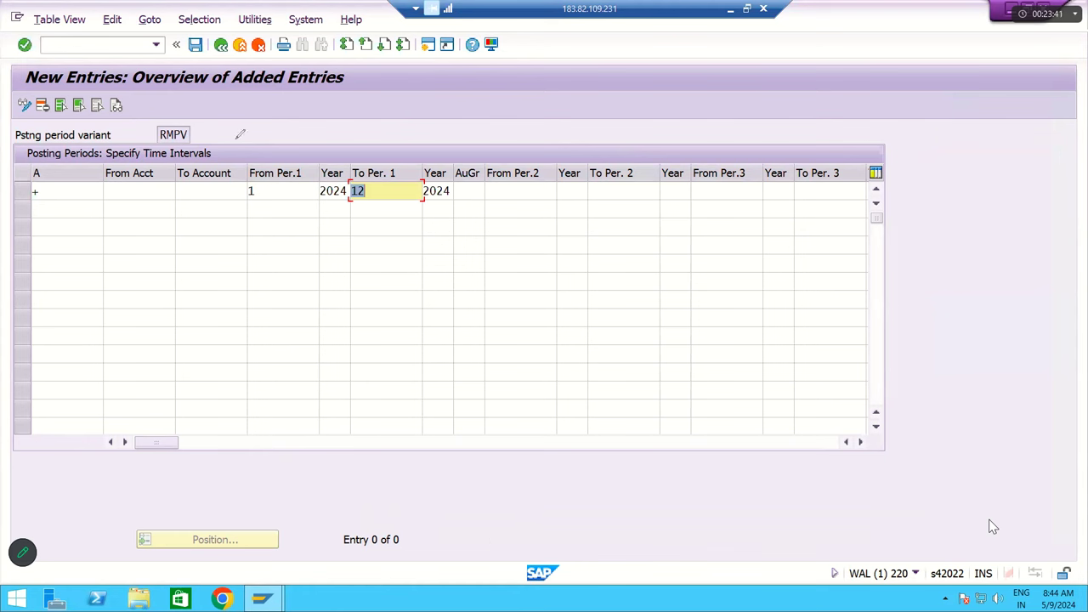
- Enter the second interval as period 13 of 2024 to period 16 of 2024
mouse_move(265, 141)
left_mouse_down()
mouse_move(354, 245)
mouse_move(464, 226)
mouse_move(466, 168)
left_mouse_up()
mouse_move(426, 137)
left_mouse_down()
mouse_move(332, 128)
mouse_move(262, 143)
left_mouse_up()
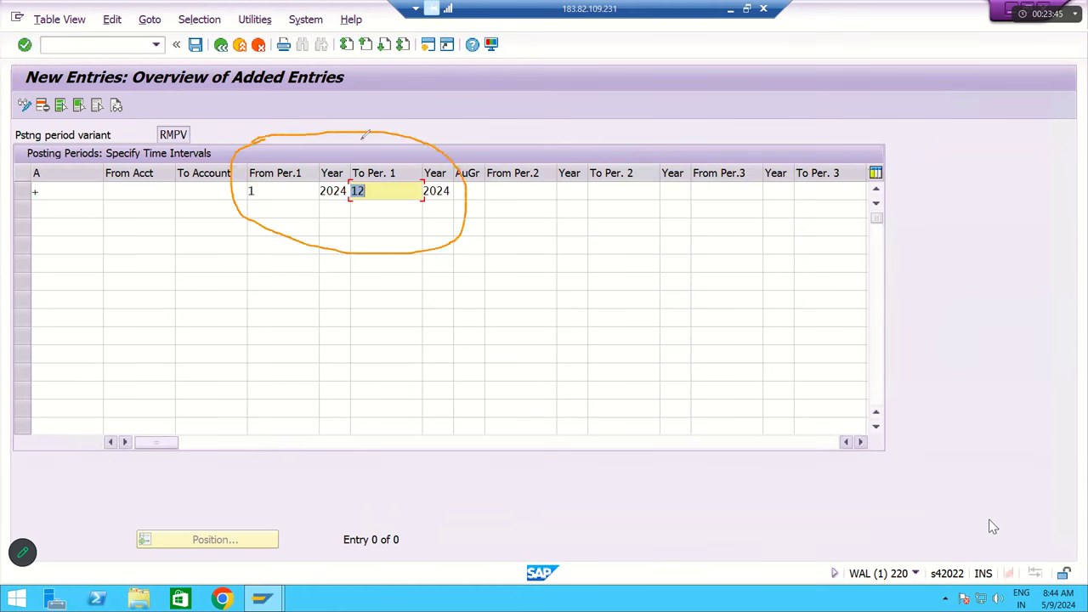
mouse_move(362, 134)
left_mouse_down()
mouse_move(406, 78)
mouse_move(422, 86)
left_mouse_up()
left_click(507, 192)
type("13")
key("Tab")
type("2024")
key("Tab")
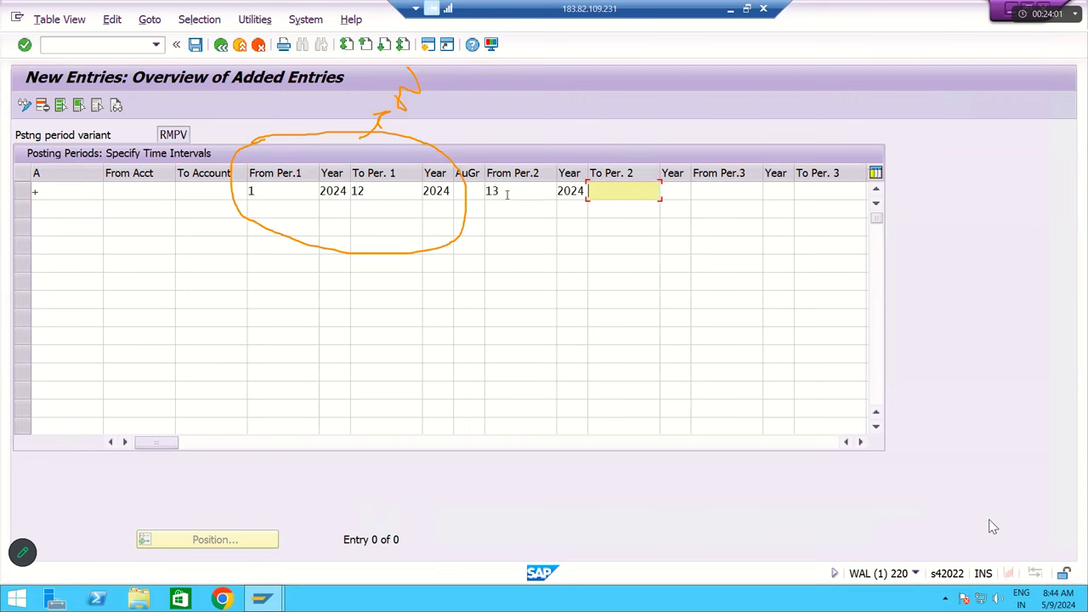
type("16")
key("Tab")
type("2024")
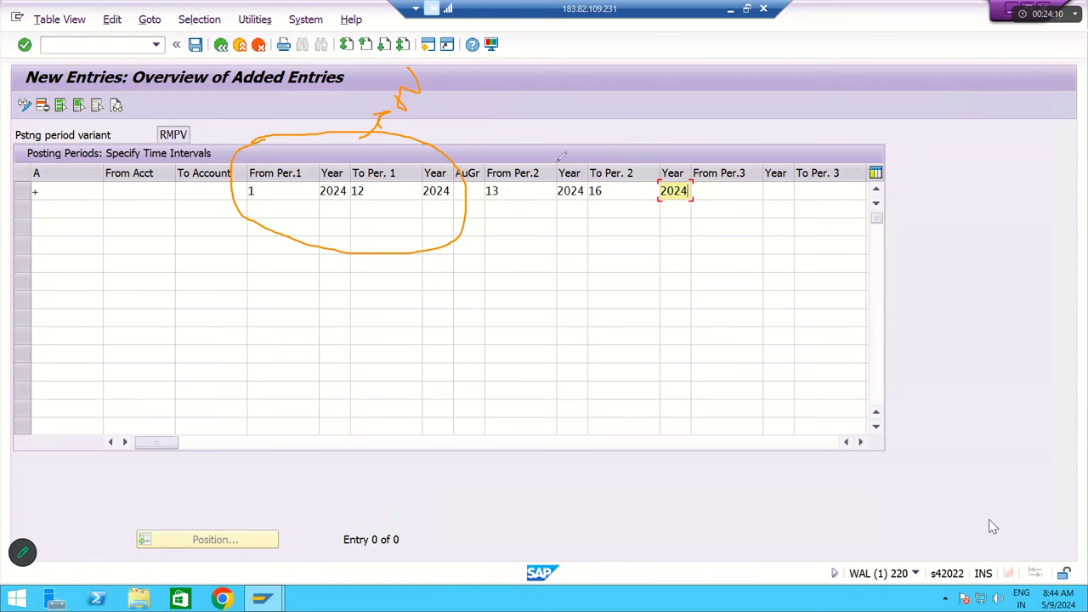
mouse_move(480, 198)
left_mouse_down()
mouse_move(703, 178)
mouse_move(591, 125)
mouse_move(517, 141)
mouse_move(576, 92)
mouse_move(601, 107)
left_mouse_up()
mouse_move(631, 68)
left_mouse_down()
mouse_move(651, 88)
mouse_move(631, 107)
left_mouse_up()
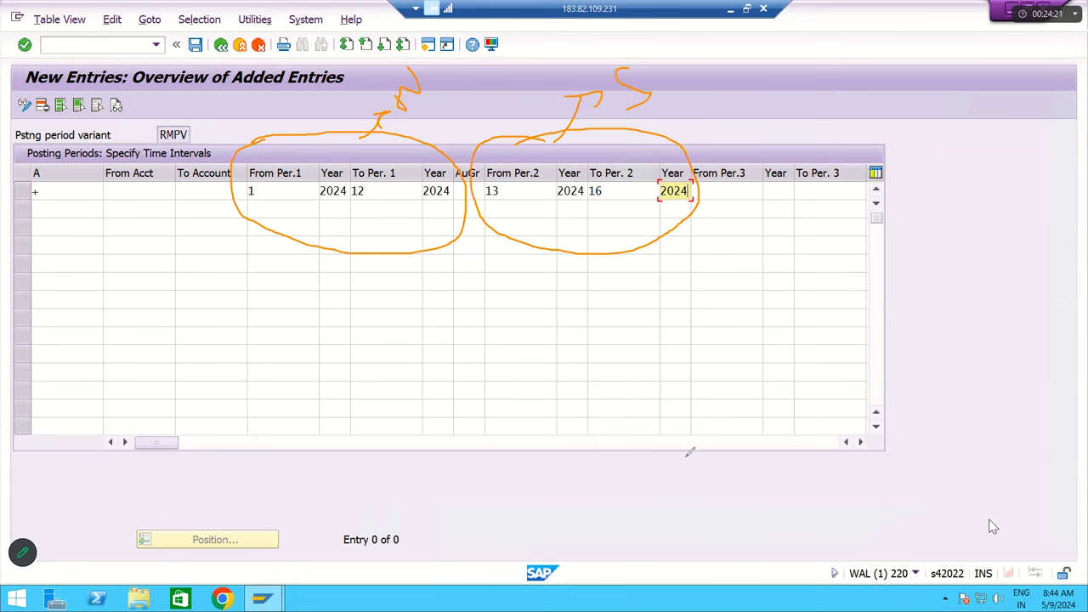
mouse_move(284, 152)
left_mouse_down()
mouse_move(298, 162)
mouse_move(323, 136)
left_mouse_up()
left_click_drag(557, 129, 521, 161)
mouse_move(713, 139)
left_mouse_down()
mouse_move(705, 210)
mouse_move(775, 227)
mouse_move(865, 170)
mouse_move(776, 153)
mouse_move(863, 85)
left_mouse_up()
mouse_move(823, 95)
left_mouse_down()
mouse_move(863, 85)
mouse_move(836, 119)
mouse_move(884, 65)
mouse_move(897, 95)
mouse_move(913, 62)
mouse_move(925, 100)
mouse_move(911, 56)
left_mouse_up()
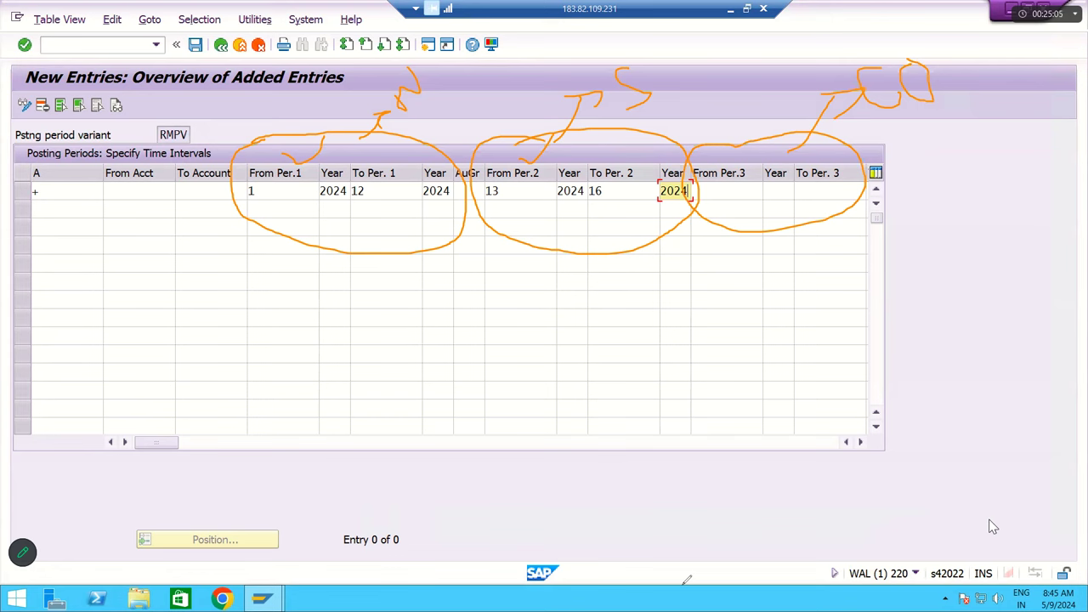
- Enter the third interval from period 1 of 2024 to period 12
key("e")
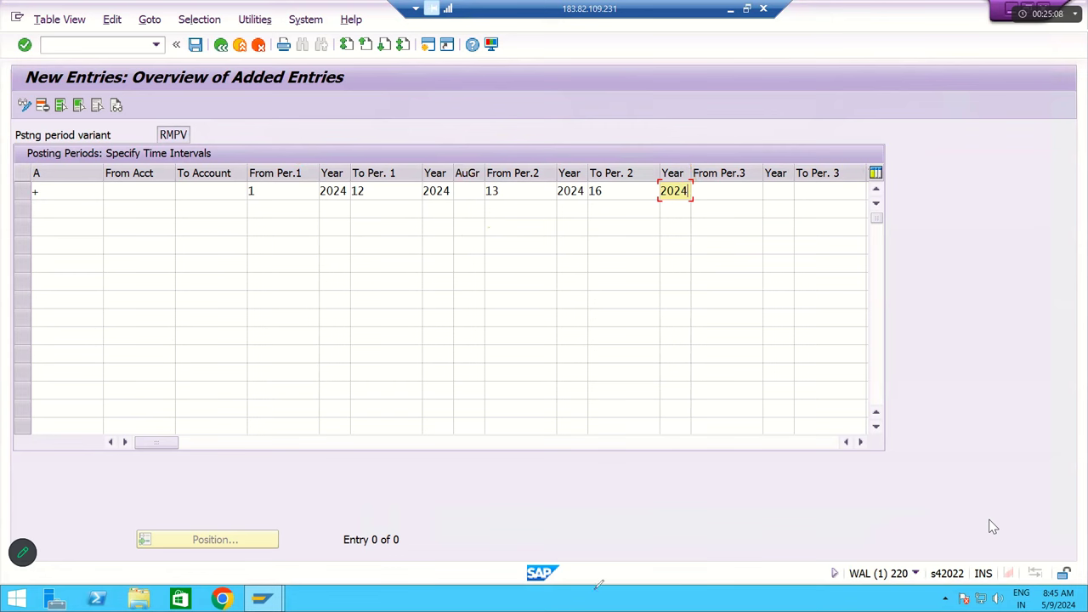
left_click(731, 189)
type("1")
key("Tab")
type("20")
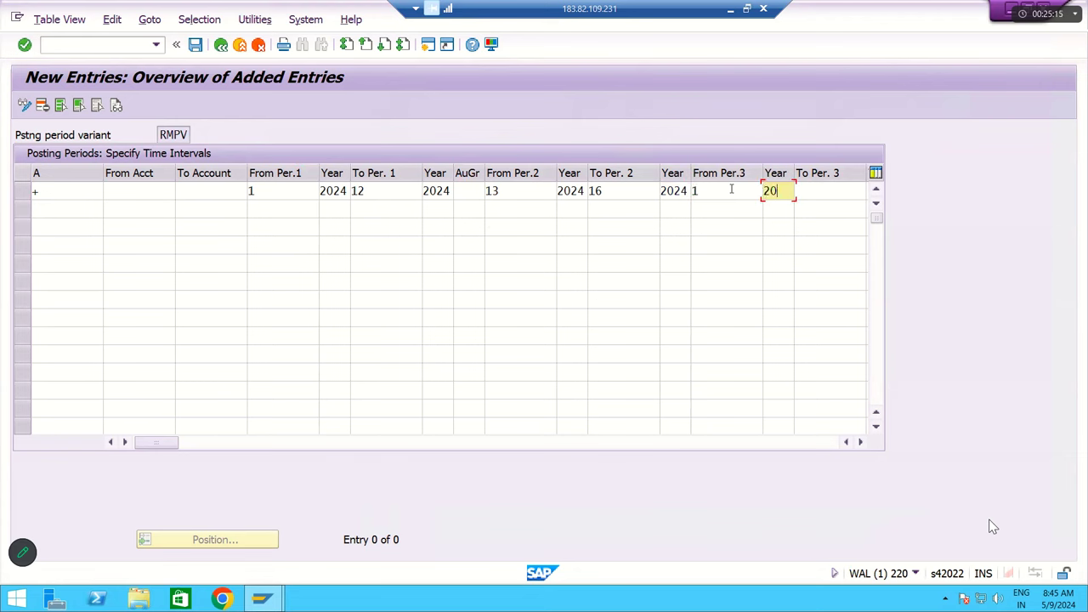
type("24")
key("Tab")
type("12")
key("Tab")
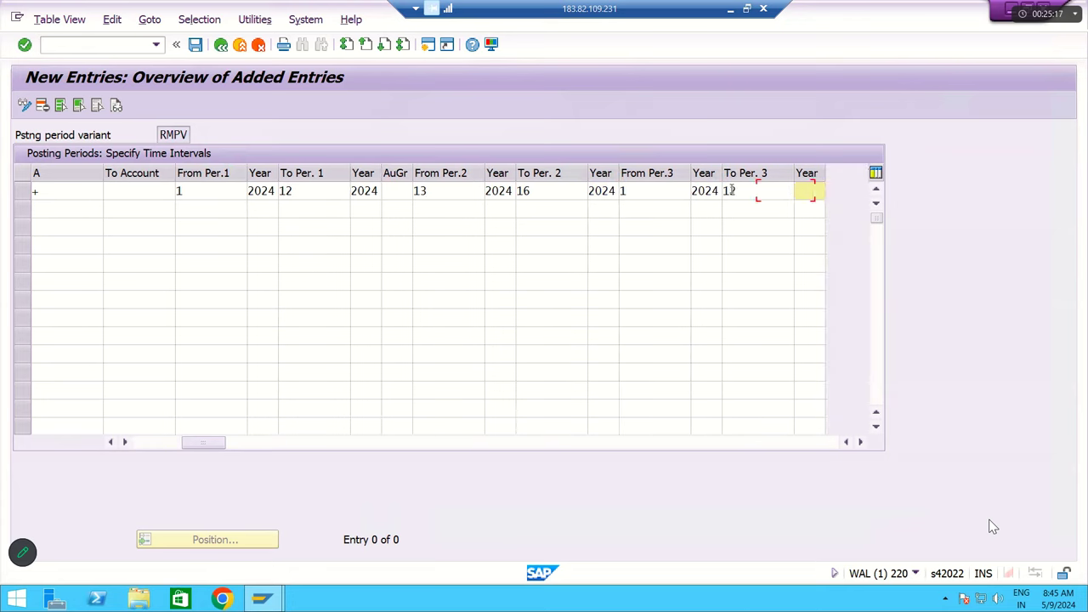
type("2024")
- Recheck the second interval's periods and accept the RMPV posting period row
key("shift+Tab")
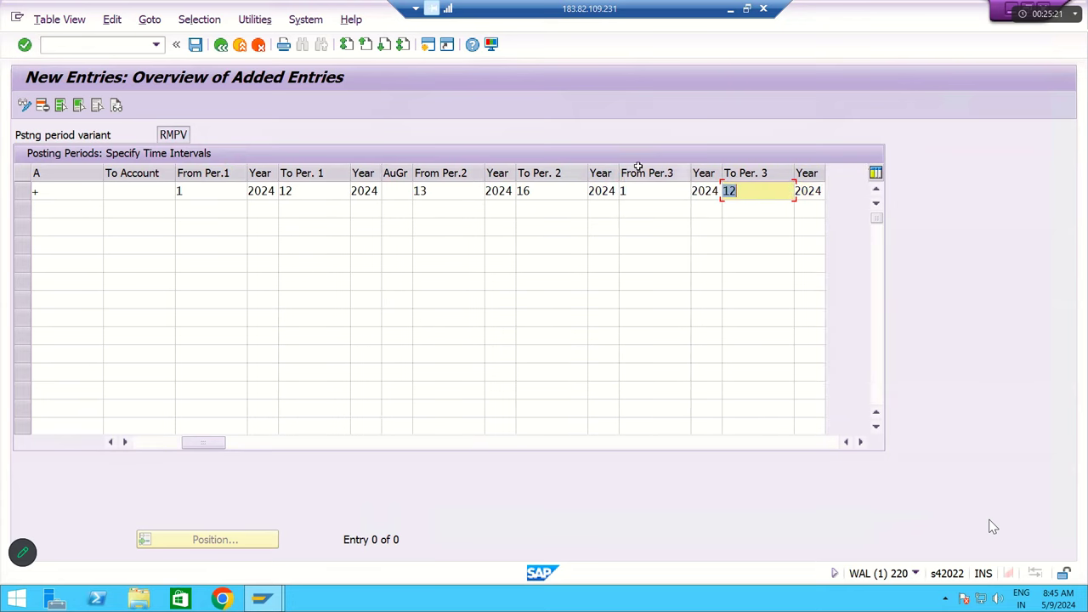
left_click(435, 188)
left_click(544, 189)
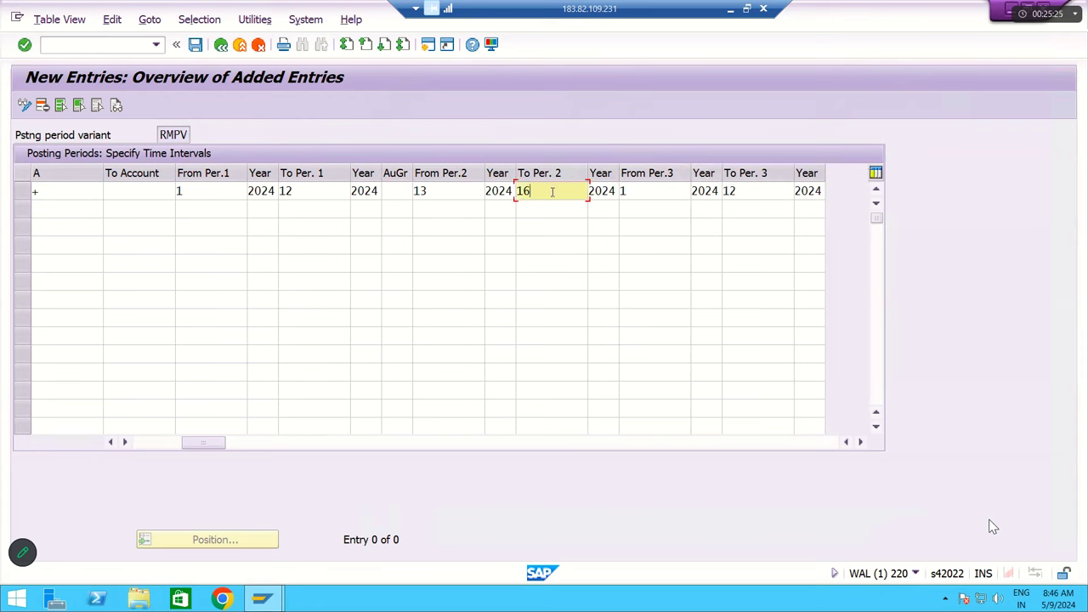
left_click(453, 190)
left_click(537, 187)
key("shift+Tab")
key("shift+Tab")
key("shift+Tab")
key("shift+Tab")
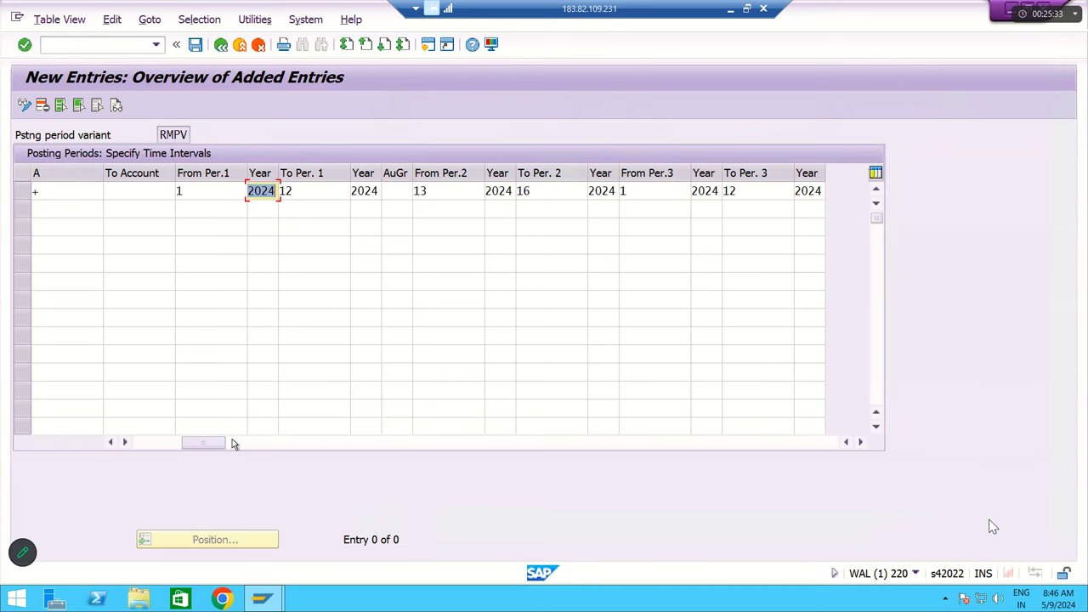
left_click_drag(212, 448, 153, 448)
key("Return")
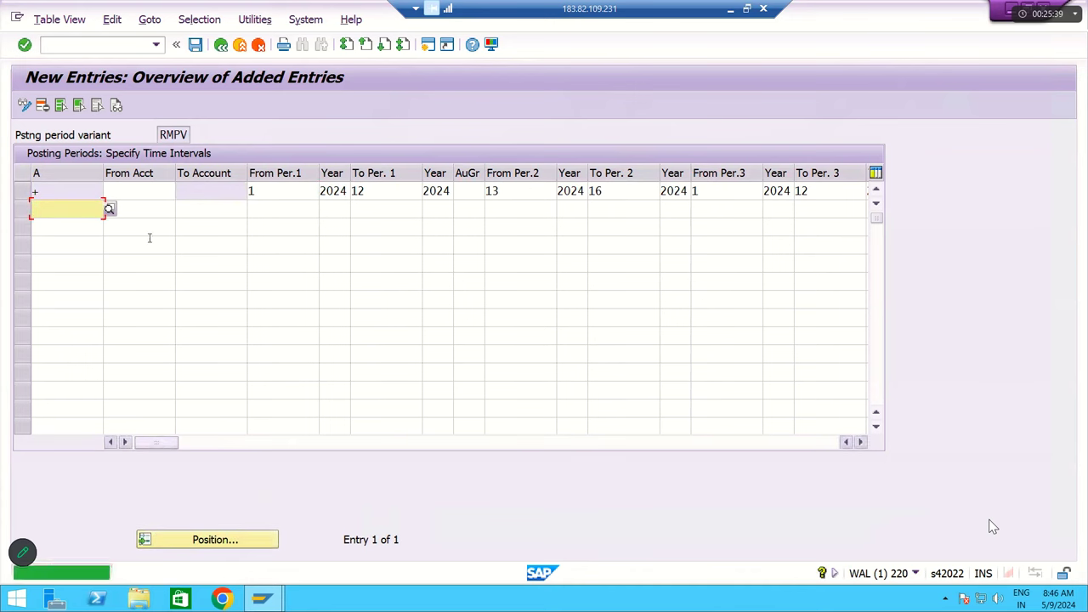
left_click(22, 192)
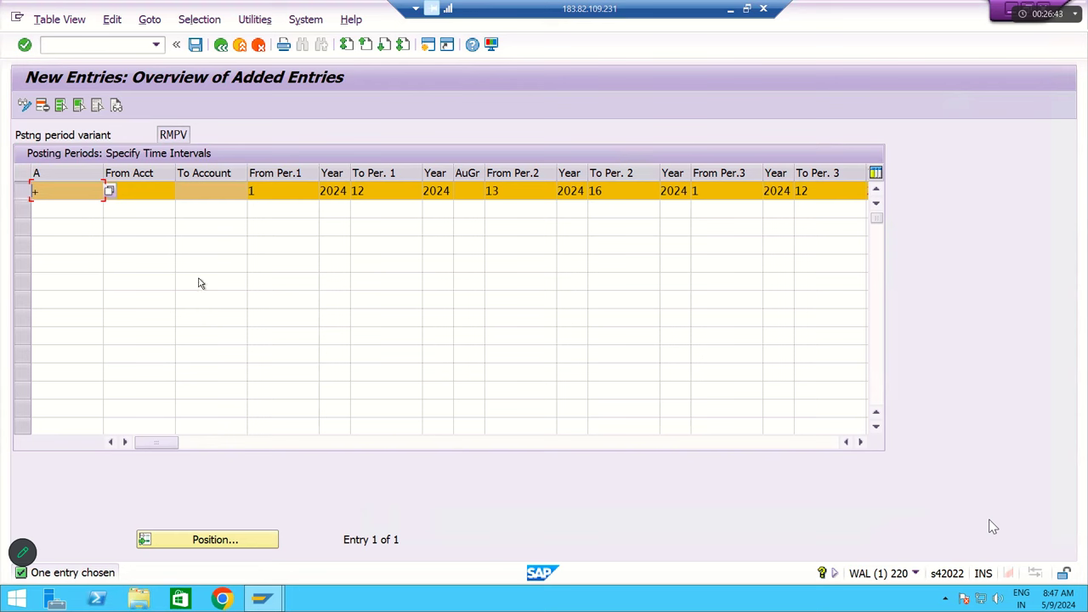
left_click(861, 443)
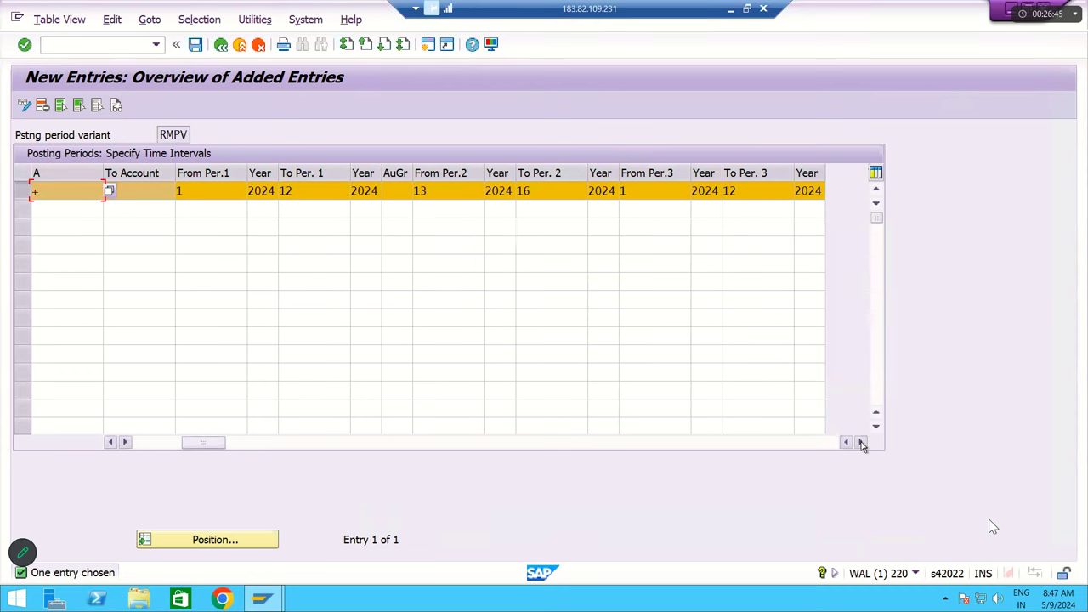
left_click(862, 443)
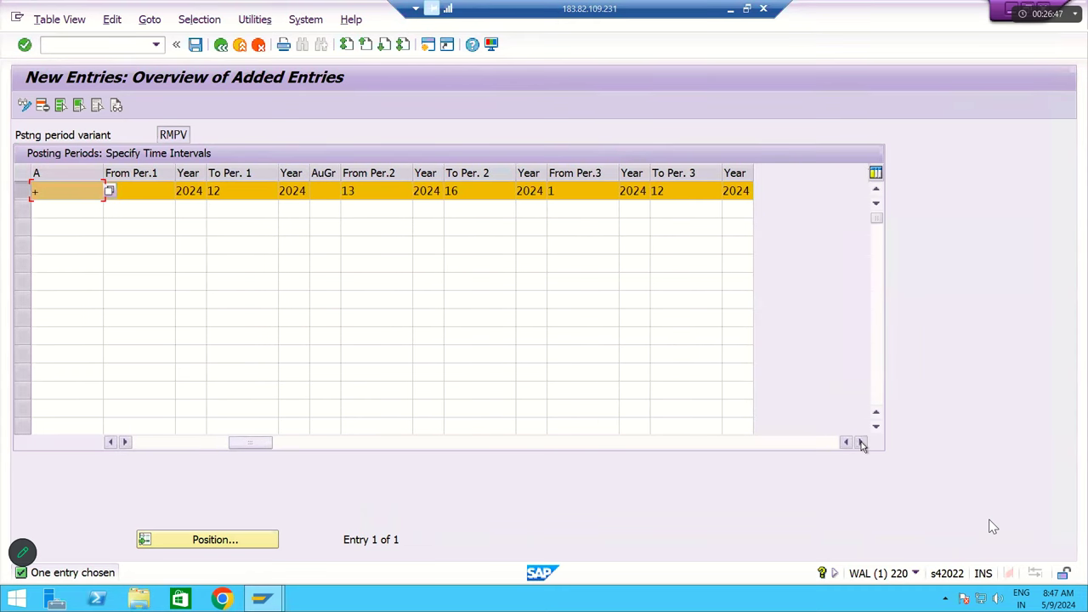
type("1")
left_click(242, 194)
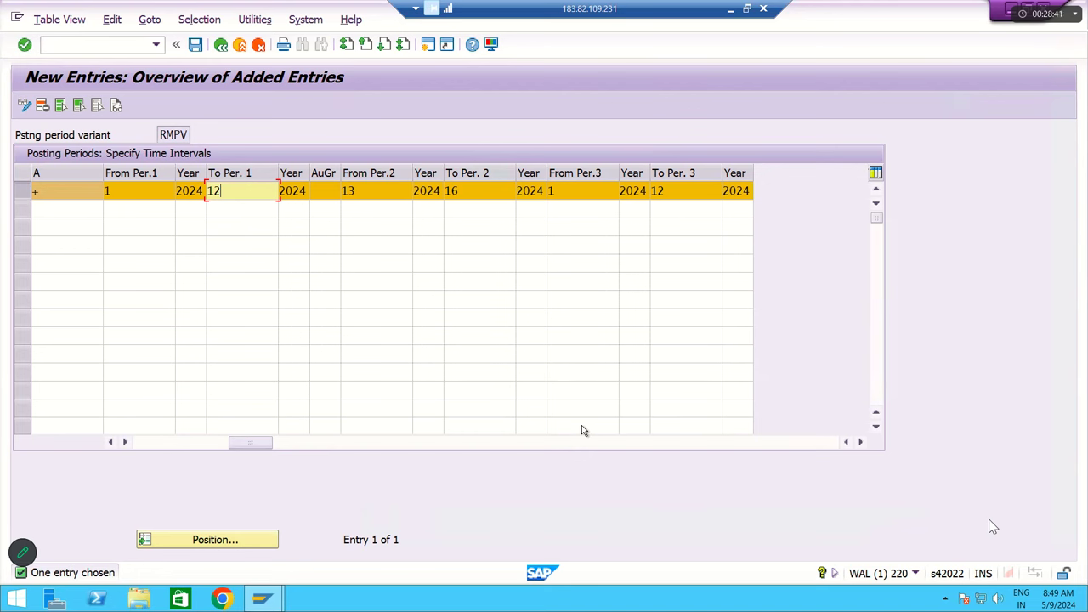
- Save the RMPV 2024 posting period intervals under the customizing request
left_click(196, 45)
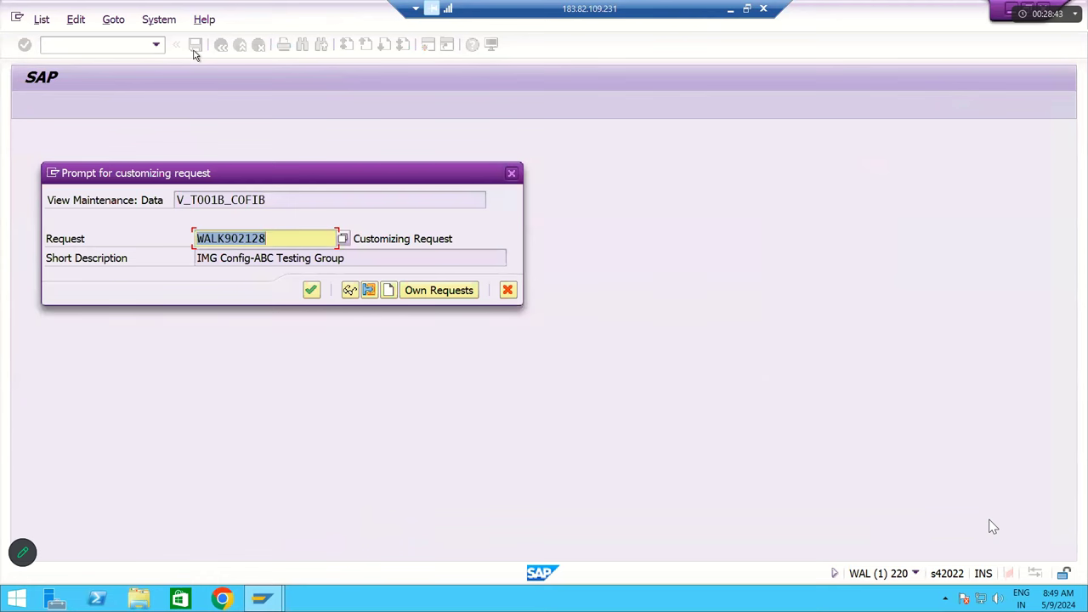
left_click(312, 290)
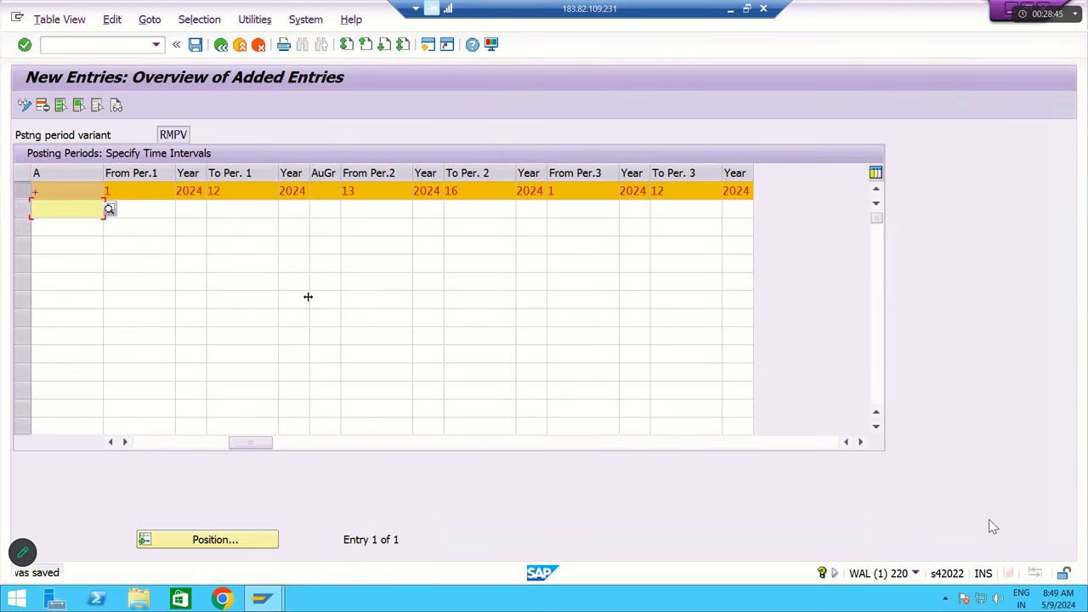
left_click(197, 45)
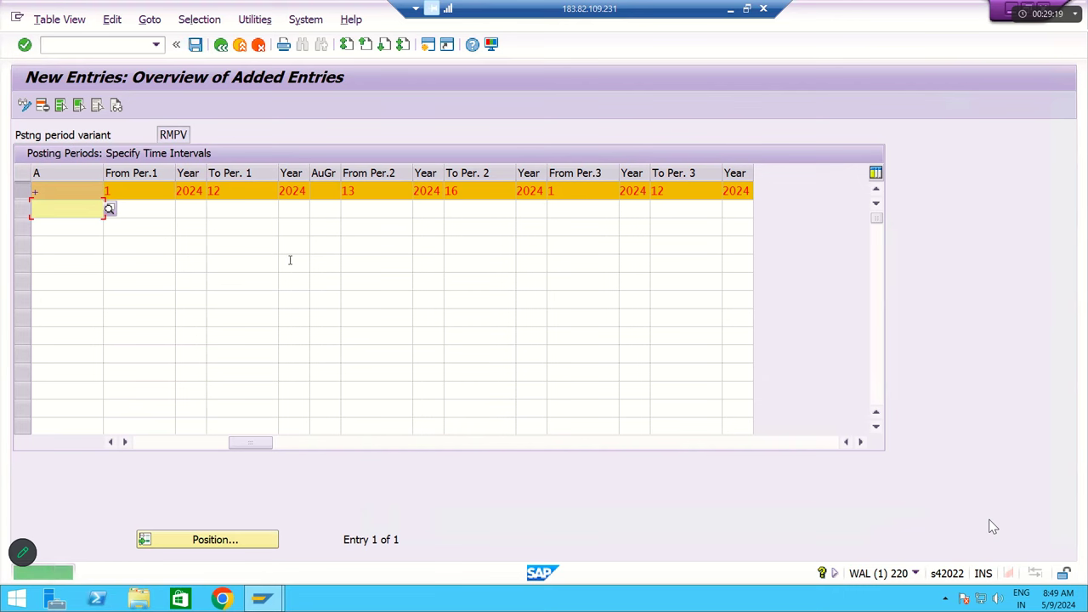
key("ctrl+s")
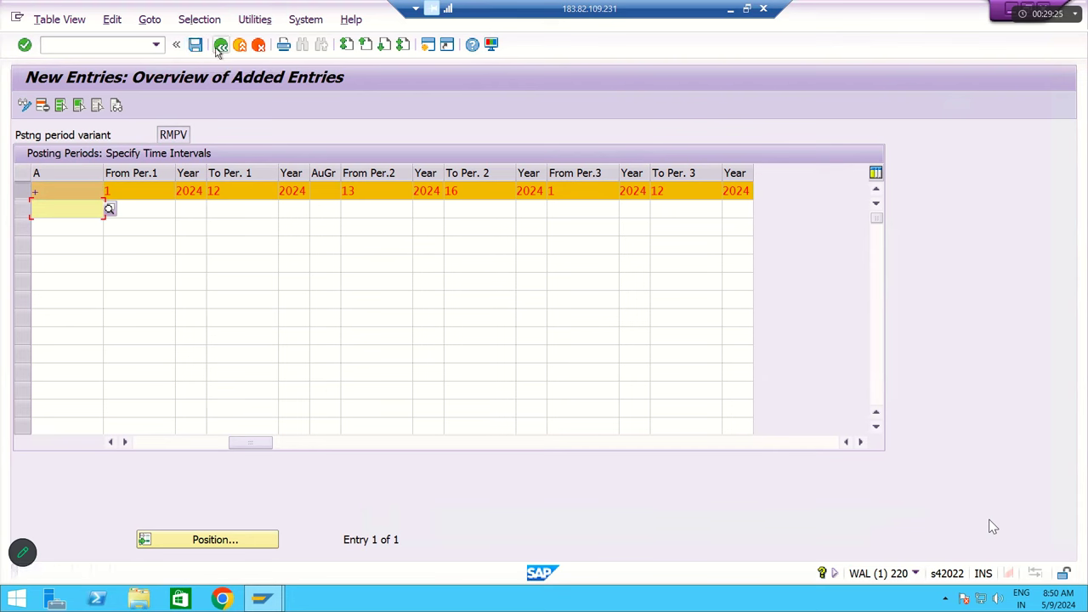
- Return to the IMG tree, minimize the SAP session, and move to free cells in Excel's row 49
left_click(220, 45)
left_click(220, 45)
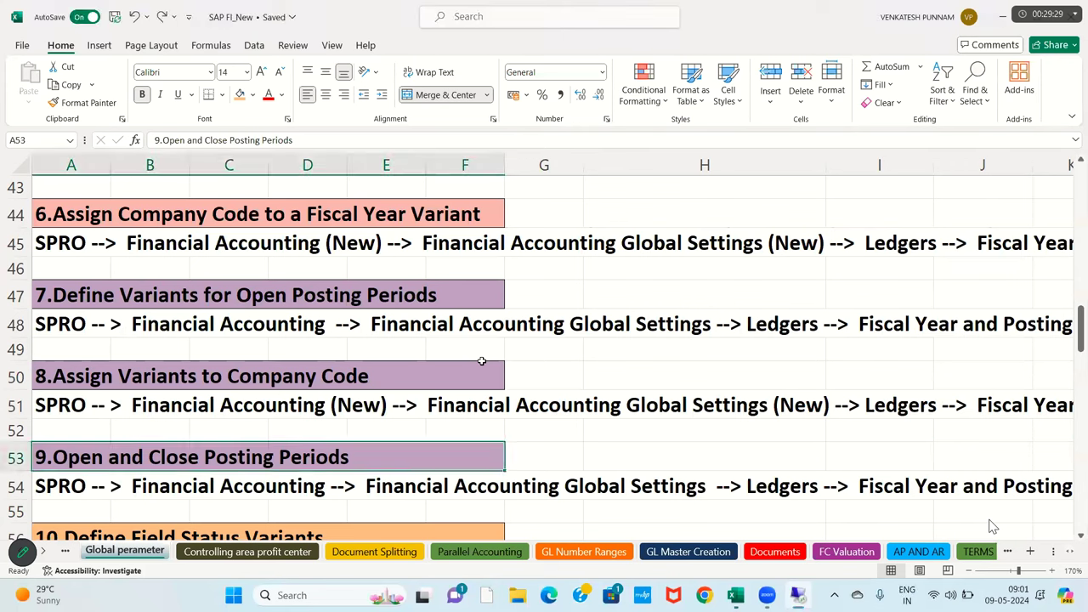
left_click(730, 9)
key("Up")
key("Up")
key("Up")
left_click(637, 344)
key("Right")
key("Right")
key("Right")
key("Right")
key("Right")
key("Right")
key("Right")
key("Right")
key("Right")
key("Right")
key("Right")
key("Right")
key("Right")
key("Right")
key("Right")
key("Right")
key("Right")
key("Right")
key("Right")
key("Right")
key("Right")
key("Right")
key("Right")
key("Right")
key("Right")
key("Right")
key("Right")
key("Right")
key("Right")
key("Right")
key("Right")
key("Right")
key("Right")
key("Right")
key("Right")
key("Right")
key("Right")
key("Right")
key("Right")
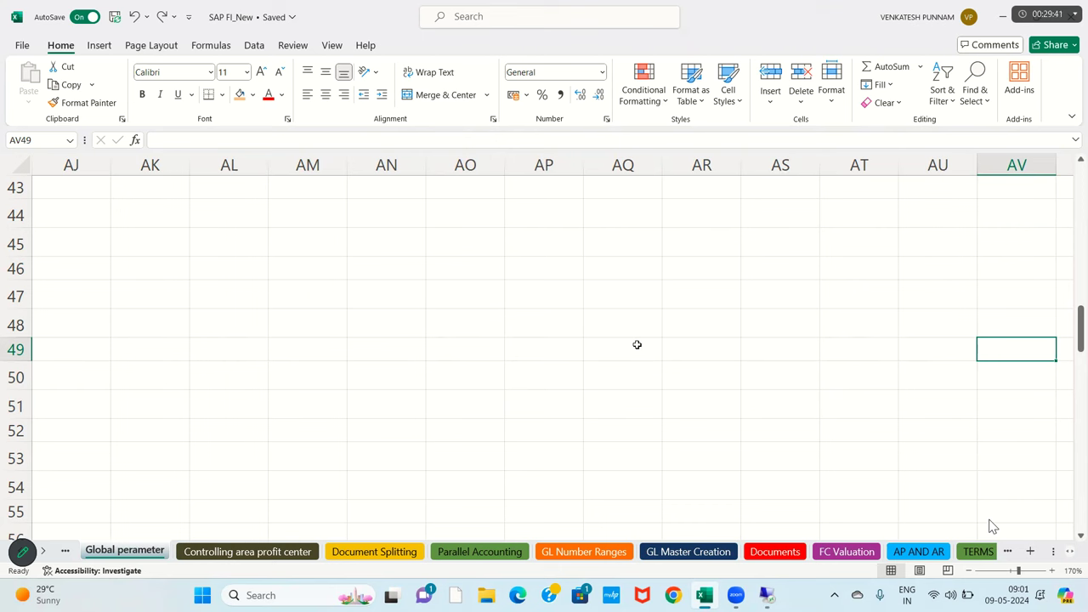
- Enter 'Posting Period Variat' in AP48 and 'RMPV' in AP49
left_click(552, 318)
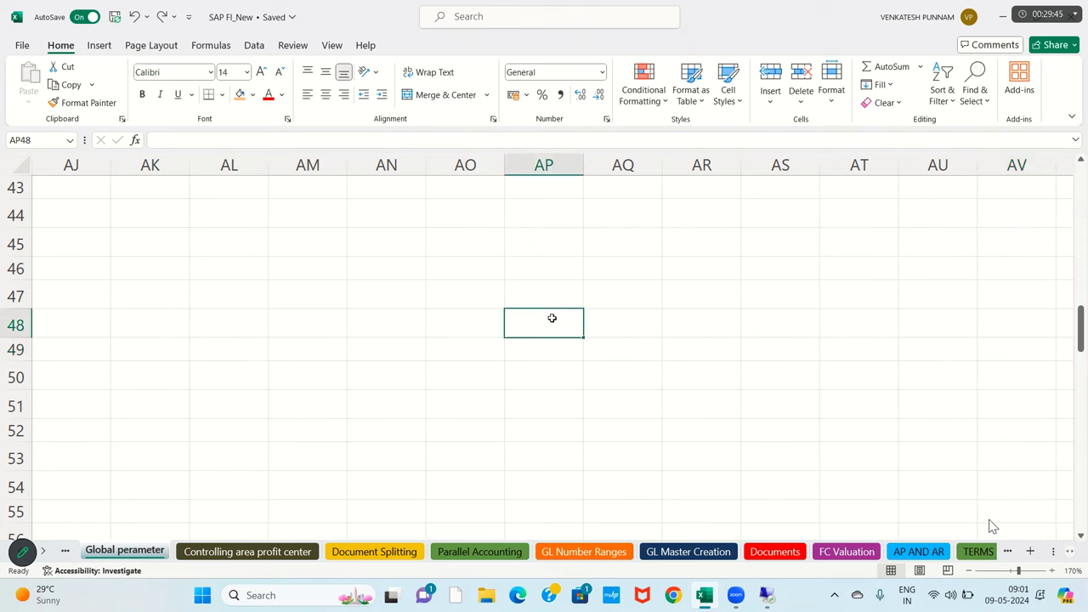
type("v")
key("BackSpace")
type("pSTI")
key("BackSpace")
key("BackSpace")
key("BackSpace")
key("BackSpace")
type("P")
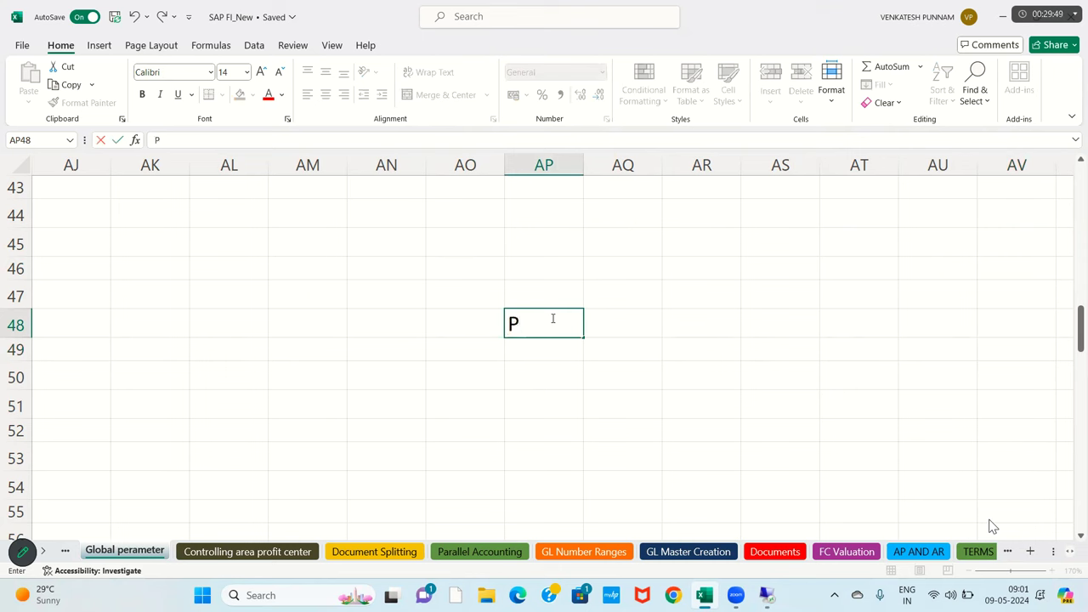
type("osting Priod")
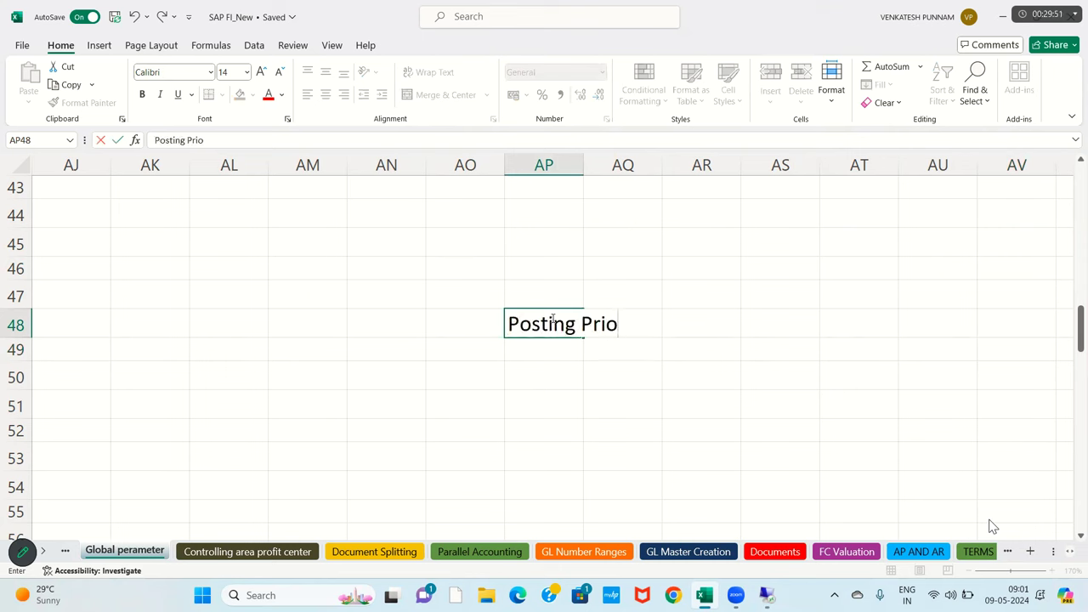
key("BackSpace")
key("BackSpace")
key("BackSpace")
key("BackSpace")
type("eriod Variat")
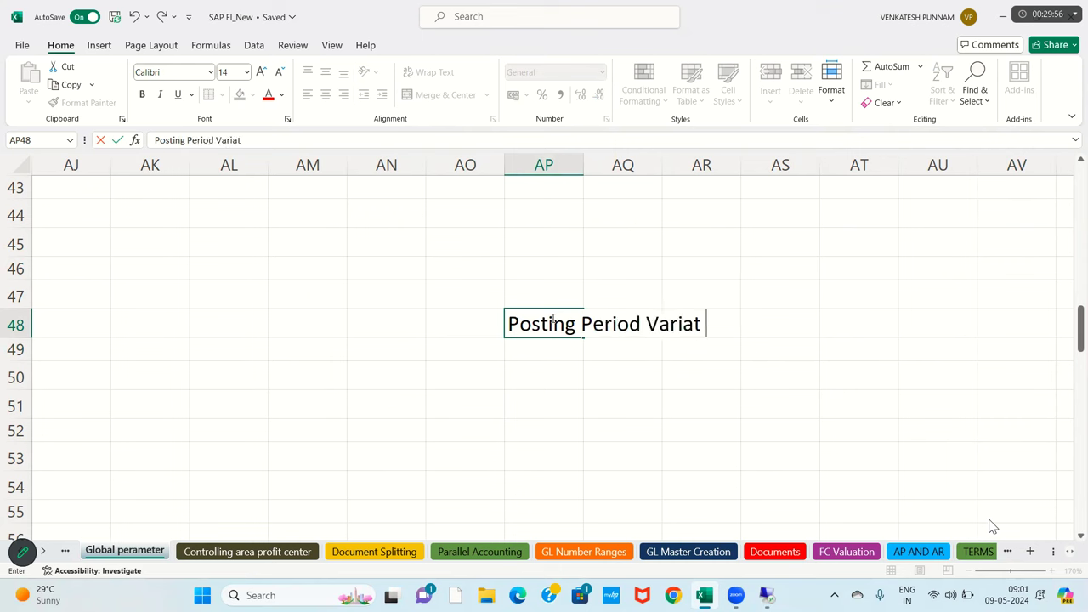
key("Return")
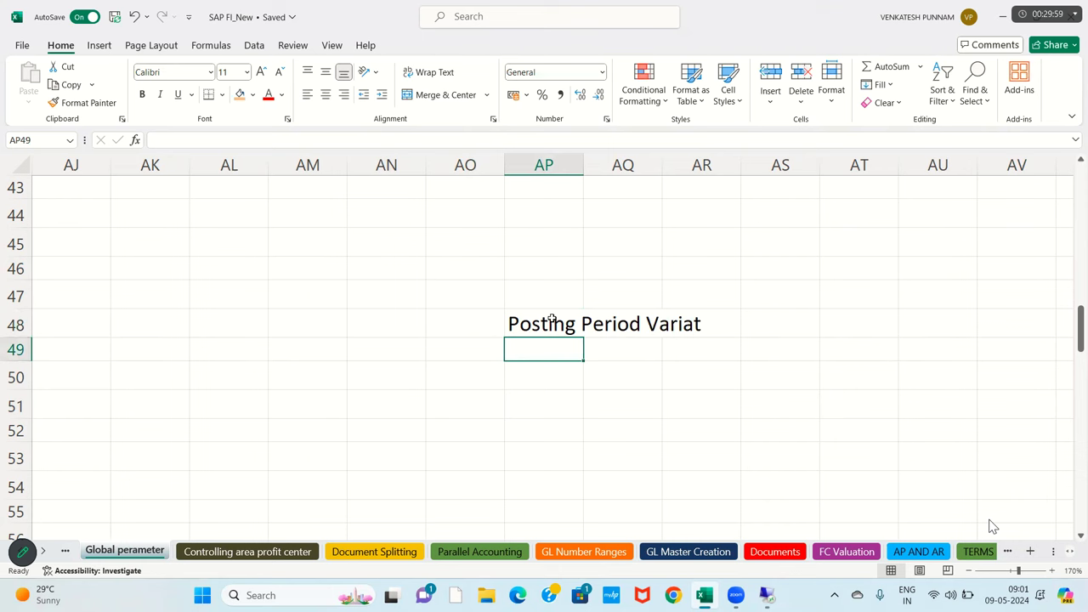
type("RMPV")
key("Return")
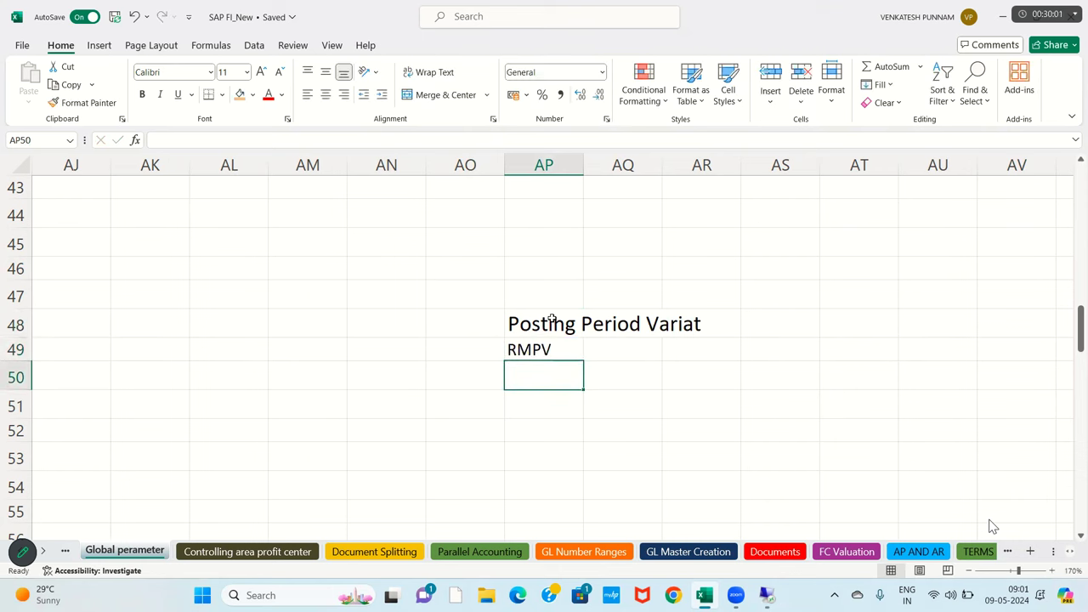
- Draw two arrows rising from the heading, one up-left and one up-right
left_click(548, 325)
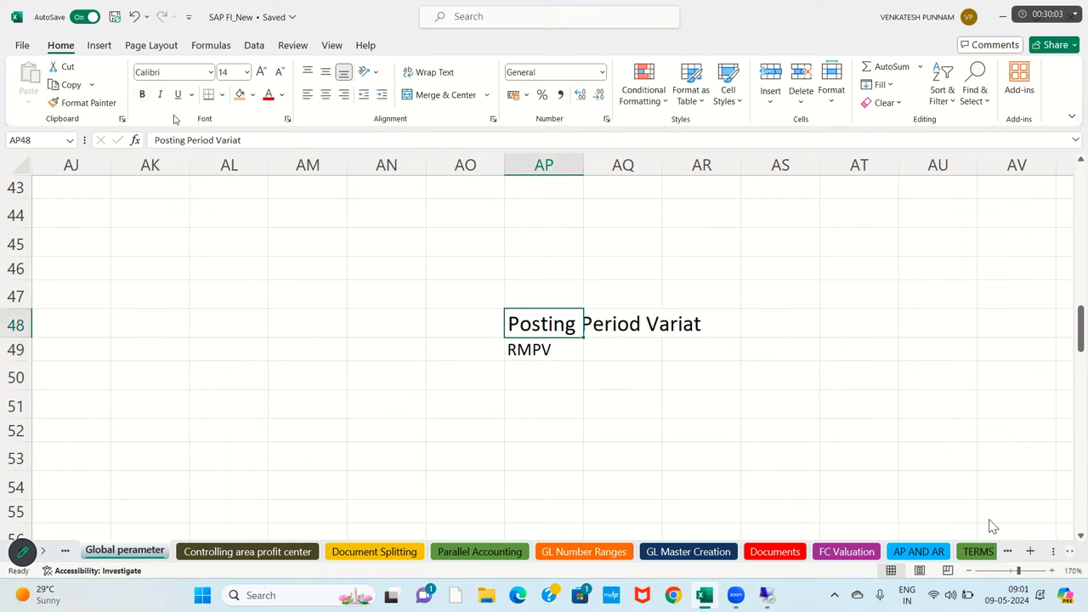
left_click(99, 45)
left_click(220, 66)
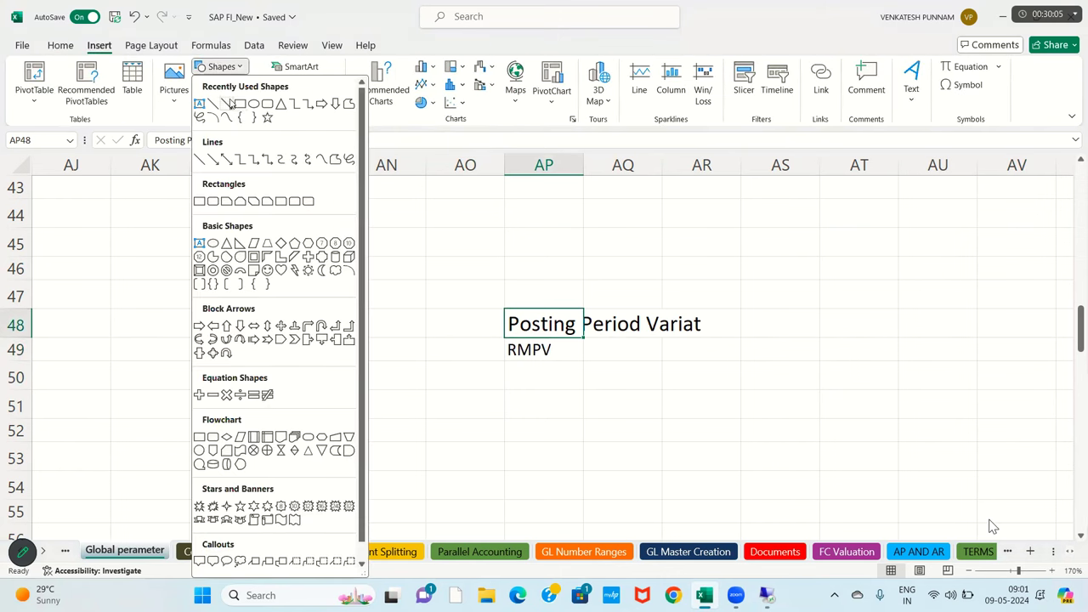
left_click_drag(544, 317, 498, 258)
left_click(49, 72)
left_click_drag(587, 309, 632, 260)
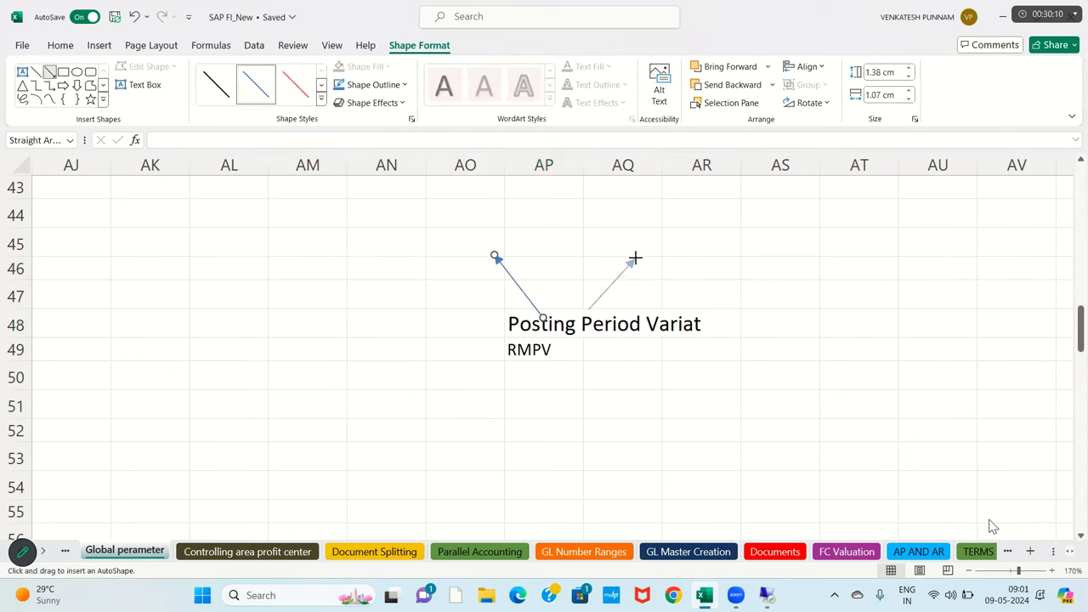
- Label the arrow ends RM11 in AO45 and RM12 in AQ45
left_click(485, 235)
type("RM11")
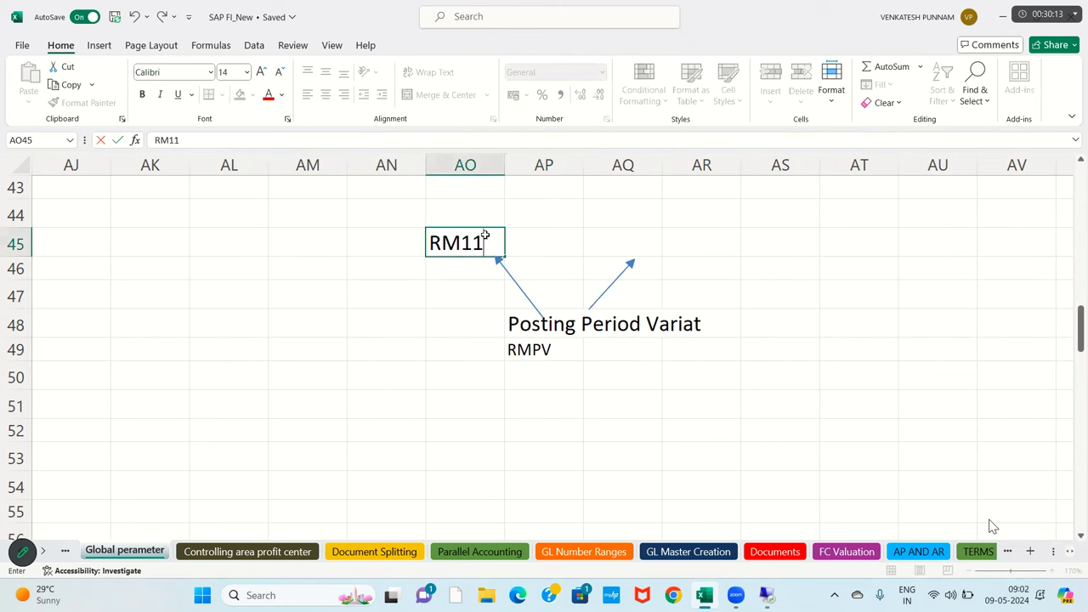
key("Tab")
key("Tab")
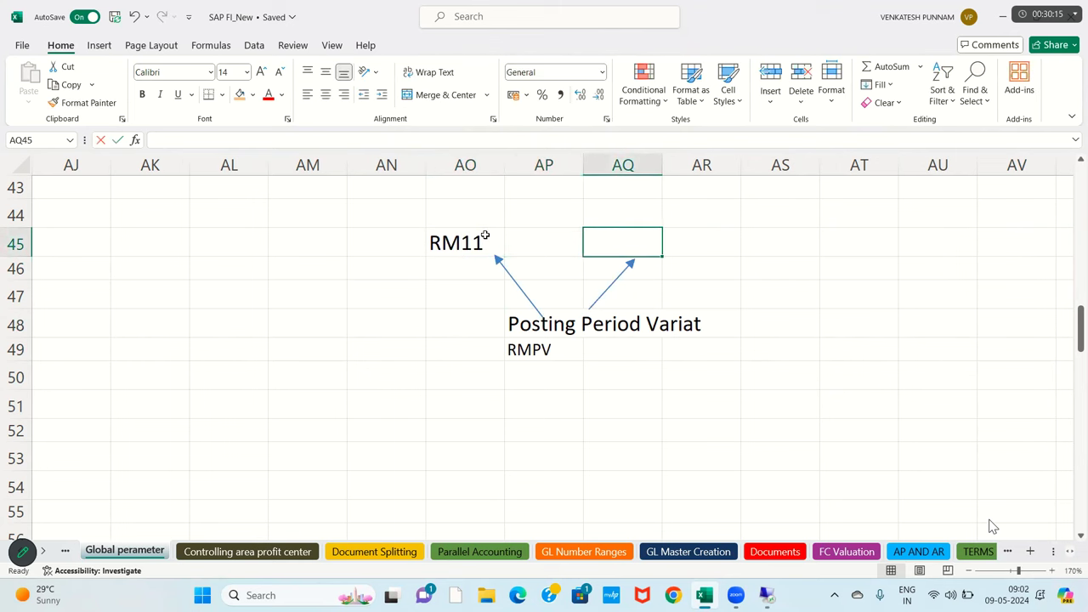
type("RM12")
key("Return")
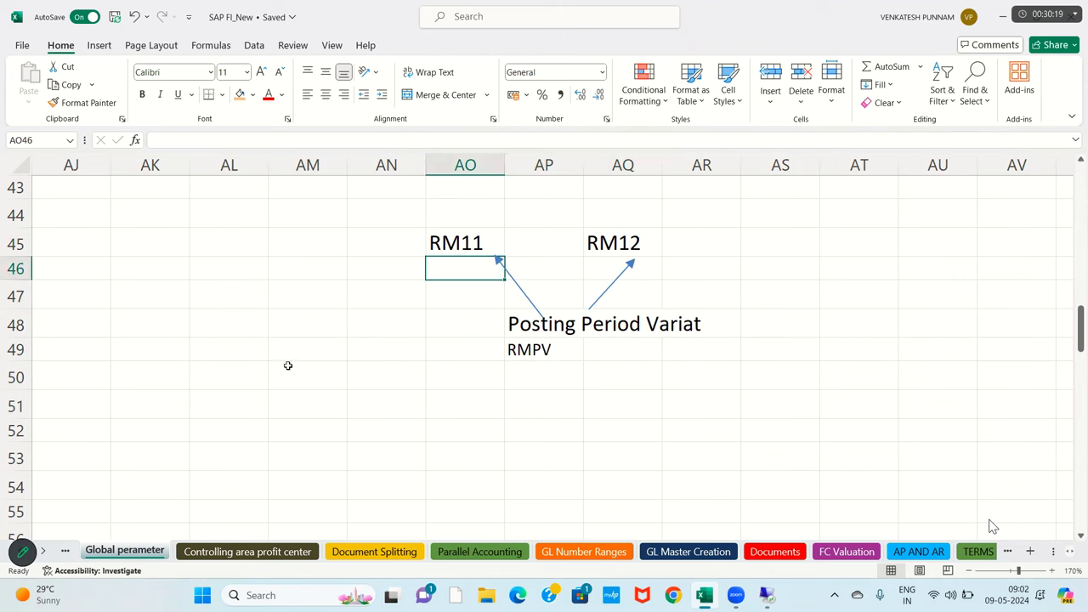
- Draw a downward arrow below RMPV to row 51
left_click(545, 350)
left_click(99, 45)
left_click(220, 66)
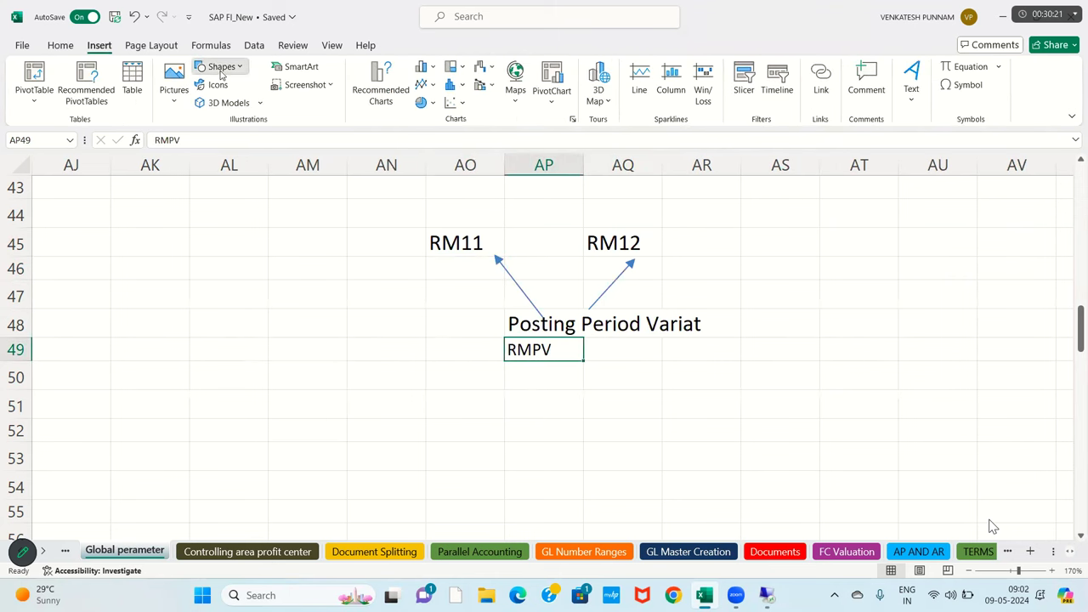
left_click(227, 105)
left_click_drag(531, 362, 531, 408)
- Enter 'Open and close Posting Period' in AP52
left_click(531, 428)
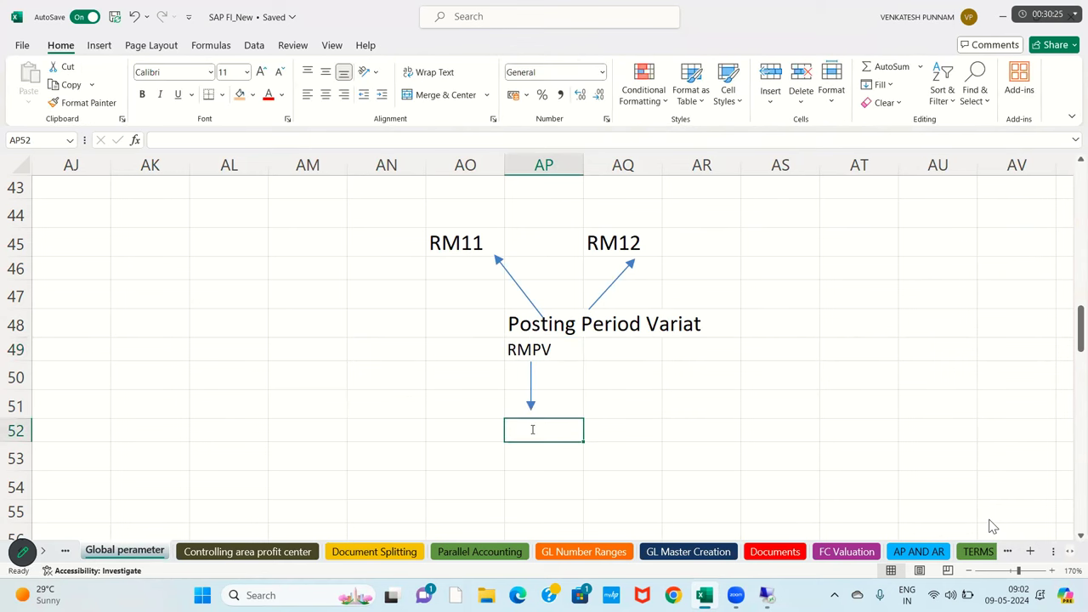
type("oPEN and clo")
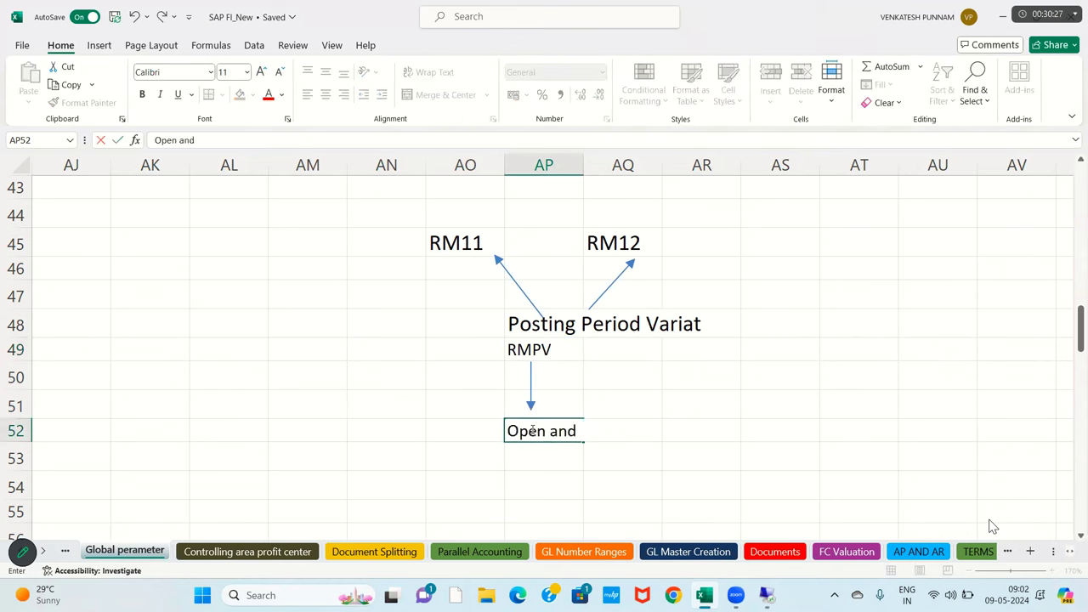
type("se p")
key("BackSpace")
type("Posting")
type(" Priod")
key("BackSpace")
key("BackSpace")
key("BackSpace")
key("BackSpace")
type("eriod")
key("Return")
- Add 'From --- TO' and the Period 01 to Period 03 range beneath it
type("From")
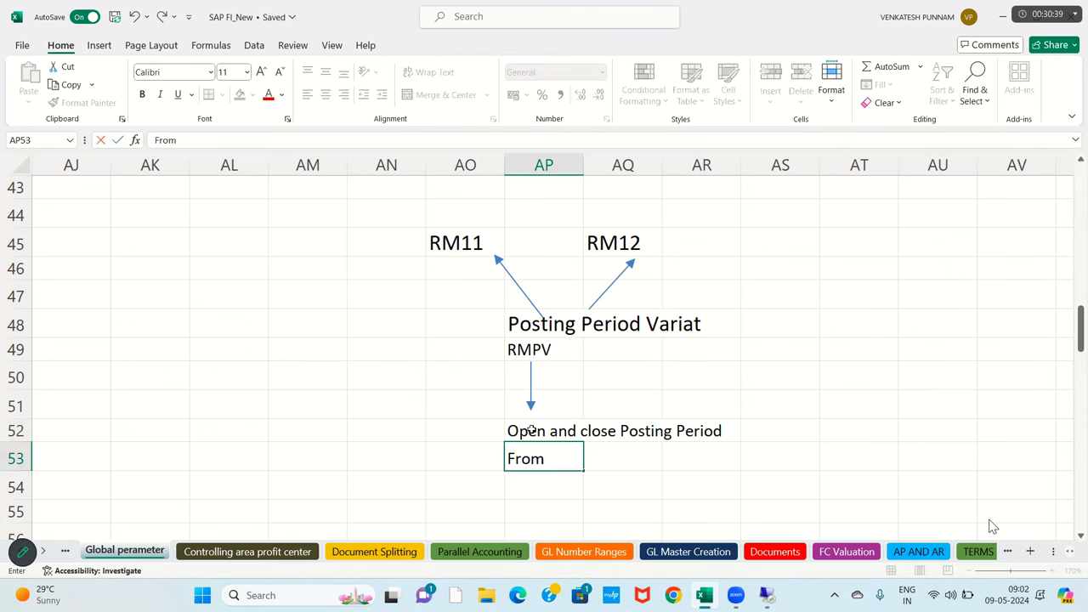
type(" --- TO")
key("Return")
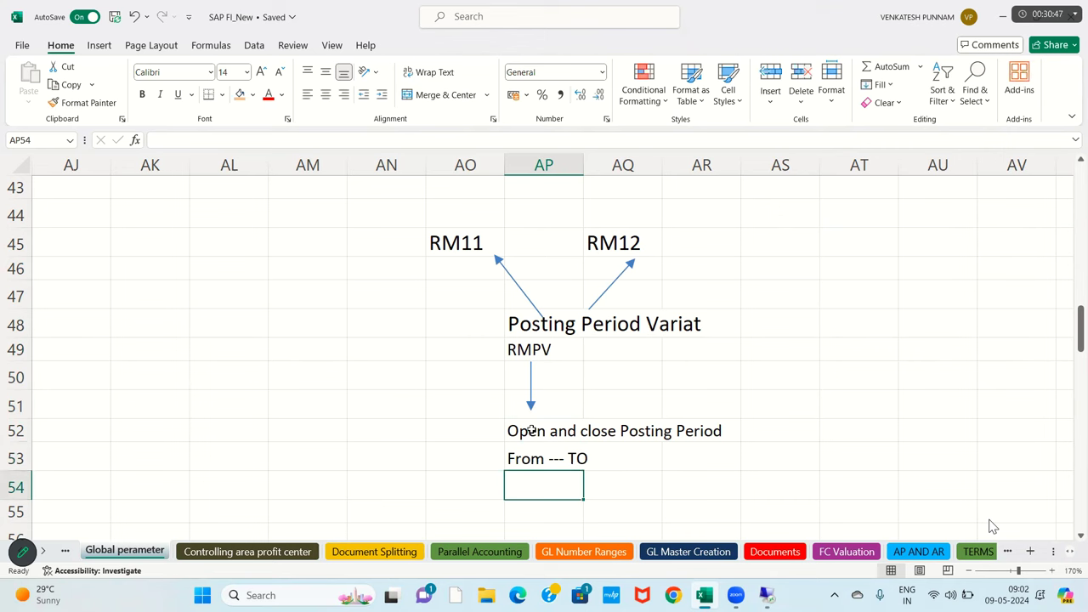
type("nO")
key("BackSpace")
key("BackSpace")
type("pERIOD 01.Priod 02 ")
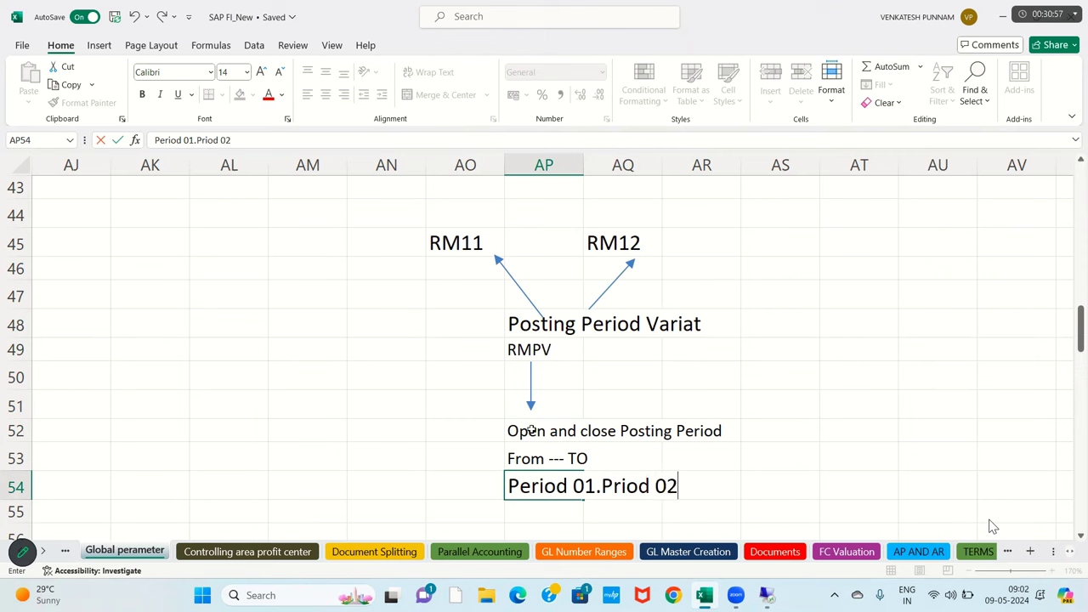
type("..")
type("Pr")
type("eriod ")
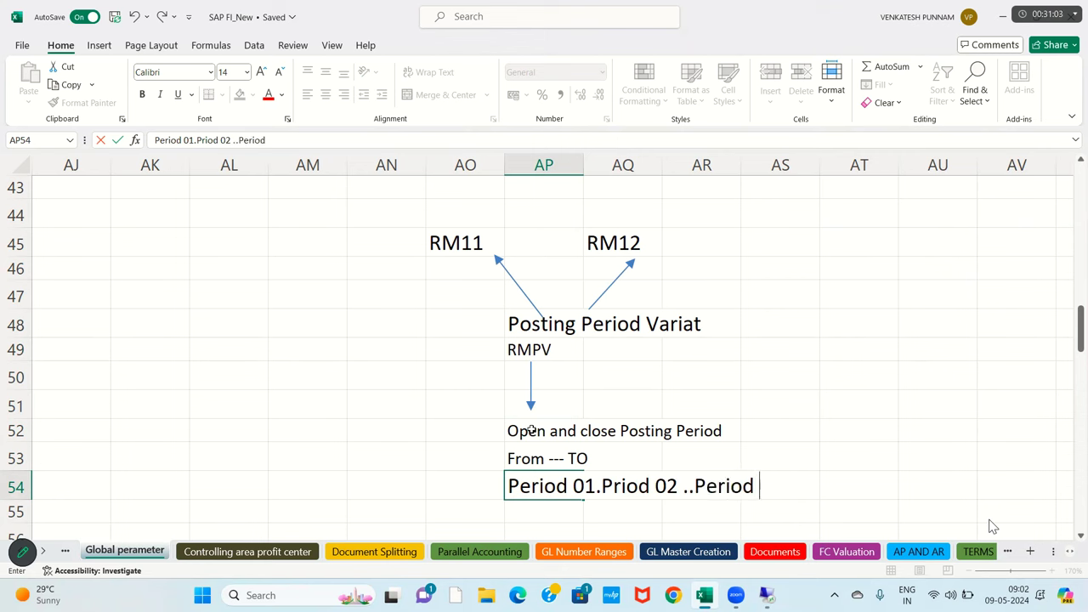
type("03")
key("Return")
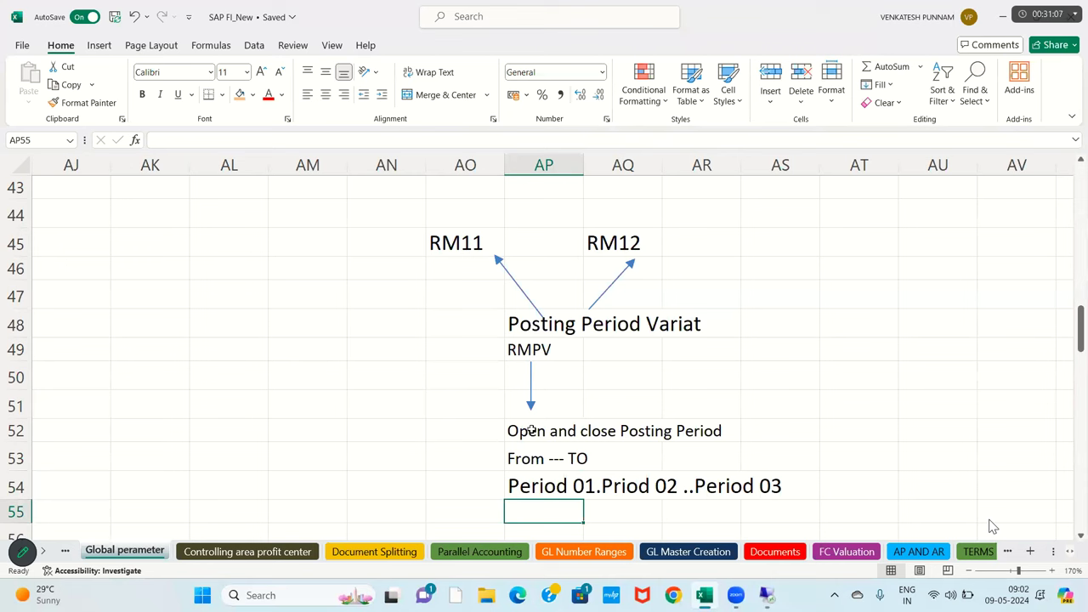
left_click_drag(522, 432, 703, 432)
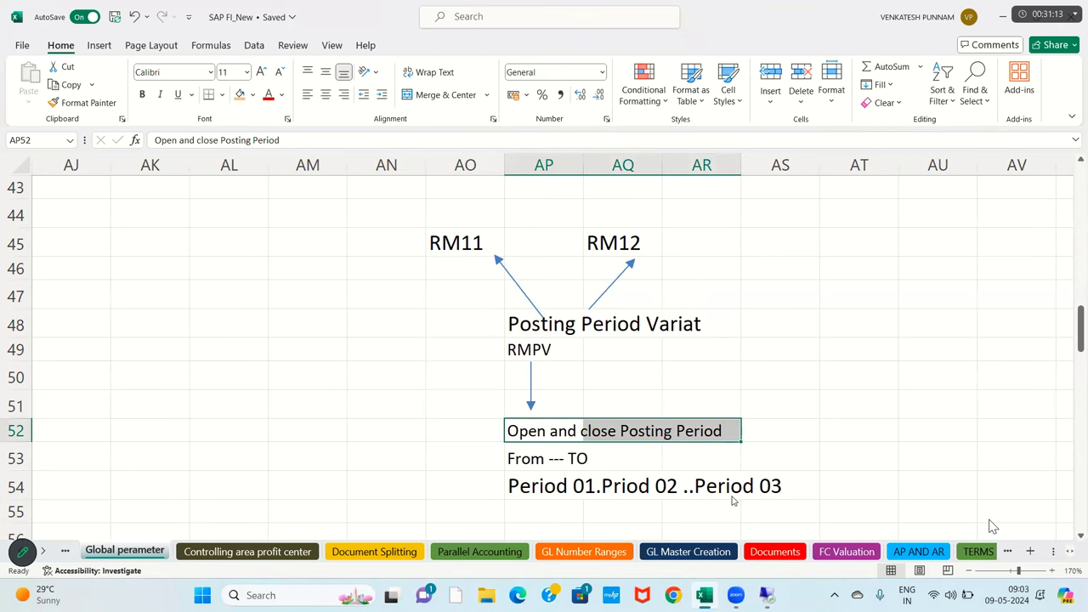
- Draw an arrow down from the period line toward row 57
scroll(733, 502, "down", 1, "ctrl")
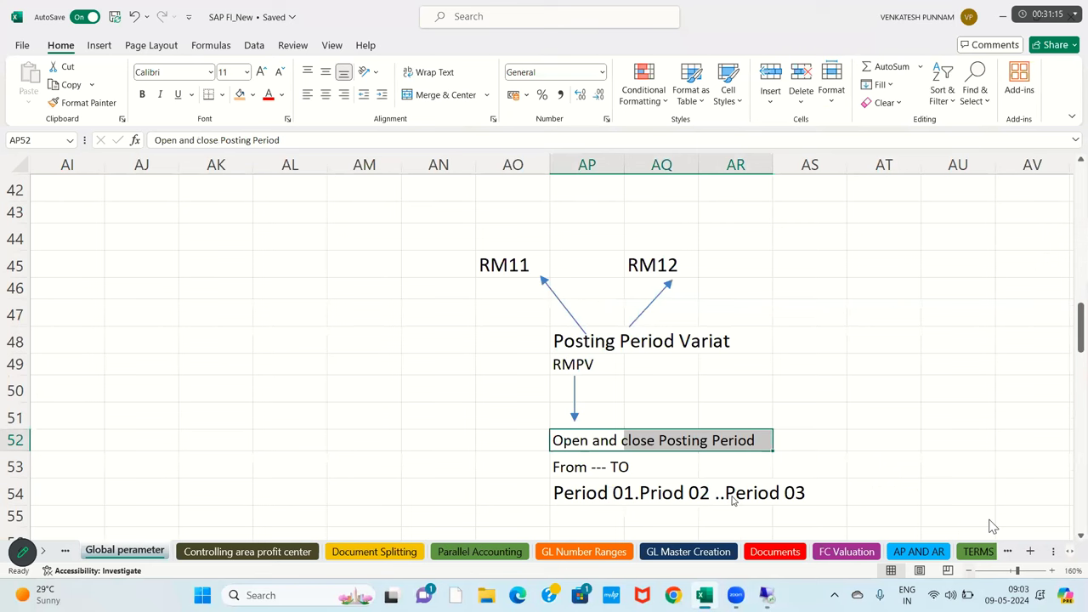
left_click(896, 449)
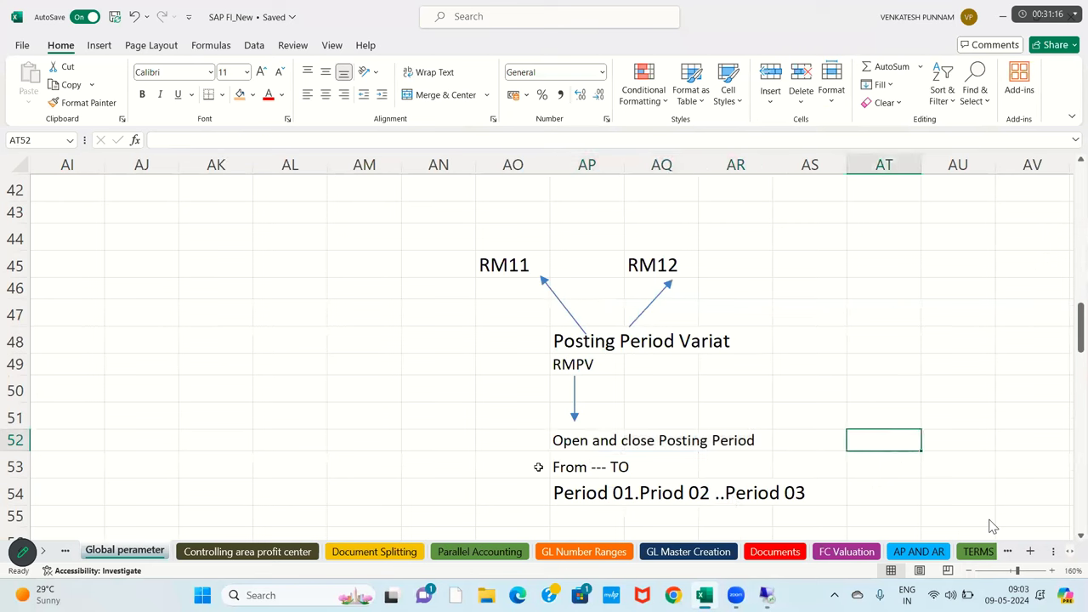
left_click(99, 45)
left_click(220, 66)
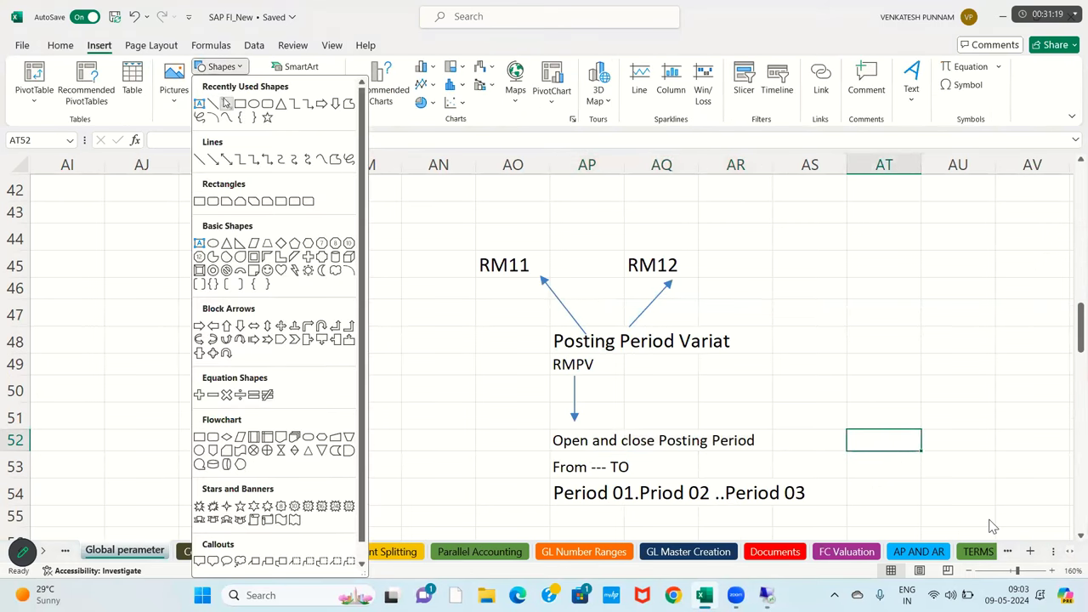
left_click(227, 102)
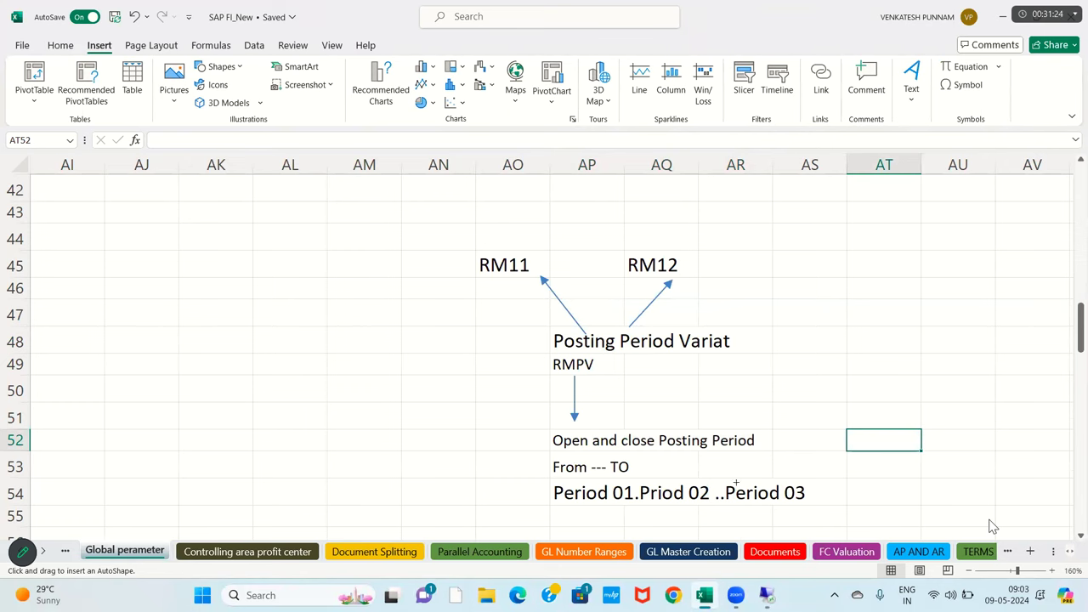
scroll(696, 467, "down", 1)
left_click_drag(606, 428, 599, 476)
- Enter 'Document Entry Posting' in AP57
left_click(588, 490)
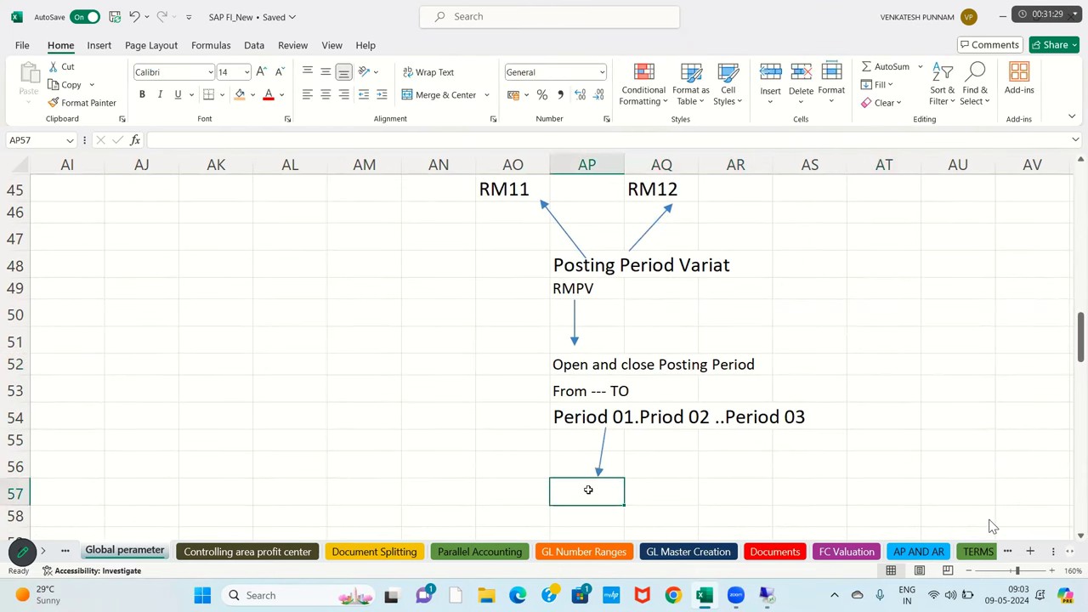
type("do")
key("BackSpace")
key("BackSpace")
key("Escape")
type("Docu")
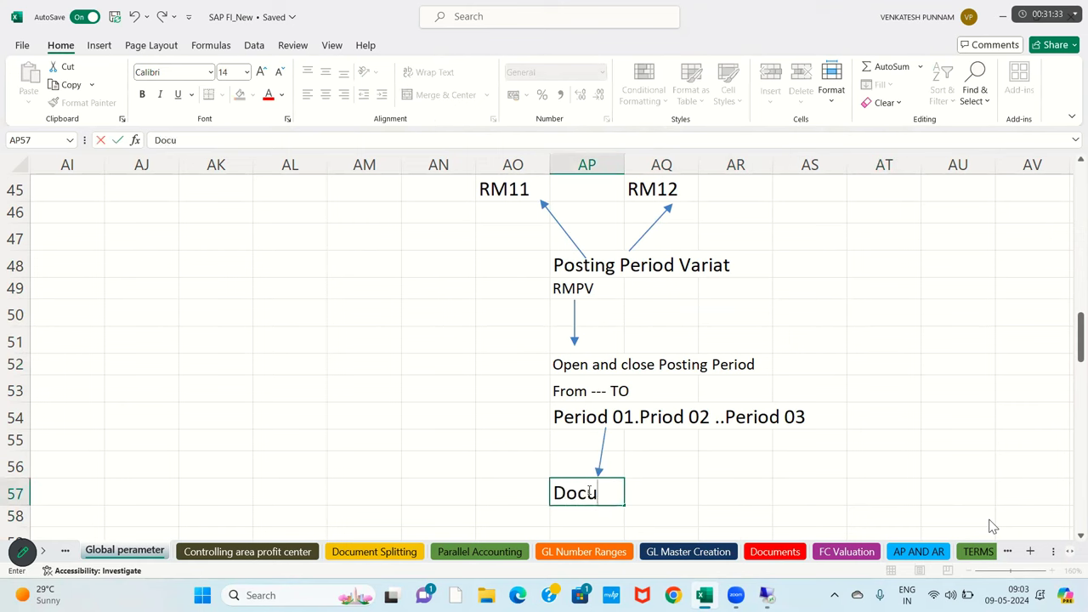
type("ment Entry Post")
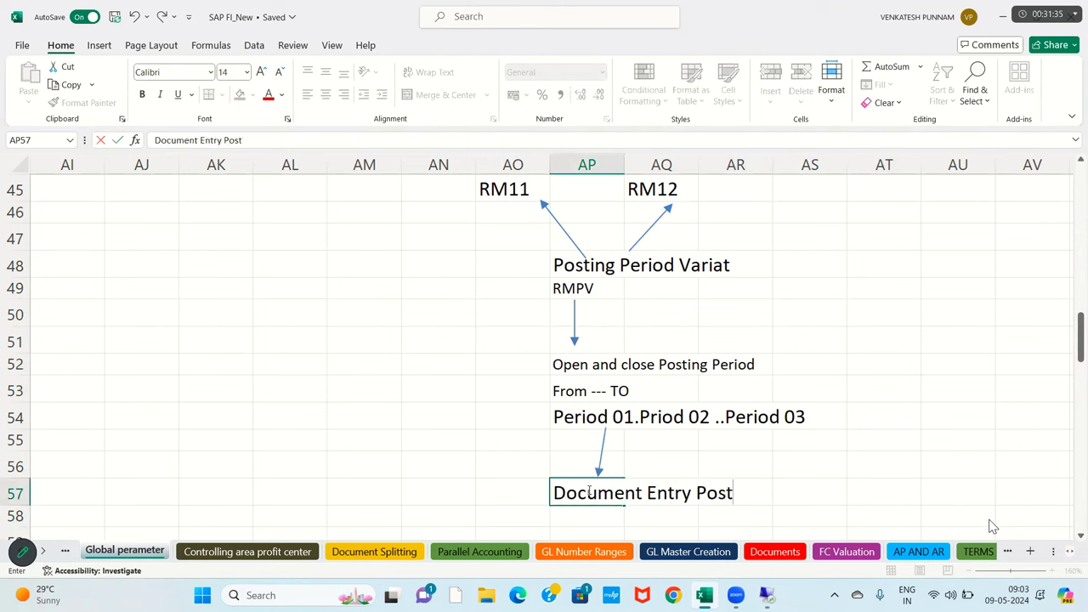
type("ing")
key("Return")
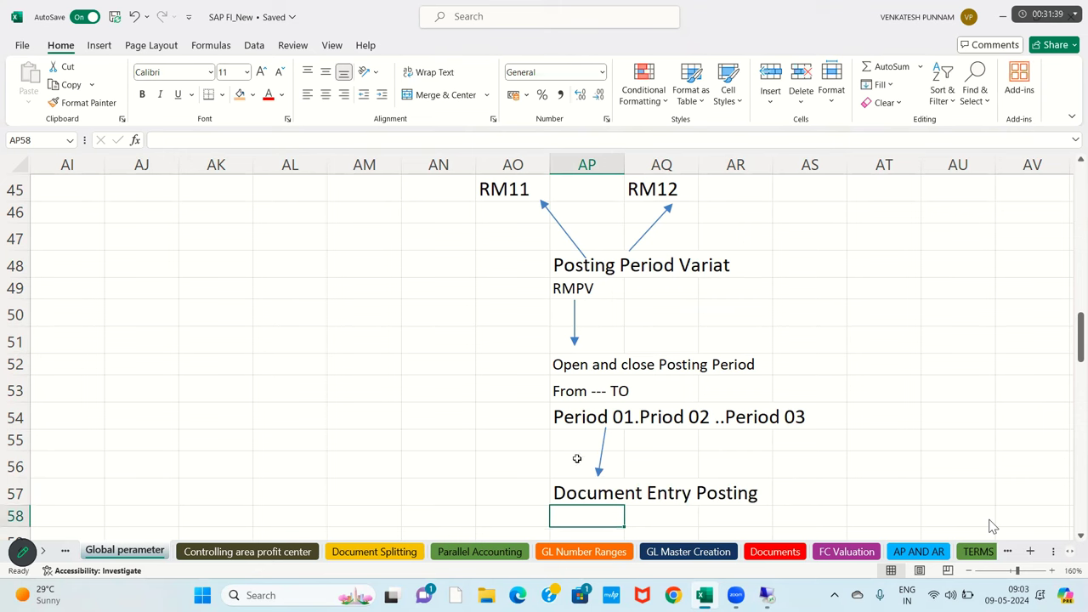
- Draw another arrow below Document Entry Posting into row 59
left_click(576, 487)
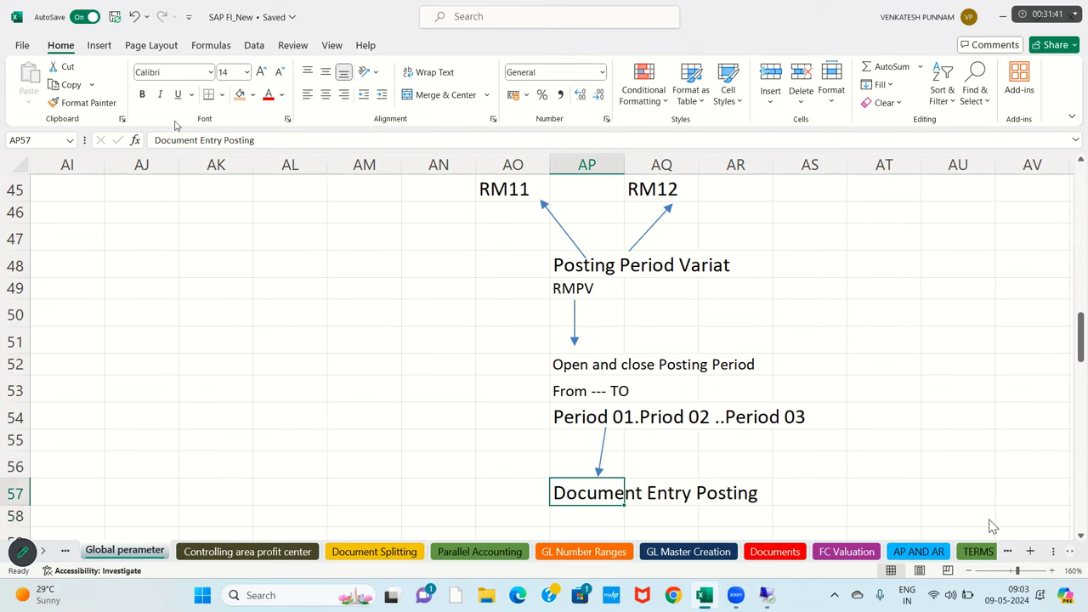
left_click(102, 48)
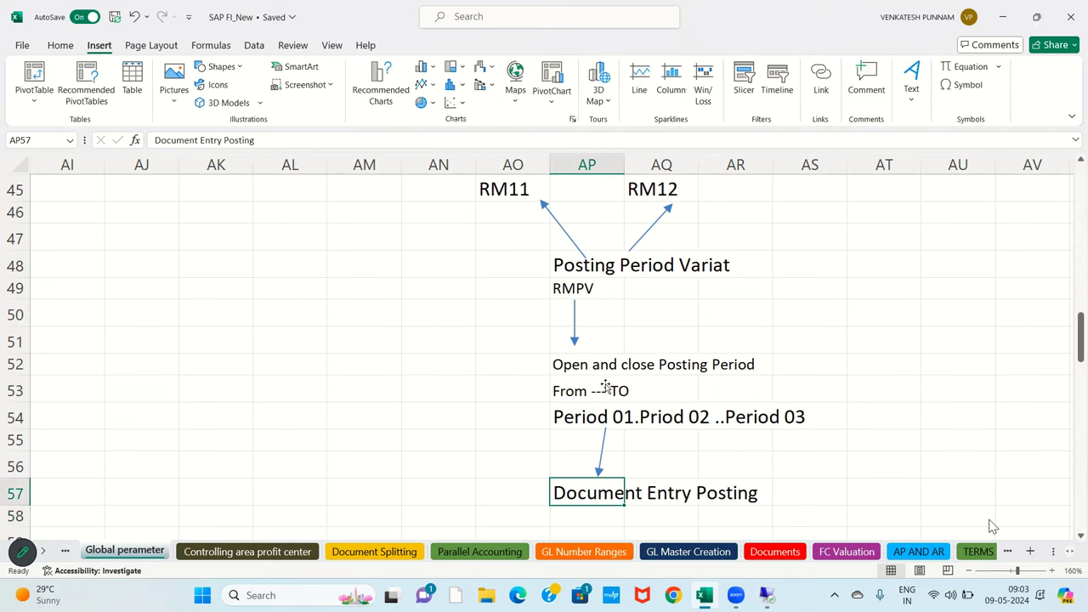
scroll(605, 383, "down", 1)
left_click(224, 68)
left_click(227, 104)
left_click_drag(583, 437, 586, 465)
left_click(586, 475)
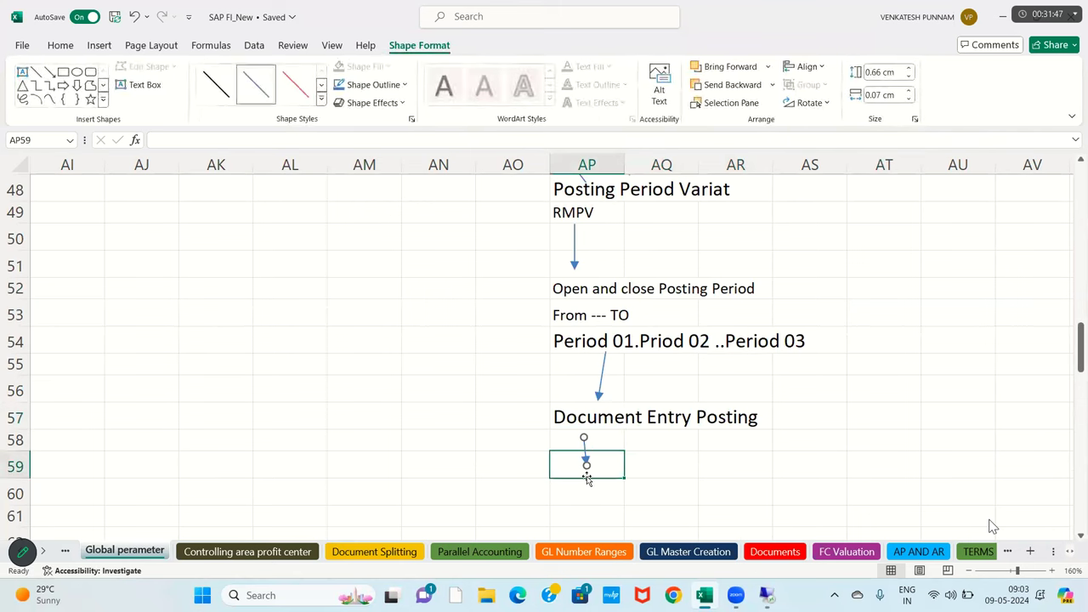
- Enter 'Reports' in AP60 as the next flowchart step
left_click(587, 479)
type("Reports")
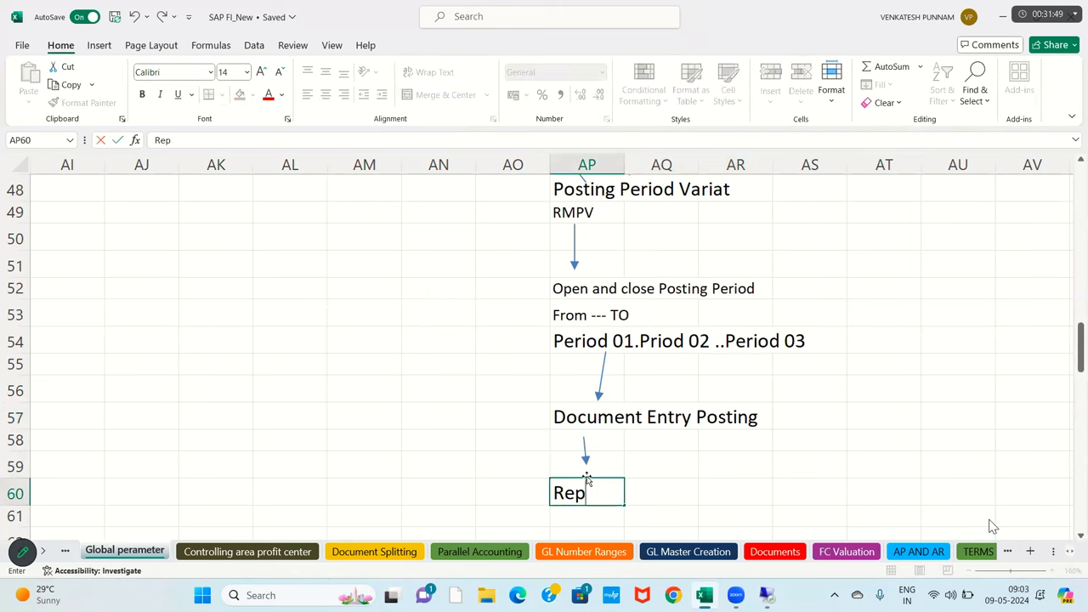
key("Return")
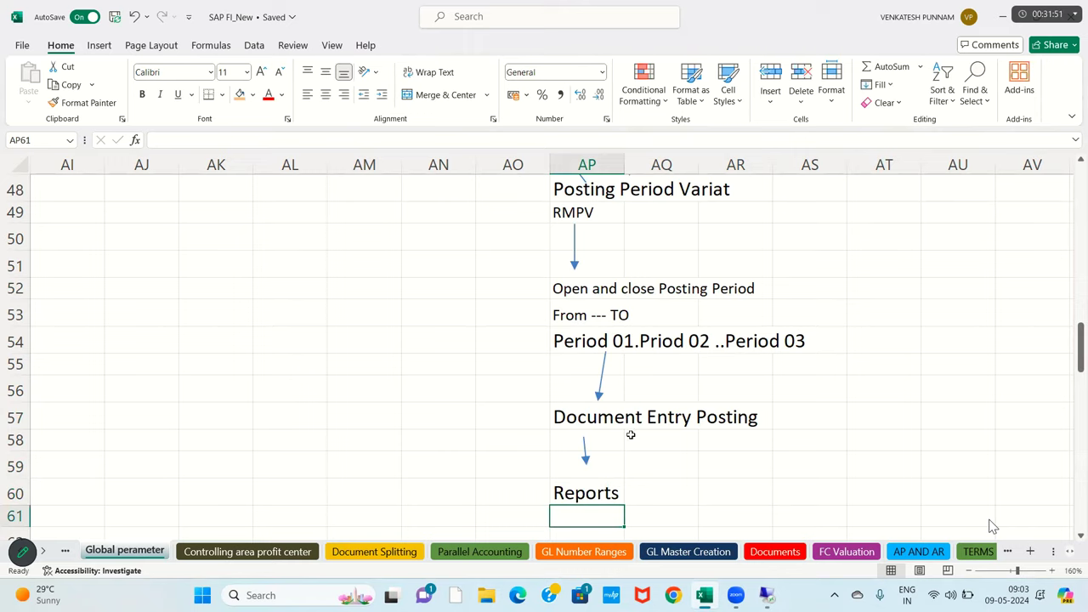
scroll(631, 435, "up", 2)
scroll(497, 264, "down", 1)
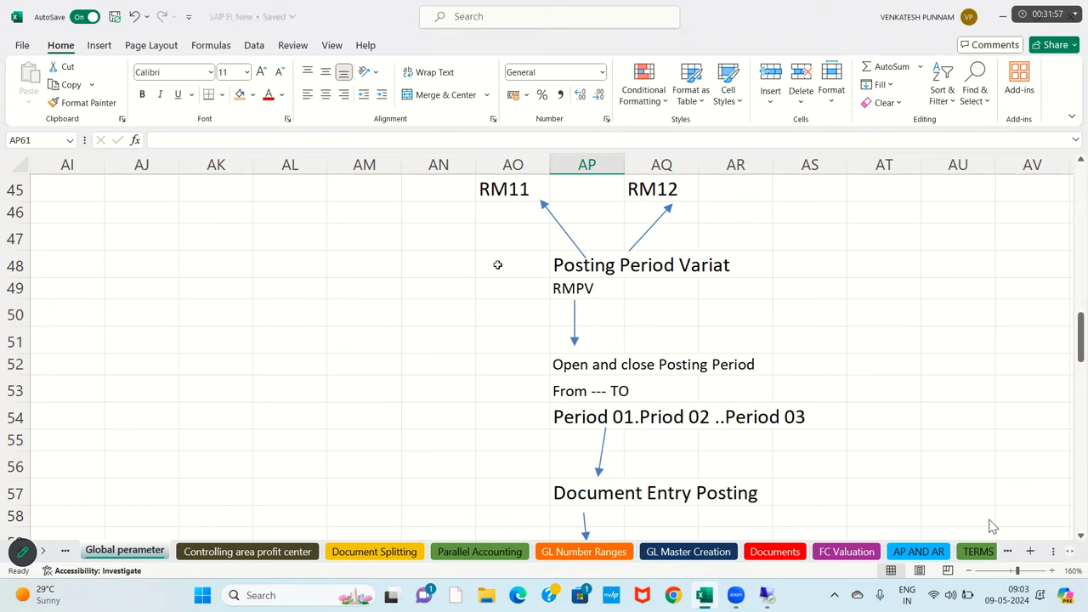
- Fill the Posting Period Variat and RMPV cells AP48:AR49 with orange
left_click_drag(586, 272, 748, 294)
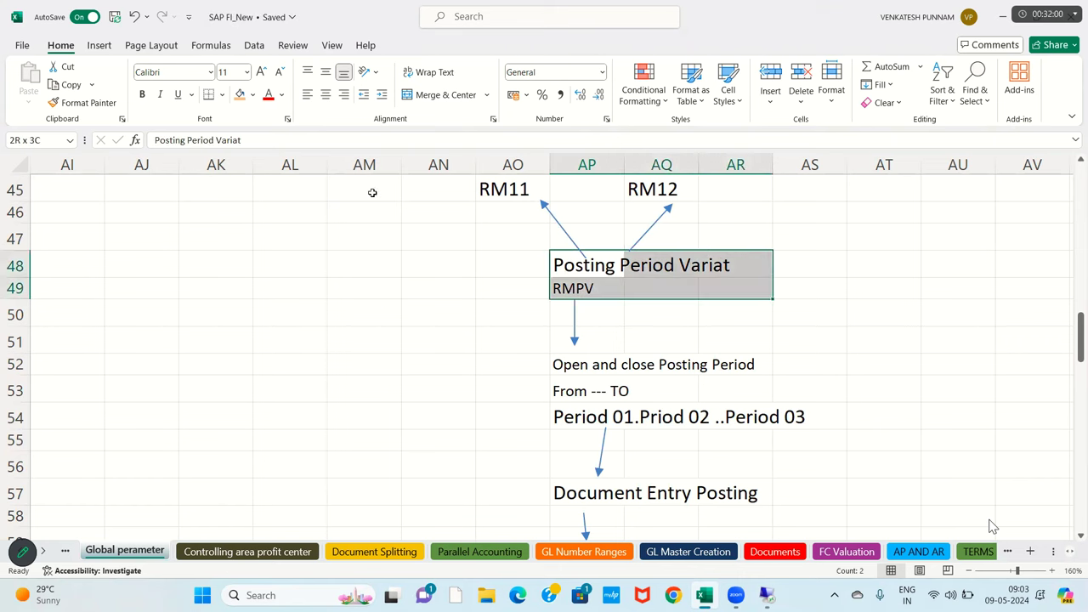
left_click(240, 94)
left_click(587, 287)
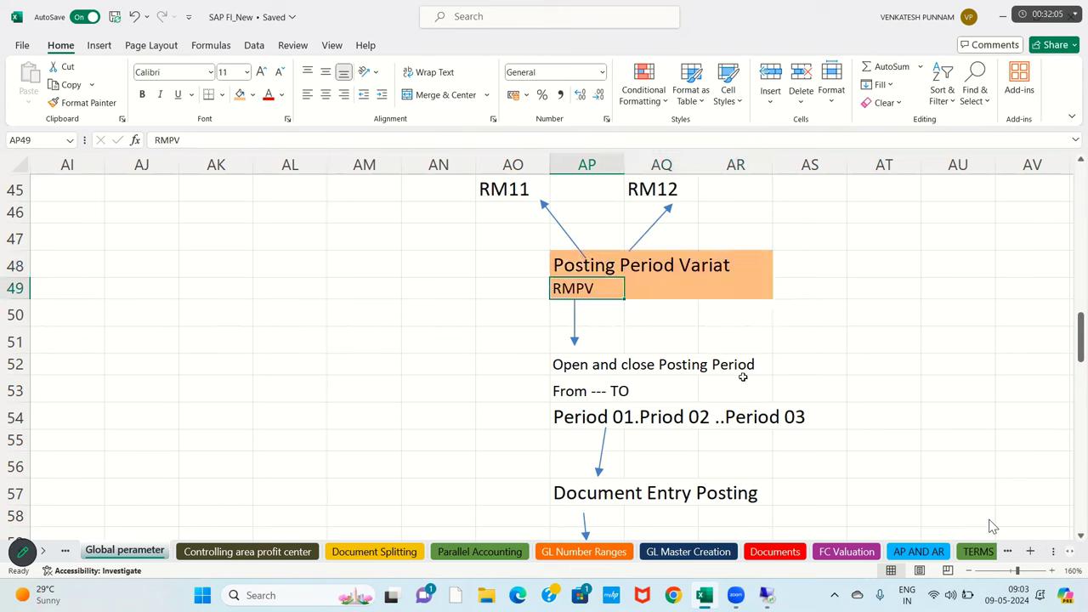
key("Down")
key("Down")
key("Down")
key("Right")
key("Right")
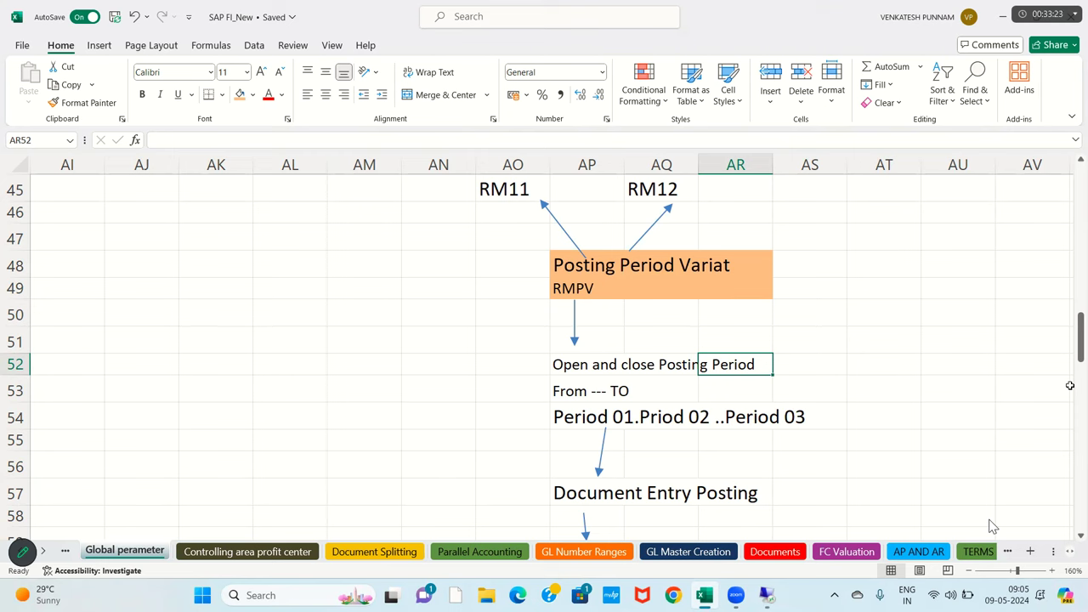
- Move from the Reports step back to column A and down to row 67's field status notes
key("Down")
key("Down")
key("Down")
key("Down")
key("Down")
key("Down")
key("Down")
key("Down")
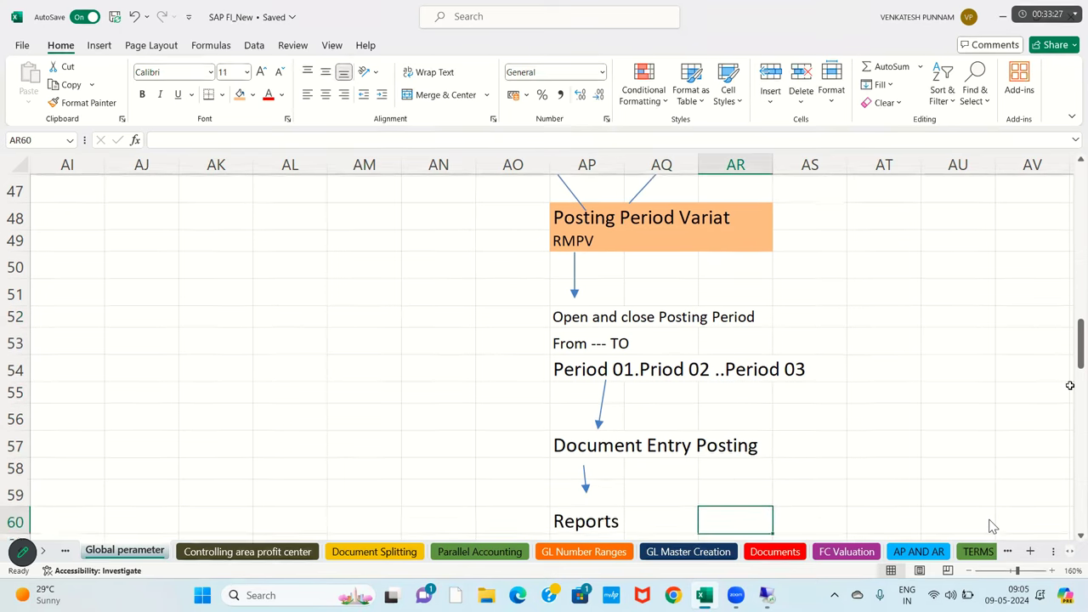
key("Down")
key("Up")
key("Up")
key("Down")
key("Down")
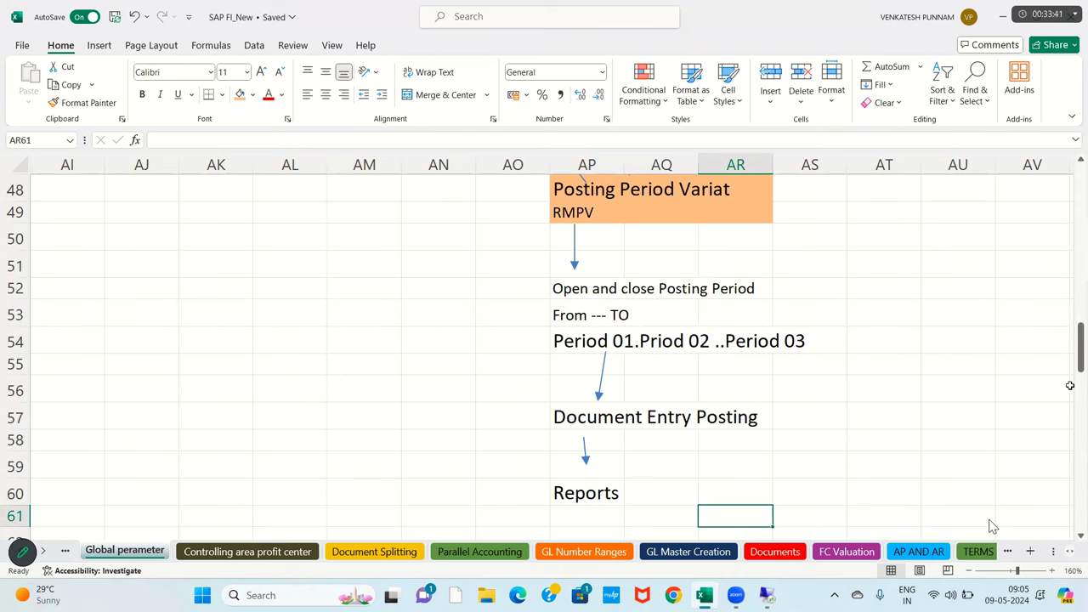
left_click(376, 382)
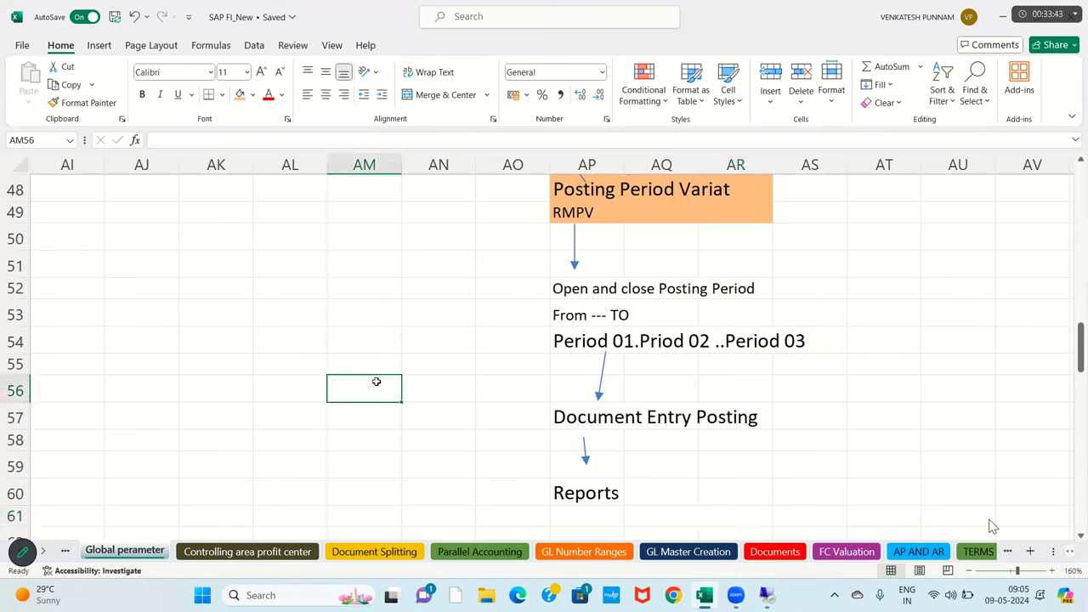
key("Up")
key("Up")
key("Up")
key("Up")
key("Up")
key("Up")
key("Up")
key("Up")
key("Up")
key("Up")
key("Up")
key("Up")
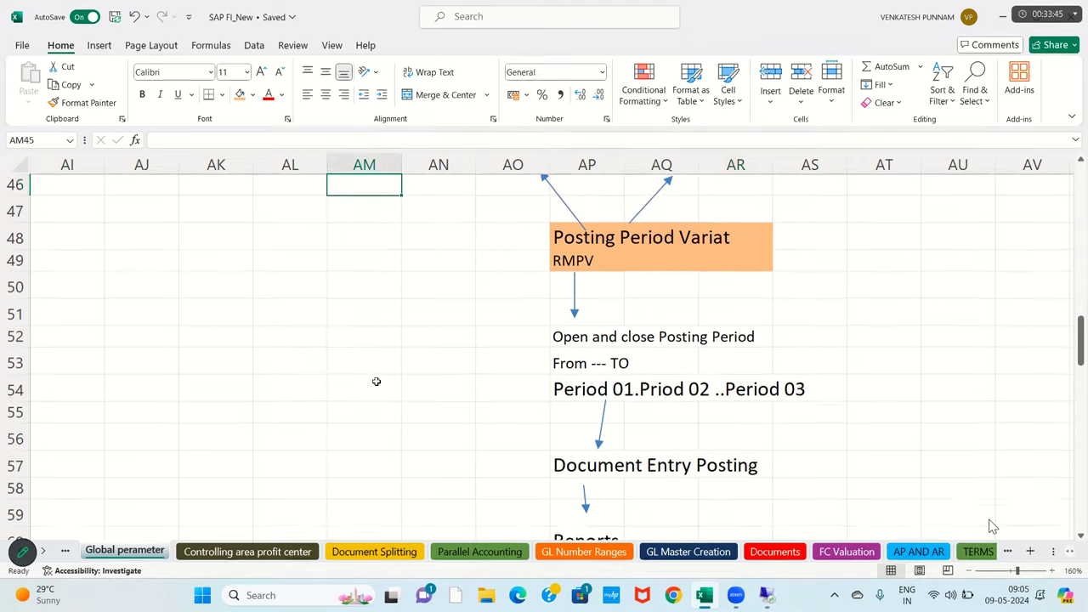
key("Down")
key("Down")
key("Down")
key("Down")
key("Down")
key("Down")
key("Down")
key("Down")
key("Down")
key("Down")
key("Down")
key("Down")
key("Down")
key("Down")
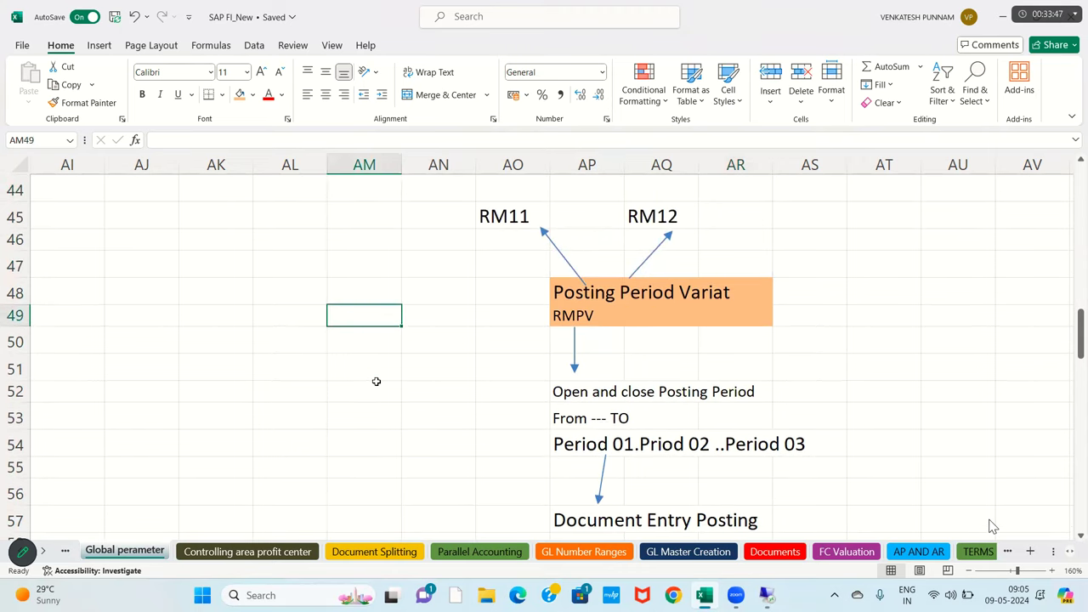
key("Down")
key("Down")
key("Down")
key("Down")
key("Left")
key("Left")
key("Left")
key("Left")
key("Left")
key("Left")
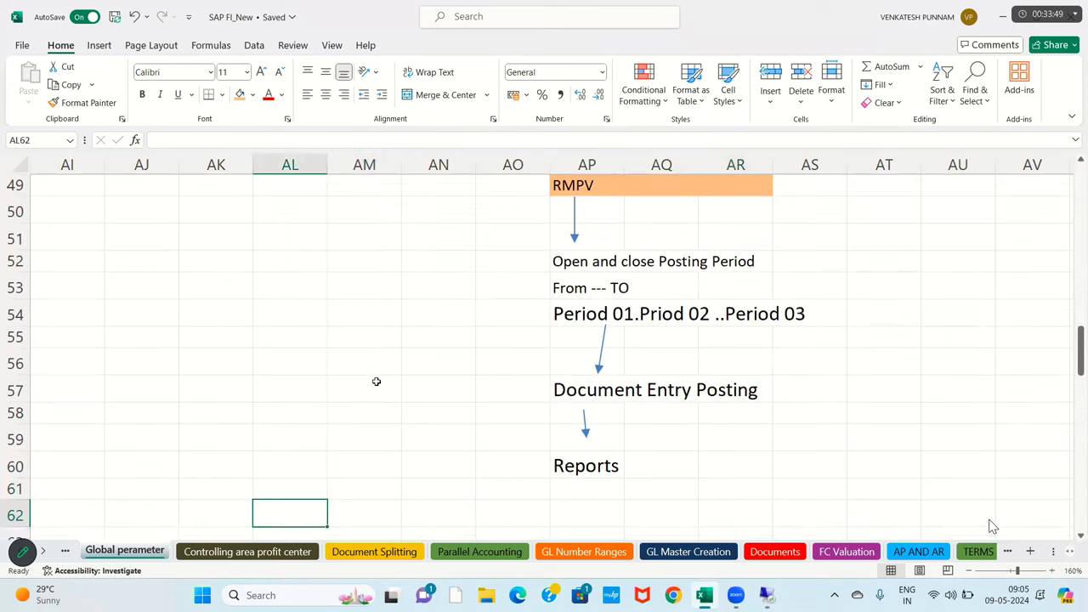
key("Left")
key("Left")
key("Left")
key("Left")
key("Left")
key("Left")
key("Left")
key("Left")
key("Left")
key("Left")
key("Left")
key("Left")
key("Left")
key("Left")
key("Left")
key("Left")
key("Left")
key("Left")
key("Left")
key("Left")
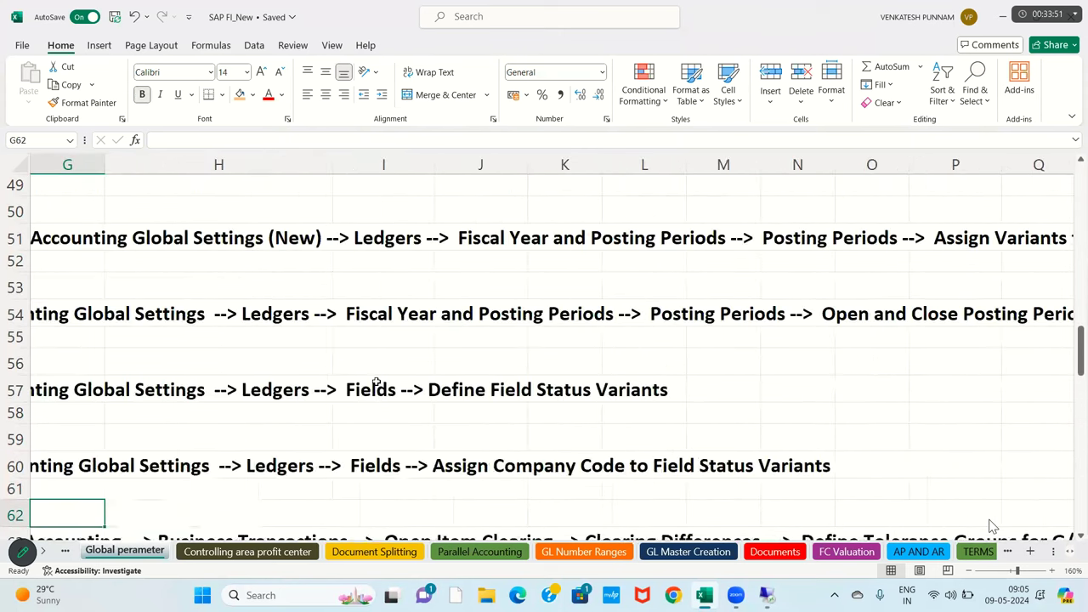
key("Down")
key("Down")
key("Down")
key("Down")
key("Down")
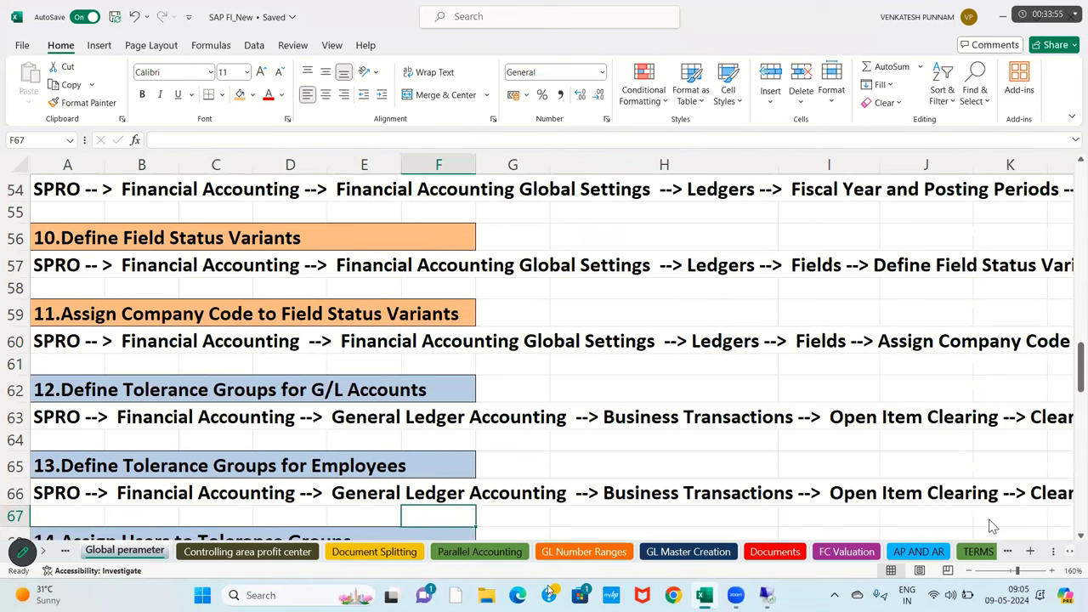
- Select the Define Field Status Variants rows A56:F58, then move to blank cell AJ57
left_click(188, 336)
left_click_drag(62, 230, 429, 316)
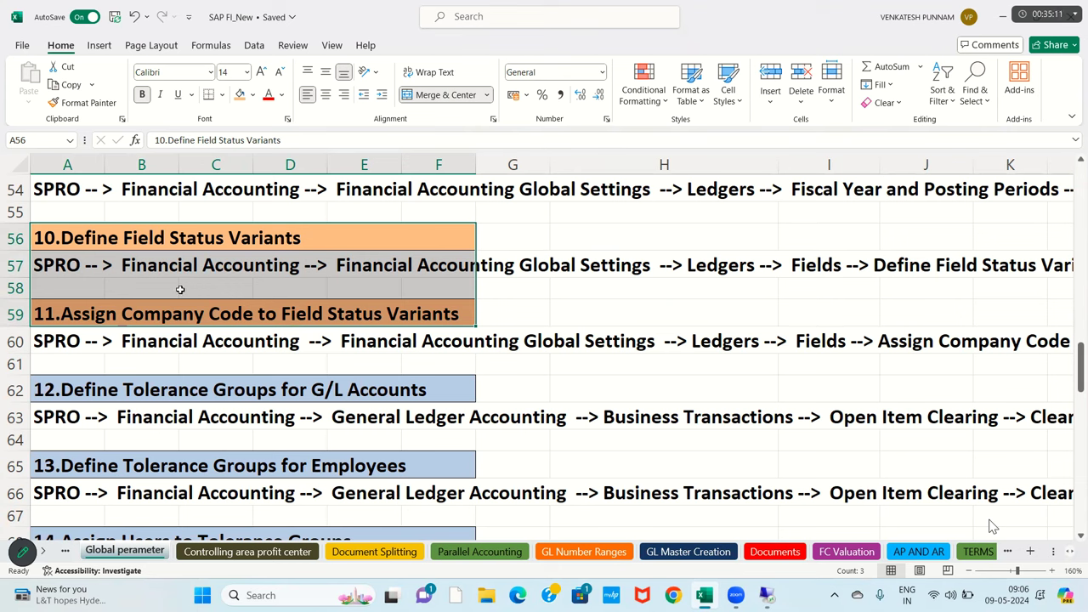
left_click(175, 238)
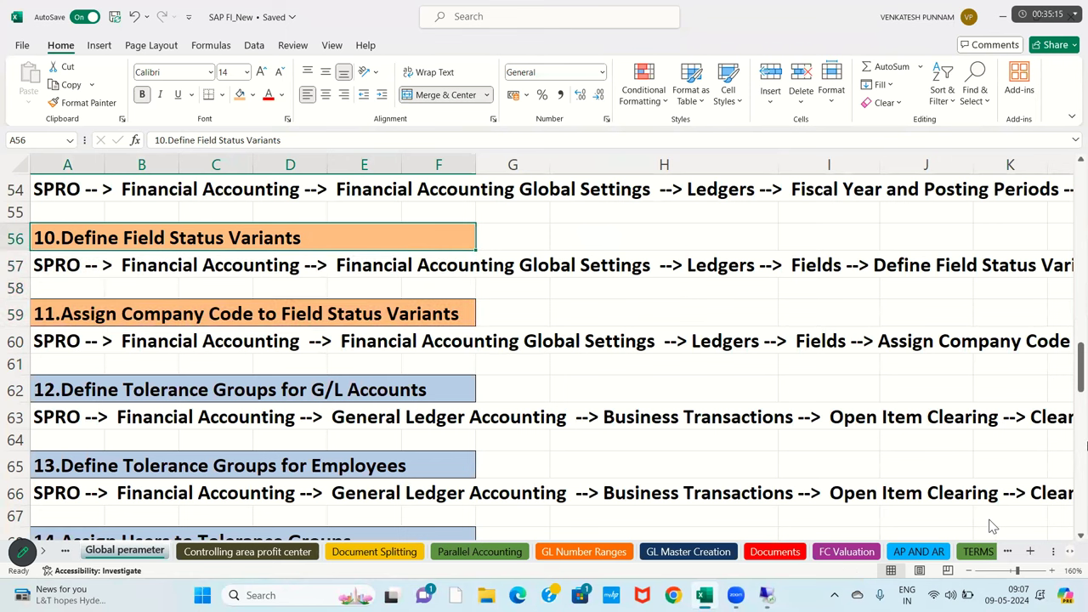
key("Right")
key("Right")
key("Right")
key("Right")
key("Right")
key("Right")
key("Right")
key("Right")
key("Right")
key("Right")
key("Right")
key("Right")
key("Right")
key("Right")
key("Right")
key("Right")
key("Right")
key("Right")
key("Right")
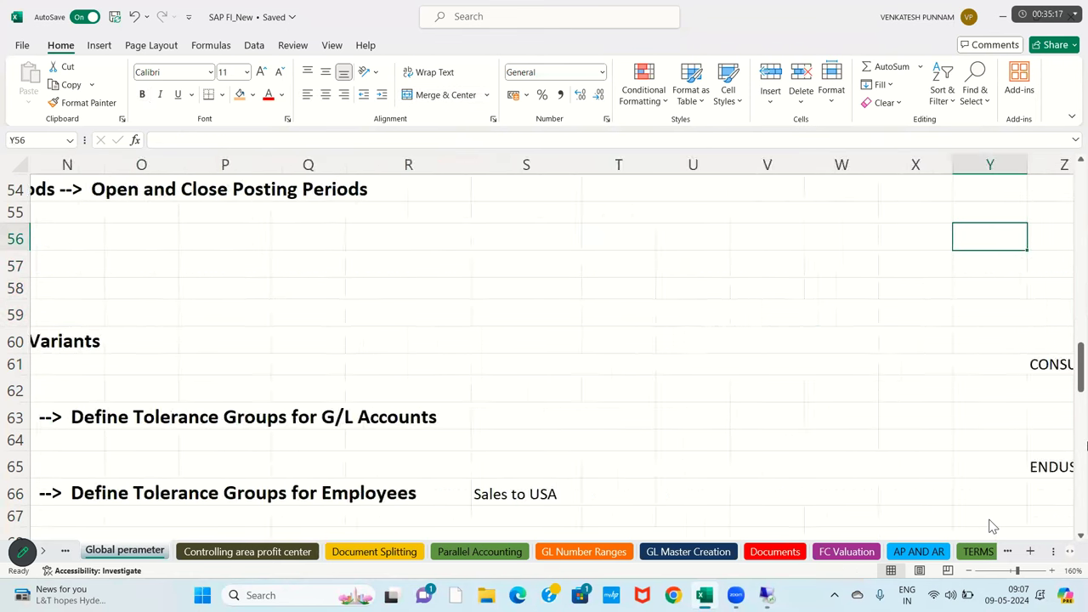
key("Right")
key("Right")
key("Right")
key("Right")
key("Right")
key("Right")
key("Right")
key("Right")
key("Right")
key("Right")
key("Right")
key("Right")
key("Right")
key("Right")
key("Right")
key("Right")
key("Right")
key("Right")
key("Right")
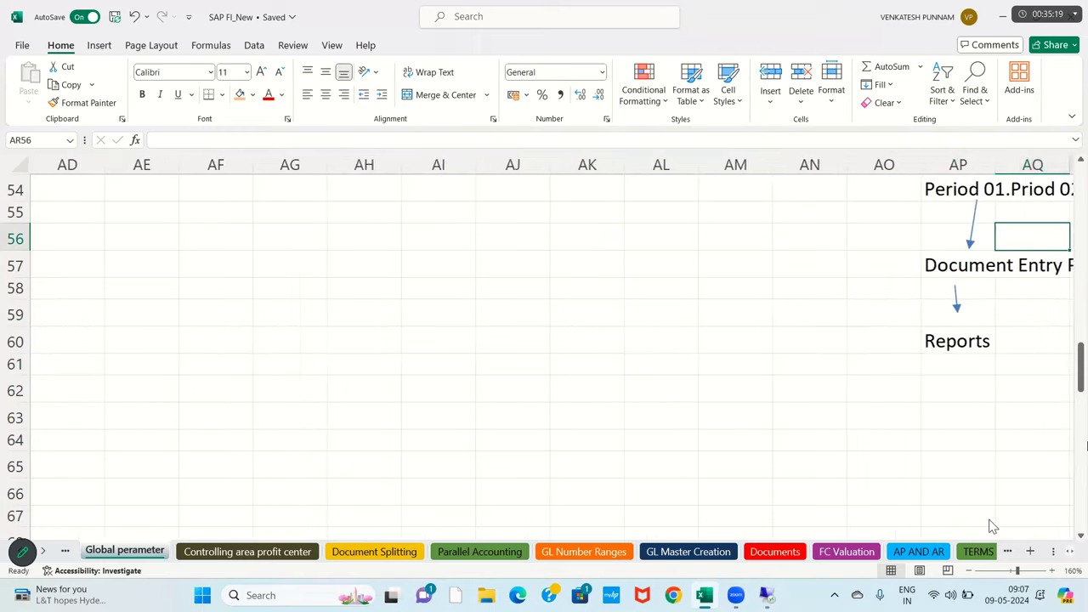
key("Down")
key("Left")
key("Left")
key("Left")
key("Left")
key("Left")
key("Left")
key("Left")
key("Left")
key("Left")
key("Left")
key("Left")
key("Left")
key("Left")
key("Left")
key("Left")
key("Right")
key("Right")
key("Right")
key("Right")
key("Right")
key("Right")
key("Right")
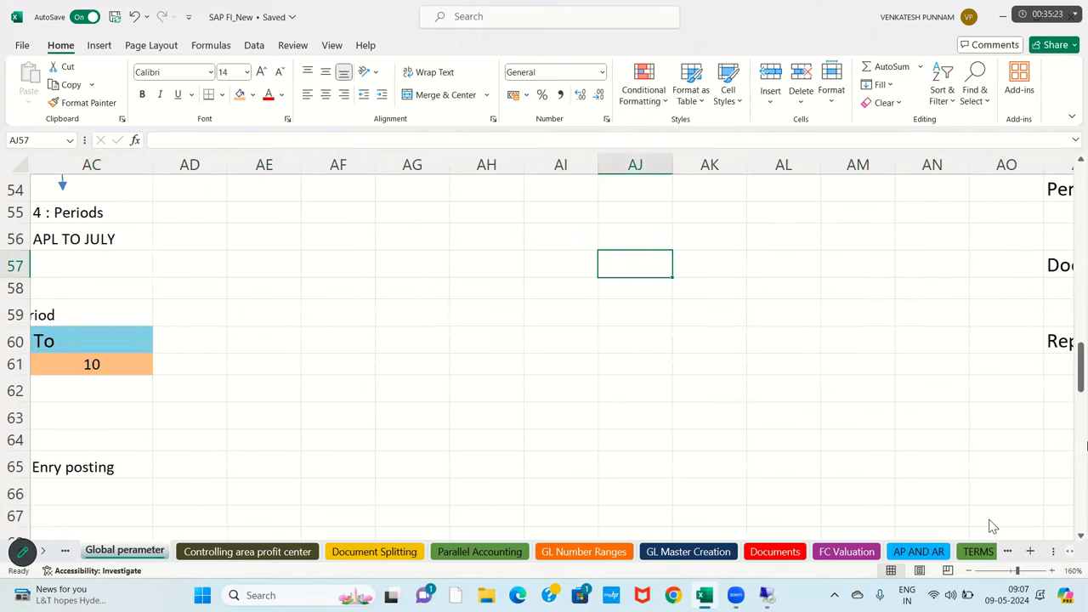
- Enter 'Field' in AJ57 and 'Status' in AL57, correcting the typos
type("Field")
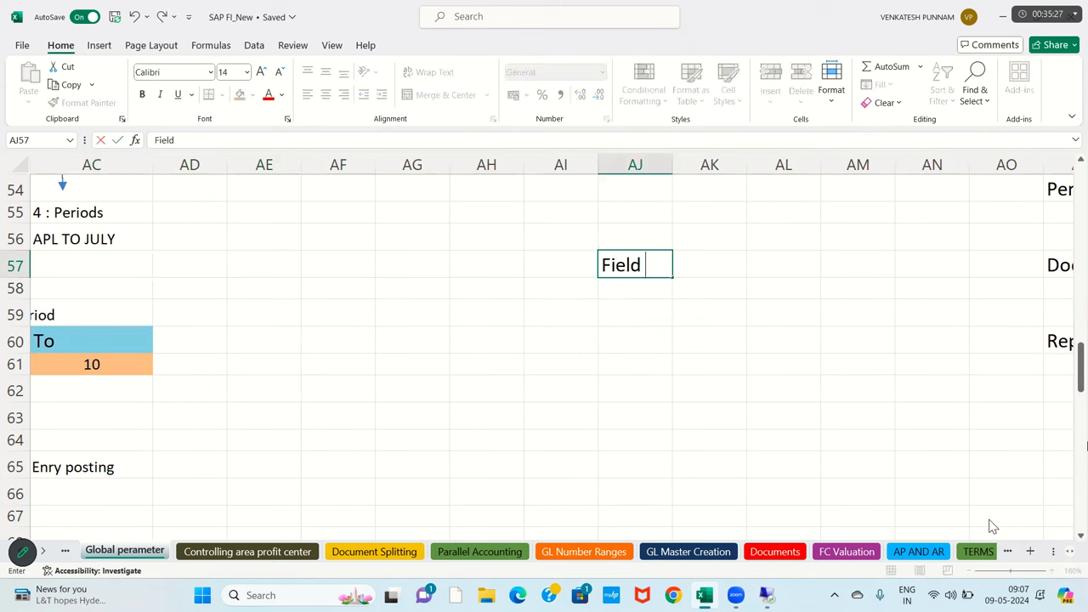
key("Right")
key("Right")
type("S")
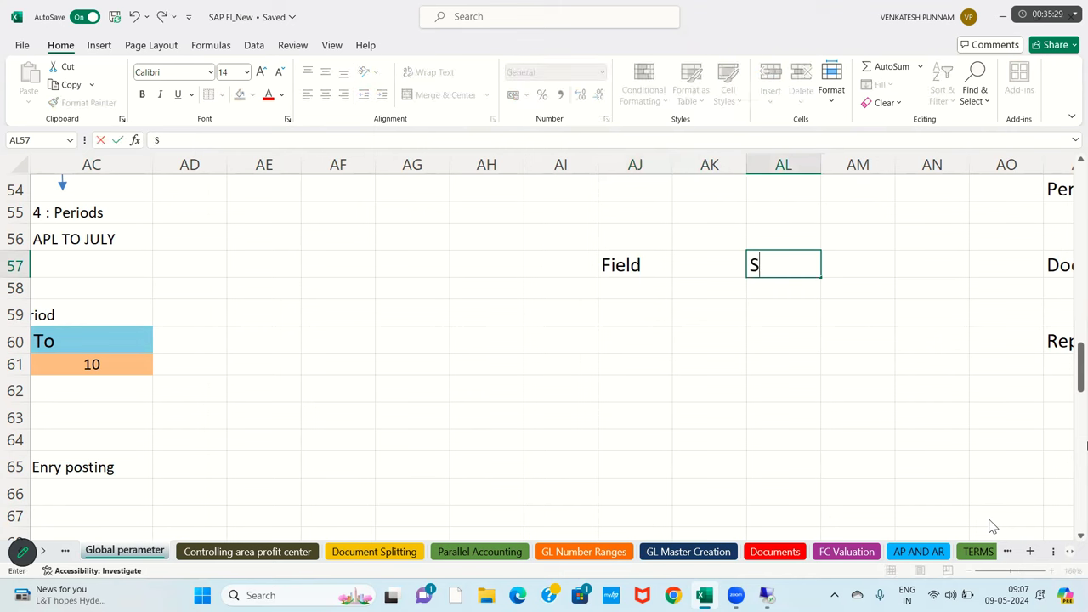
type("tatues")
key("BackSpace")
key("BackSpace")
type("s")
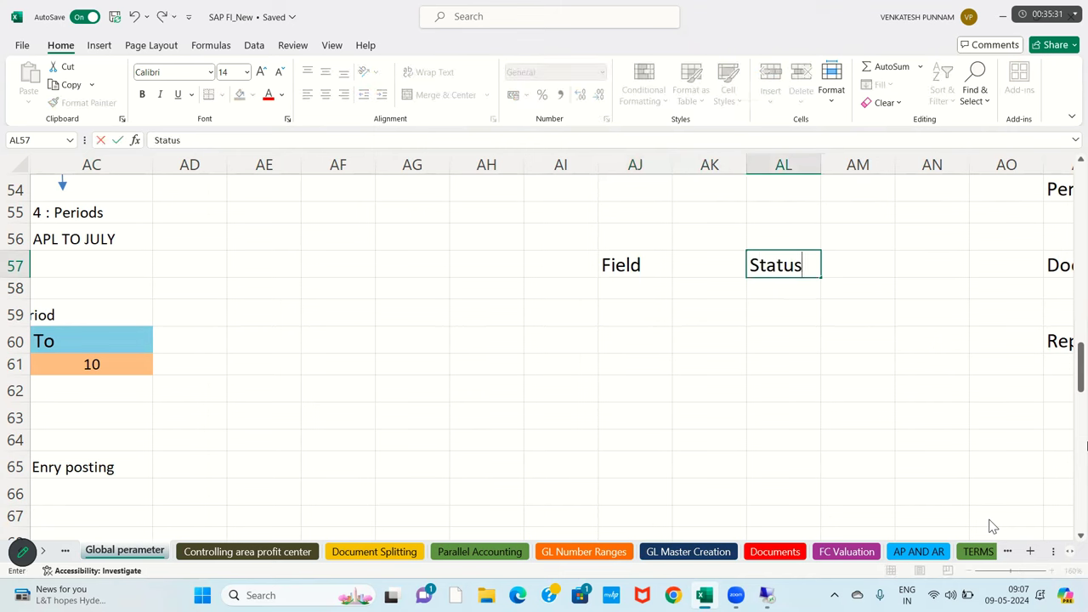
key("Return")
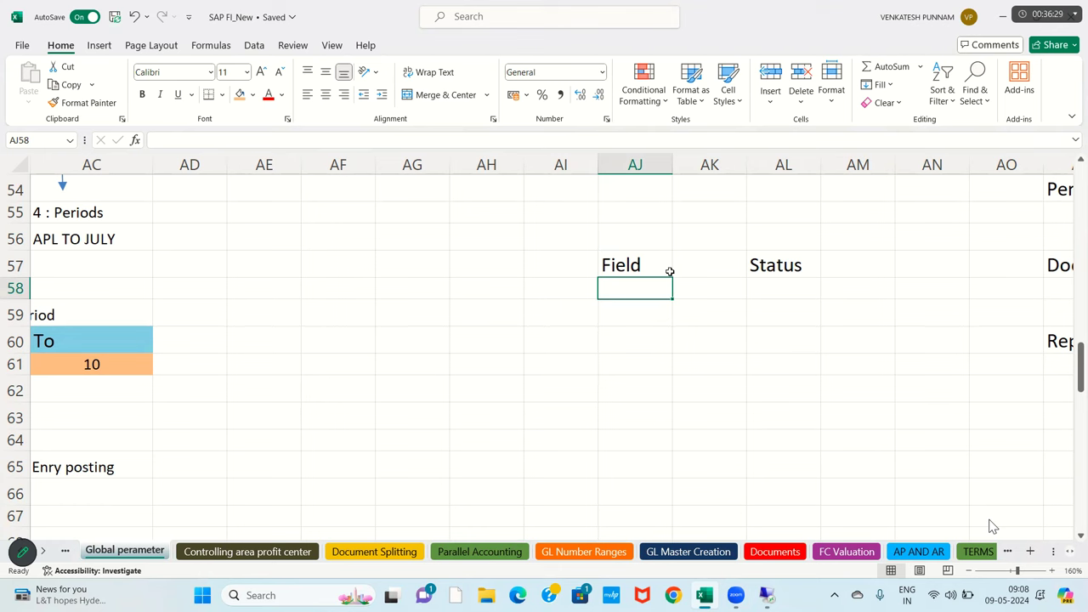
key("Right")
key("Right")
key("Right")
key("Right")
key("Right")
key("Right")
key("Right")
key("Right")
key("Right")
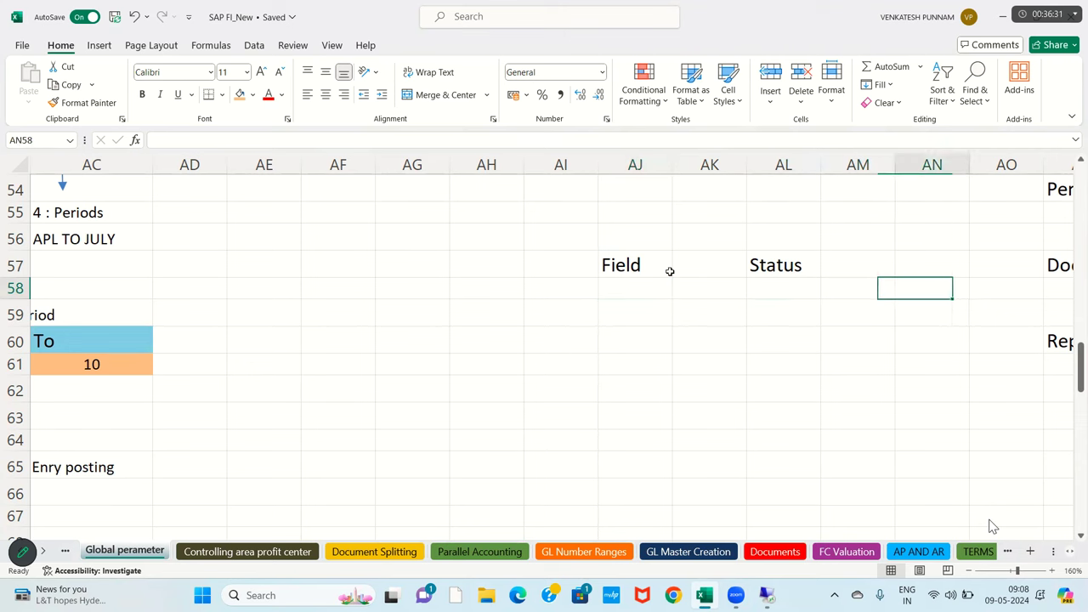
key("Right")
key("Right")
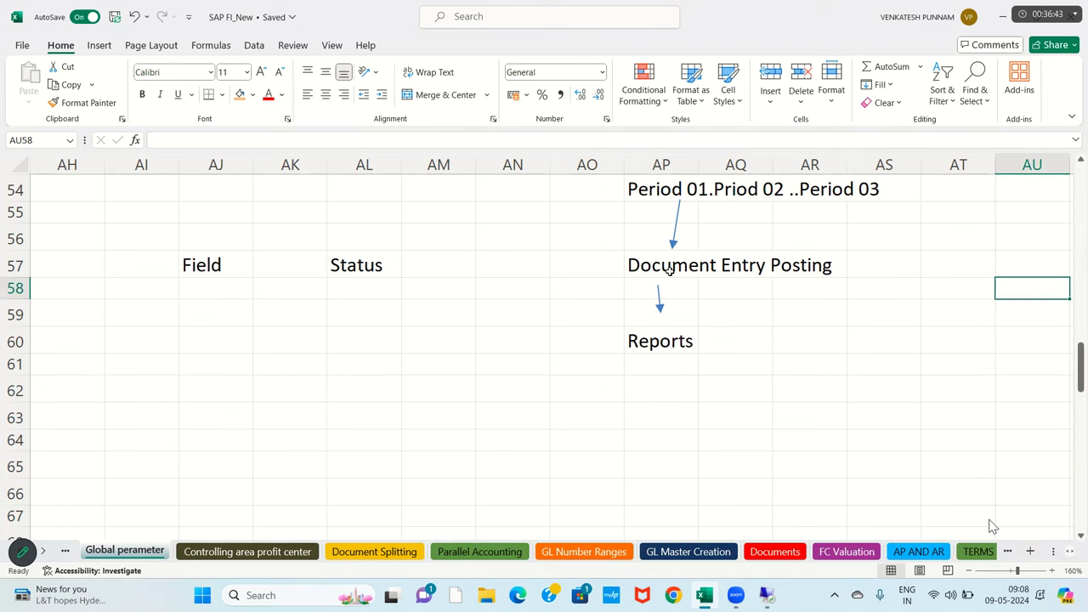
- Fill AP57:AR57 orange and add labels Debit in AN57 and Credit in AN58
left_click_drag(670, 270, 838, 265)
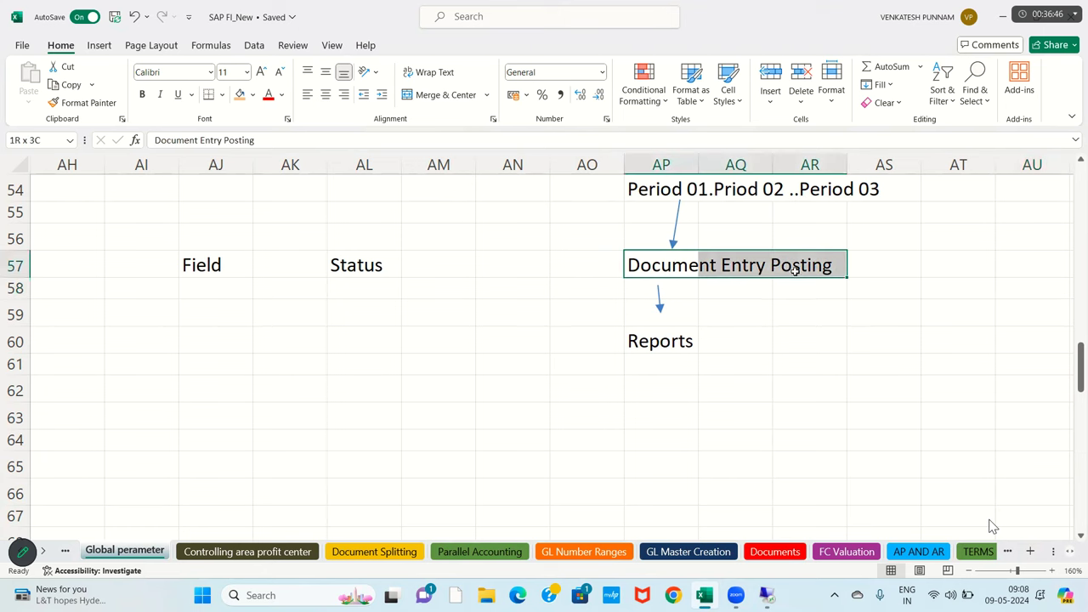
left_click(242, 95)
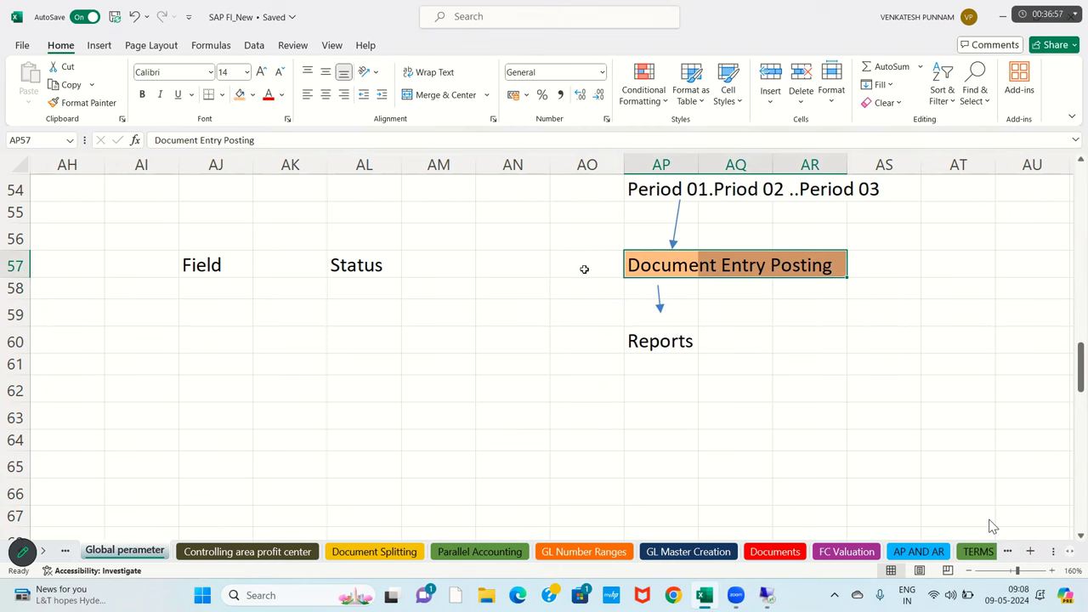
left_click(524, 269)
type("Debit")
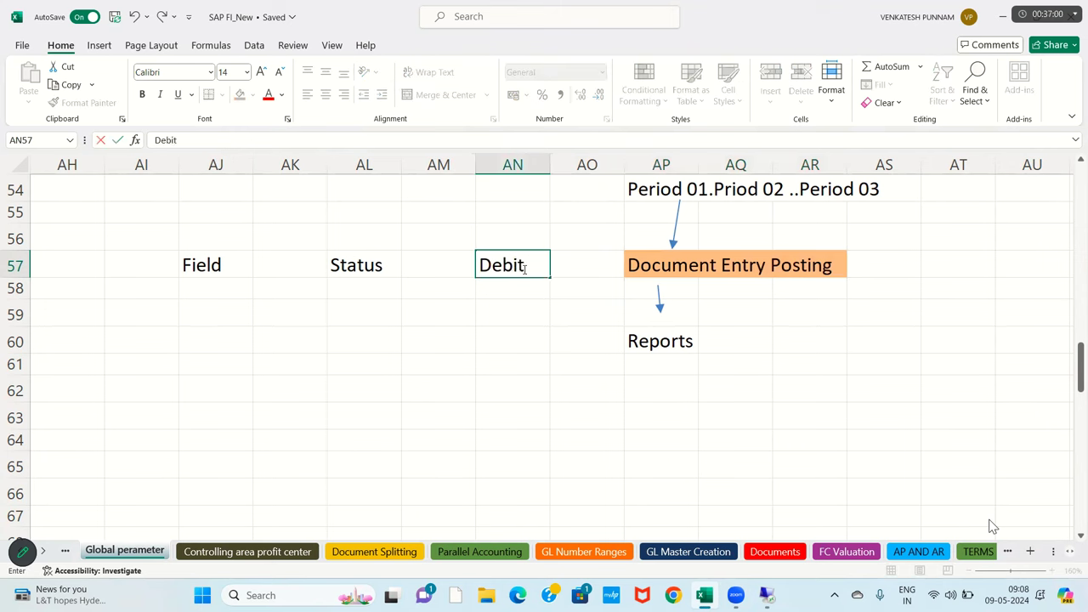
key("Return")
type("Credit")
key("Return")
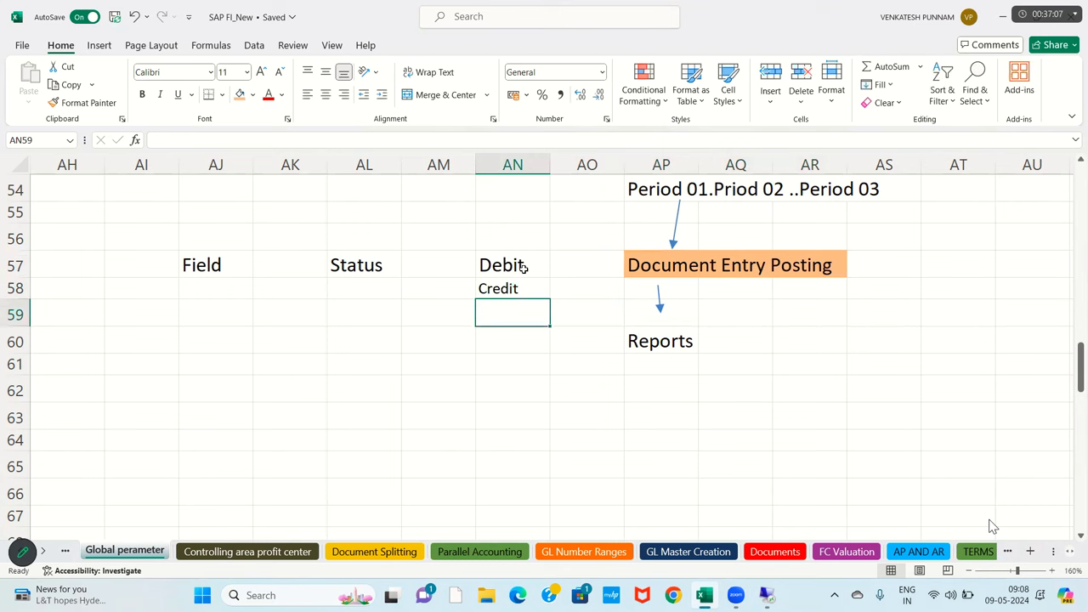
- Select and review the Field, Status, Debit and Credit label cells
left_click_drag(195, 268, 361, 267)
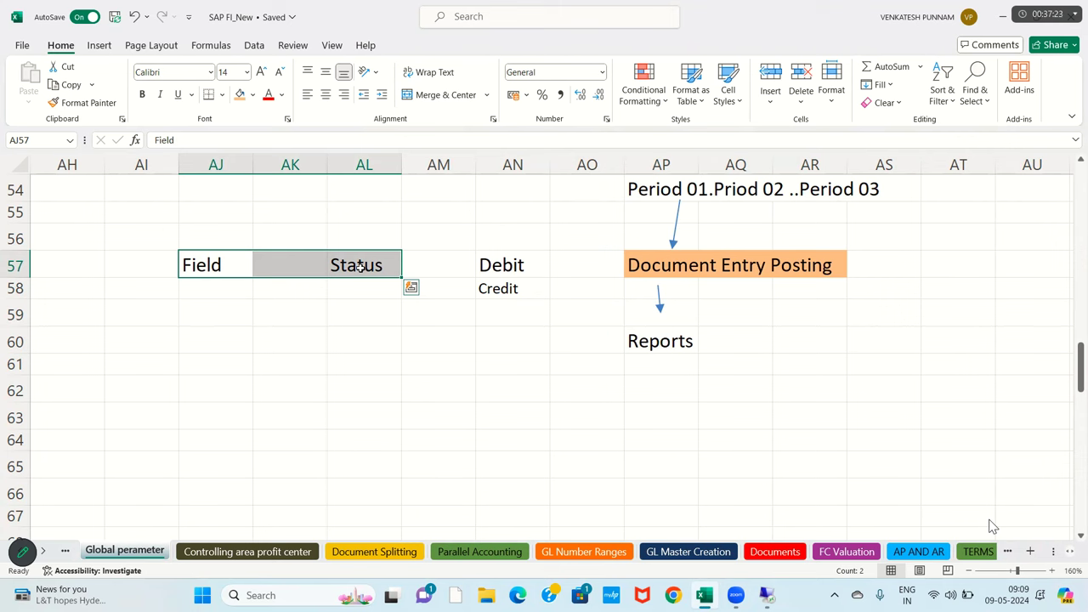
left_click(537, 268)
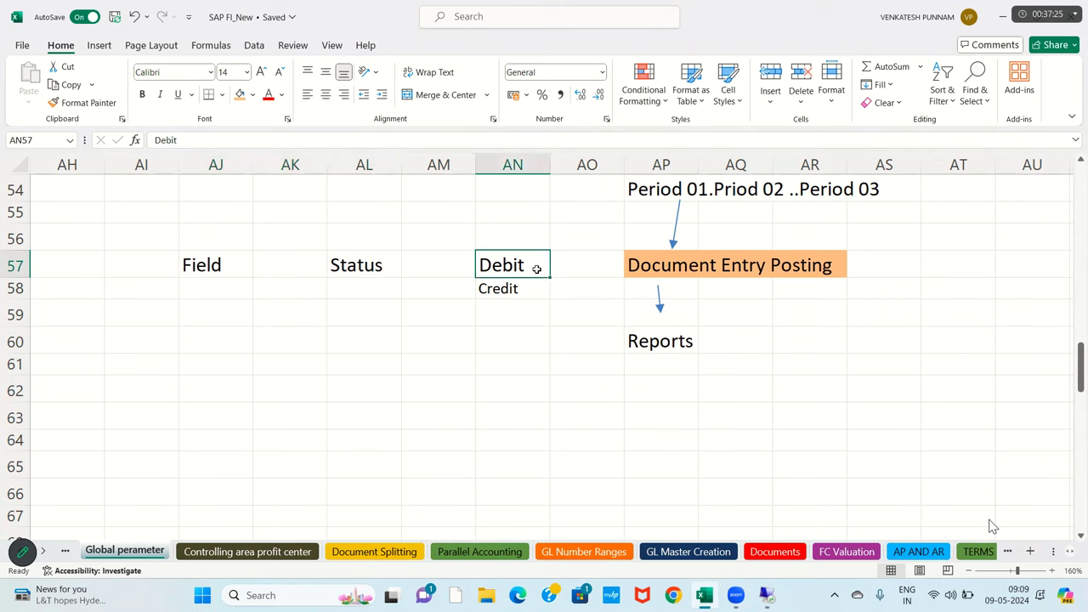
left_click(524, 287)
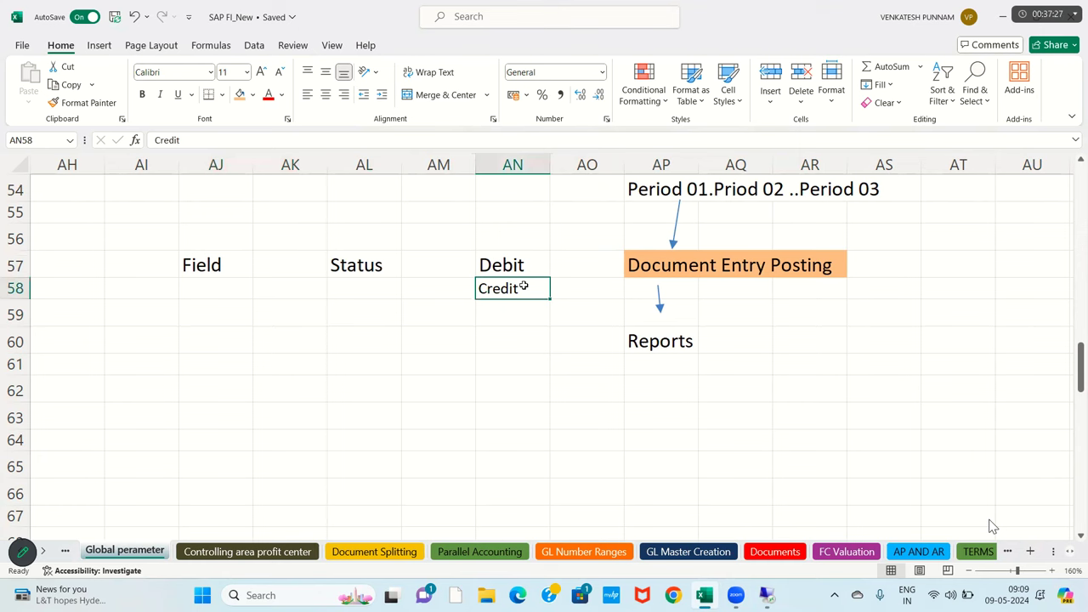
left_click(512, 268)
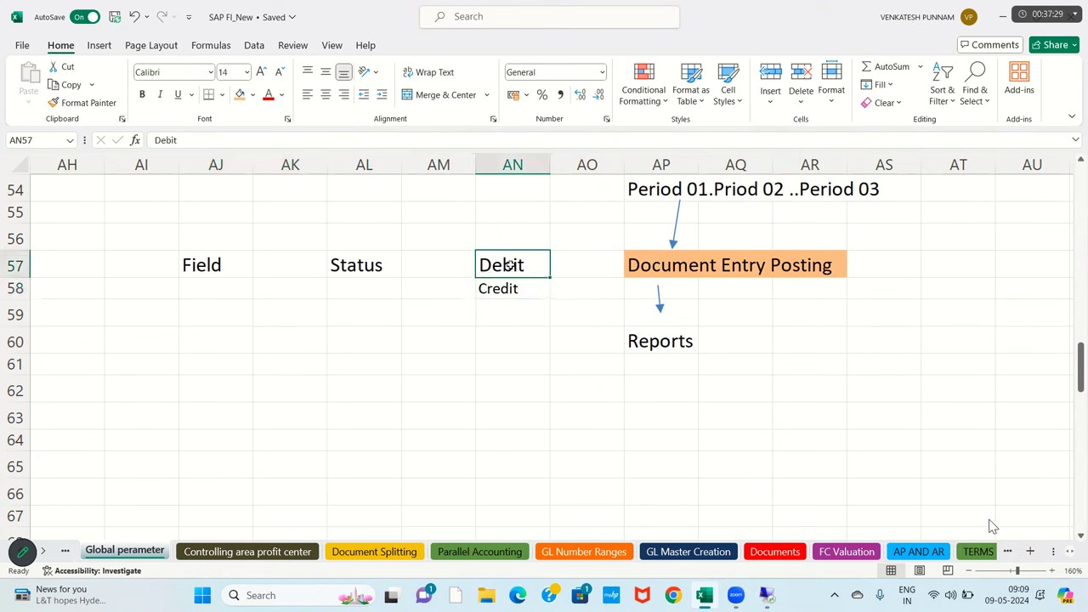
left_click(513, 289)
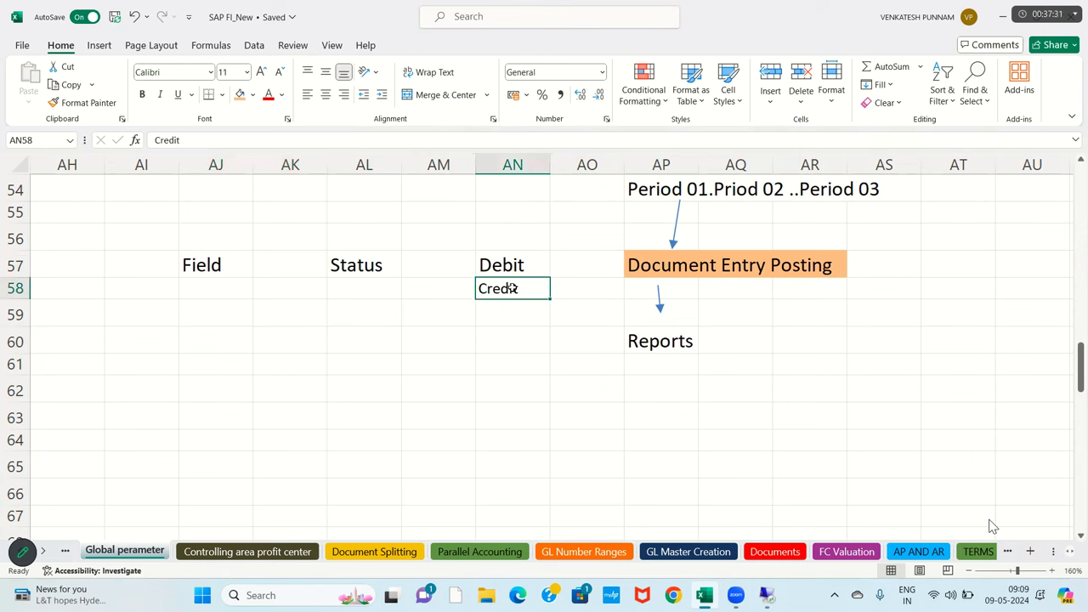
left_click(497, 267)
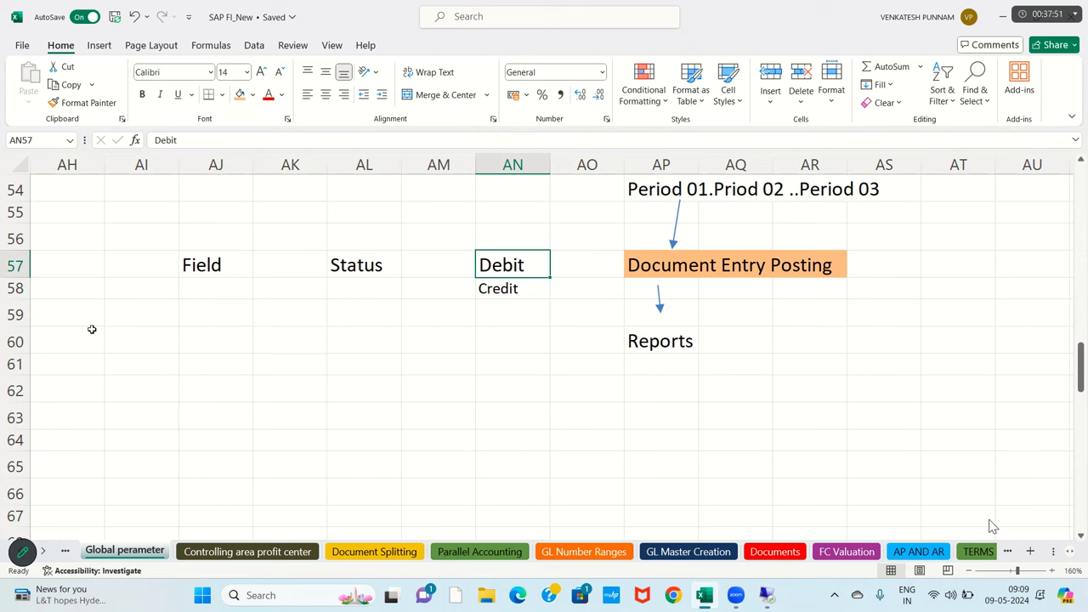
left_click(211, 316)
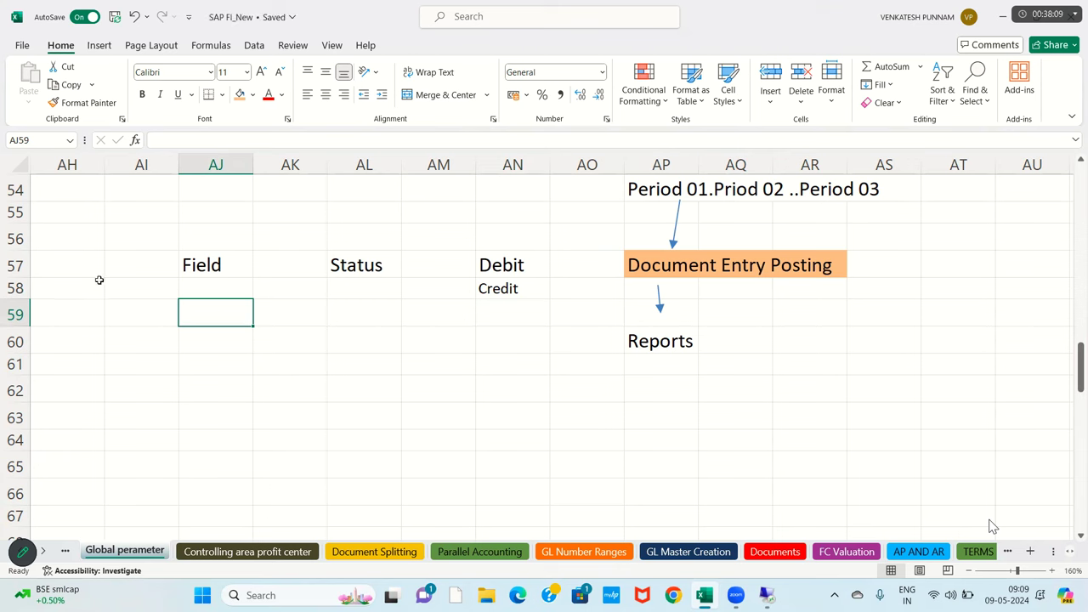
key("Down")
key("Down")
key("Down")
key("Left")
left_click_drag(208, 270, 372, 264)
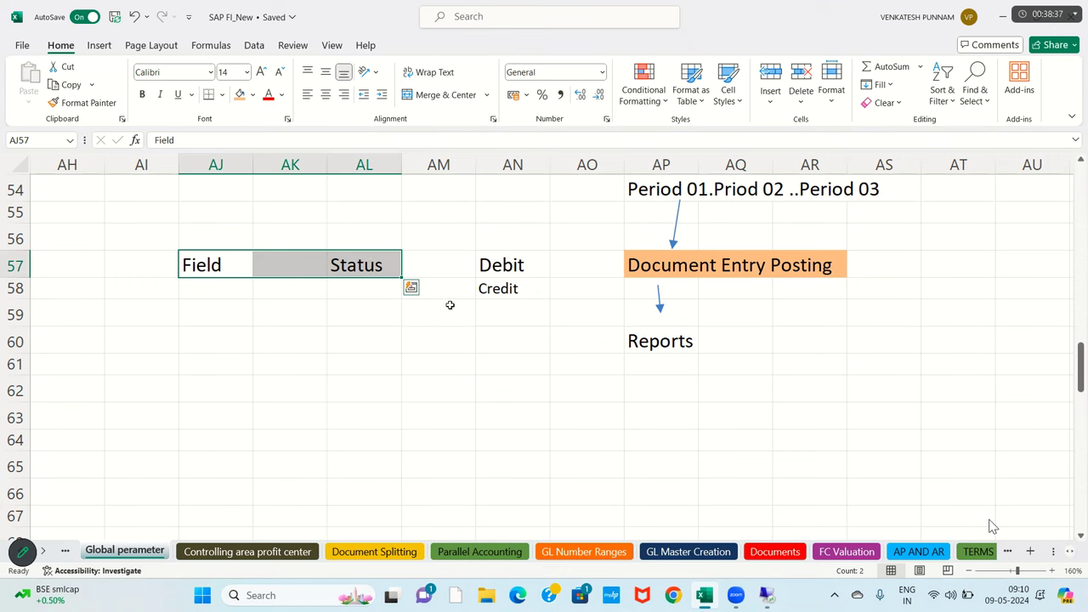
scroll(447, 303, "up", 2)
left_click(654, 295)
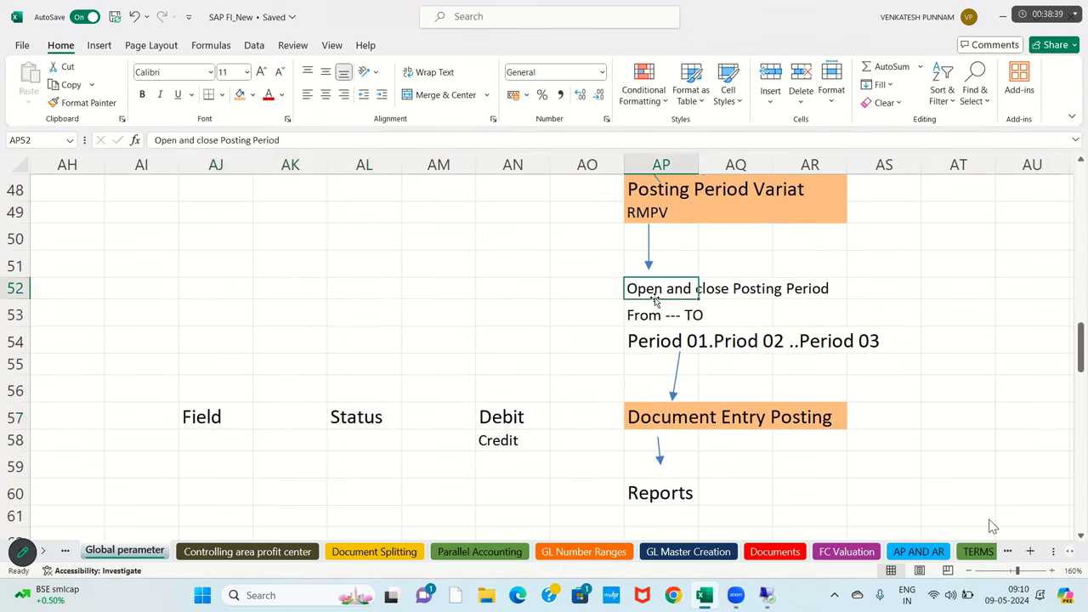
left_click_drag(597, 398, 820, 435)
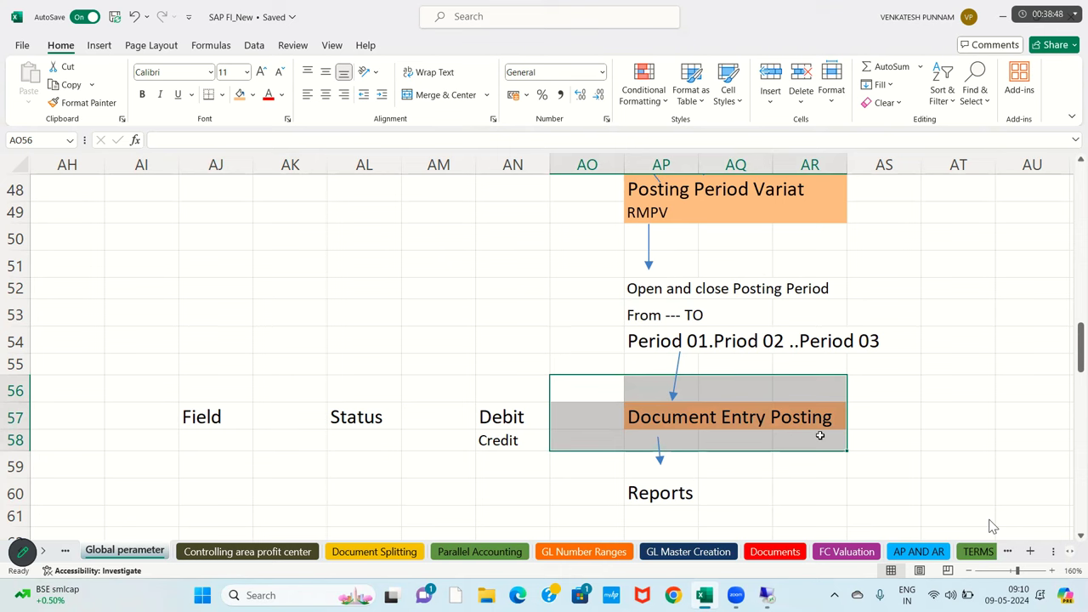
left_click_drag(223, 420, 364, 420)
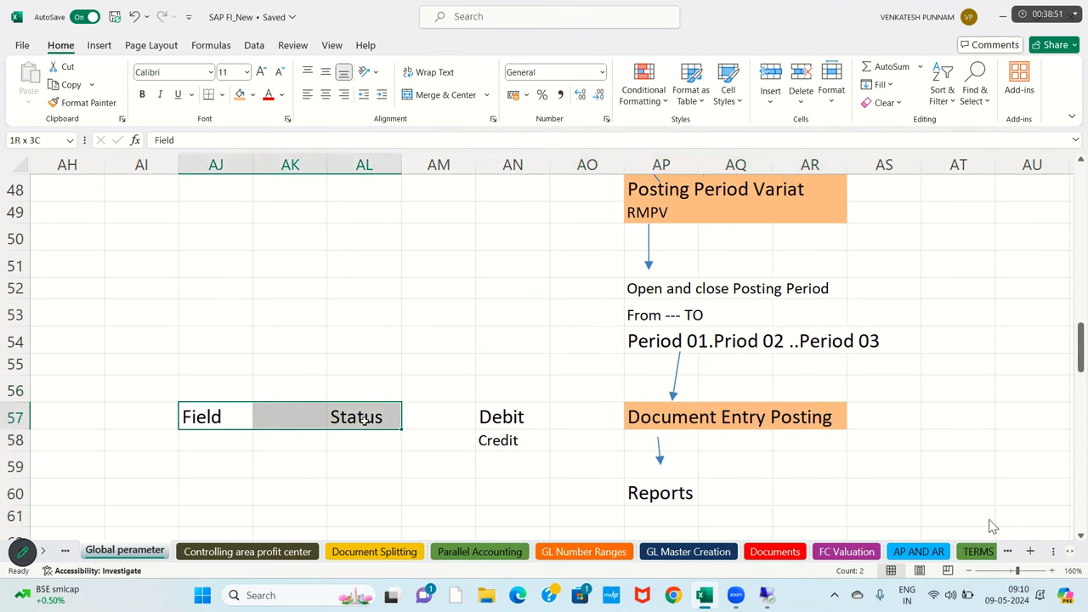
left_click_drag(605, 420, 834, 421)
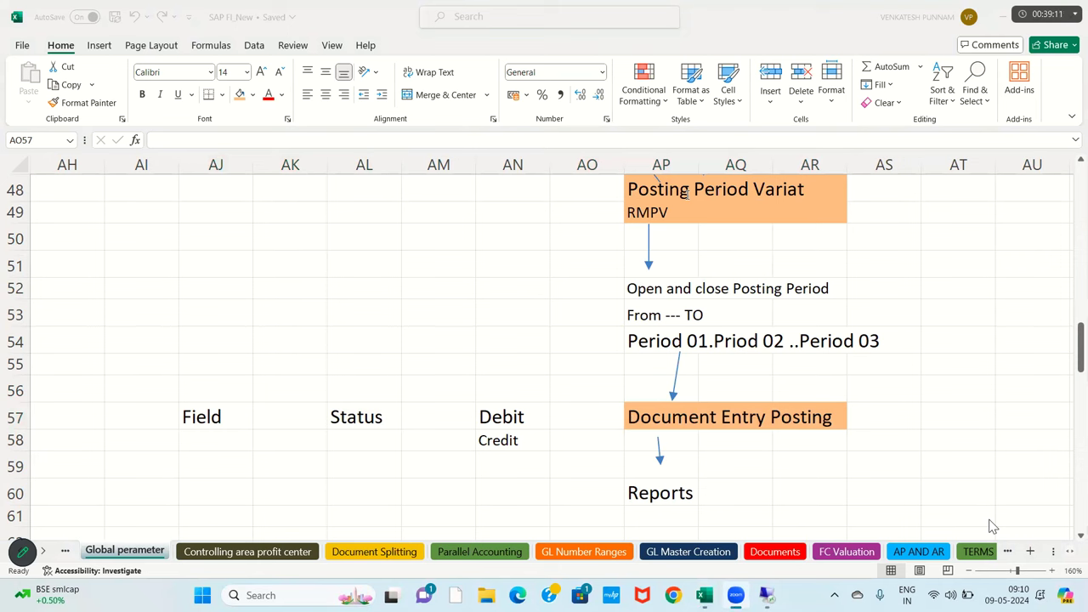
- Enter 75 in AM57 and AM58, beside Debit and Credit
left_click(497, 451)
key("Up")
left_click(456, 424)
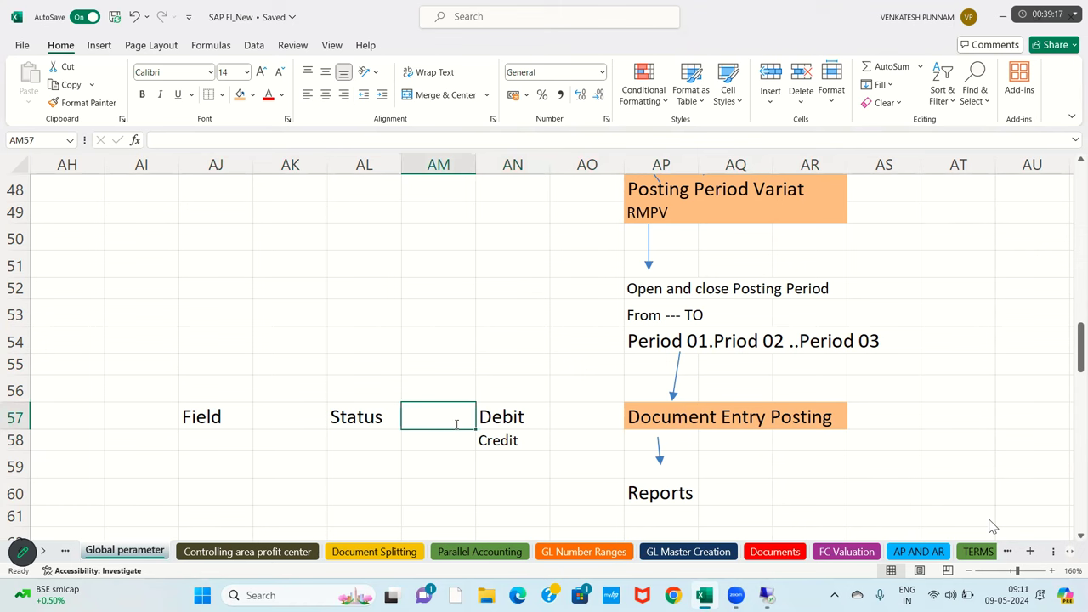
type("75")
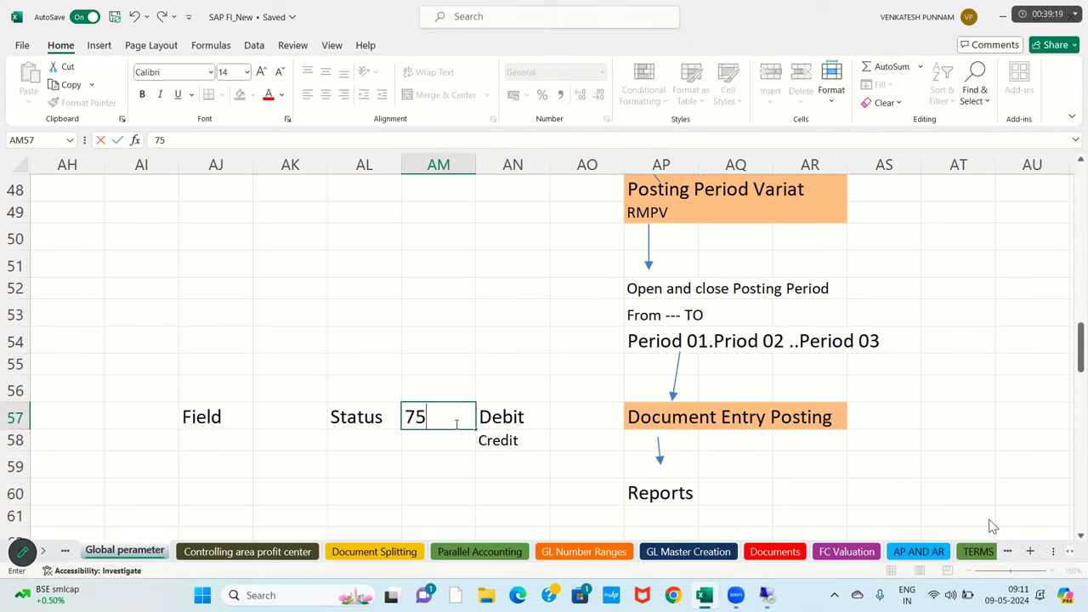
key("Return")
type("cr")
key("Return")
left_click(456, 436)
key("BackSpace")
key("BackSpace")
type("75")
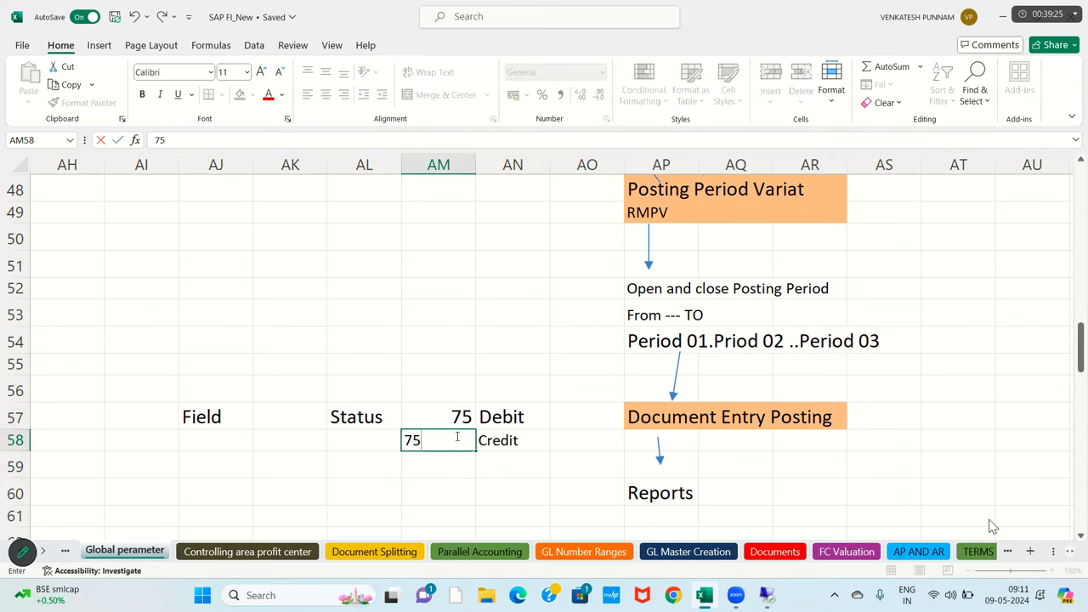
key("Return")
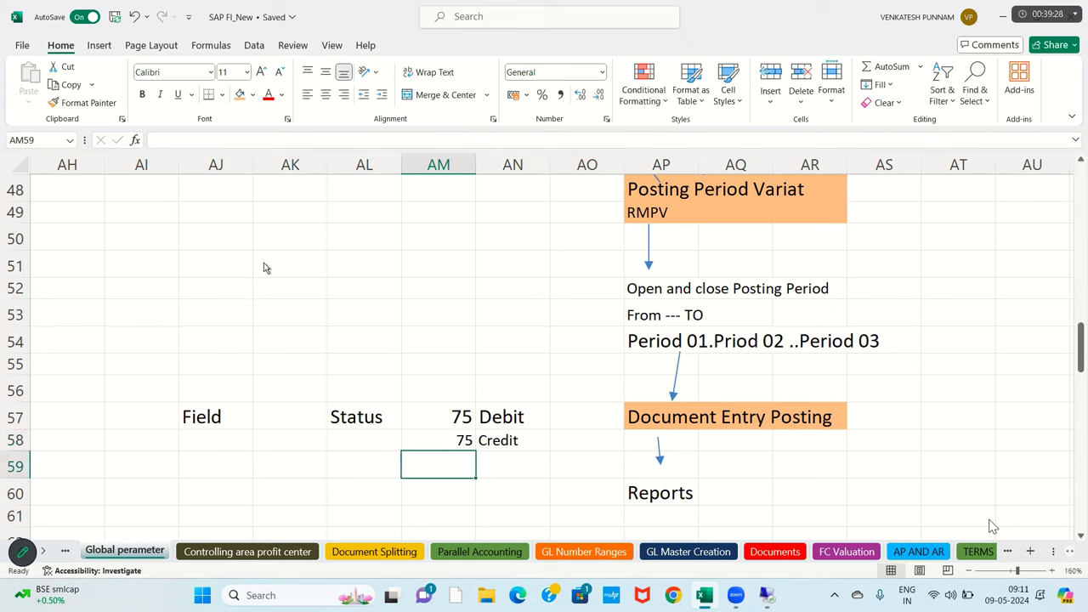
- In SAP, leave the IMG tree with /n and start transaction FB50
key("alt+Tab")
type("/n")
key("Return")
type("FB50")
key("Return")
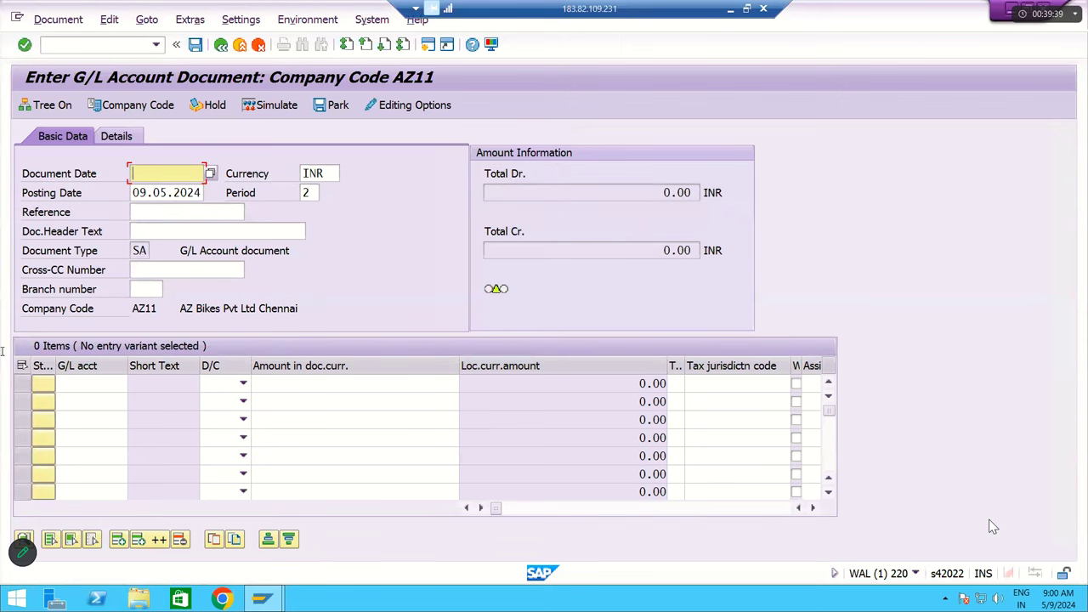
- Set line 1's debit/credit indicator to Debit and line 2's to Credit
left_click(241, 383)
left_click(216, 415)
left_click(242, 401)
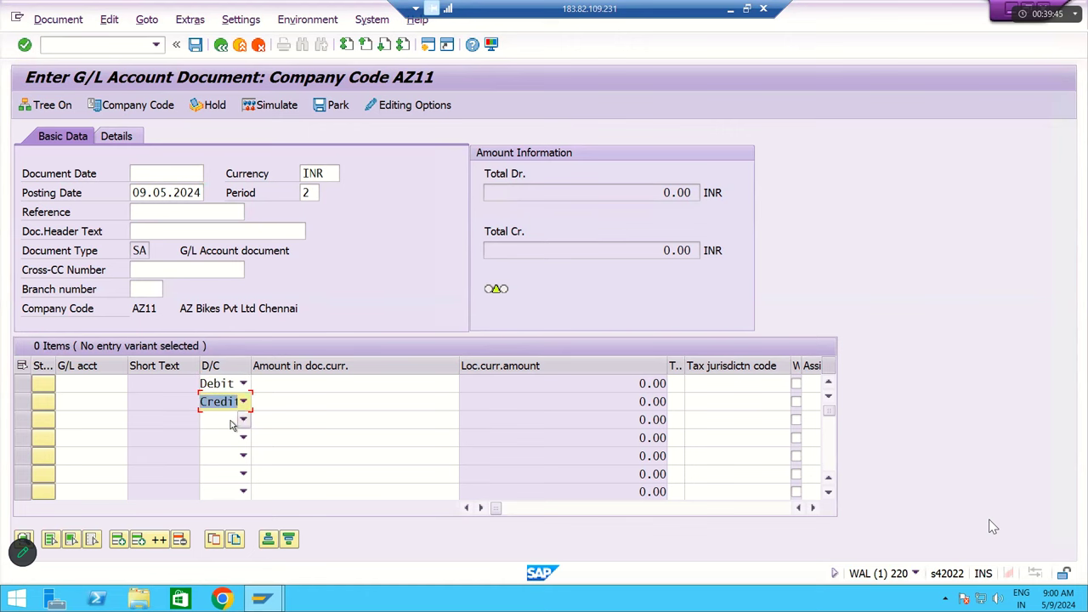
left_click(78, 386)
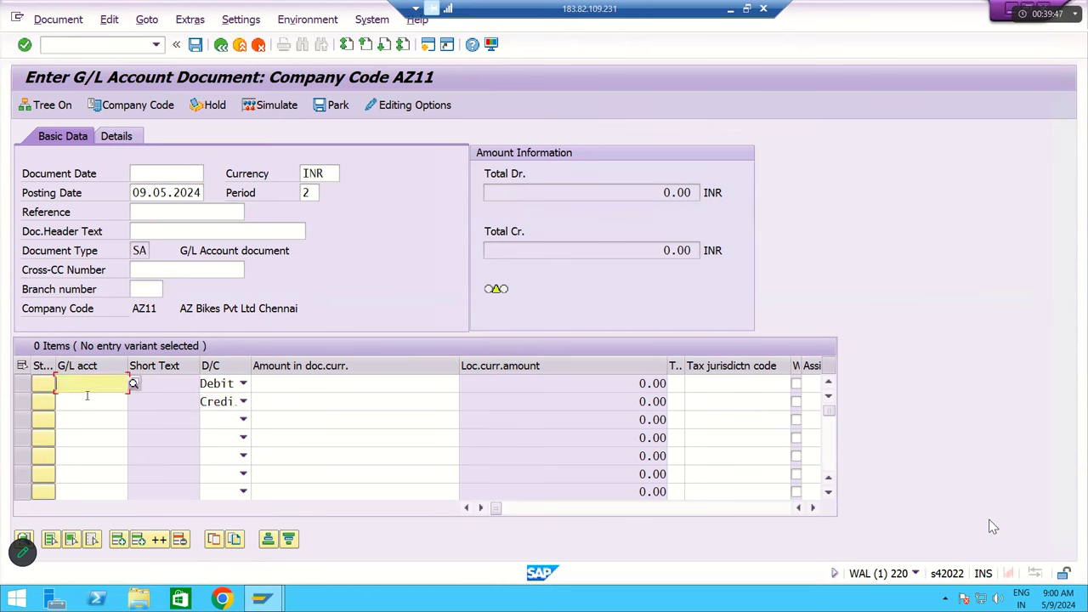
left_click(301, 397)
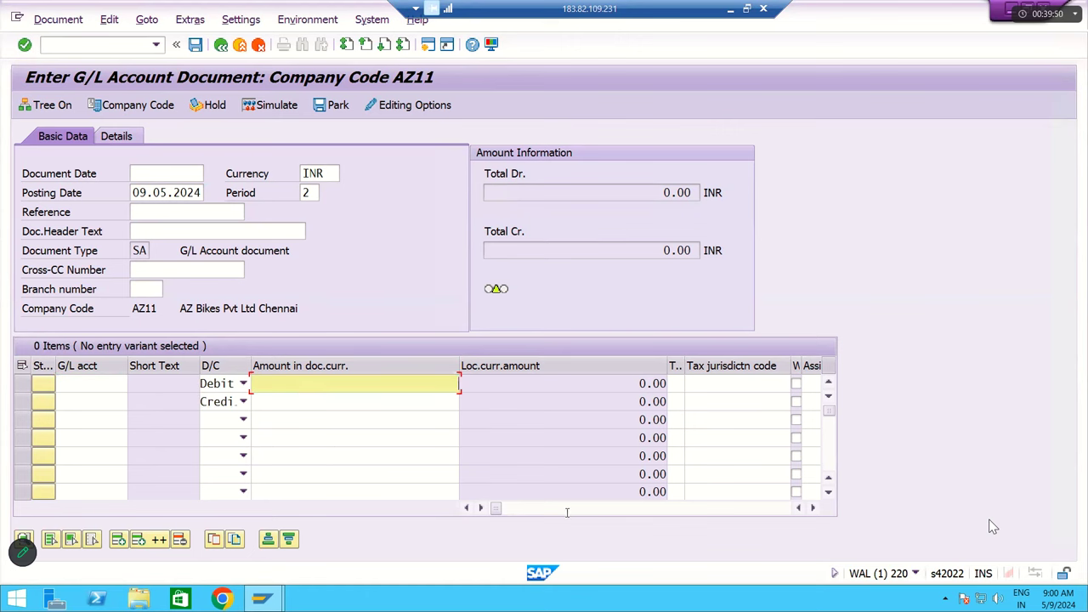
- Scroll the line items right to line 1's Cost center field
left_click(814, 509)
left_click(815, 509)
left_click(815, 508)
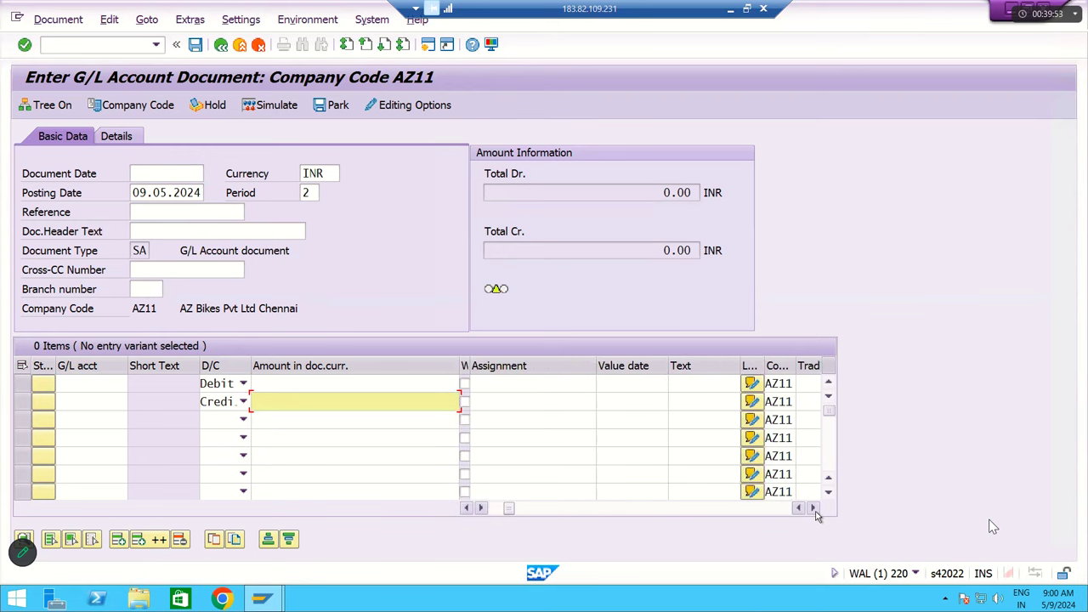
left_click(814, 508)
left_click(814, 508)
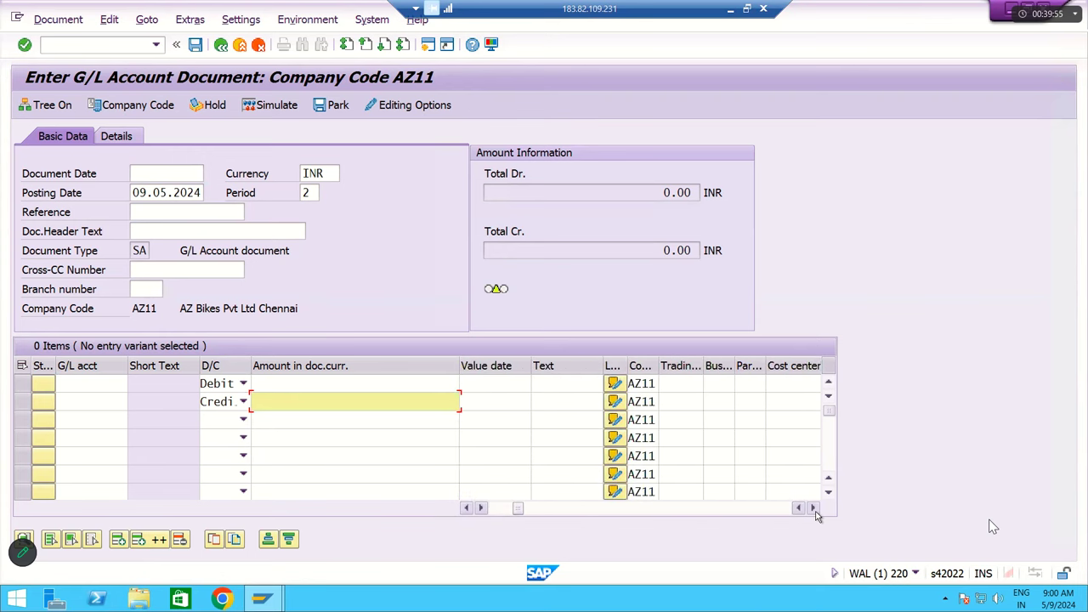
left_click(814, 509)
left_click(814, 508)
left_click(814, 509)
left_click(814, 508)
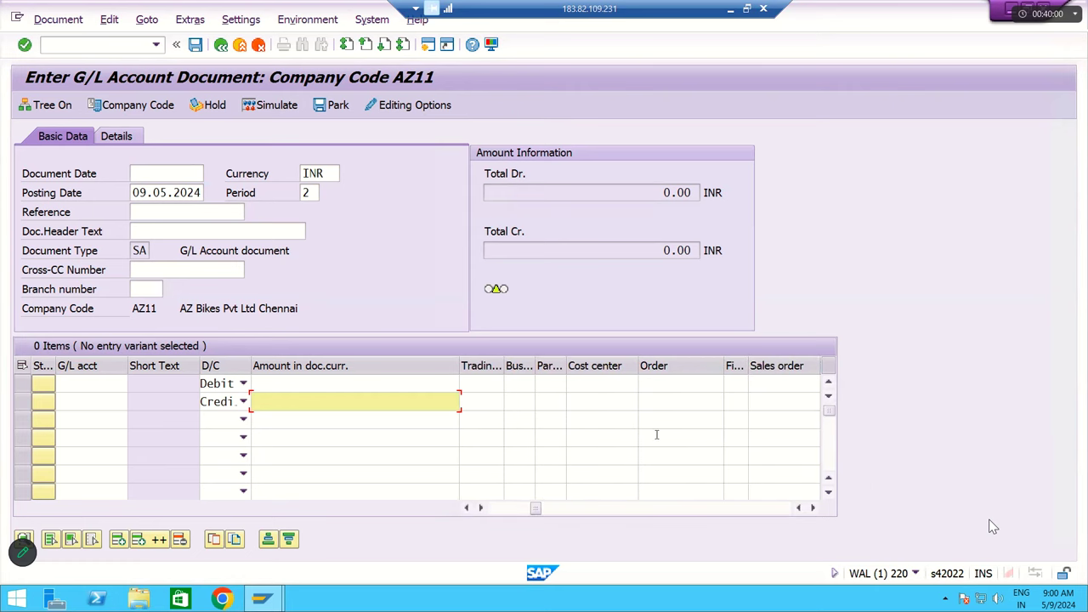
left_click(601, 383)
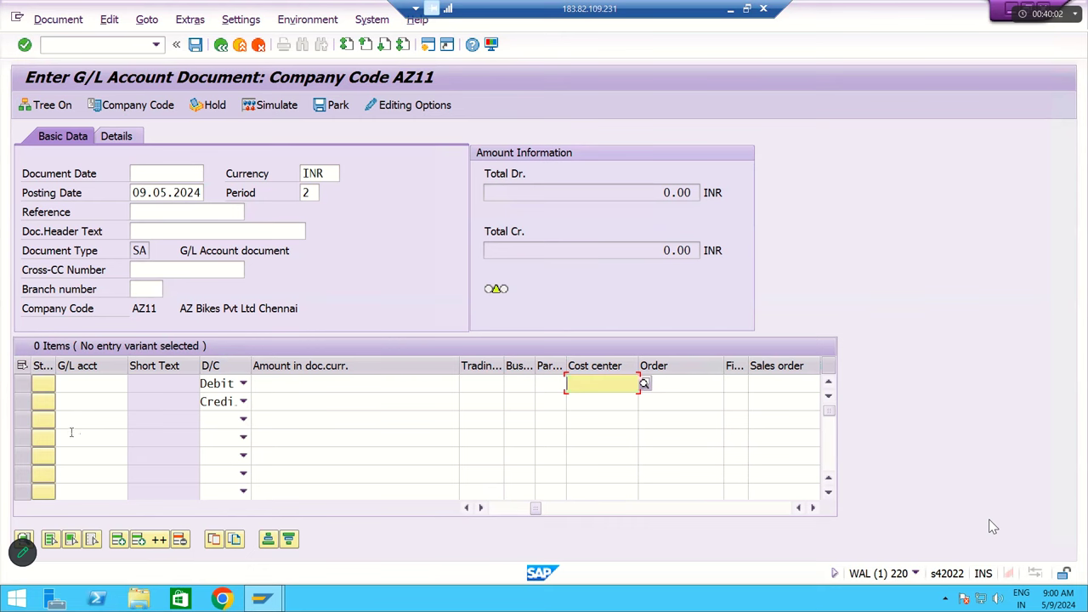
- Select both the Debit and Credit line items, then return to Excel
left_click(23, 387)
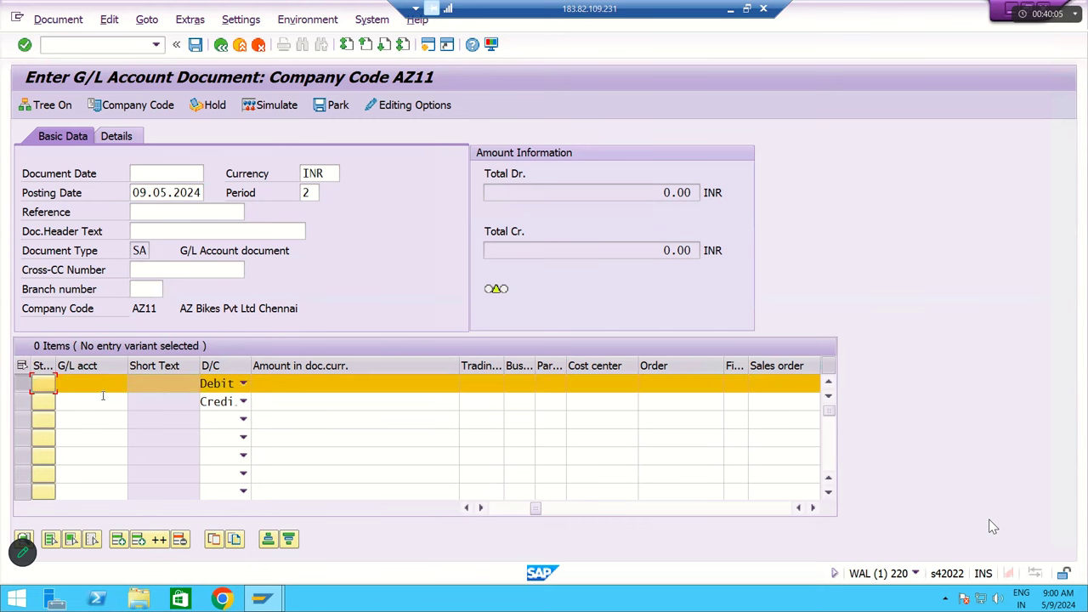
left_click(22, 401)
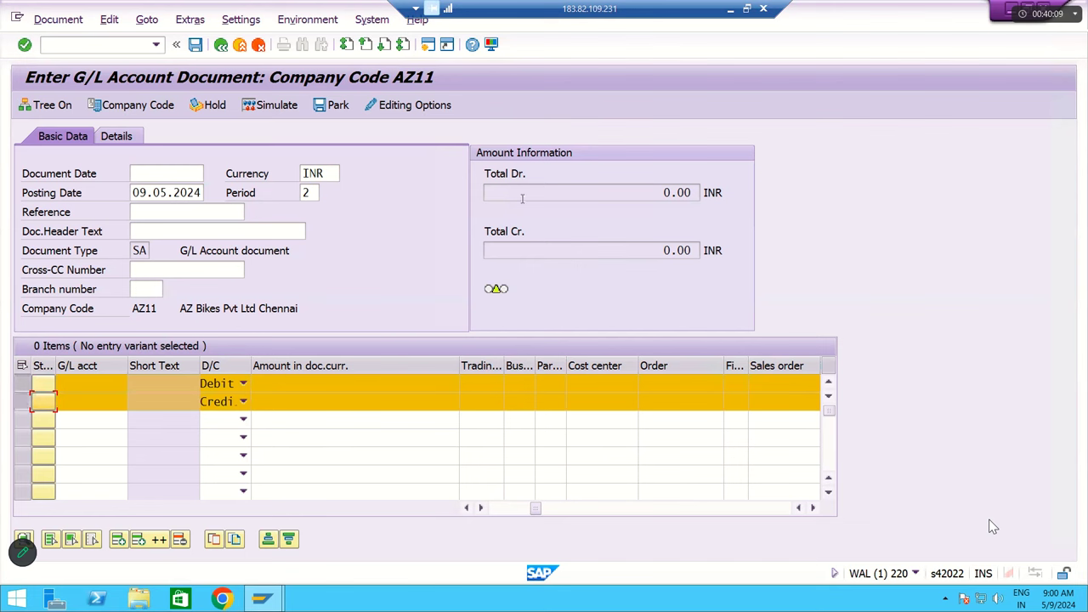
left_click(733, 11)
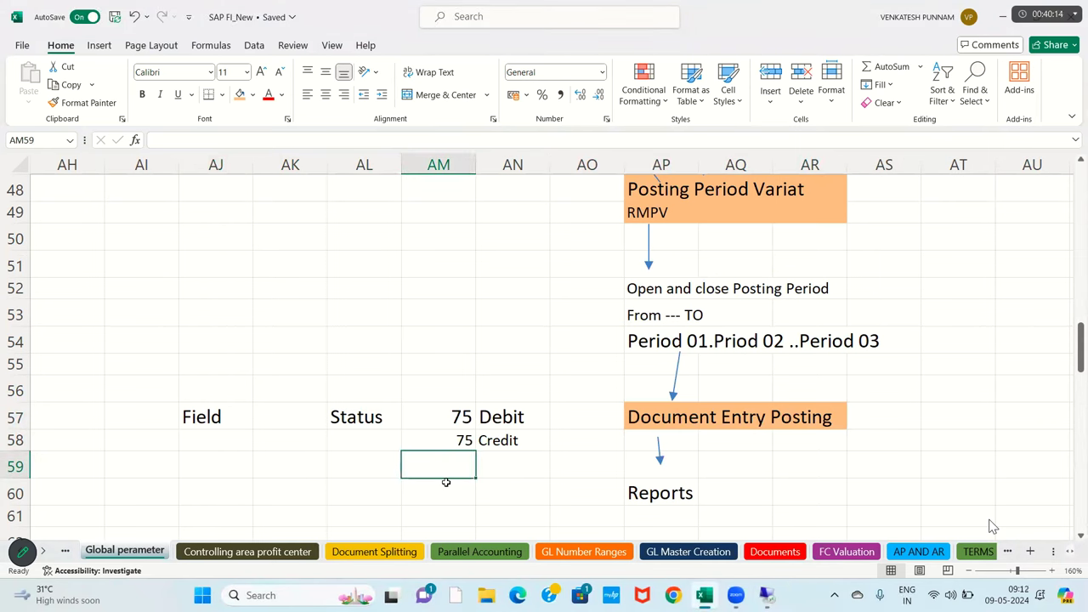
- Enter the total 150 in AM59 and fill it orange
type("150")
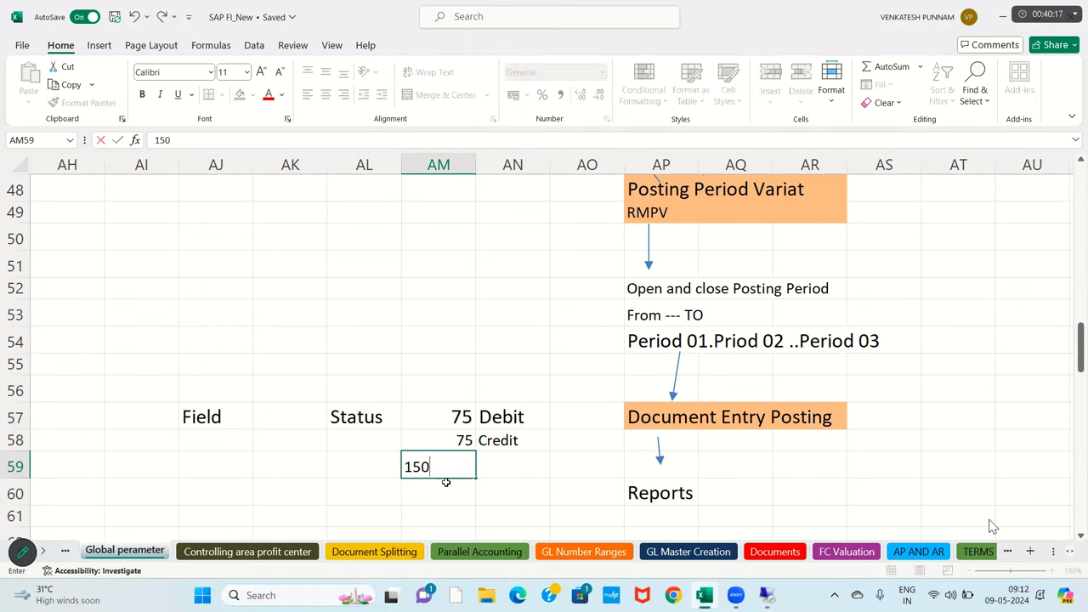
key("Return")
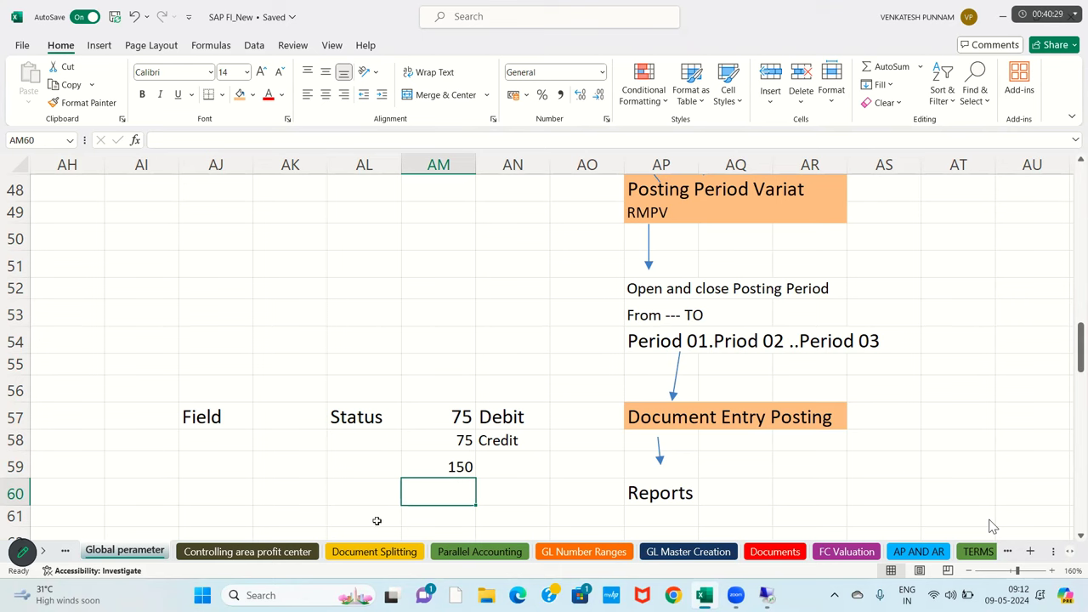
left_click(440, 467)
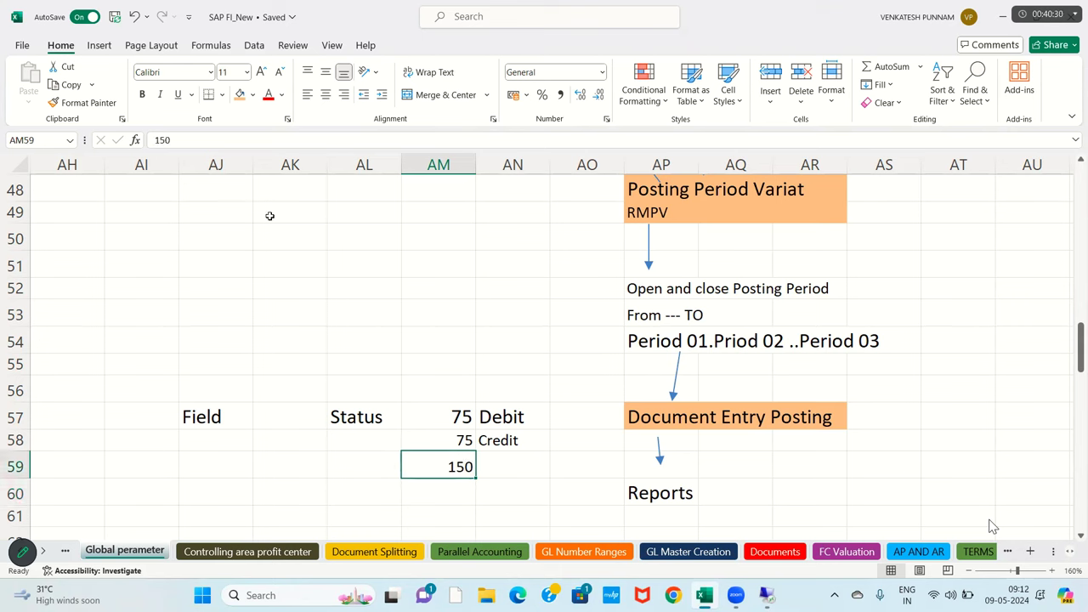
left_click(239, 95)
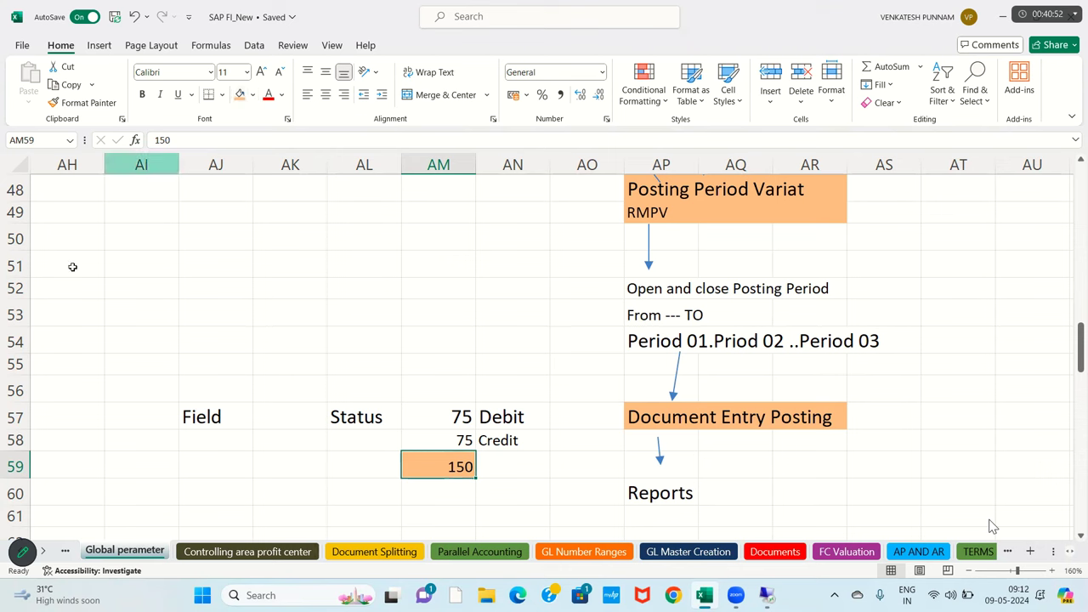
- Select the 75, 75 and 150 amounts together with their Debit and Credit labels
left_click(434, 423)
left_click_drag(434, 422, 444, 454)
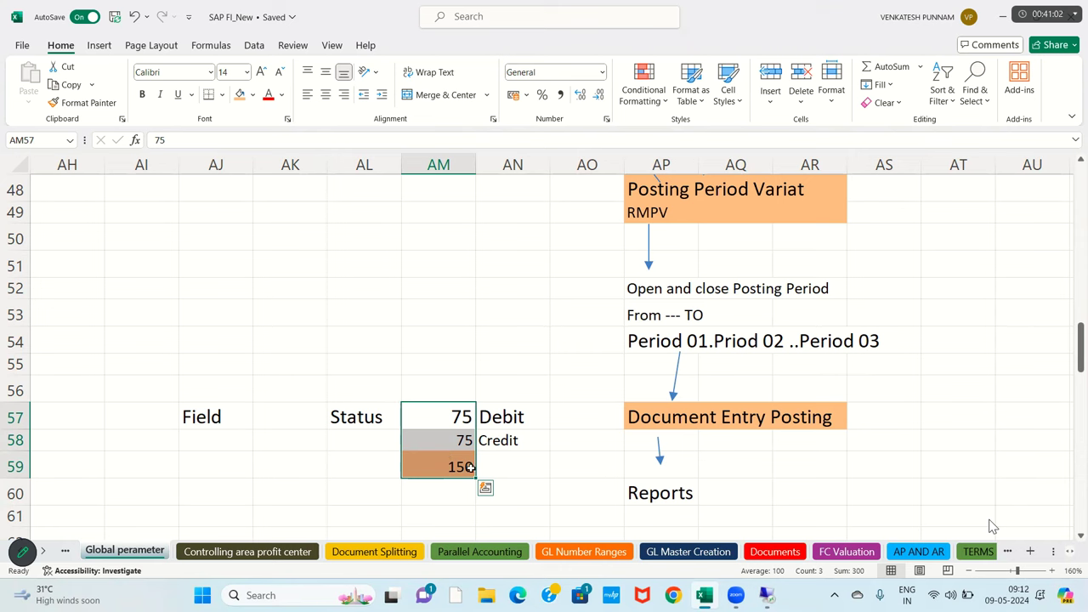
left_click_drag(432, 416, 536, 459)
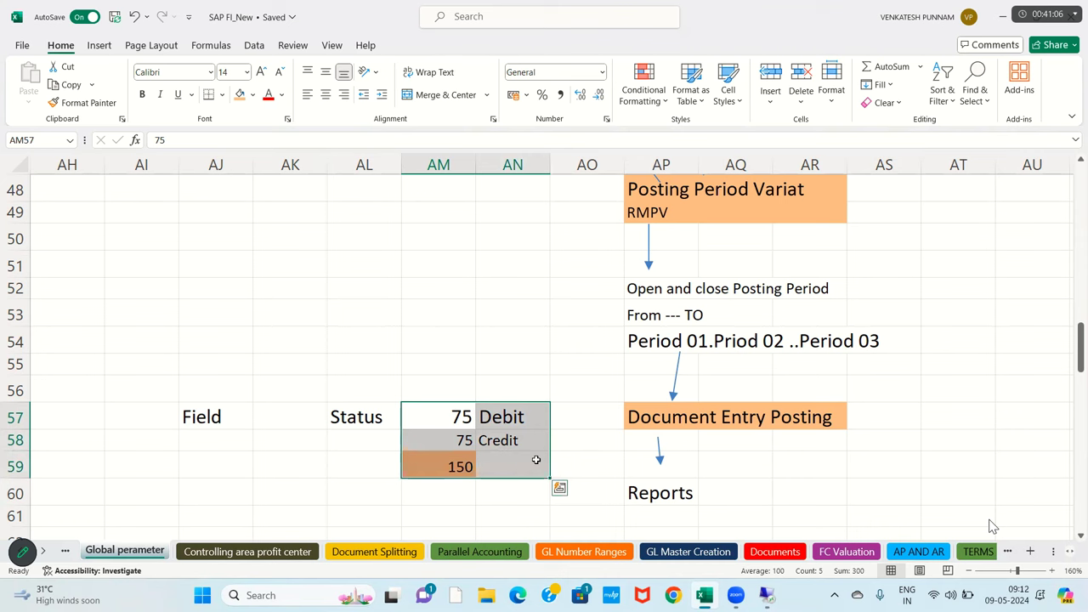
left_click_drag(442, 415, 534, 417)
left_click_drag(457, 451, 519, 453)
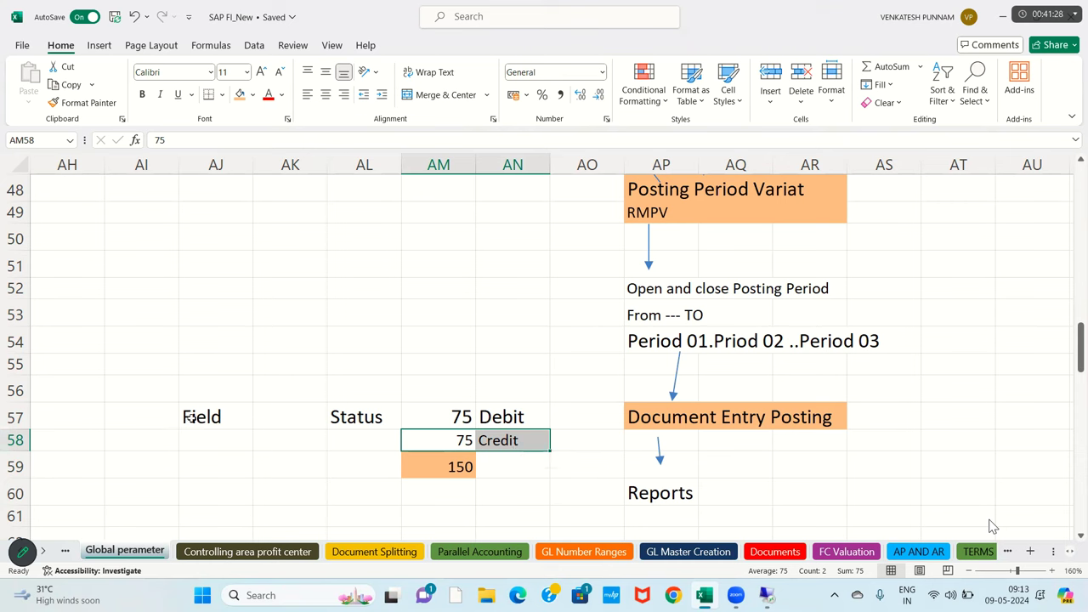
- Clear the old Field and Status labels and add a 'Field Status Variant' heading in AJ53
left_click(231, 418)
left_click_drag(321, 417, 340, 418)
key("Delete")
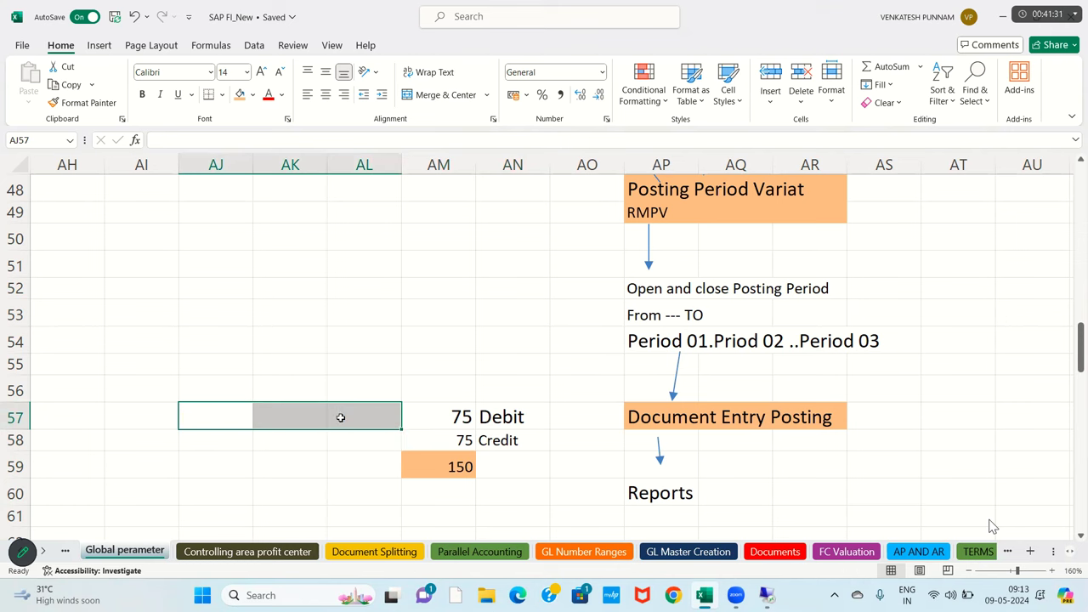
left_click(227, 313)
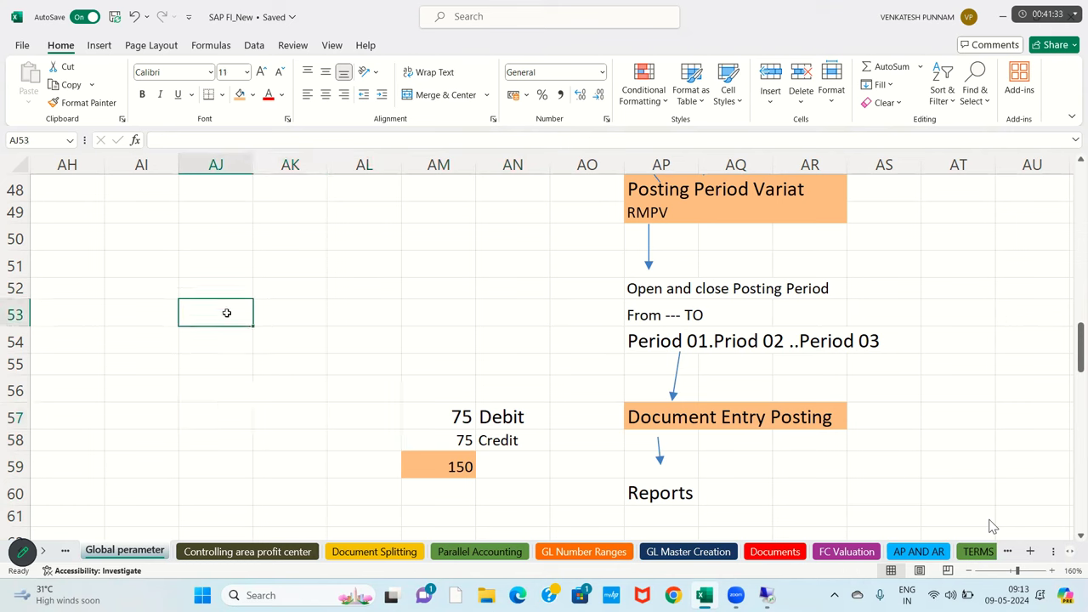
type("Field S")
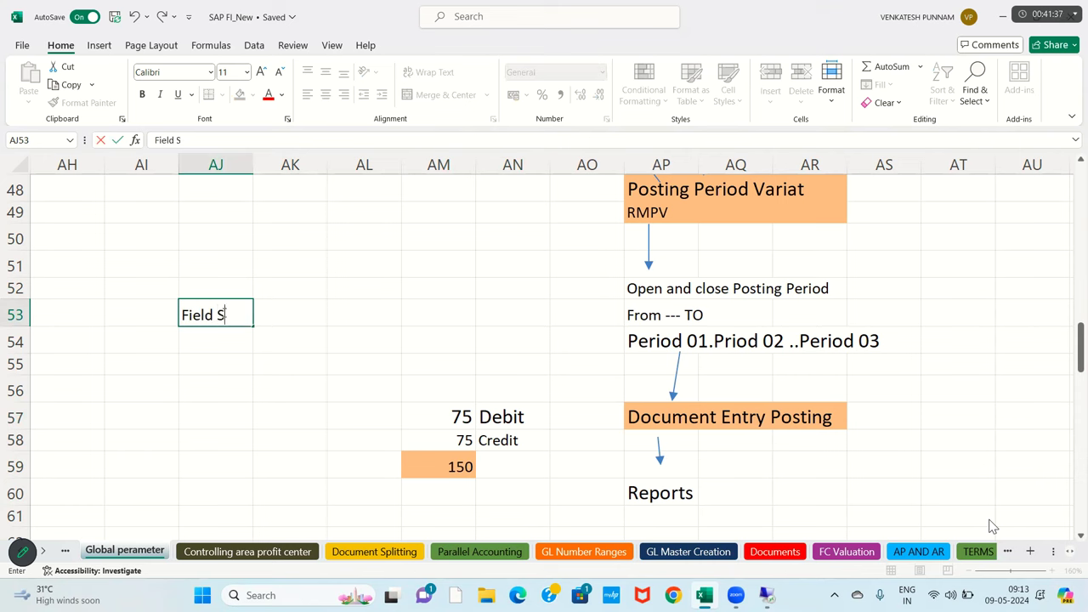
type("tatus Variant")
key("Return")
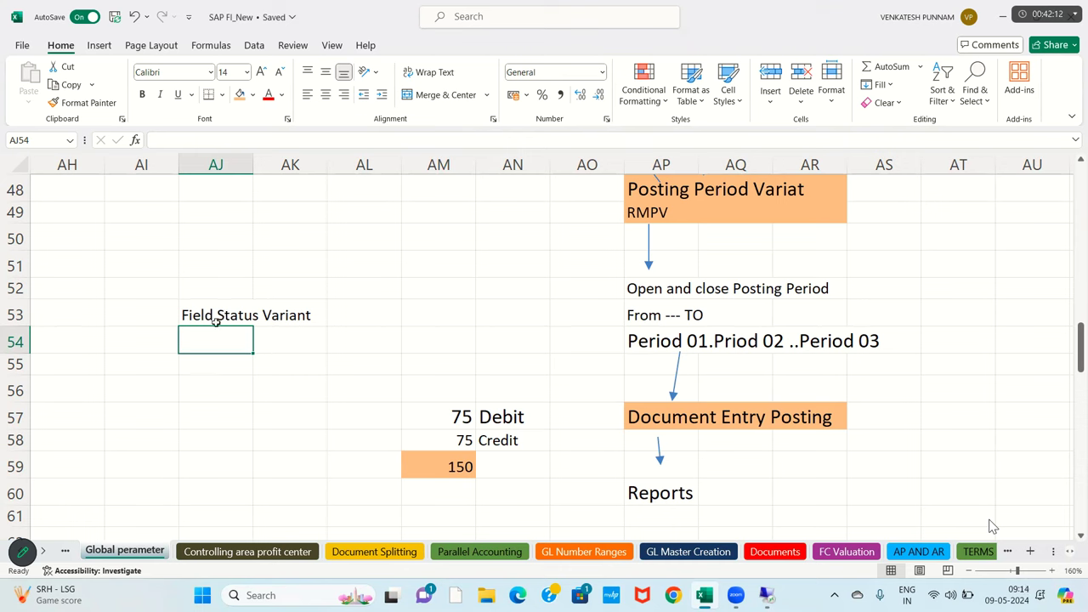
- List Required, Opetional, Sur and Dis down column AI, starting at AI54
left_click(140, 348)
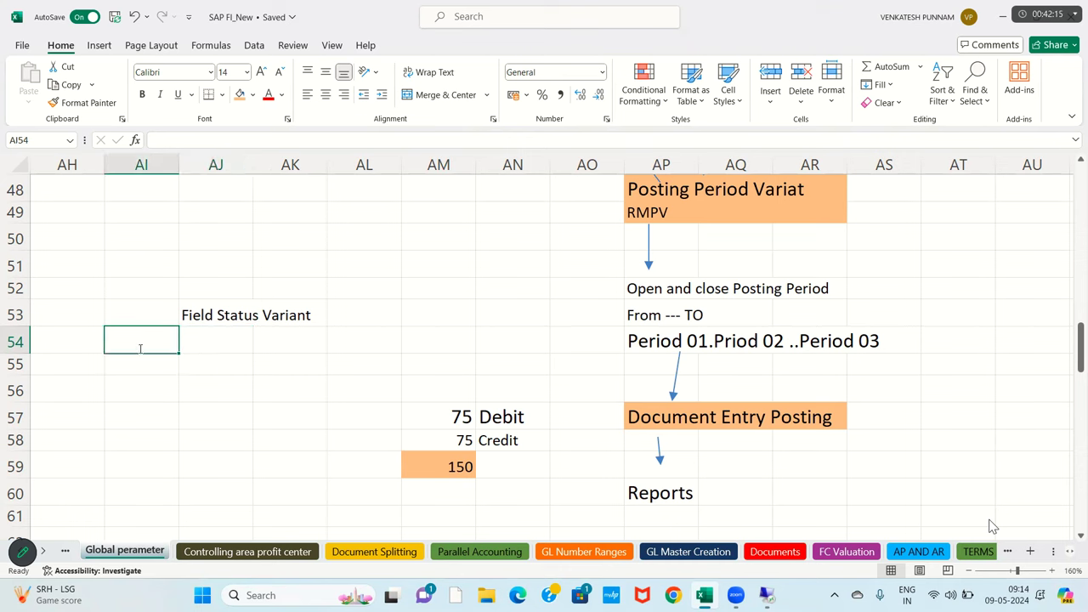
type("Required")
key("Return")
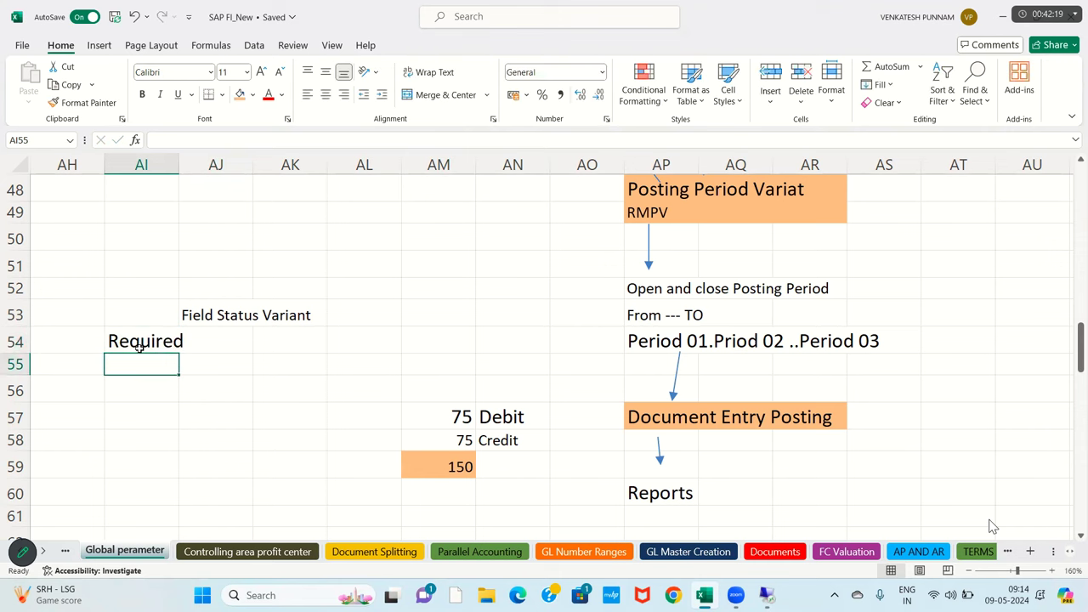
type("Opeation")
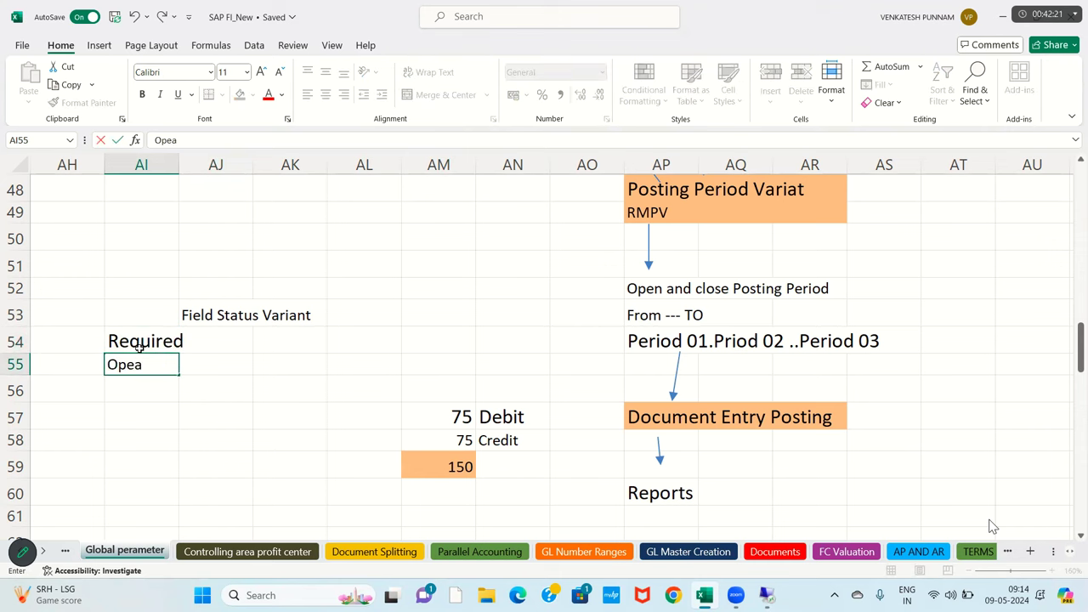
key("BackSpace")
key("BackSpace")
key("BackSpace")
key("BackSpace")
key("BackSpace")
type("tional")
key("Return")
type("Sur")
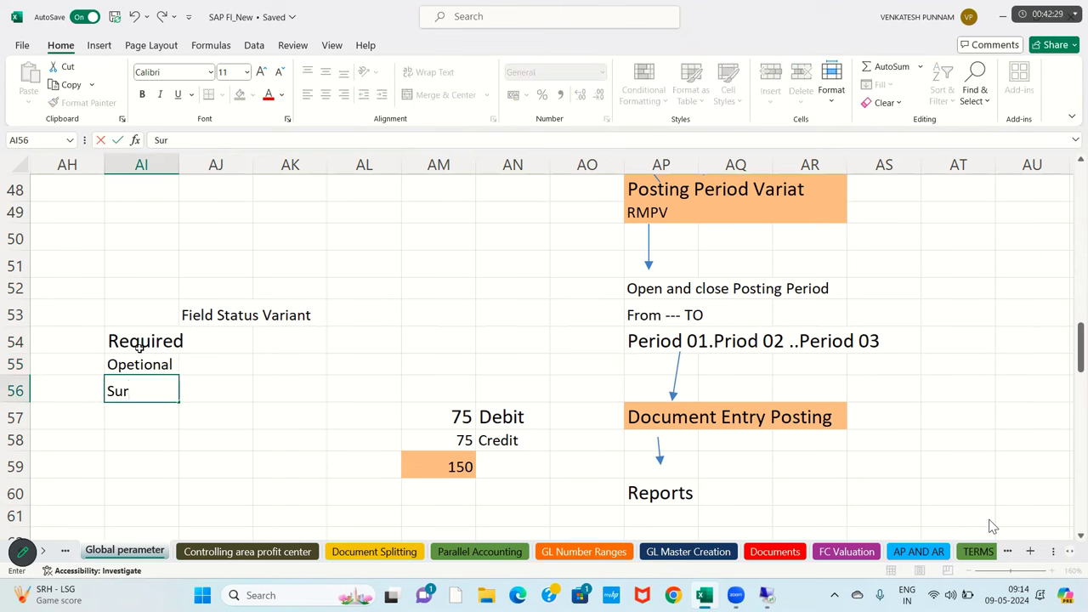
key("Return")
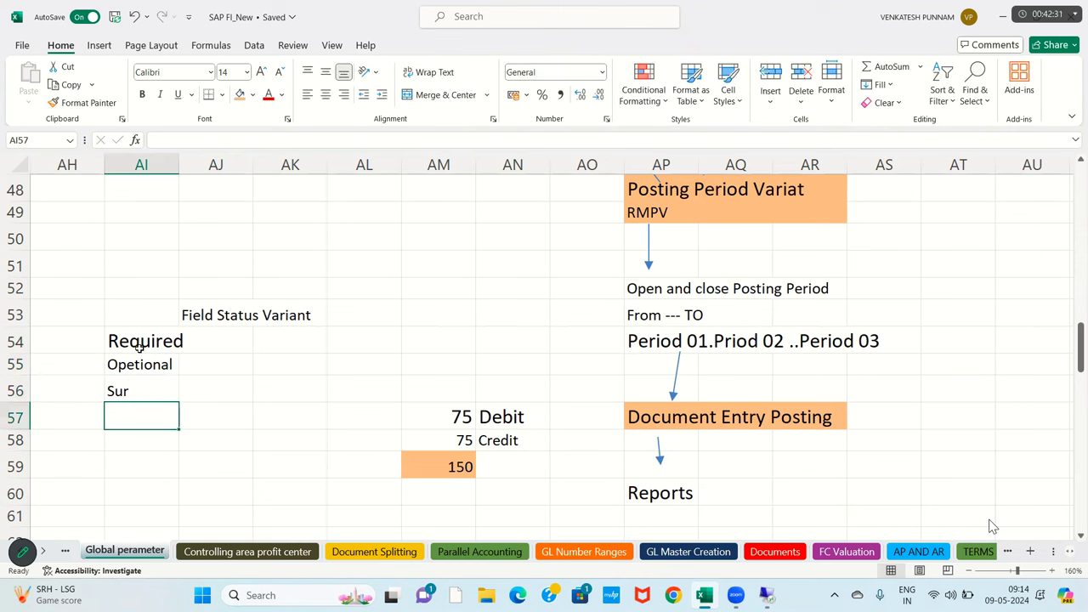
type("Dis")
key("BackSpace")
type("s")
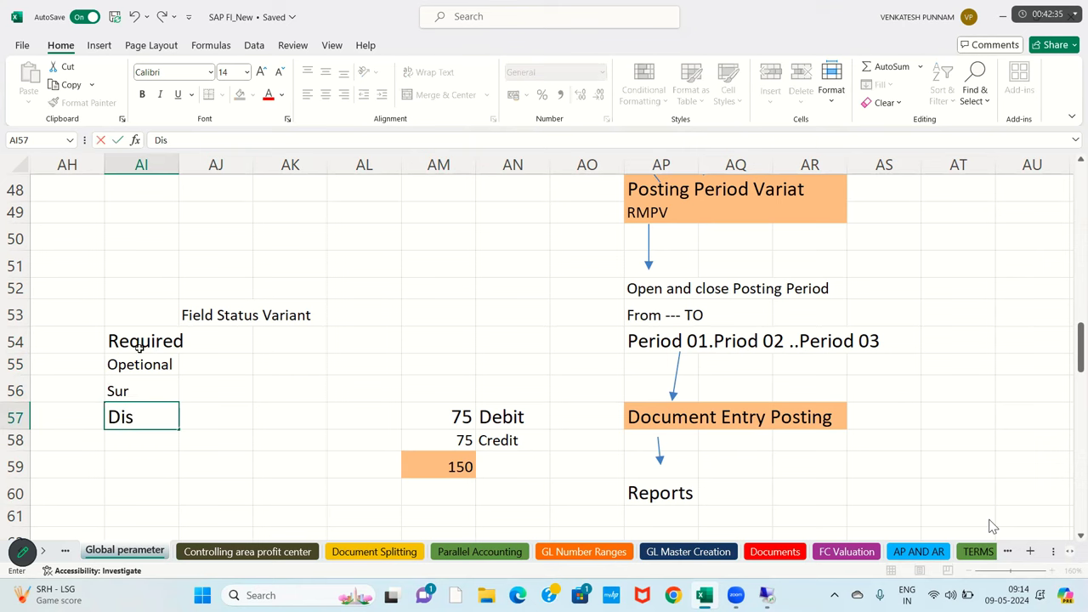
key("Return")
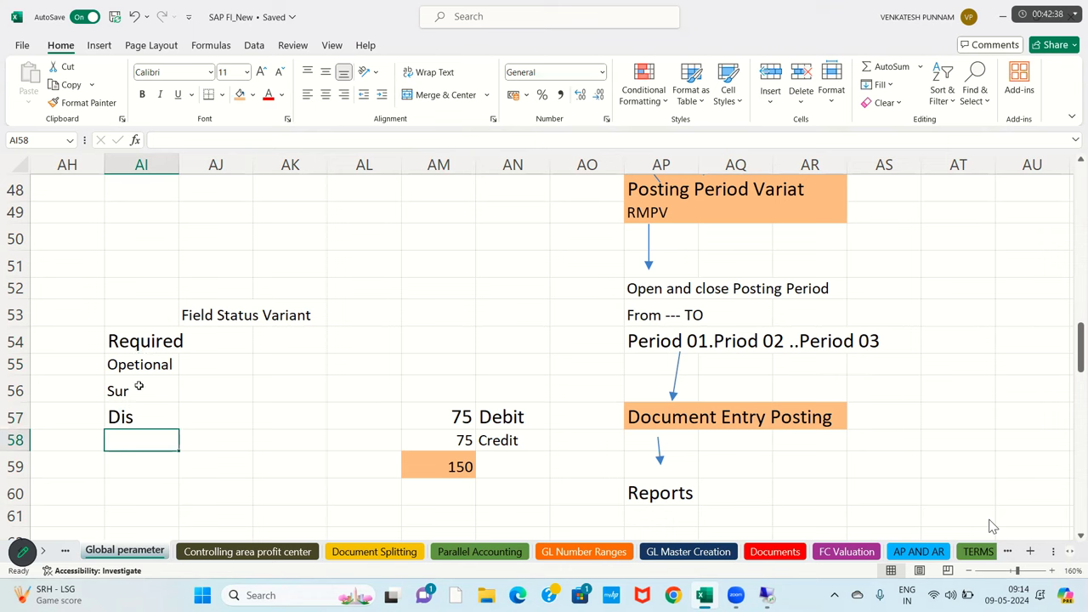
- Fill Required across AI54:AJ54 orange, then select the Opetional, Sur and Dis rows
left_click(239, 350)
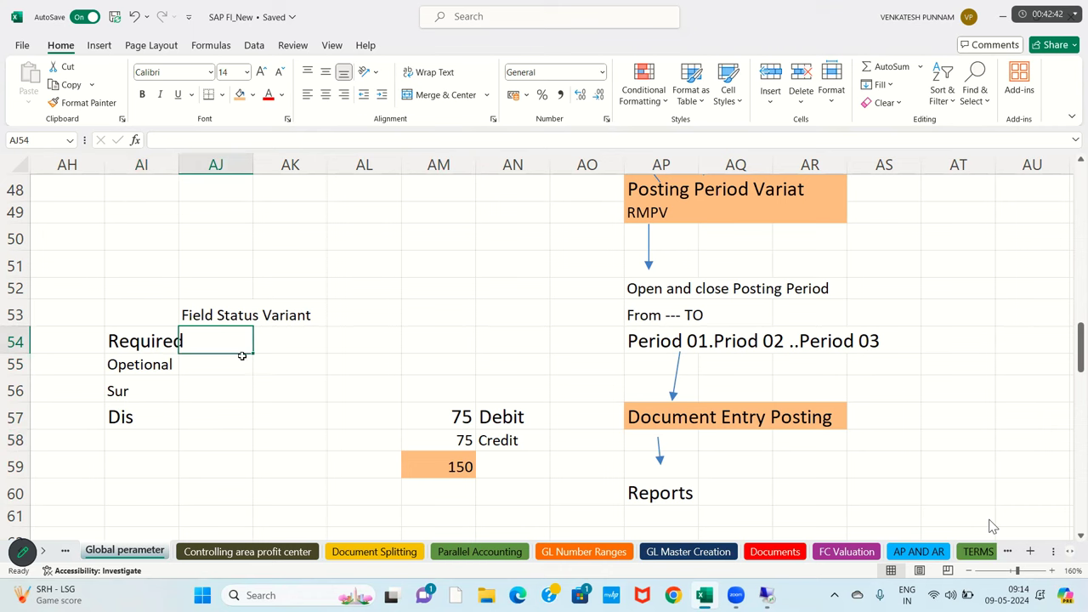
left_click_drag(168, 344, 236, 345)
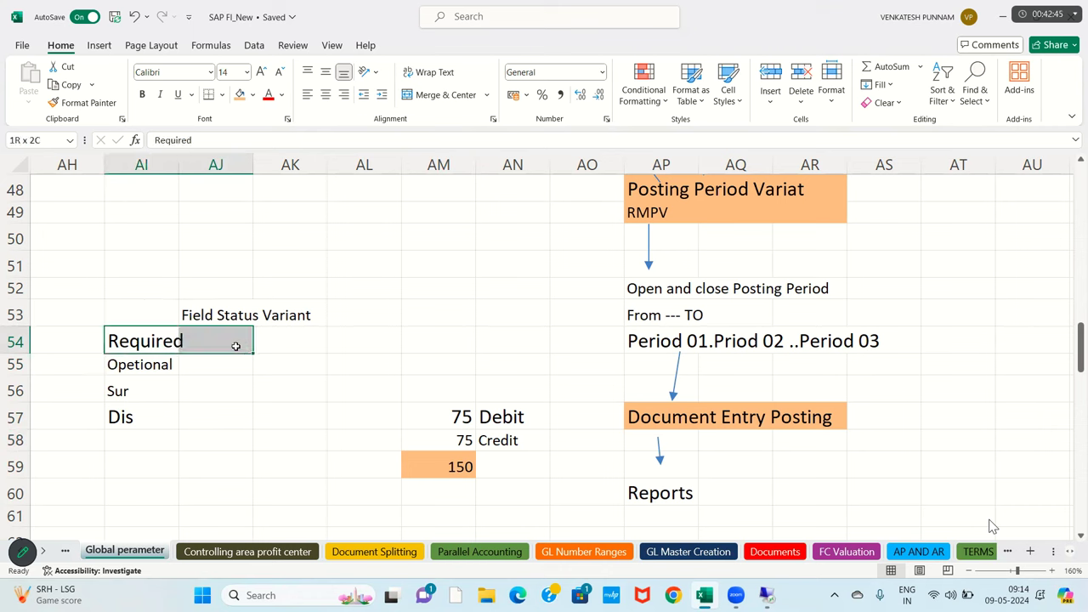
left_click(239, 94)
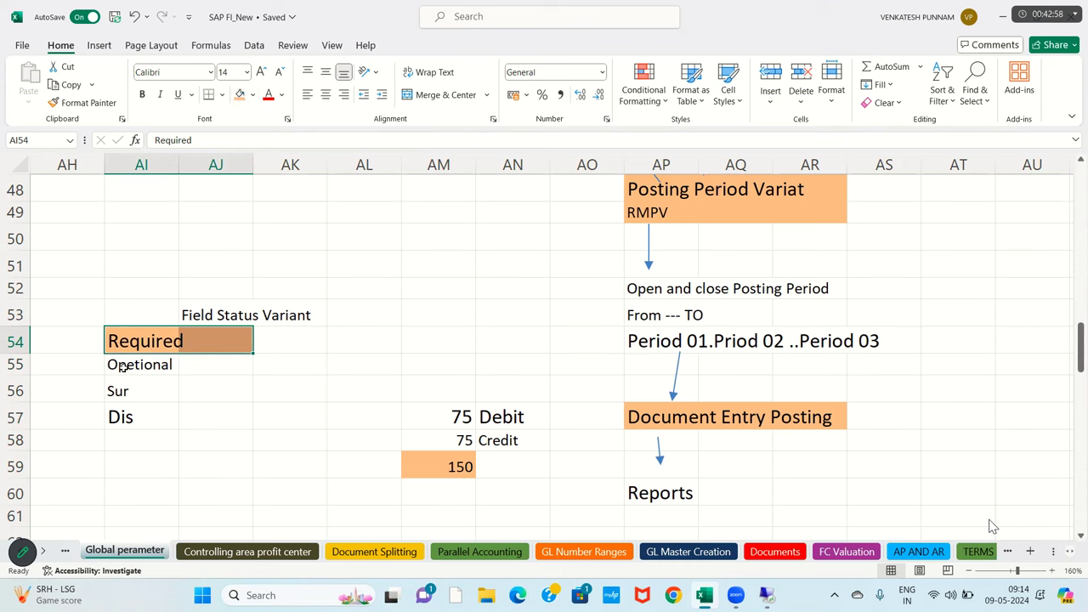
left_click_drag(175, 365, 201, 366)
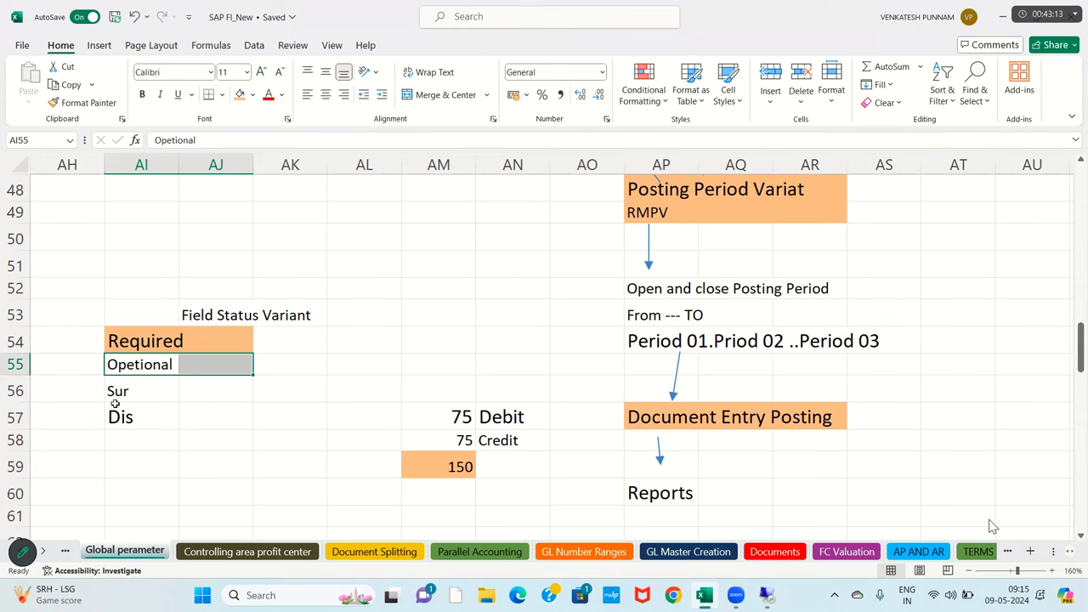
left_click_drag(109, 395, 221, 396)
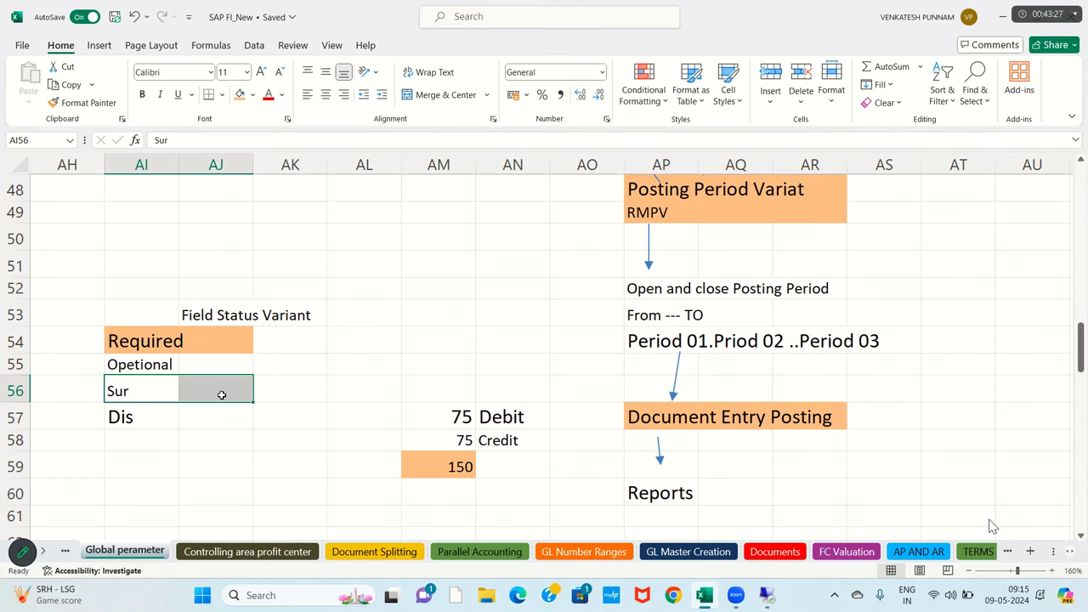
left_click(113, 421)
left_click_drag(113, 421, 205, 420)
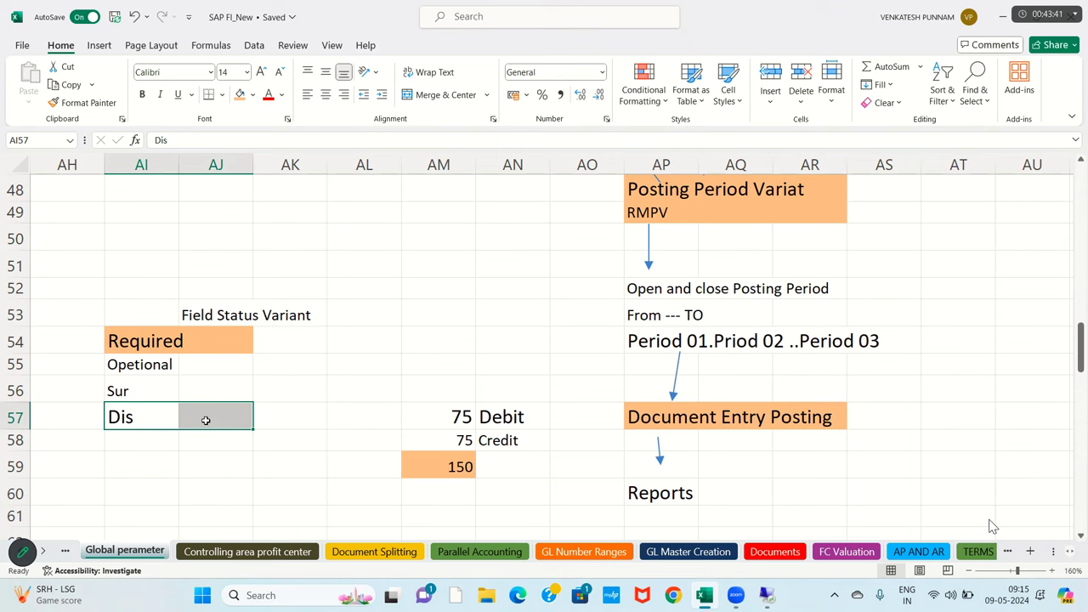
- Move to the blank columns and start a 'Field Da…' heading in AX51
left_click(341, 330)
key("Right")
key("Right")
key("Right")
key("Right")
key("Right")
key("Right")
key("Right")
key("Right")
key("Right")
key("Right")
key("Right")
key("Right")
key("Right")
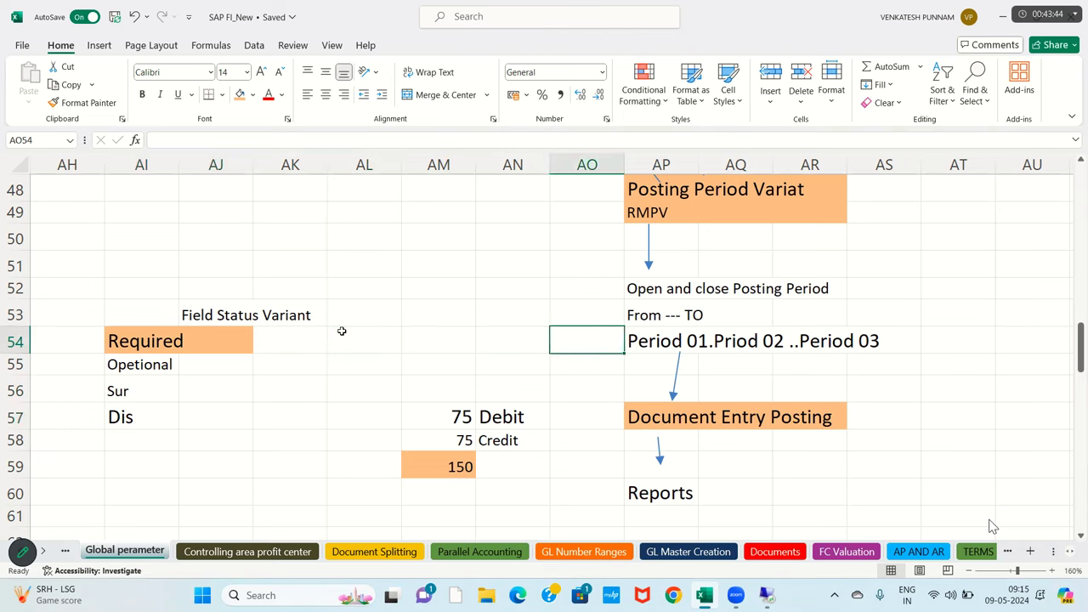
key("Right")
key("Right")
key("Right")
key("Right")
key("Right")
key("Right")
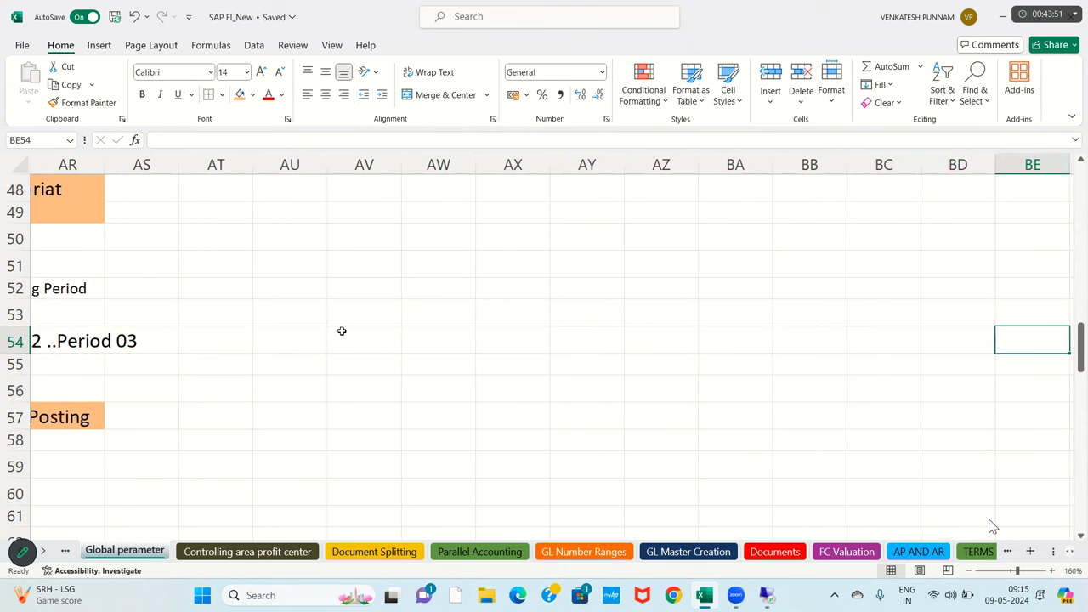
left_click(420, 321)
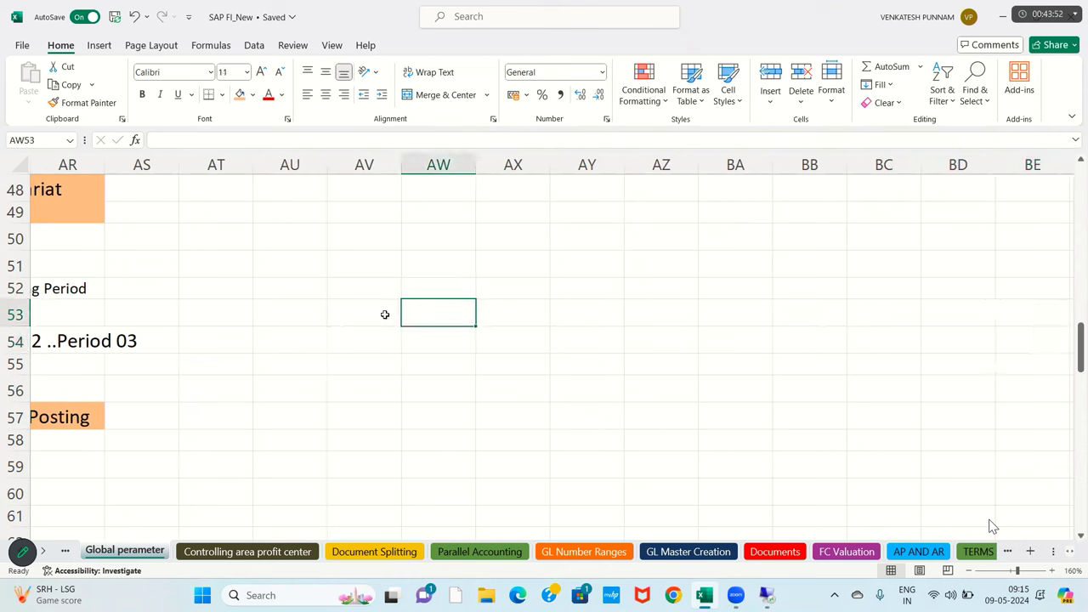
left_click(365, 294)
left_click(416, 313)
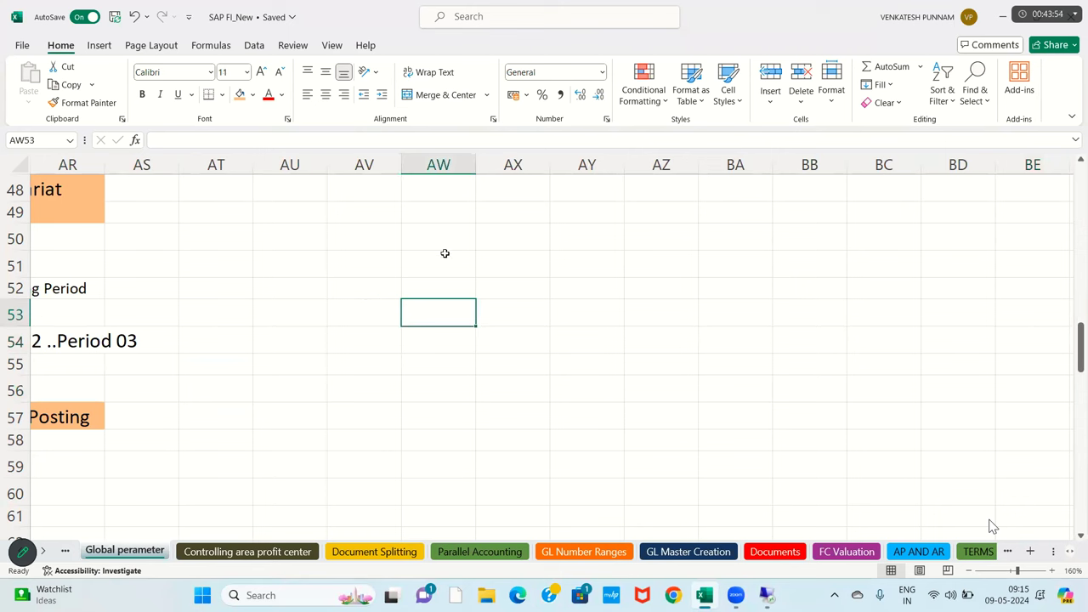
left_click(503, 264)
type("Fi")
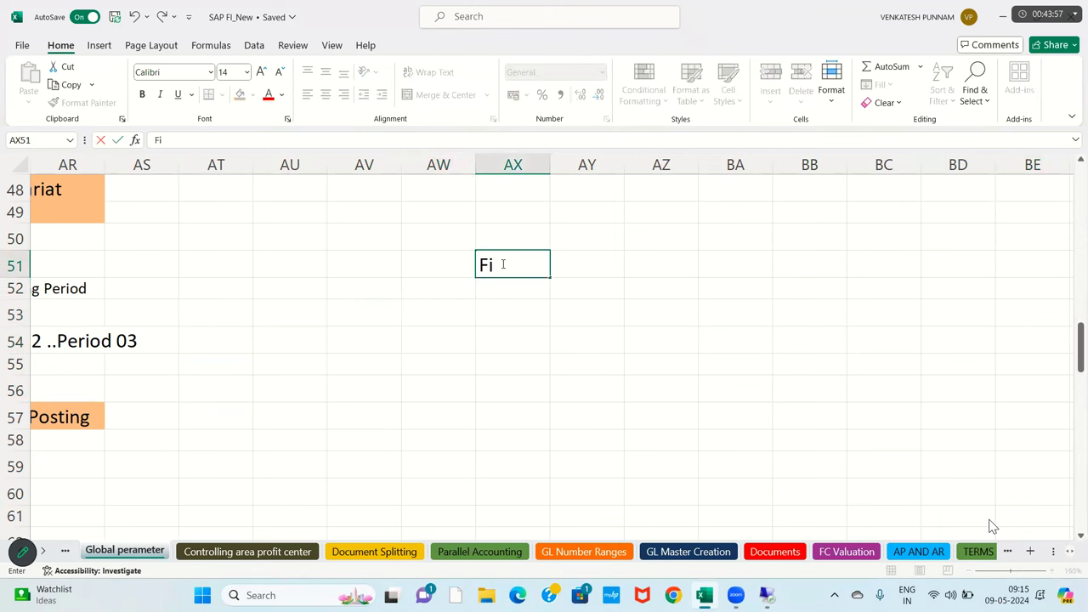
type("eld Da")
- Correct the AX51 heading to 'Field status Variant'
key("BackSpace")
key("BackSpace")
type("status")
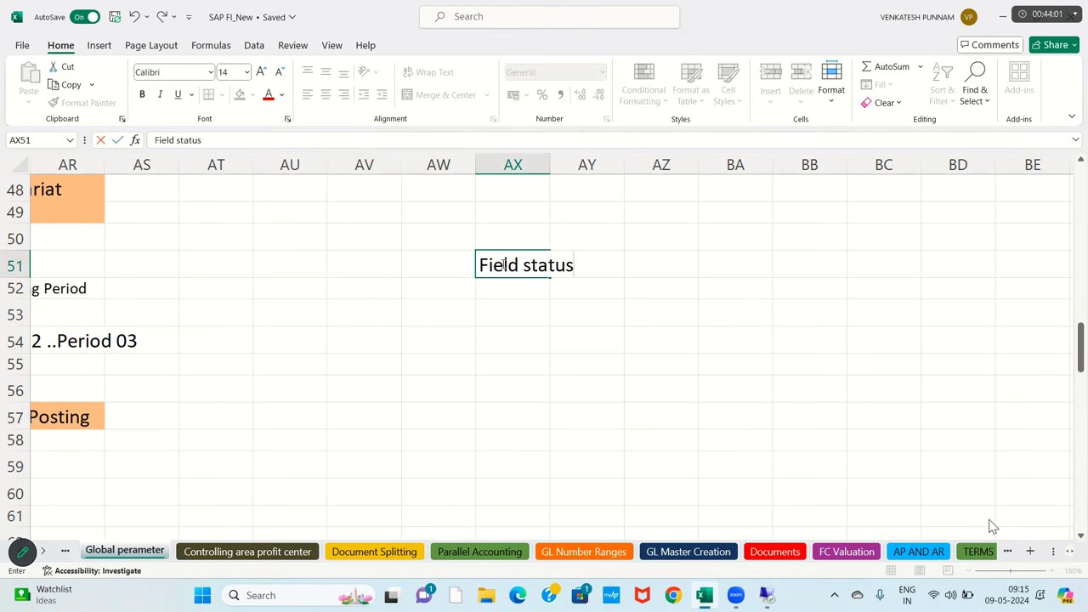
type(" Variant")
key("BackSpace")
key("BackSpace")
type("ant")
key("Return")
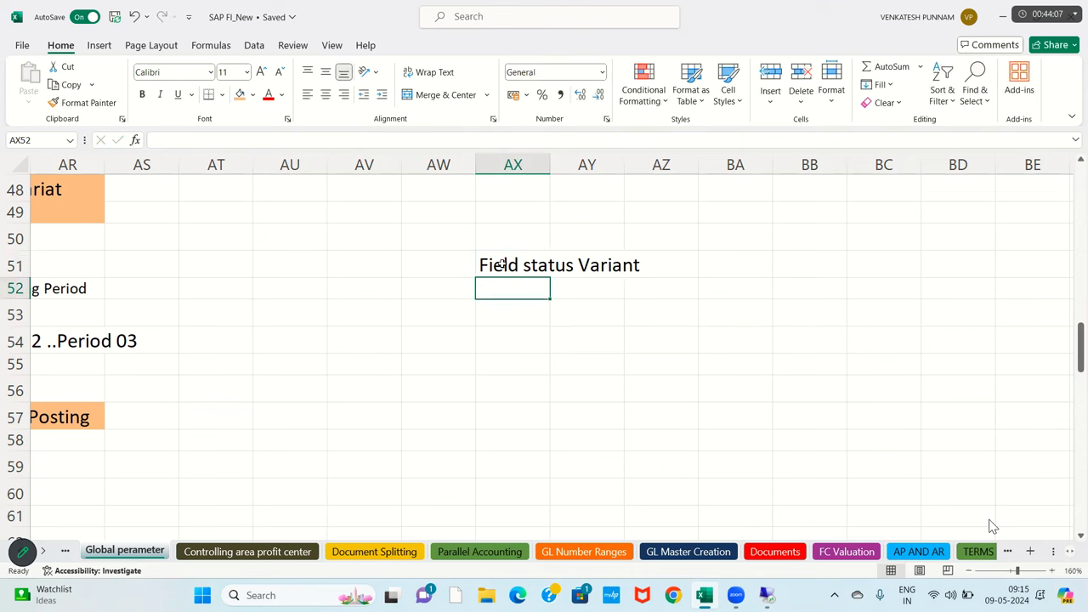
- Add 'cost Center' and 'Business Area' headings on either side of the Field status Variant heading
key("Up")
key("Left")
key("Left")
type("cost Center")
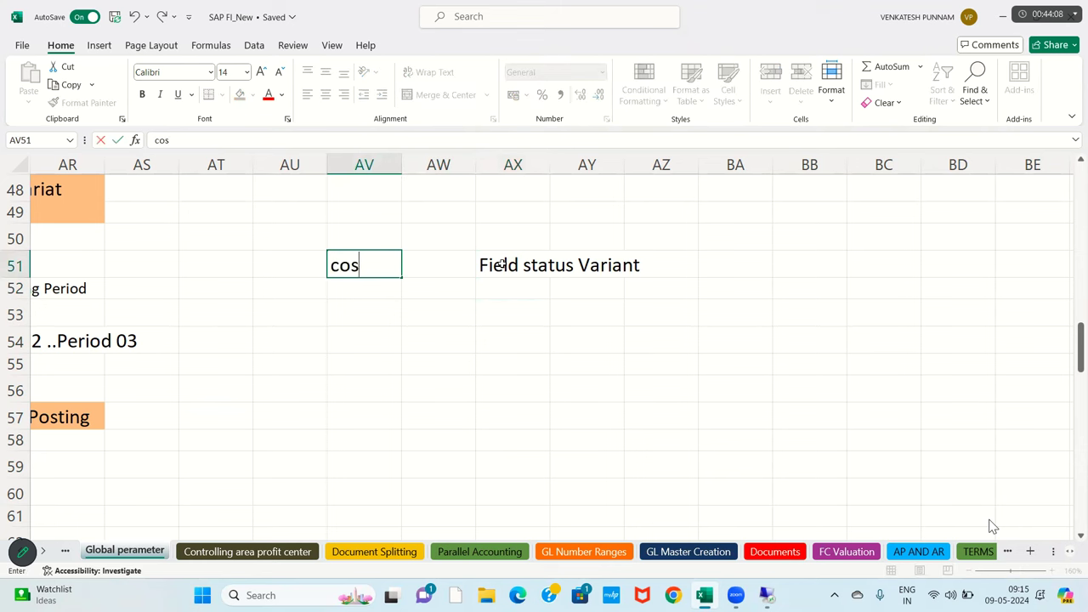
key("Right")
key("Right")
key("Right")
key("Right")
key("Right")
key("Right")
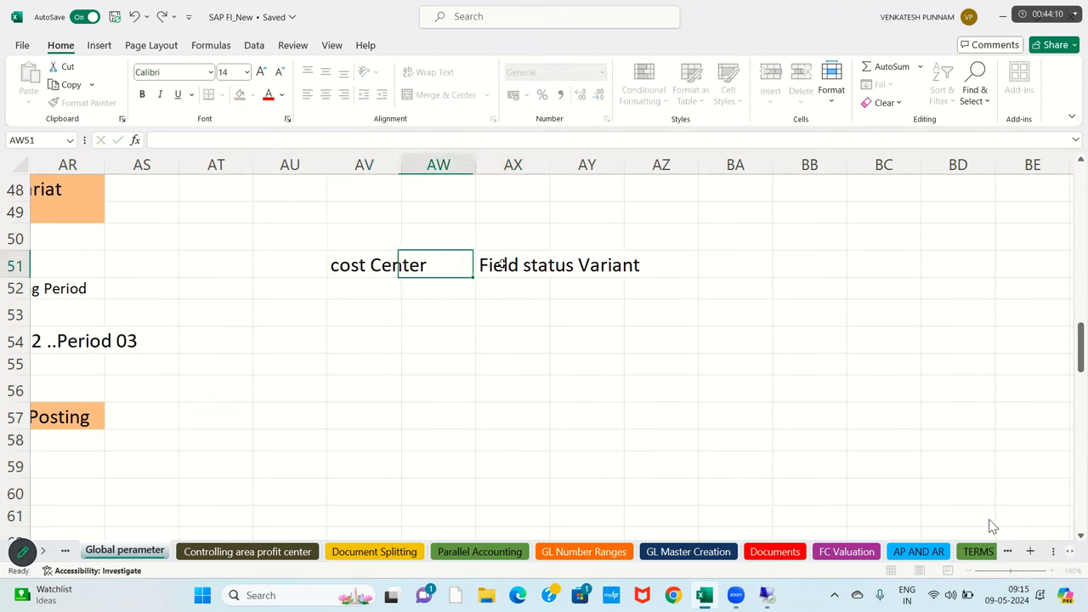
key("Left")
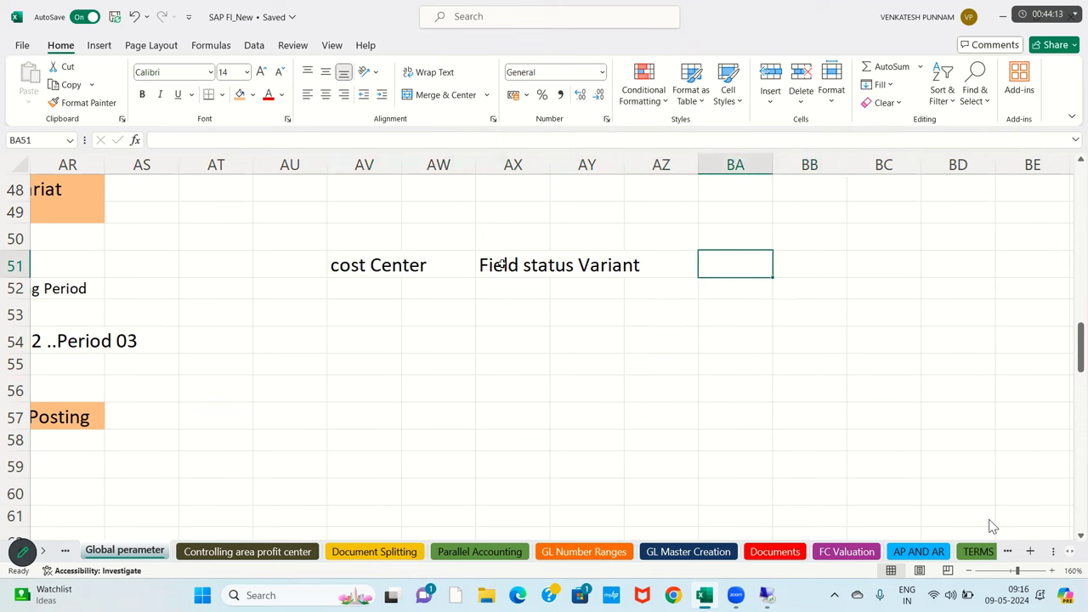
type("Busine")
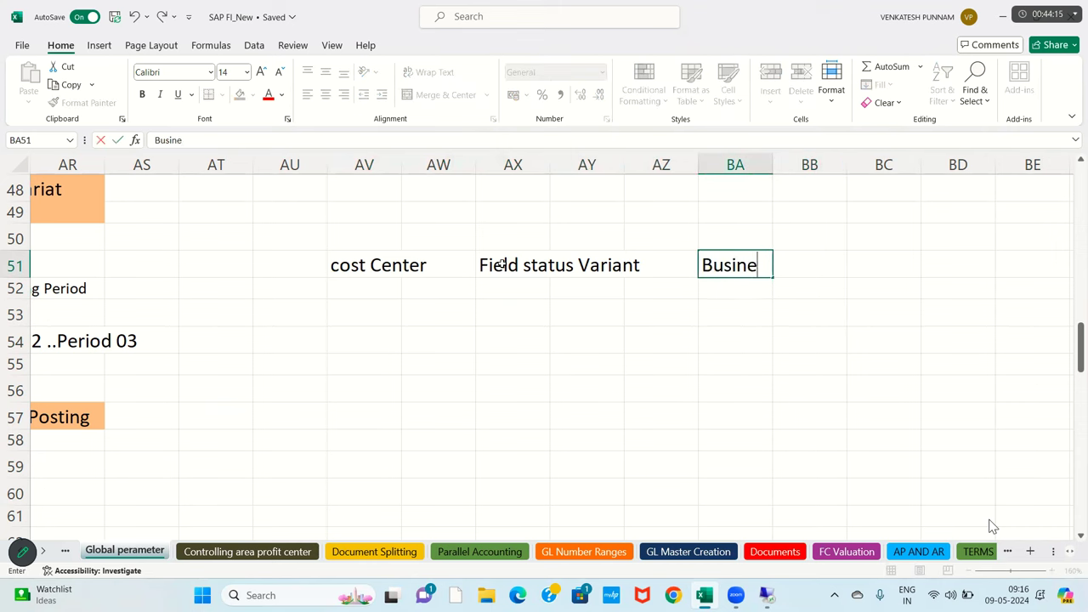
type("ss Area")
key("Return")
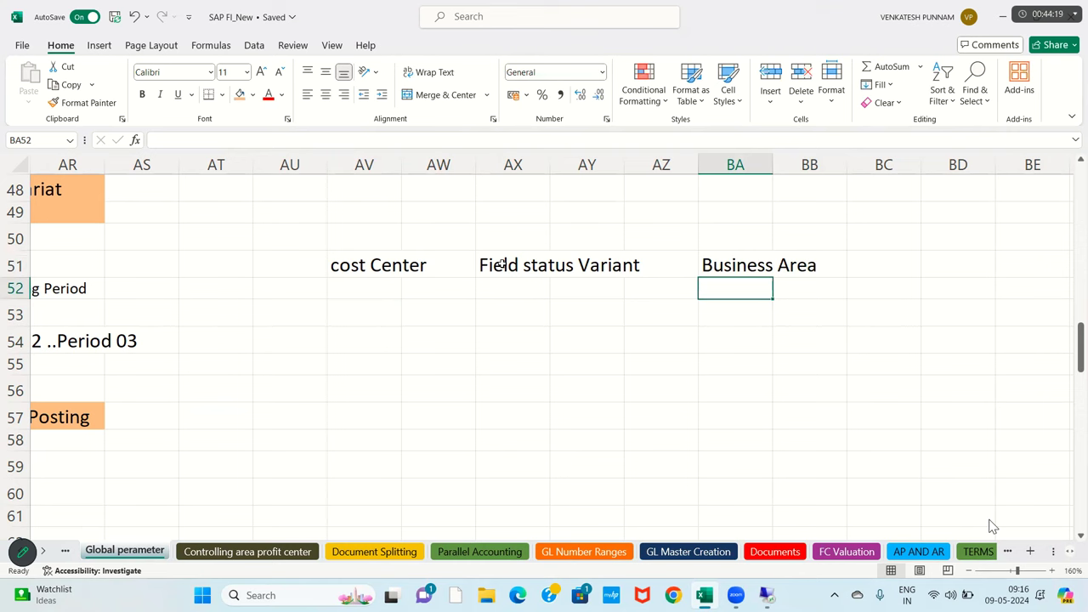
- Enter 'Requied' under cost Center and 'Optional' under Business Area
left_click(352, 269)
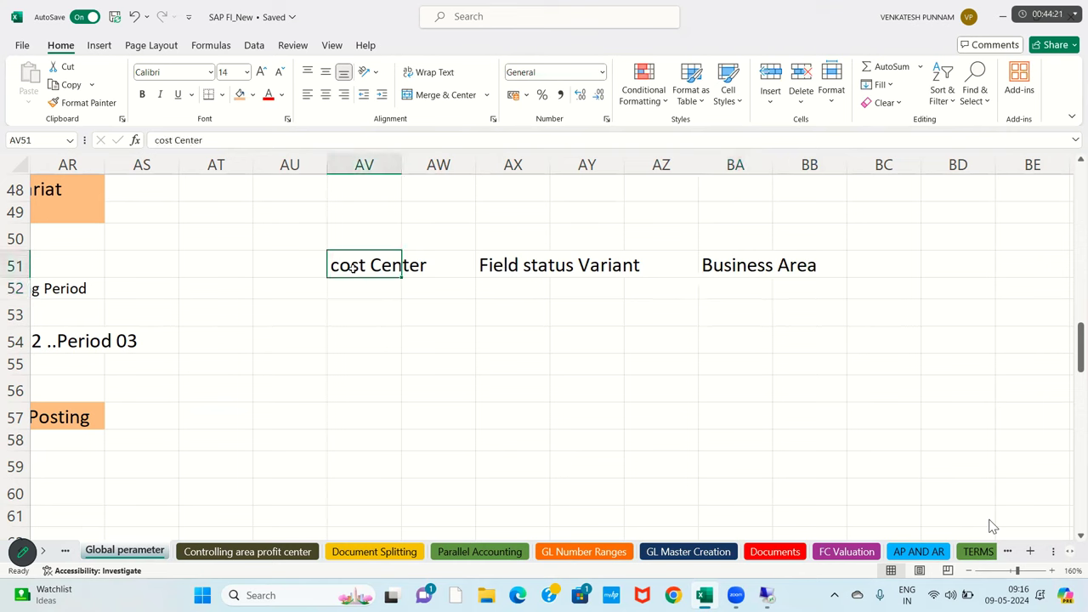
left_click(737, 272)
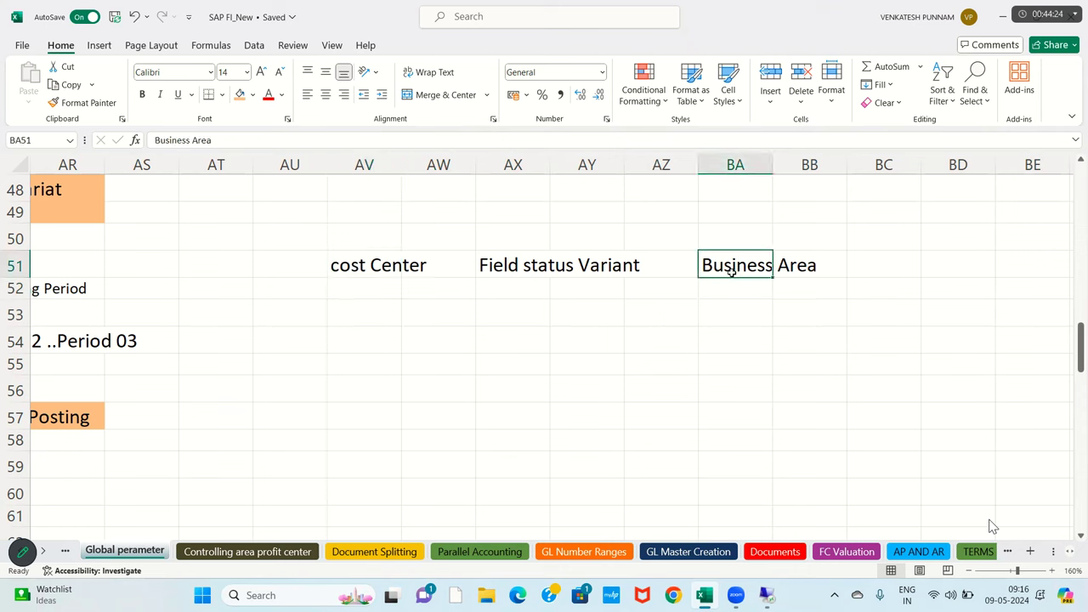
left_click(352, 267)
left_click(361, 290)
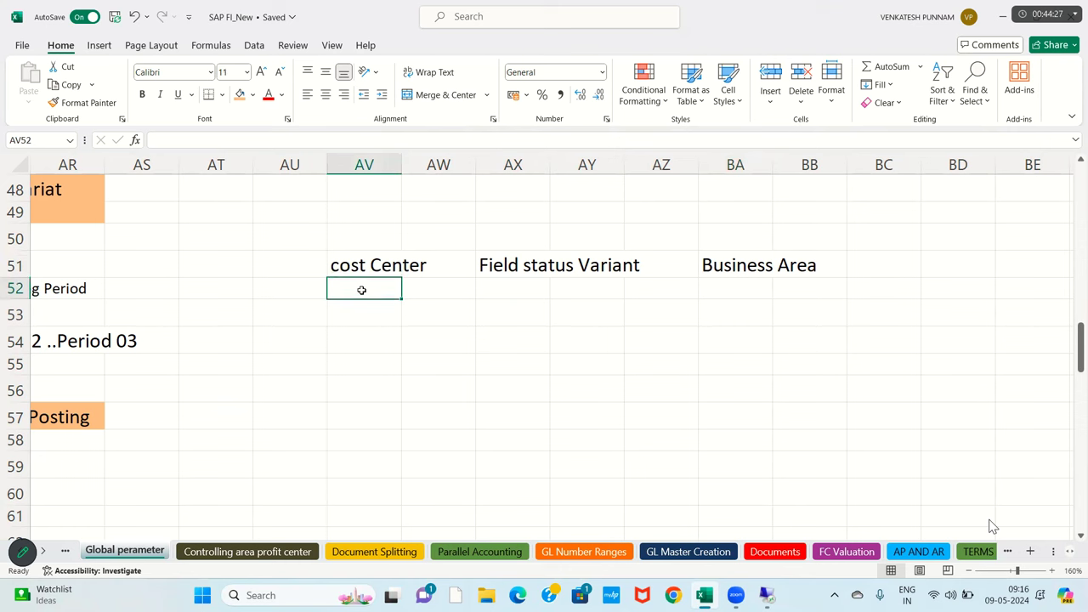
type("Requi")
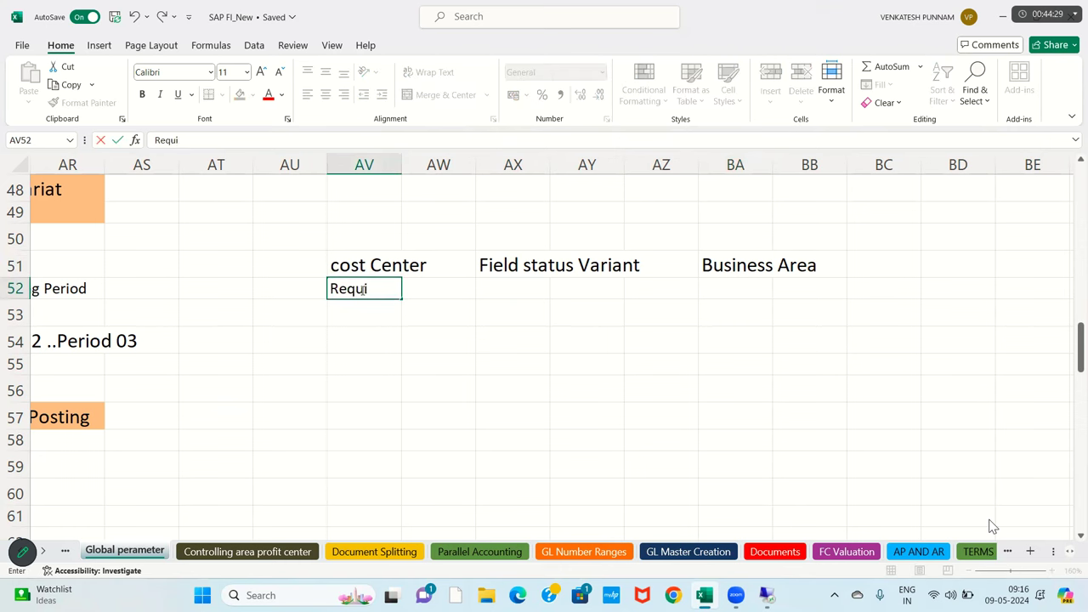
type("ed")
key("Right")
key("Right")
key("Right")
key("Right")
key("Right")
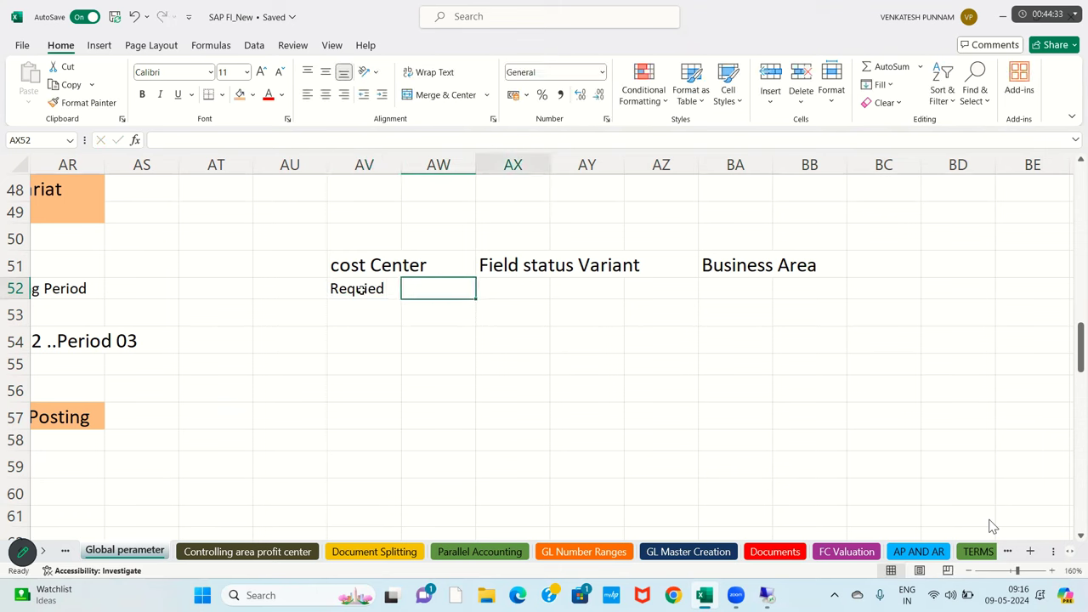
type("Optional")
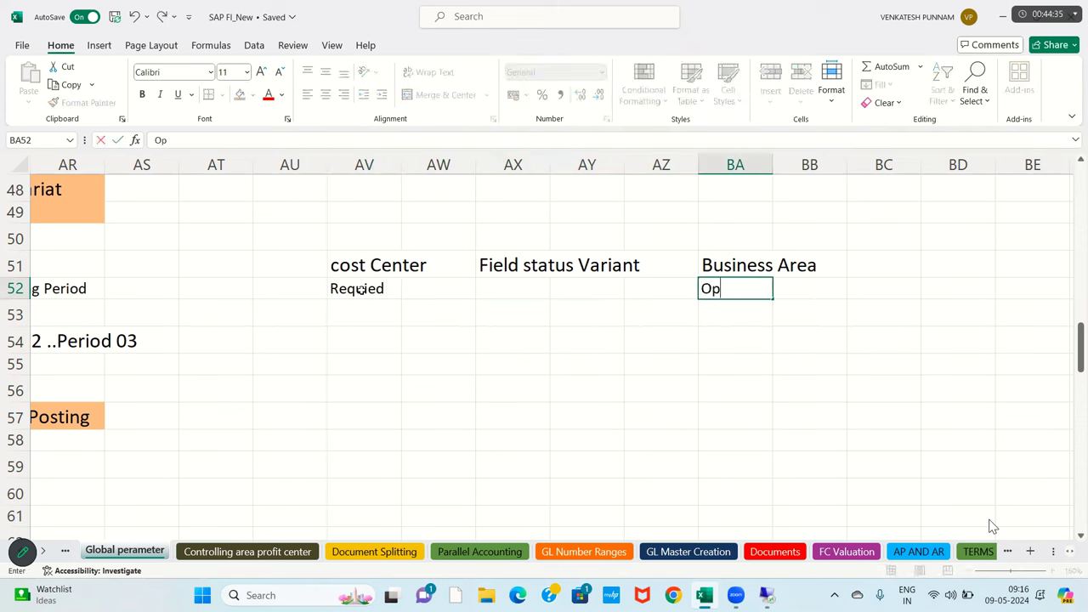
key("Return")
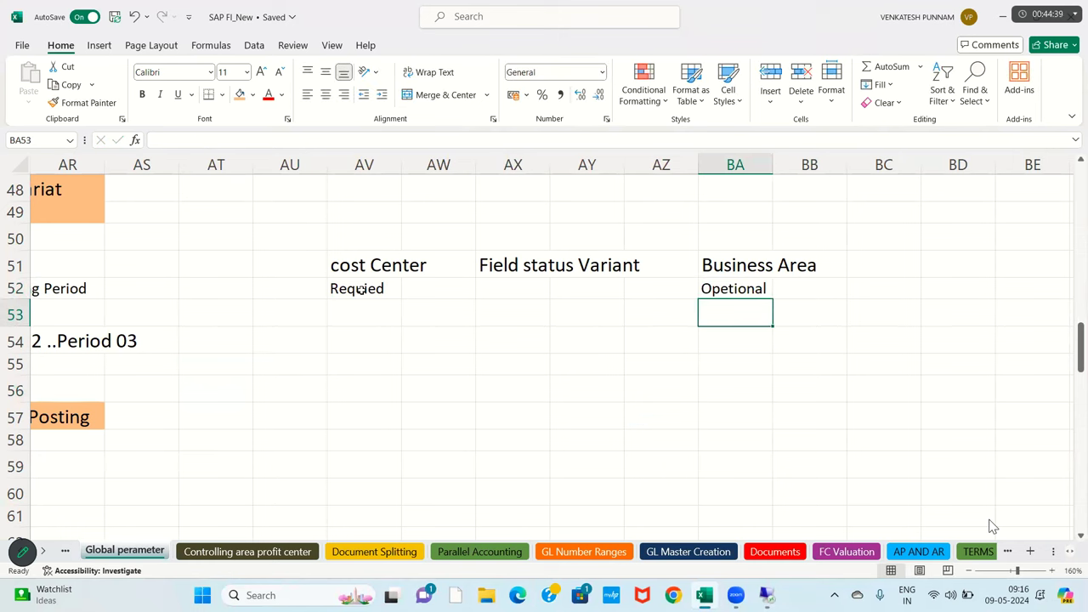
- Add a 'Document Entry' label in AX57 and select its two cells
left_click(533, 421)
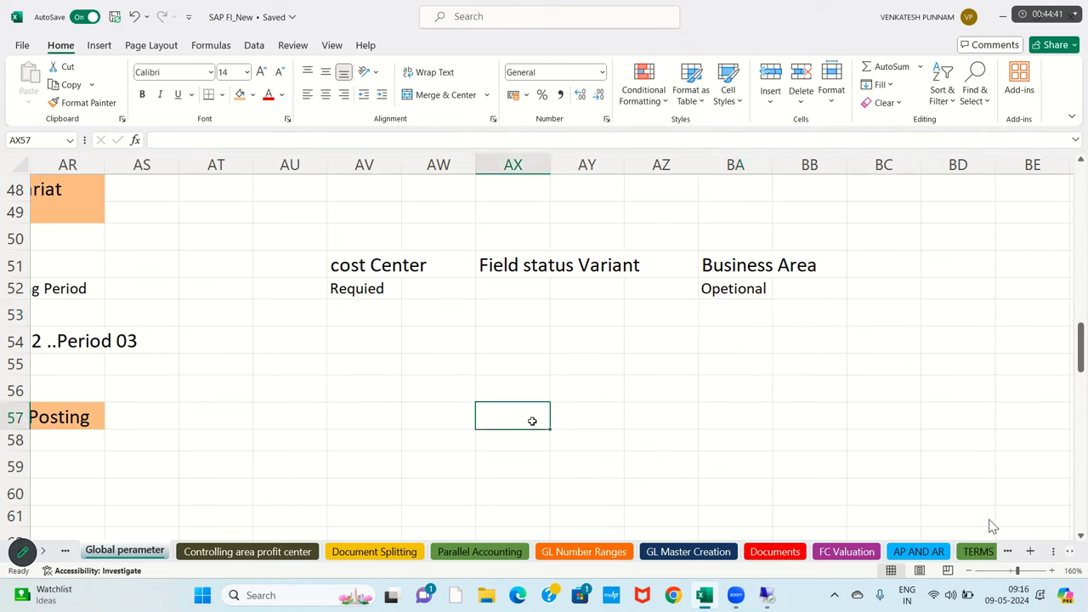
type("Document Entry")
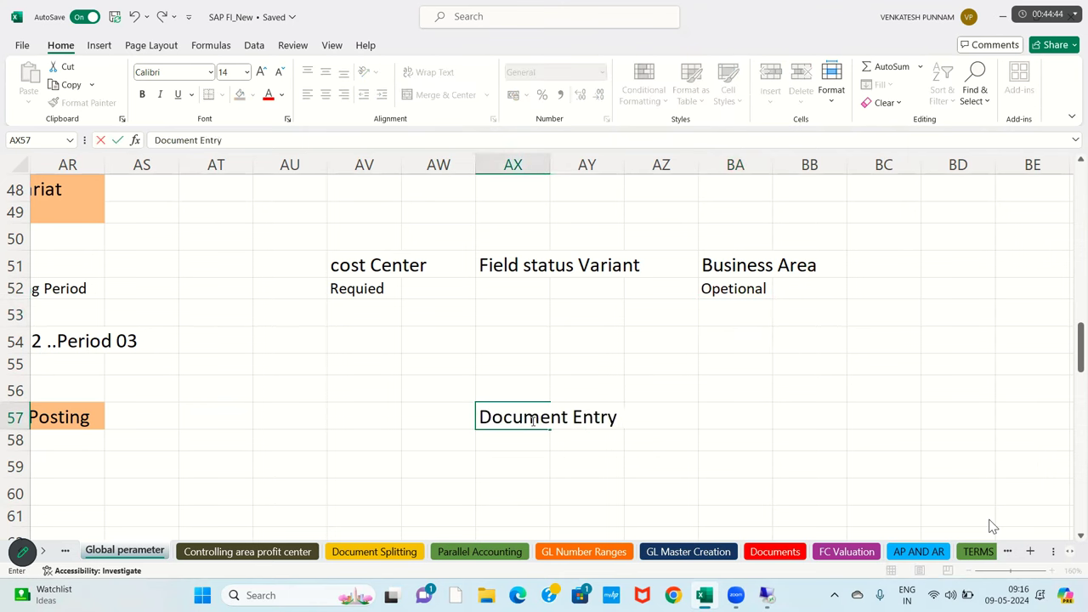
key("Return")
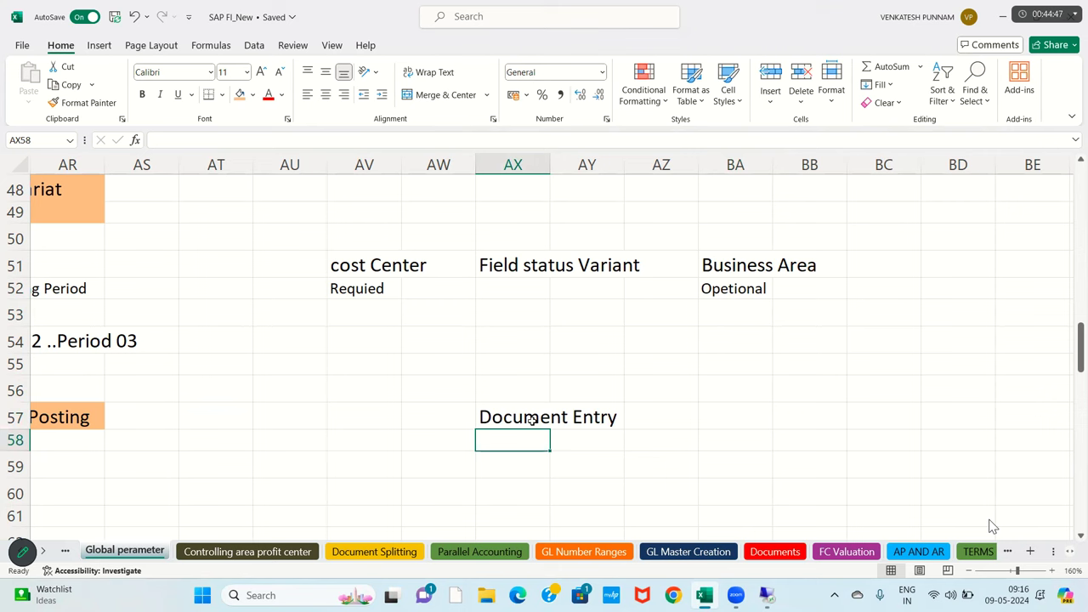
left_click_drag(499, 418, 610, 421)
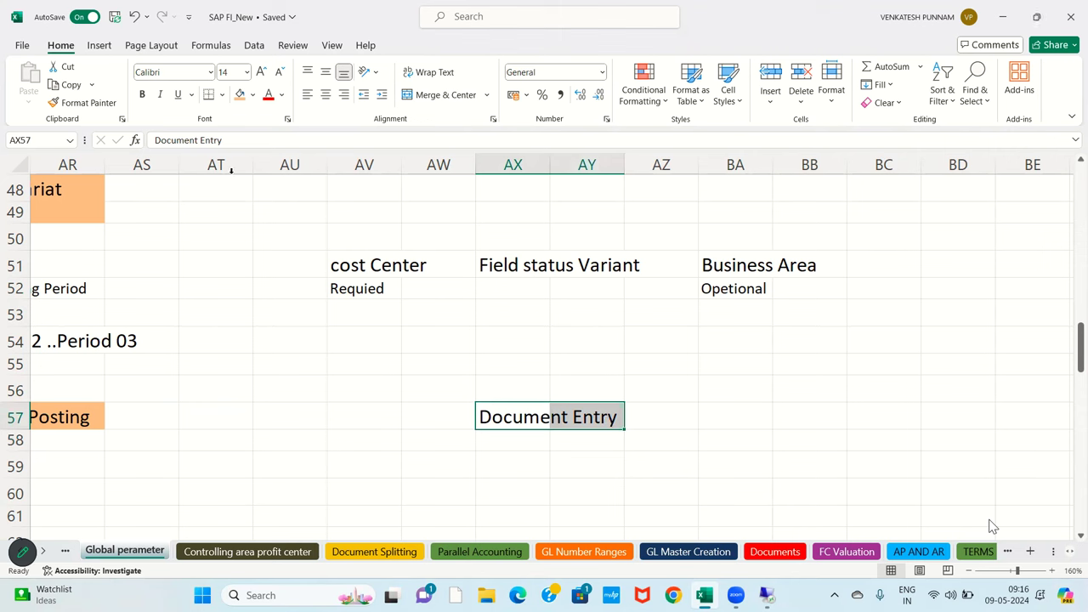
- Draw a straight arrow from Requied down to Document Entry, then select the header rows
left_click(98, 45)
left_click(219, 66)
left_click(204, 198)
left_click_drag(358, 298, 466, 400)
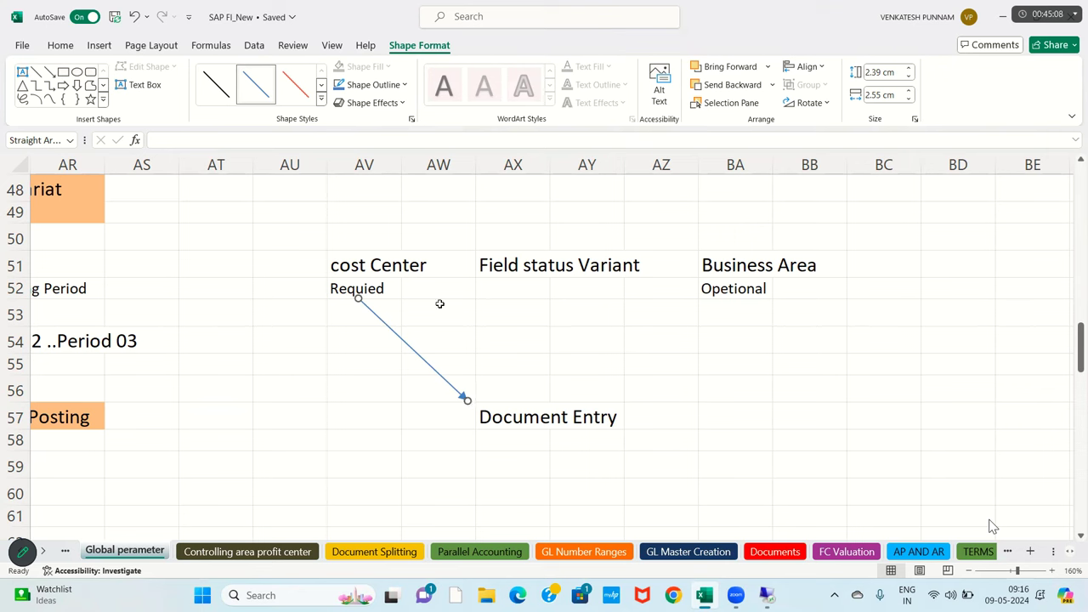
left_click_drag(326, 289, 672, 265)
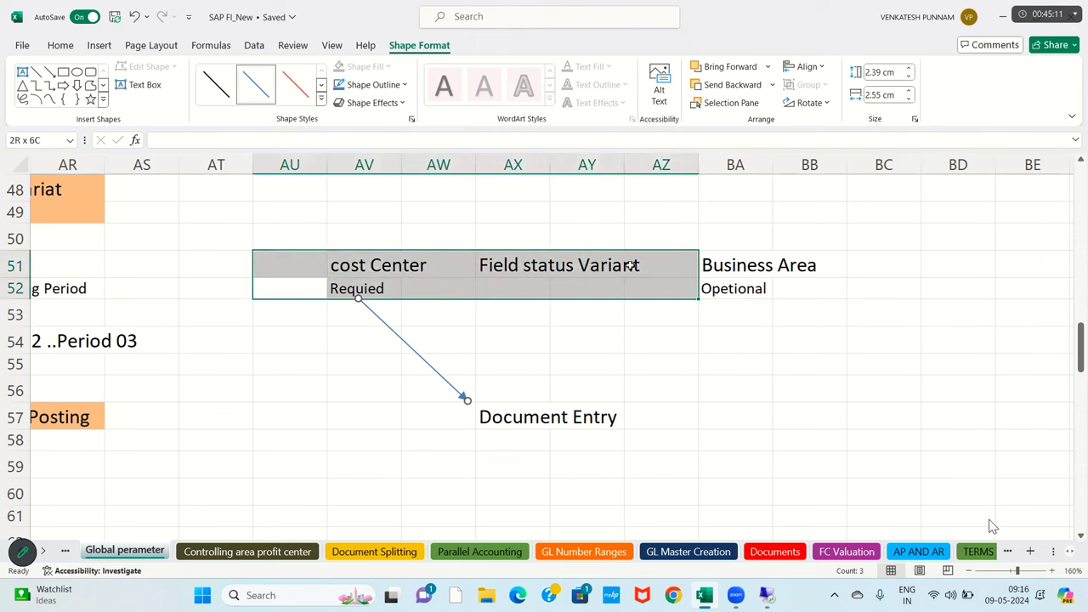
- Fill the header rows orange and the Document Entry cells light blue
left_click(239, 94)
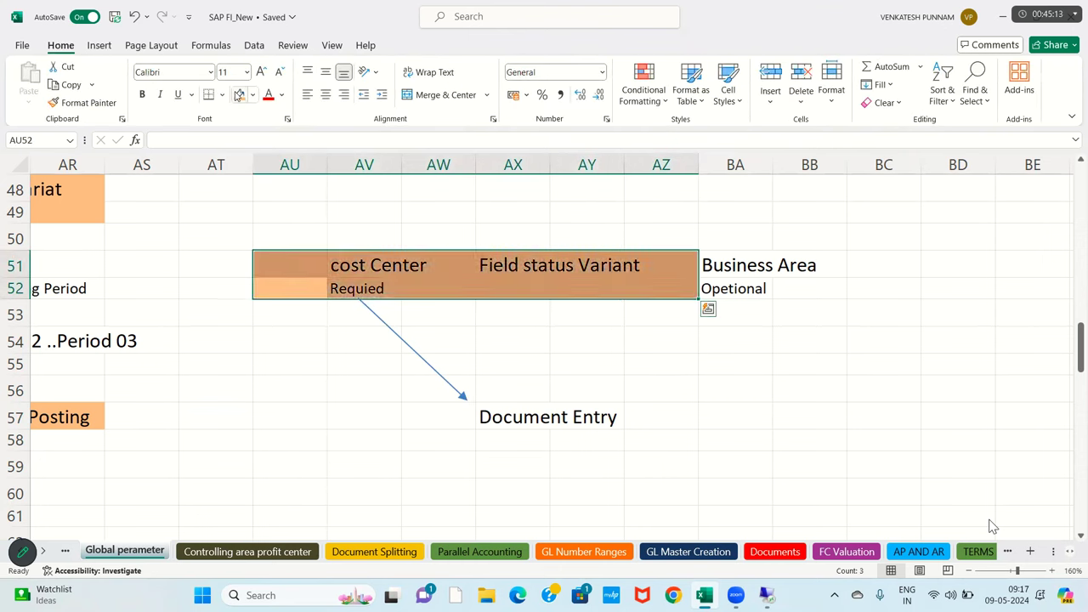
left_click_drag(502, 420, 607, 426)
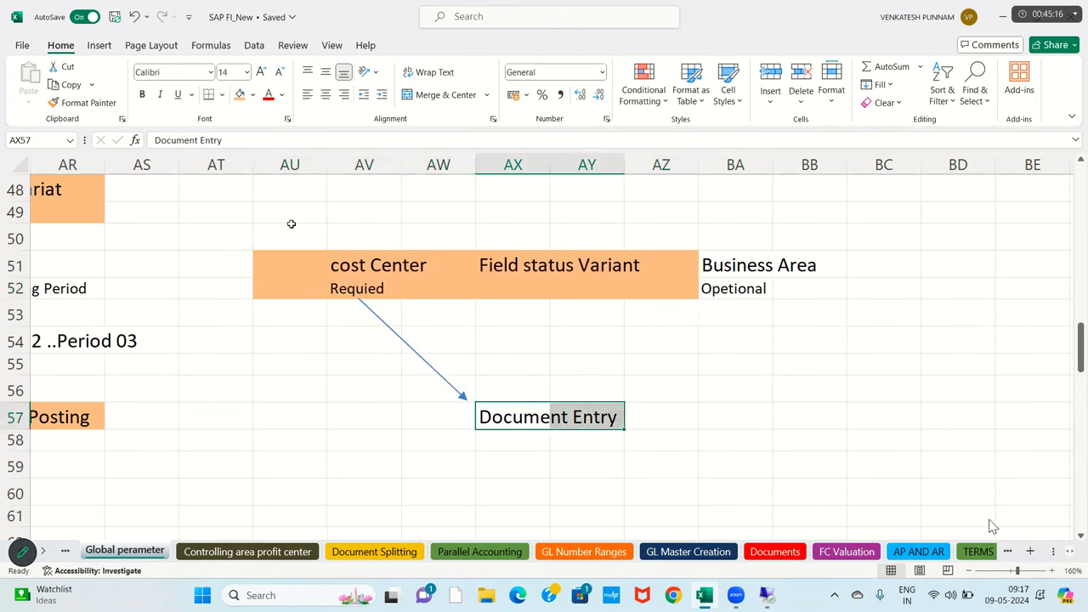
left_click(252, 94)
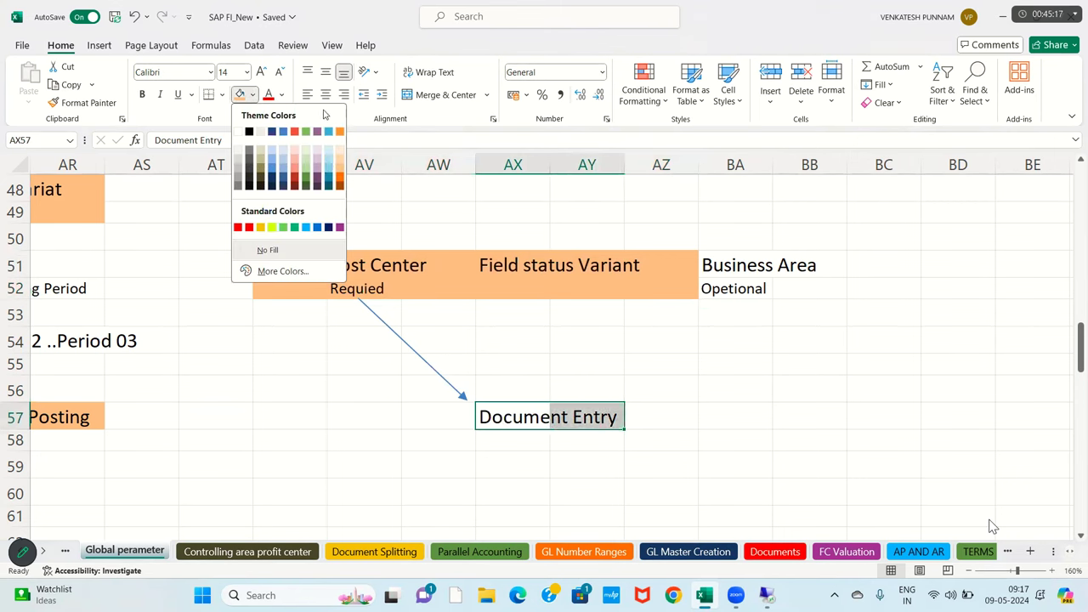
left_click(335, 167)
left_click(346, 367)
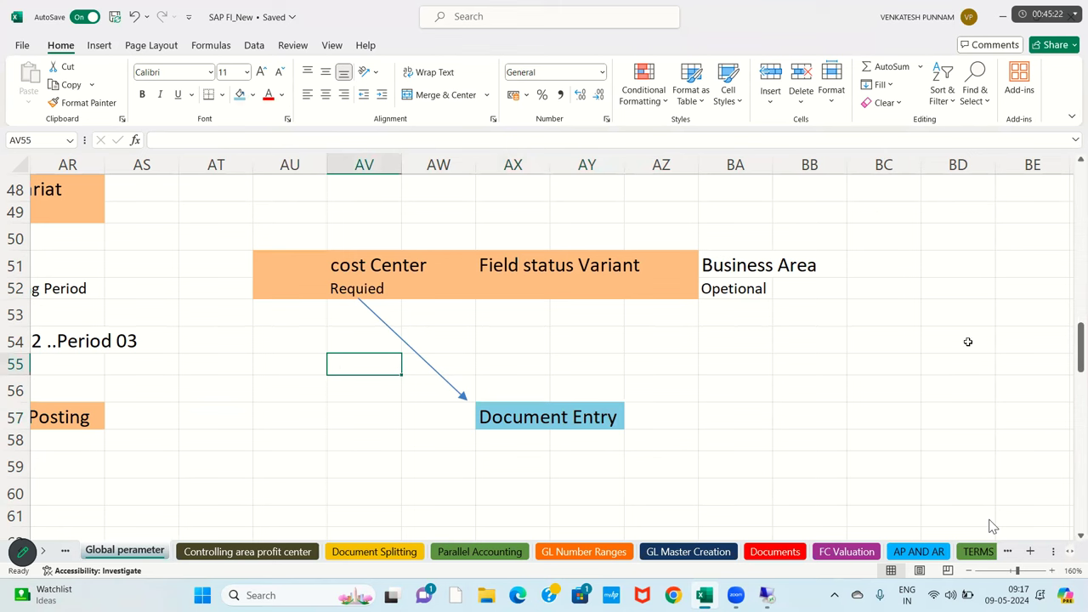
- Draw a second straight arrow from Opetional under Business Area down to Document Entry
left_click_drag(750, 274, 821, 290)
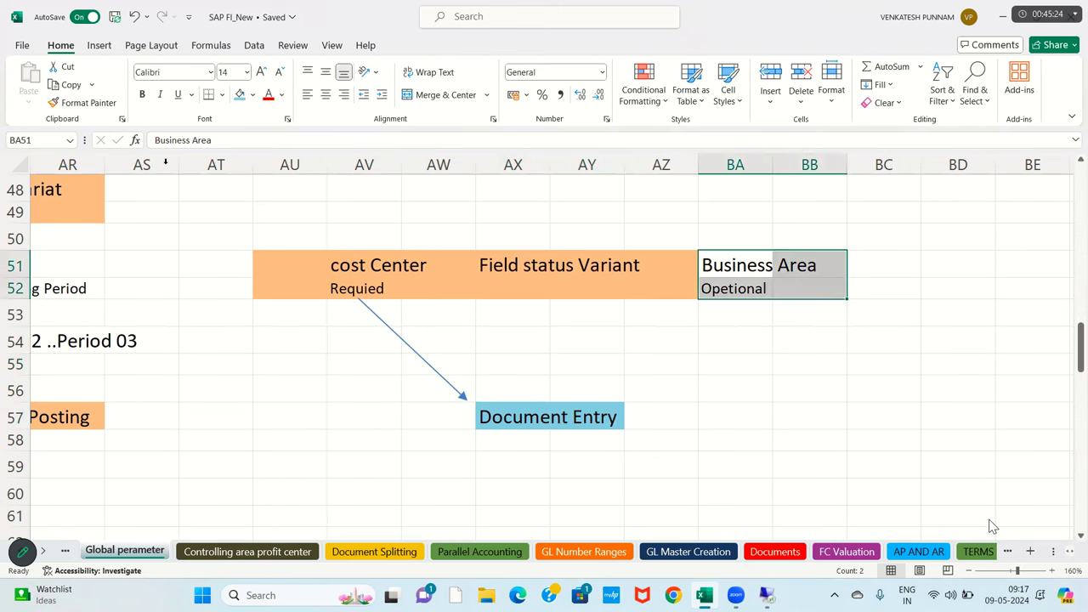
left_click(98, 45)
left_click(222, 66)
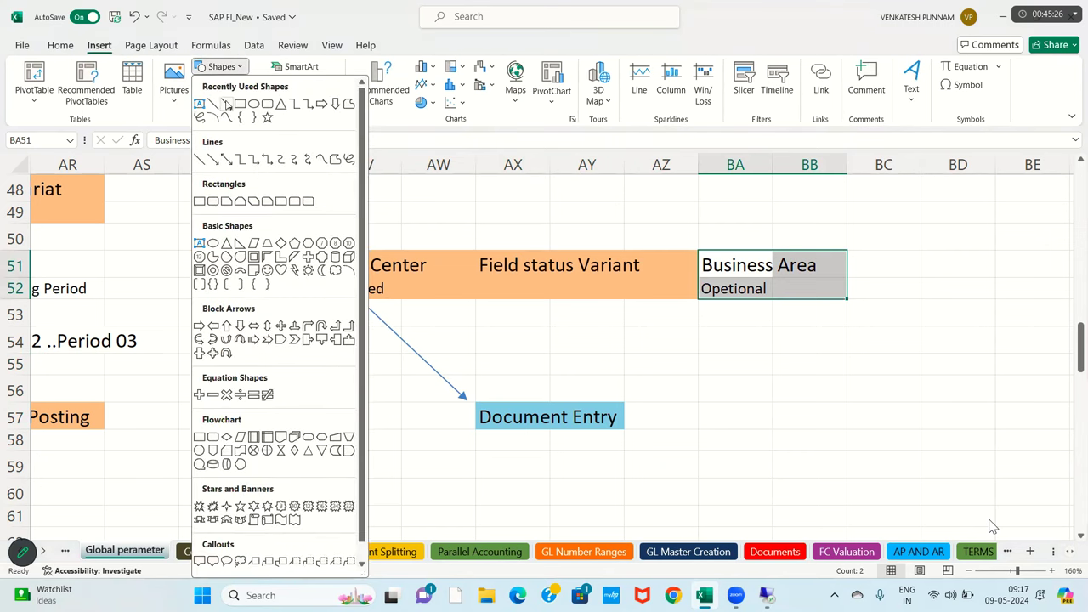
left_click(213, 127)
mouse_move(754, 297)
left_mouse_down()
mouse_move(669, 403)
mouse_move(646, 408)
left_mouse_up()
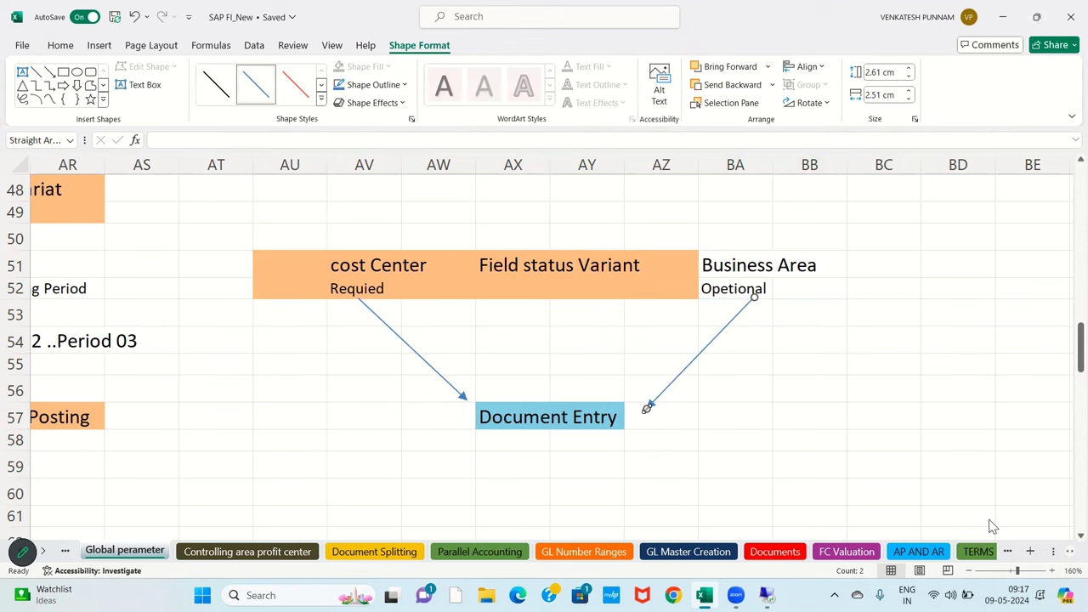
left_click(765, 361)
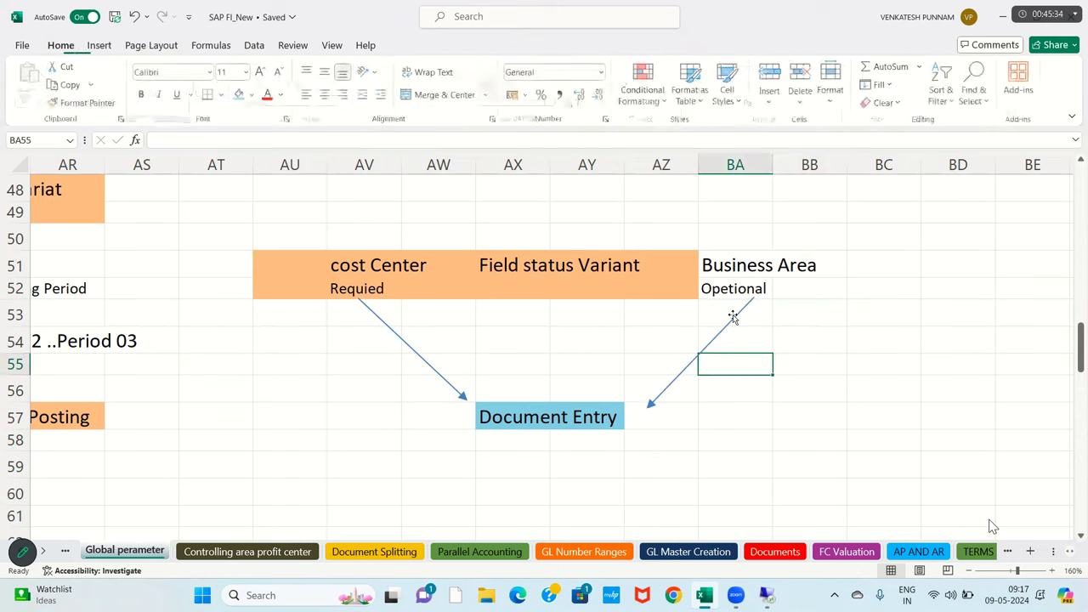
left_click(727, 288)
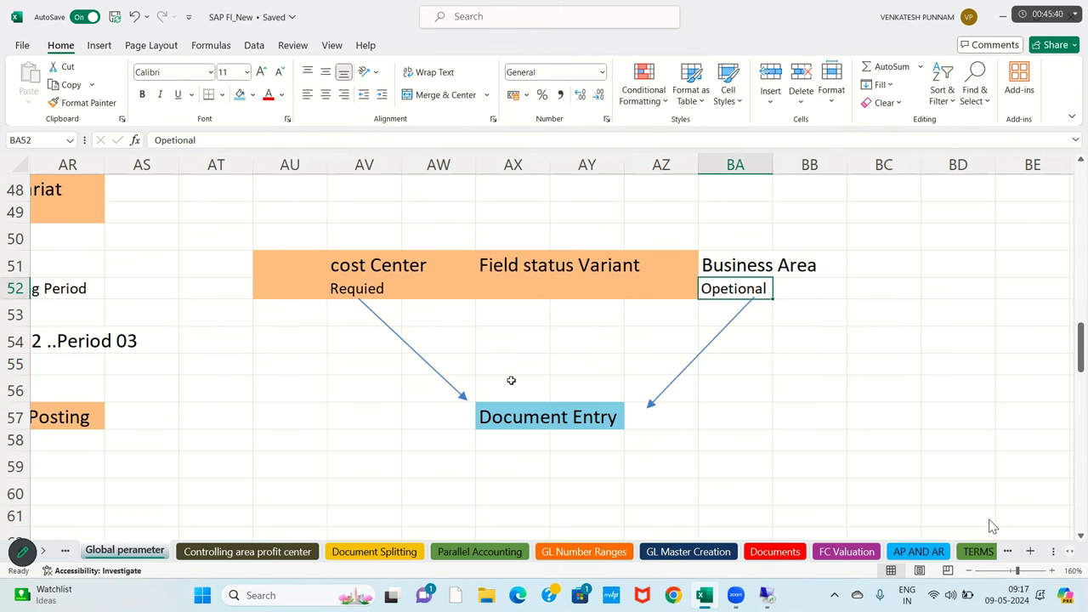
left_click(454, 426)
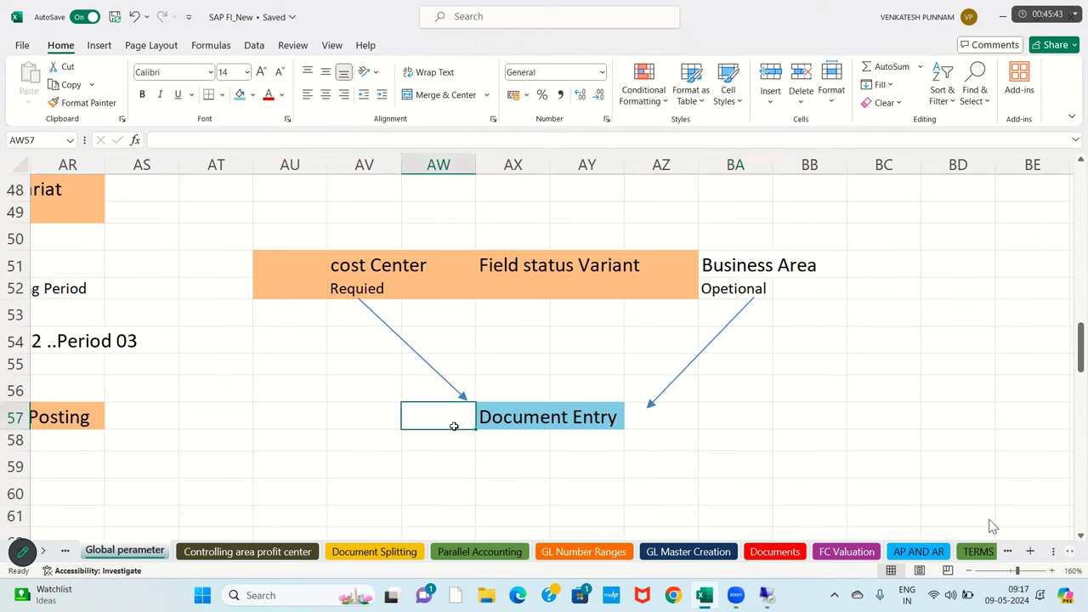
- Enter 75 in AW57 and AW58 beside Document Entry, then select the field status heading area
type("75")
key("Return")
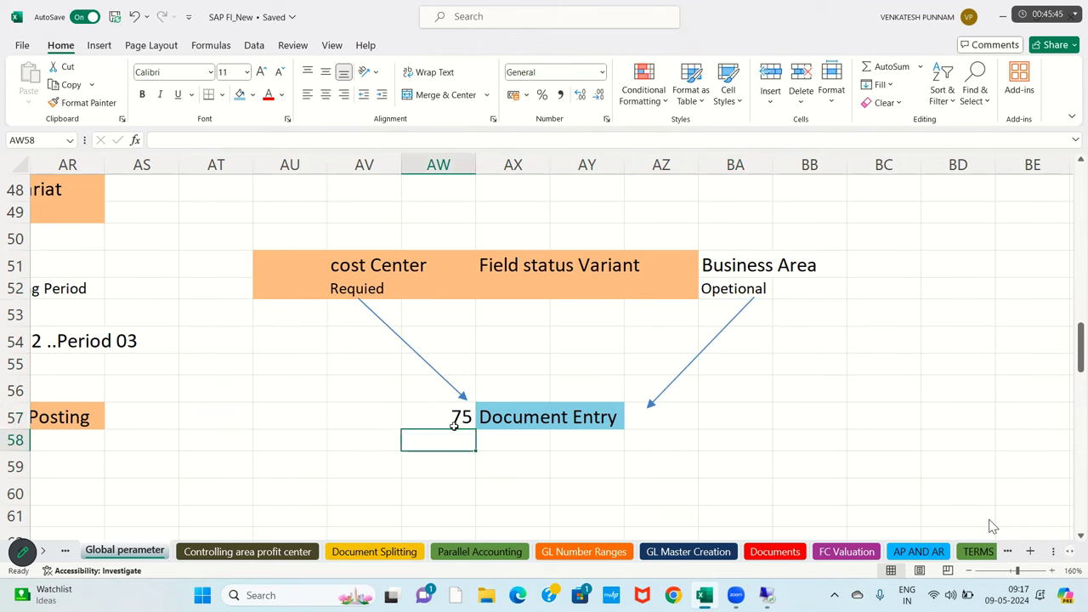
type("6")
key("BackSpace")
type("75")
key("Return")
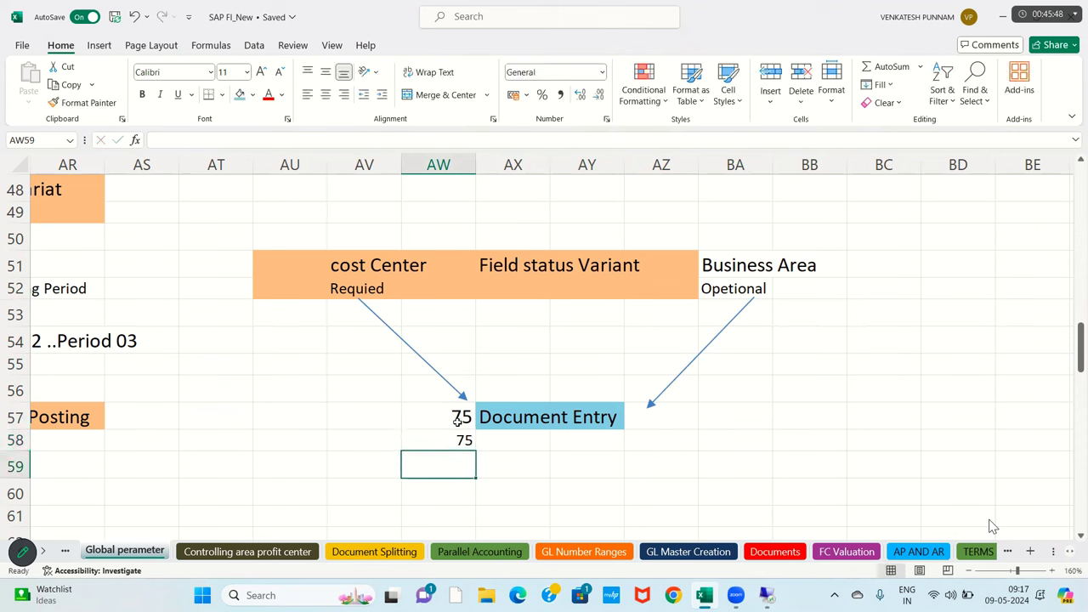
left_click_drag(364, 236, 743, 315)
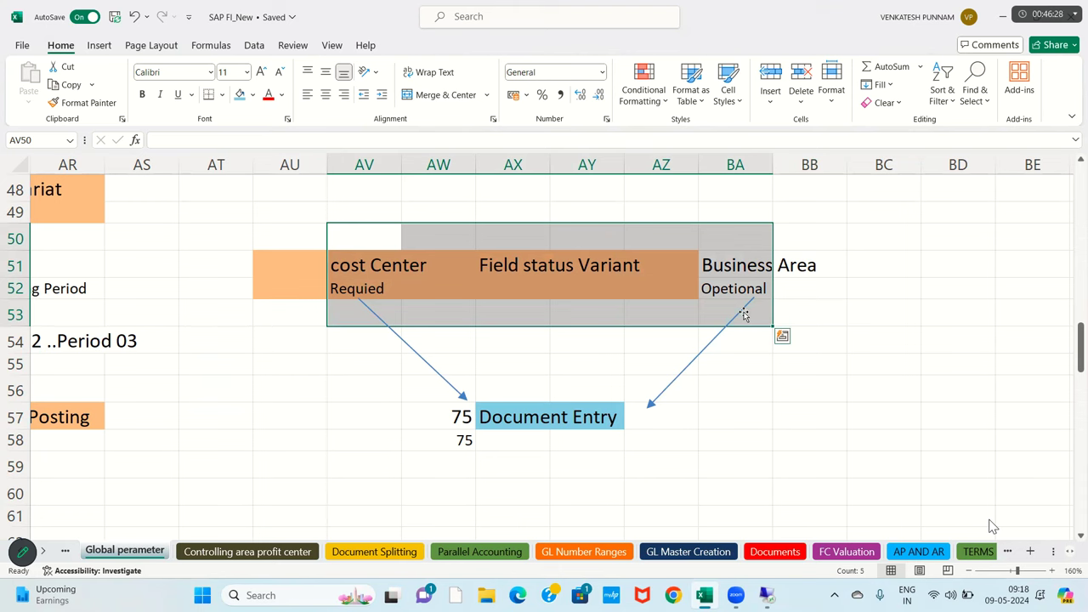
- Navigate back to column A and up to the numbered SPRO configuration steps 6–10
left_click(362, 411)
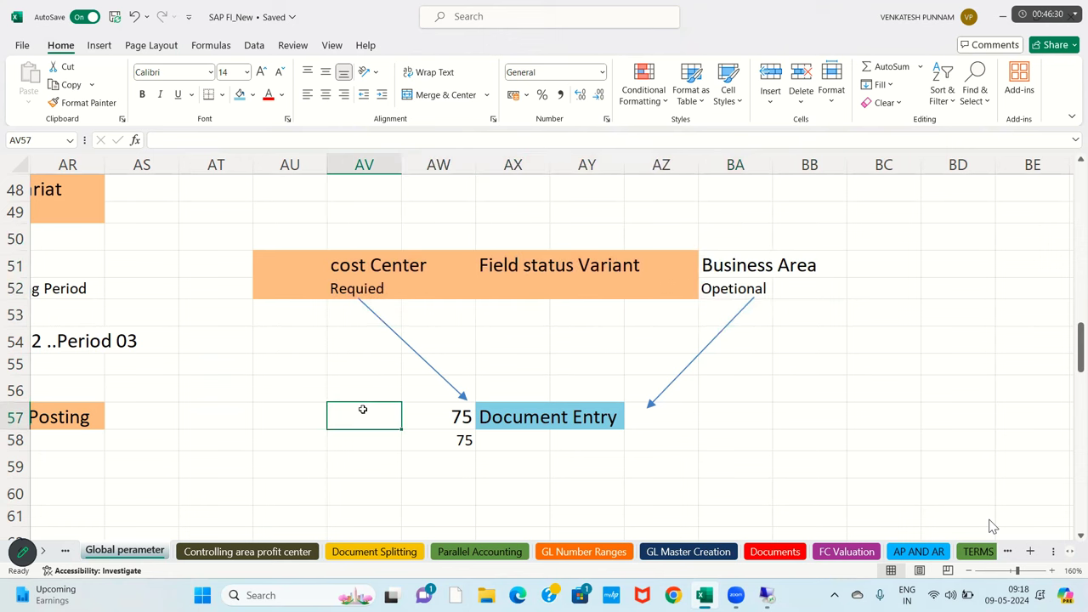
key("Left")
key("Left")
key("Left")
key("Left")
key("Left")
key("Left")
key("Left")
key("Left")
key("Left")
key("Left")
key("Left")
key("Left")
key("Left")
key("Left")
key("Left")
key("Left")
key("Left")
key("Left")
key("Left")
key("Left")
key("Left")
key("Left")
key("Left")
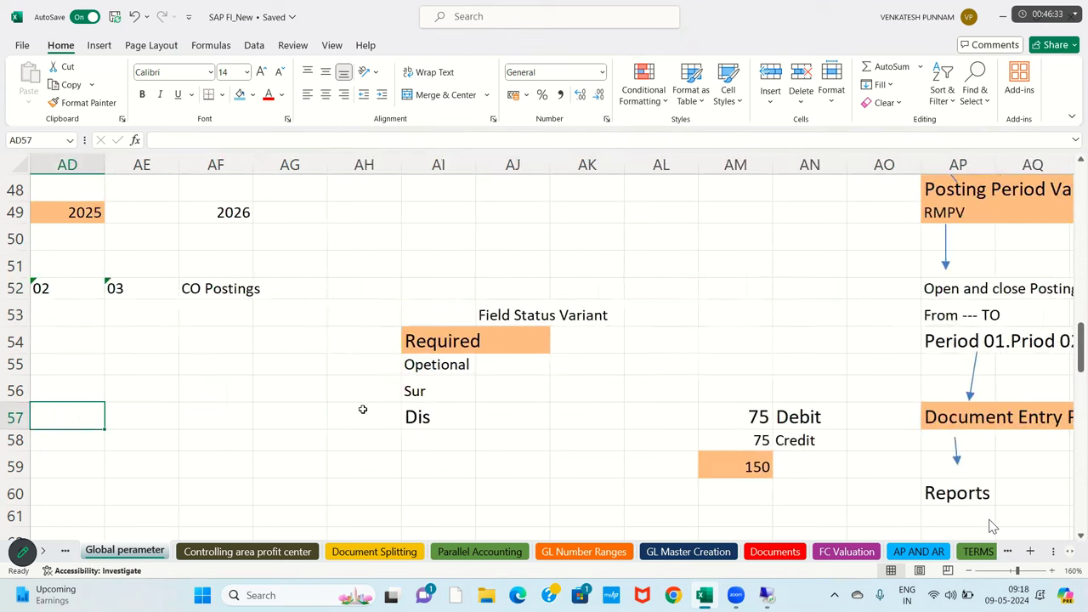
key("Left")
key("Left")
key("Left")
key("Left")
key("Left")
key("Left")
key("Left")
key("Up")
key("Up")
key("Up")
key("Up")
key("Up")
key("Up")
key("Up")
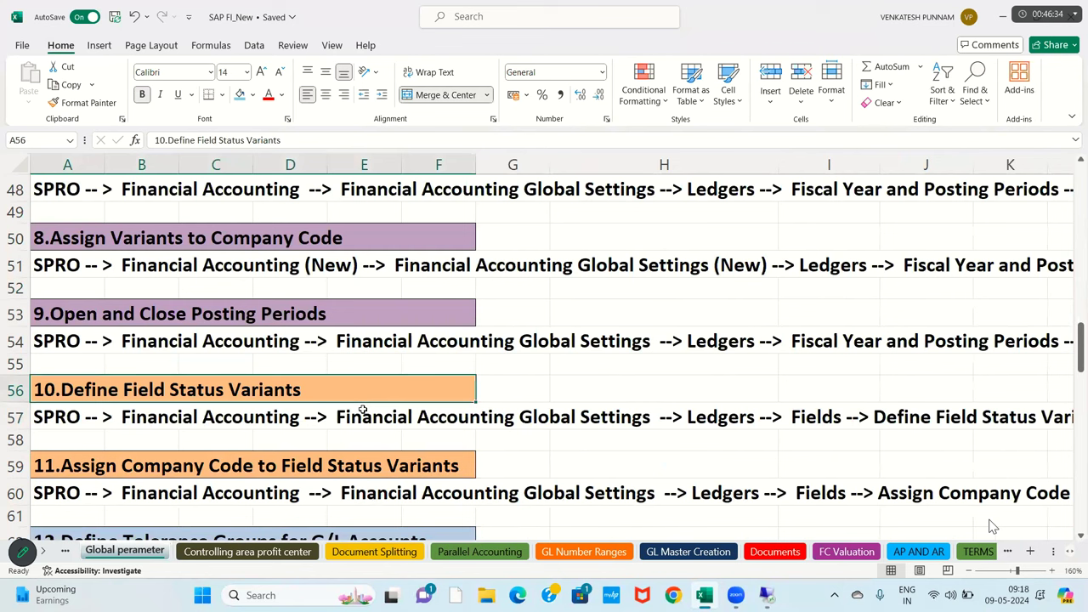
key("Up")
key("Up")
key("Up")
key("Up")
key("Up")
key("Up")
key("Up")
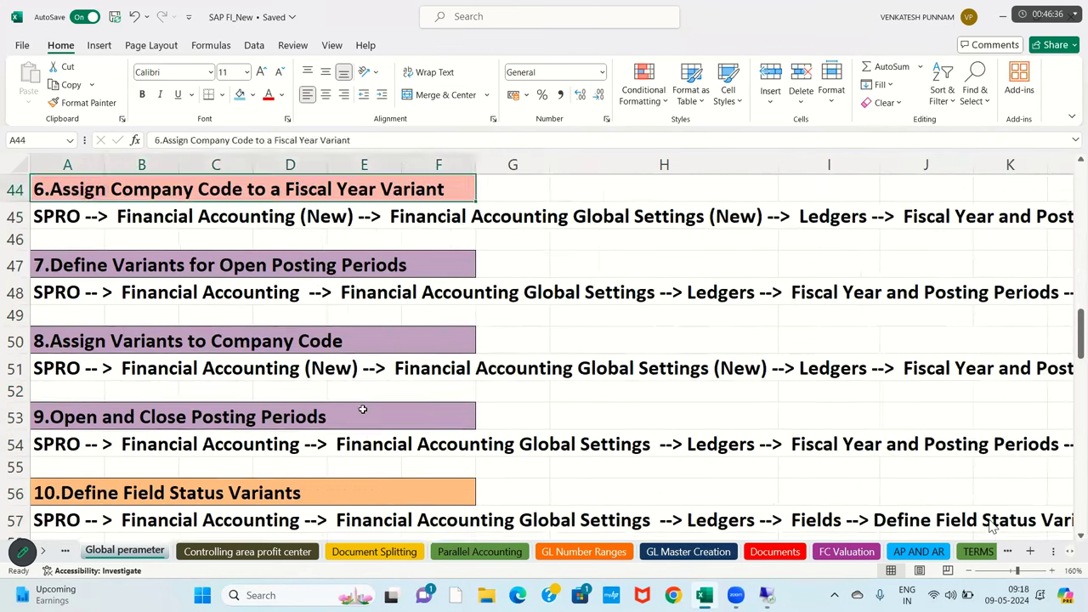